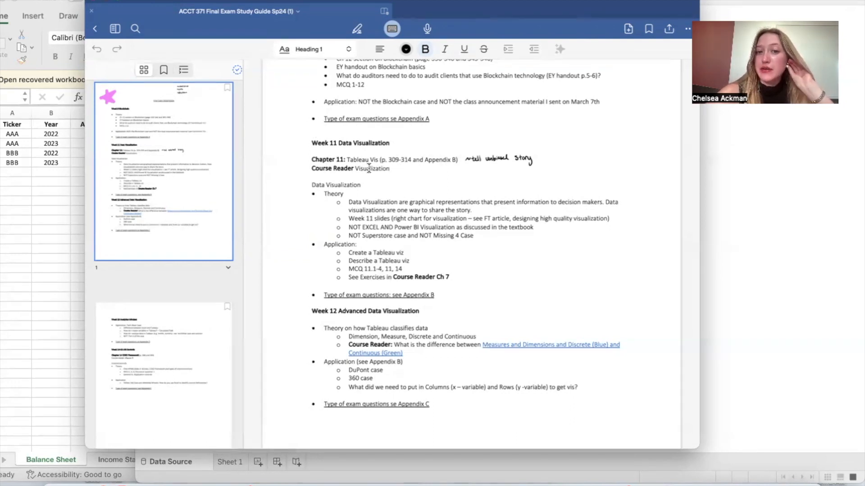
Step: Put the exam study guide away and bring the Excel data workbook fully into view
{"action": "left_click", "coordinate": [104, 1]}
{"action": "left_click", "coordinate": [97, 195]}
{"action": "left_click_drag", "start_coordinate": [450, 1], "coordinate": [512, 9]}
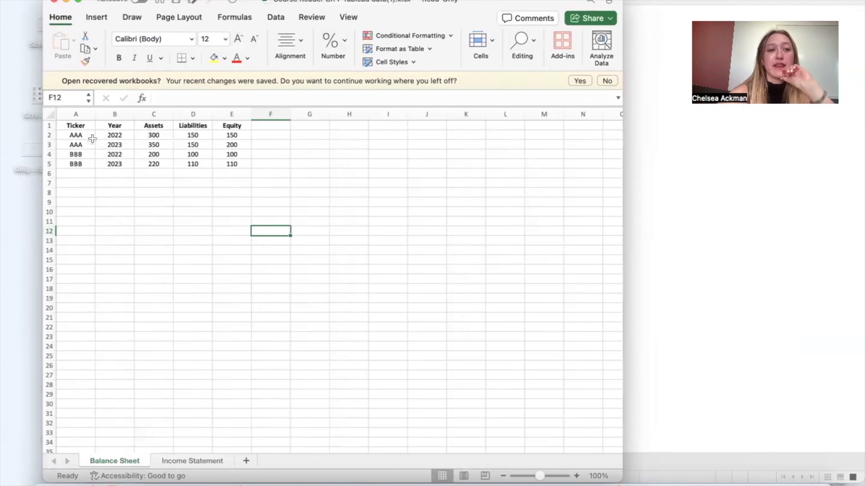
Step: Examine the table columns and rows on the workbook's Balance Sheet and Income Statement worksheets
{"action": "left_click_drag", "start_coordinate": [81, 128], "coordinate": [232, 164]}
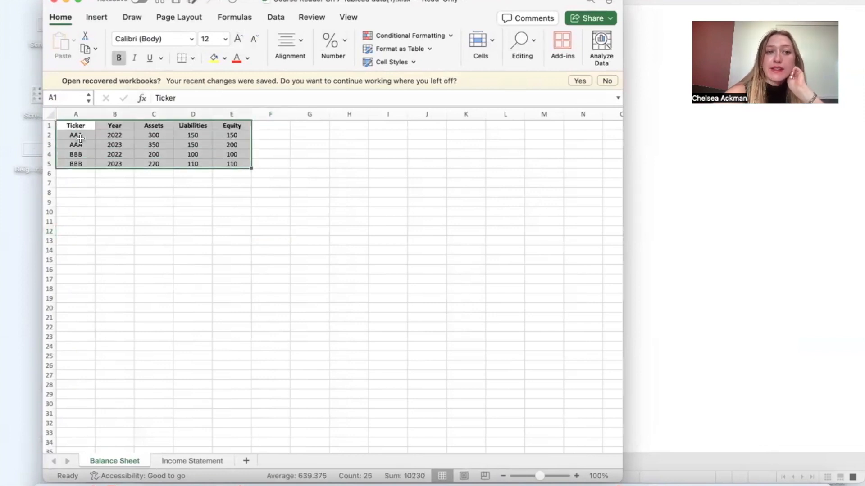
{"action": "left_click", "coordinate": [126, 129]}
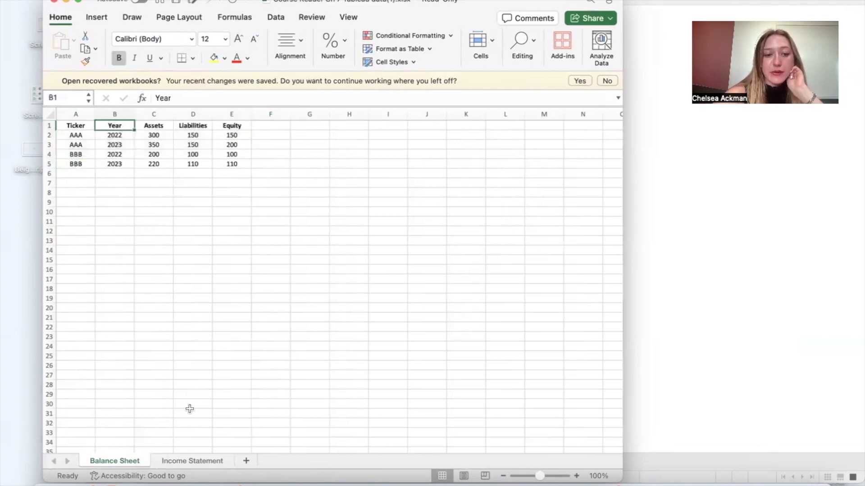
{"action": "left_click", "coordinate": [201, 462]}
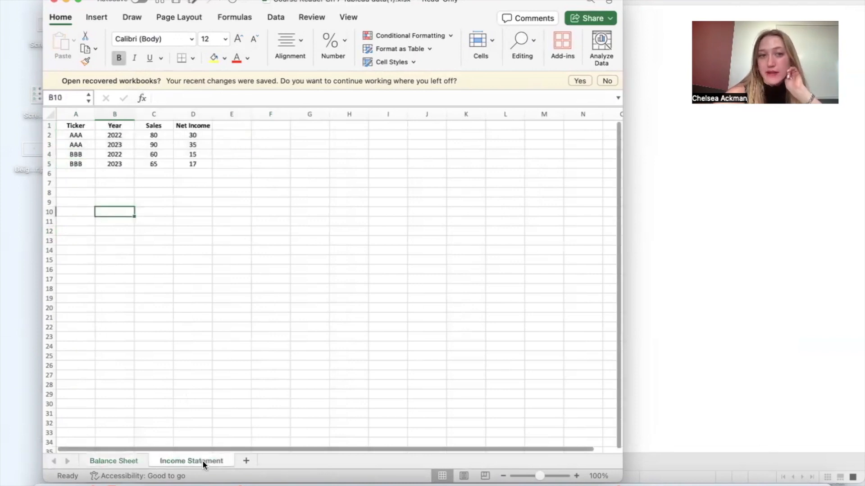
{"action": "left_click", "coordinate": [85, 124]}
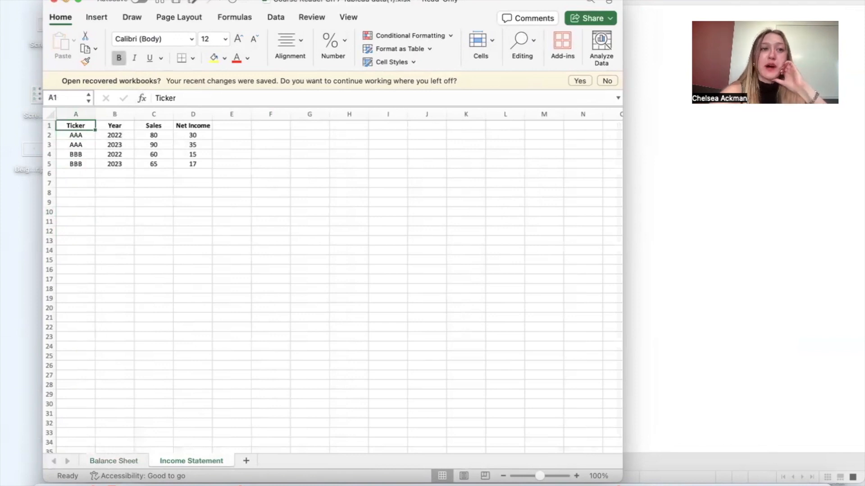
Step: Switch to Tableau and connect to the Microsoft Excel file Course Reader Ch 7 Tableau data(1).xlsx in Downloads
{"action": "left_click", "coordinate": [67, 2]}
{"action": "left_click_drag", "start_coordinate": [589, 1], "coordinate": [539, 1]}
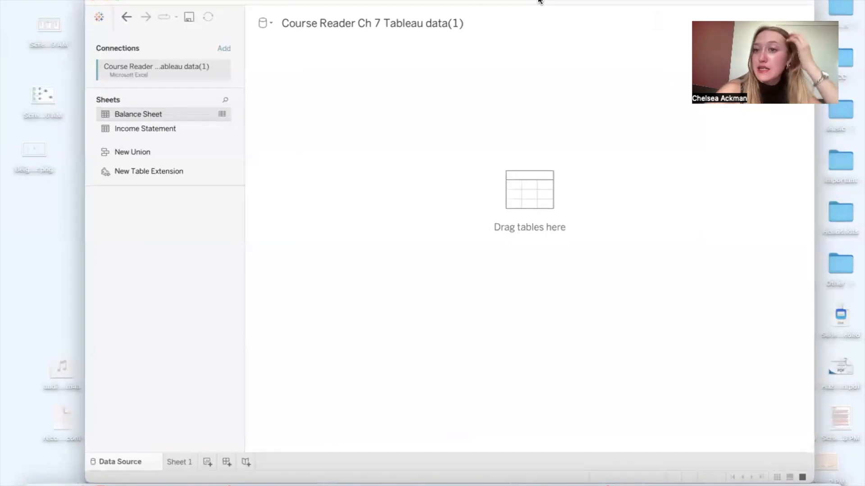
{"action": "left_click", "coordinate": [99, 19]}
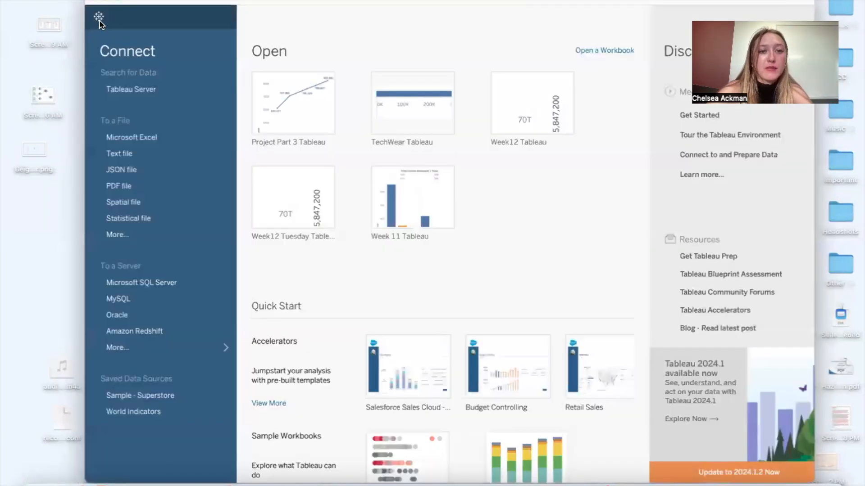
{"action": "left_click", "coordinate": [149, 137]}
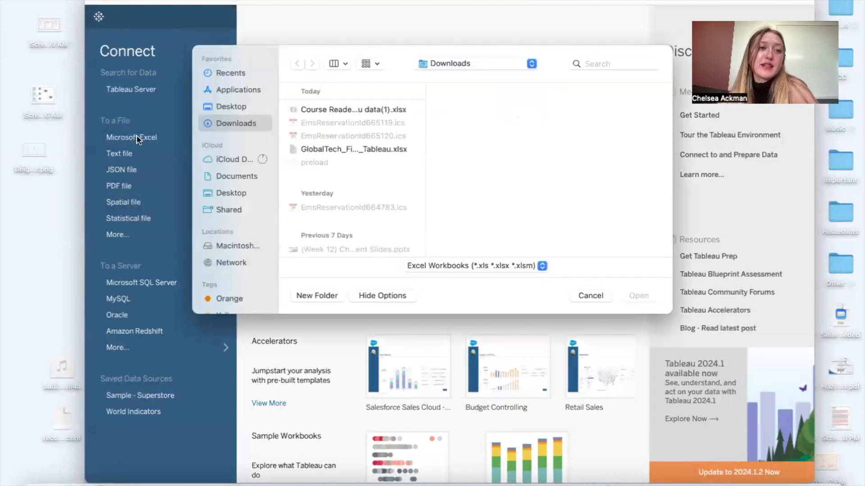
{"action": "left_click", "coordinate": [317, 109]}
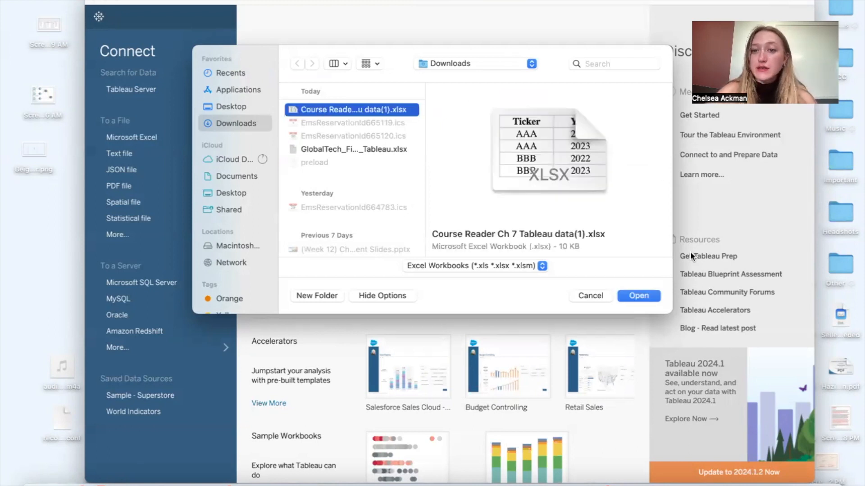
{"action": "left_click", "coordinate": [646, 296]}
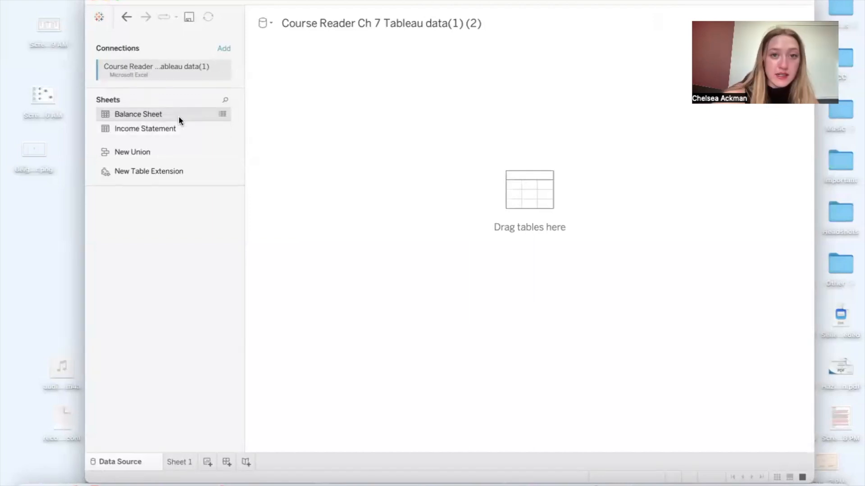
Step: Relate the Balance Sheet table to the Income Statement table by matching Ticker with Ticker (Income Statement)
{"action": "left_click_drag", "start_coordinate": [144, 115], "coordinate": [299, 101]}
{"action": "left_click_drag", "start_coordinate": [216, 129], "coordinate": [452, 87]}
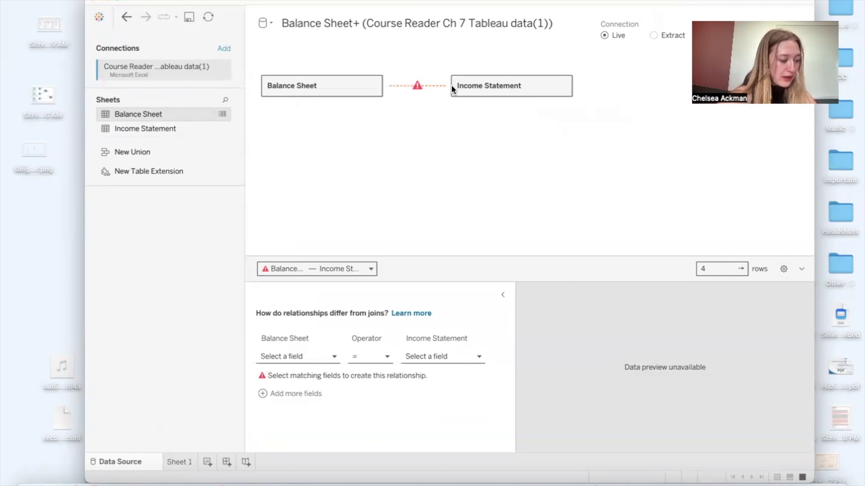
{"action": "left_click", "coordinate": [295, 355]}
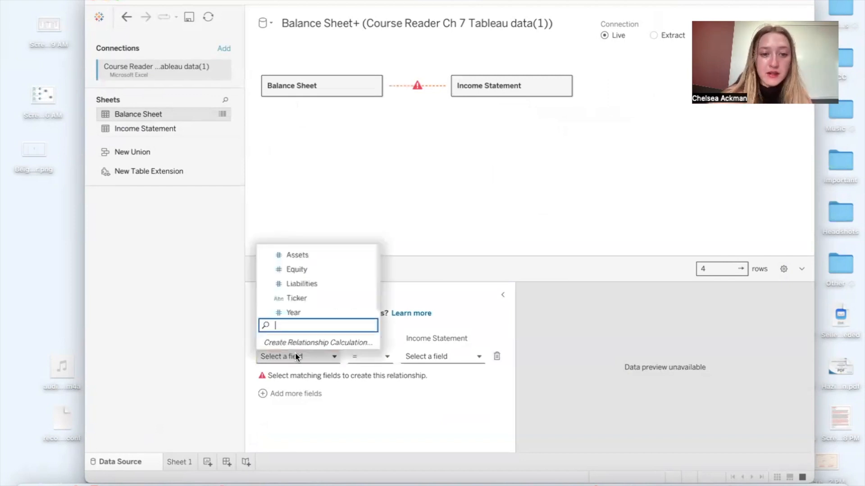
{"action": "left_click", "coordinate": [296, 298]}
{"action": "left_click", "coordinate": [421, 357]}
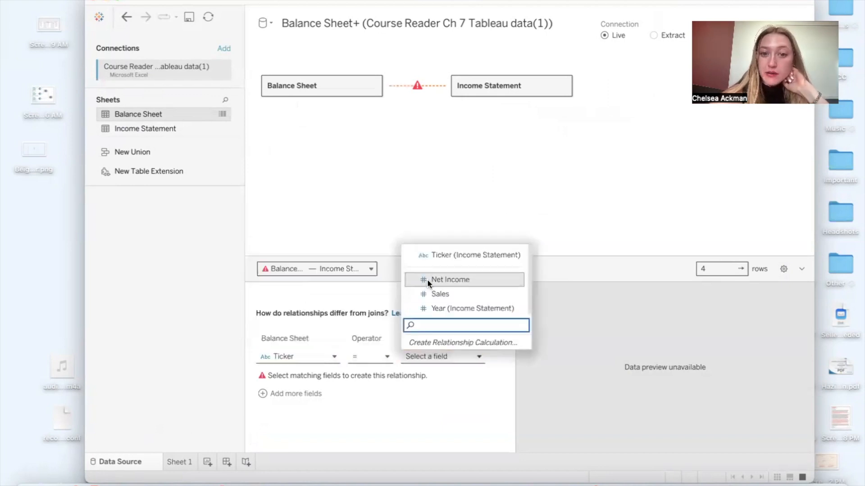
{"action": "left_click", "coordinate": [453, 255]}
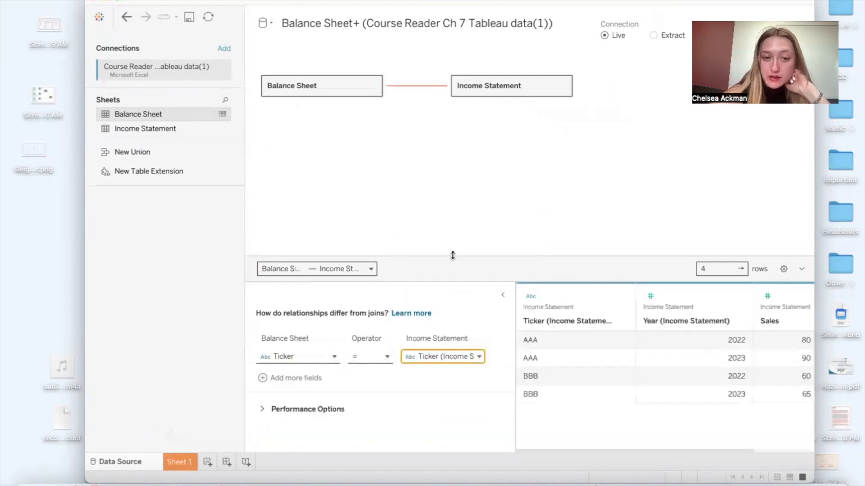
Step: Add a second matching pair to the table relationship: Year equals Year (Income Statement)
{"action": "left_click", "coordinate": [291, 379]}
{"action": "left_click", "coordinate": [297, 373]}
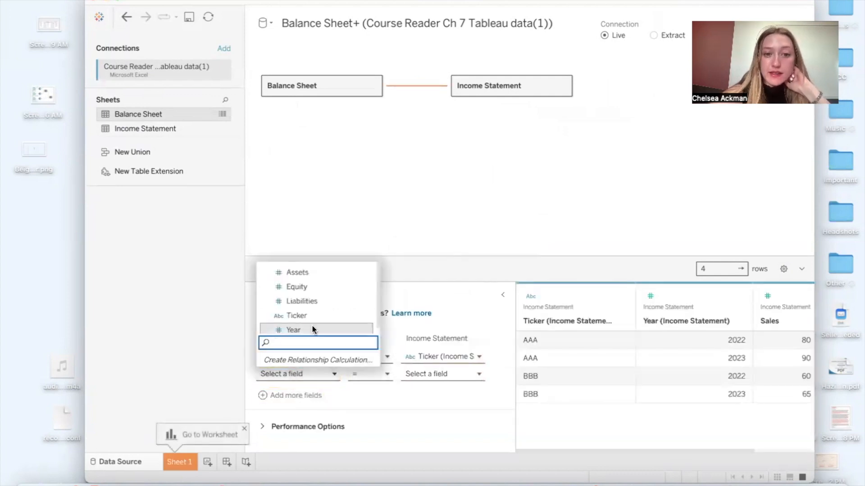
{"action": "left_click", "coordinate": [311, 327]}
{"action": "left_click", "coordinate": [423, 371]}
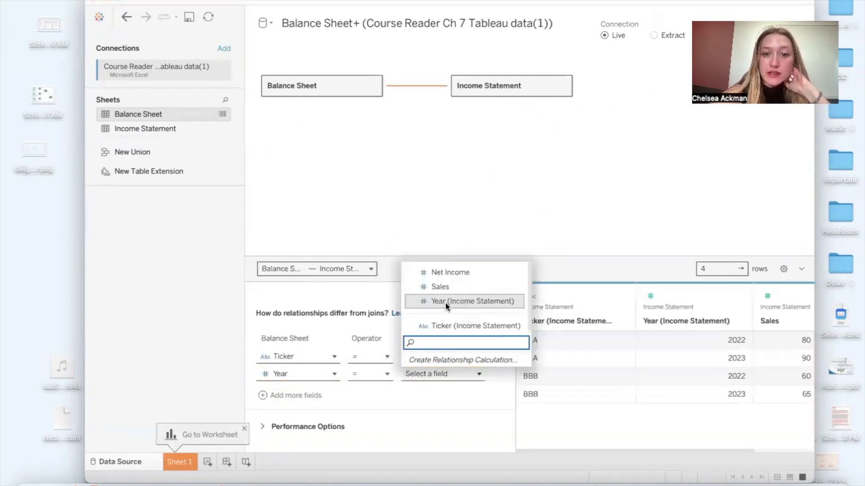
{"action": "left_click", "coordinate": [446, 303]}
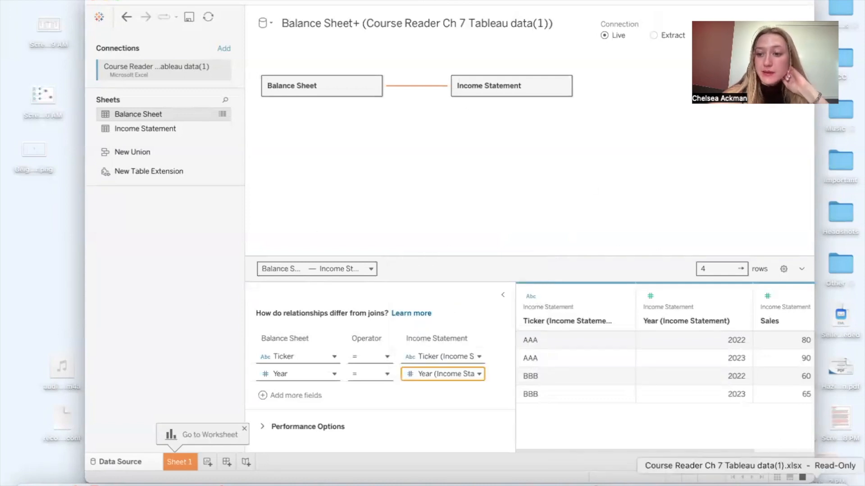
Step: Switch to Excel to check the columns shared by the Income Statement and Balance Sheet worksheets, and return to Tableau
{"action": "left_click", "coordinate": [750, 478]}
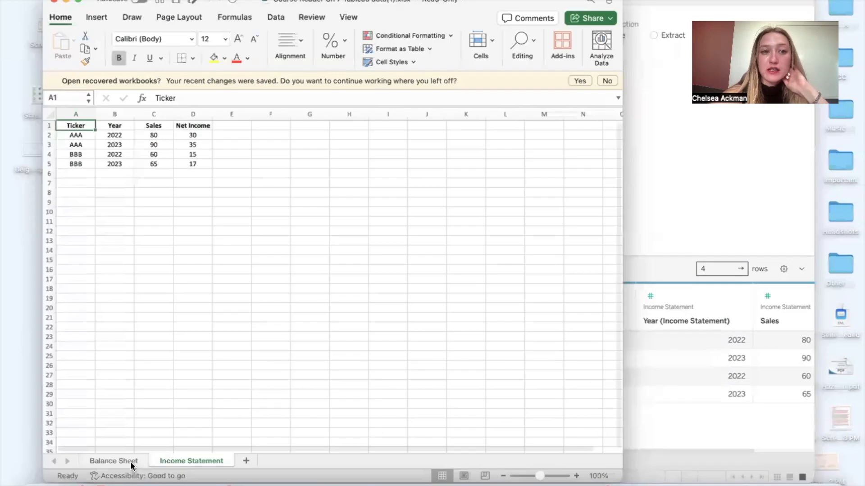
{"action": "left_click", "coordinate": [132, 461]}
{"action": "left_click", "coordinate": [67, 2]}
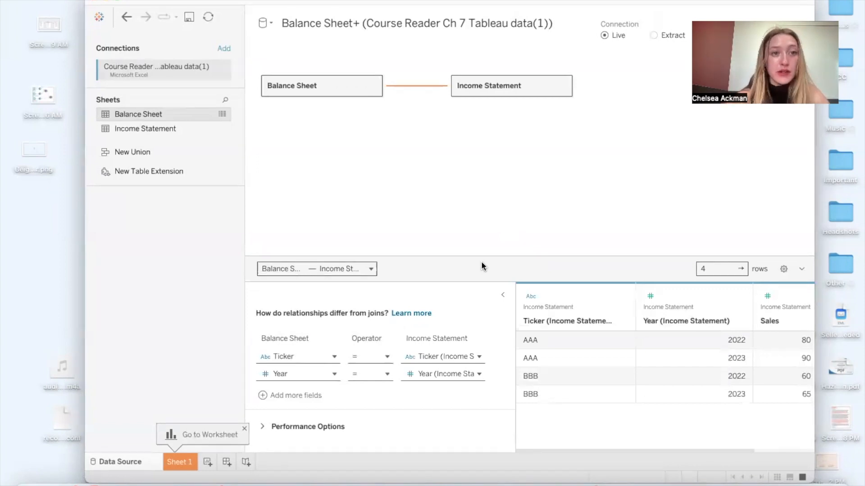
Step: On Sheet 1, place Ticker (Income Statement) on Columns and convert it to a Count (Distinct) measure
{"action": "left_click", "coordinate": [186, 462]}
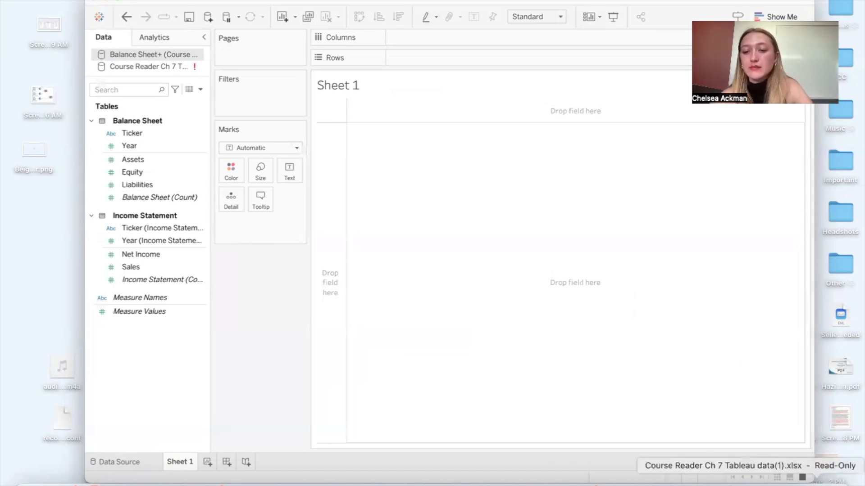
{"action": "left_click_drag", "start_coordinate": [603, 2], "coordinate": [456, 77]}
{"action": "double_click", "coordinate": [455, 78]}
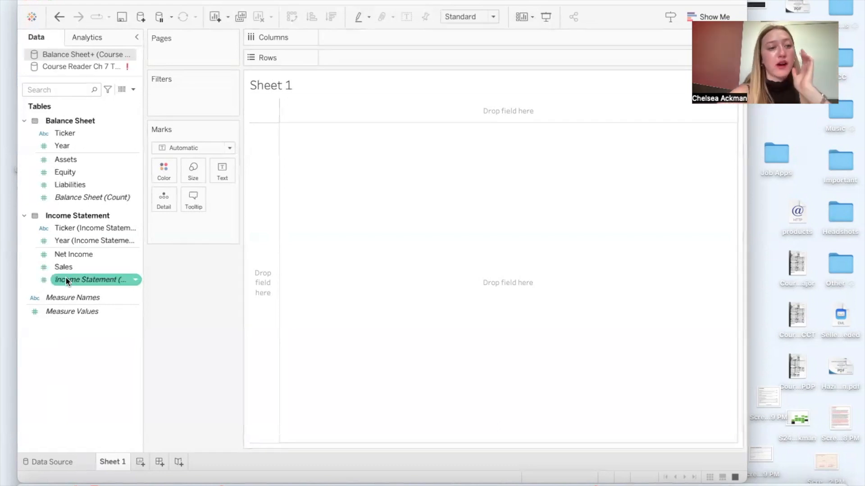
{"action": "left_click_drag", "start_coordinate": [85, 228], "coordinate": [364, 34]}
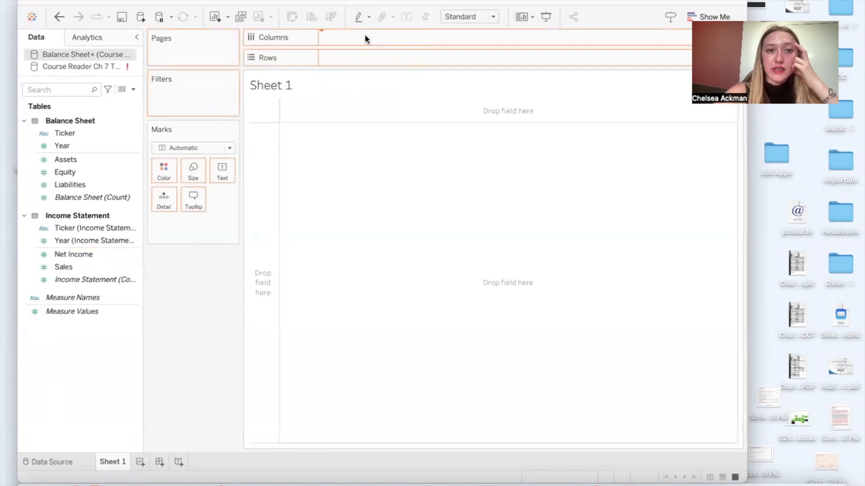
{"action": "right_click", "coordinate": [365, 35]}
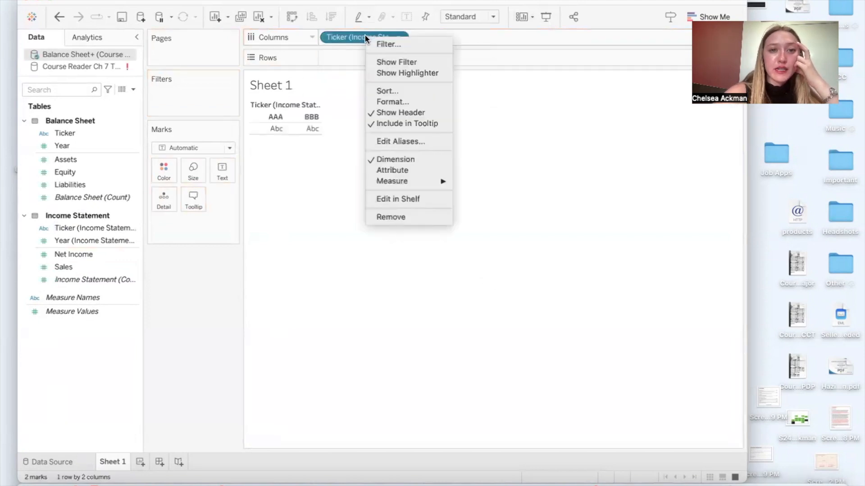
{"action": "mouse_move", "coordinate": [414, 182]}
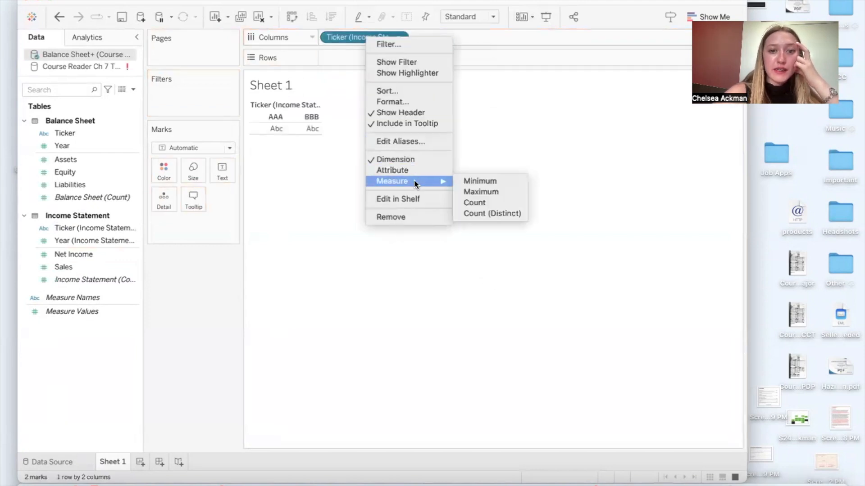
{"action": "left_click", "coordinate": [470, 210]}
{"action": "mouse_move", "coordinate": [575, 107]}
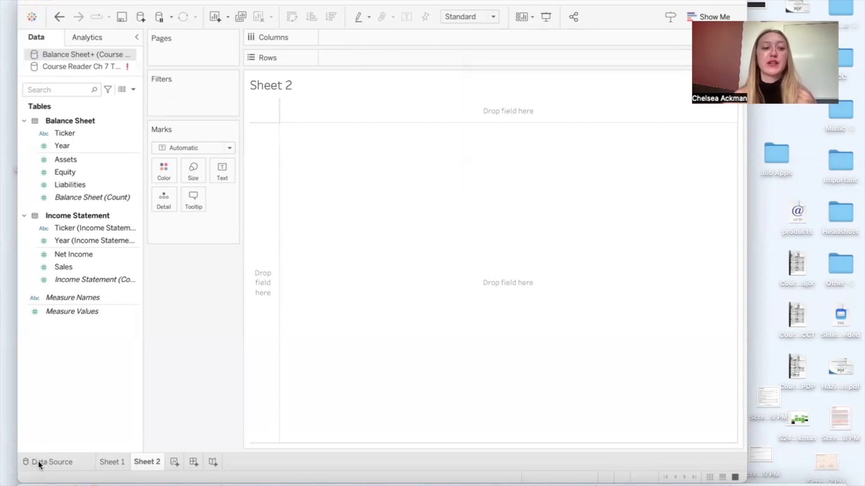
Step: Create a calculated field in the Balance Sheet+ data source from Sheet 2 and name it Profit Margin
{"action": "right_click", "coordinate": [58, 333]}
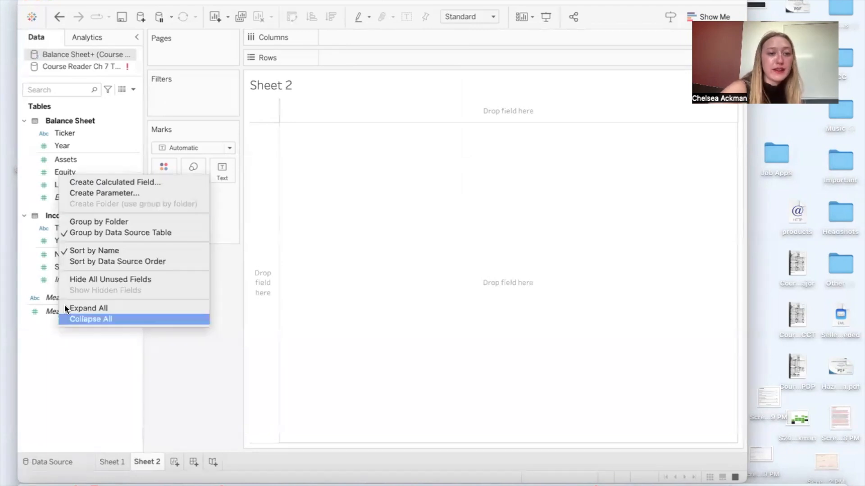
{"action": "left_click", "coordinate": [108, 182]}
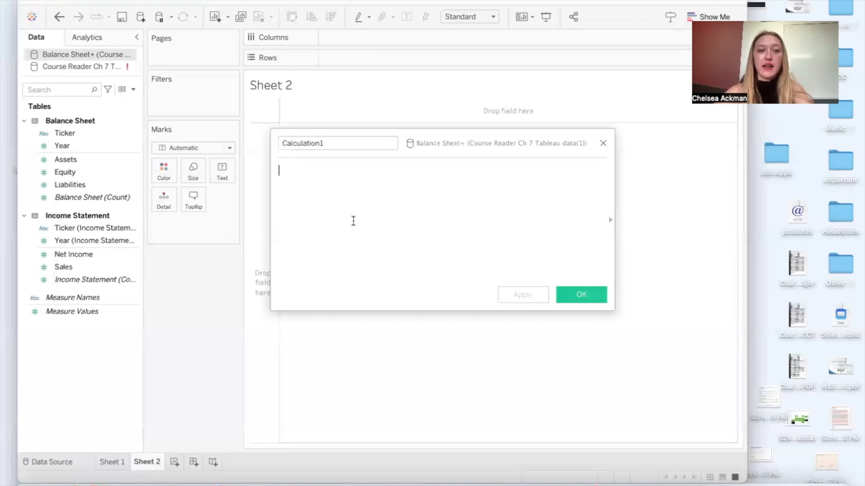
{"action": "left_click_drag", "start_coordinate": [332, 144], "coordinate": [277, 144]}
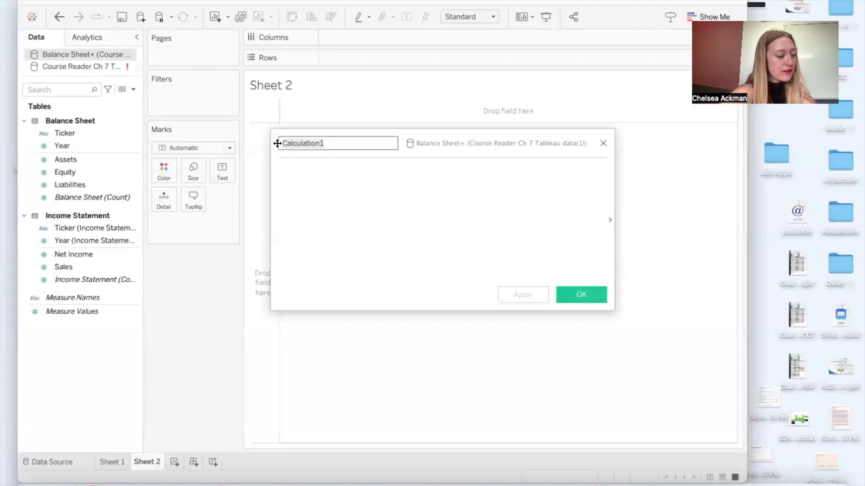
{"action": "type", "text": "Profi"}
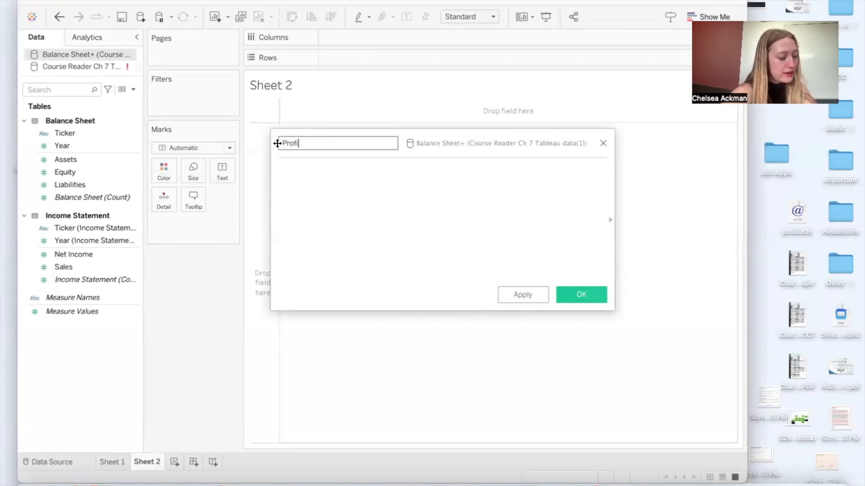
{"action": "type", "text": "t Margin"}
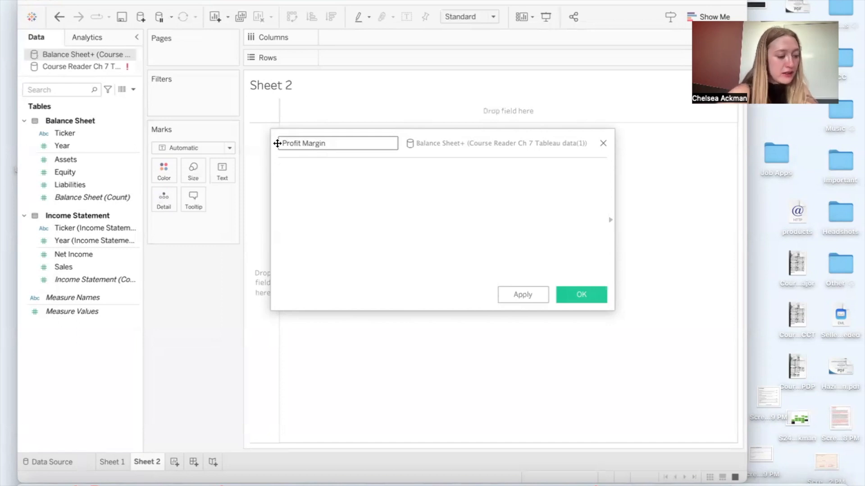
Step: Enter the Profit Margin formula as [Net Income]/[Sales] and save the calculated field
{"action": "left_click", "coordinate": [376, 199]}
{"action": "type", "text": "="}
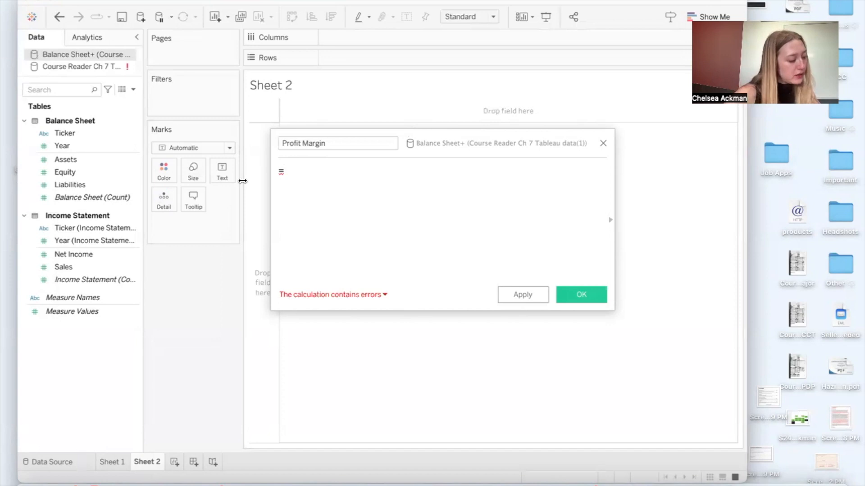
{"action": "type", "text": "net"}
{"action": "left_click", "coordinate": [298, 184]}
{"action": "type", "text": "/"}
{"action": "left_click", "coordinate": [284, 170]}
{"action": "key", "text": "BackSpace"}
{"action": "left_click", "coordinate": [387, 178]}
{"action": "type", "text": "Sale"}
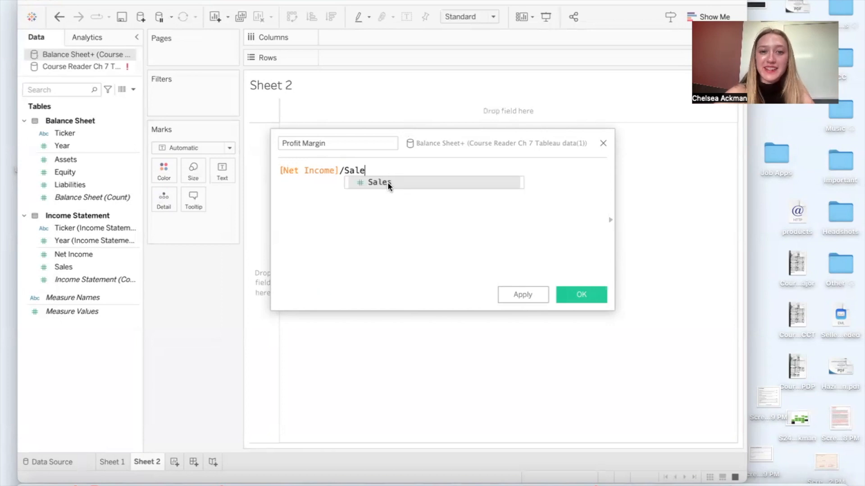
{"action": "left_click", "coordinate": [386, 182]}
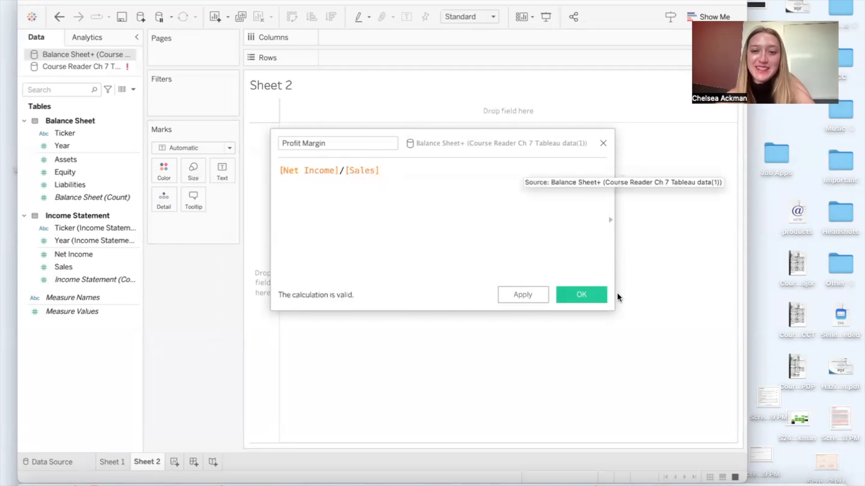
{"action": "left_click", "coordinate": [593, 296]}
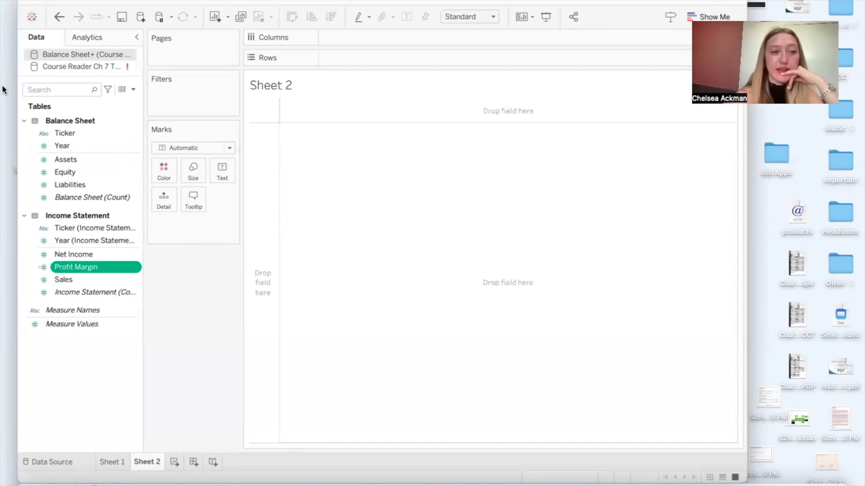
Step: Build the Sheet 2 view with Ticker and Year on Columns, Profit Margin on Rows, and Ticker assigned to Color
{"action": "left_click_drag", "start_coordinate": [77, 134], "coordinate": [384, 36]}
{"action": "left_click", "coordinate": [87, 149]}
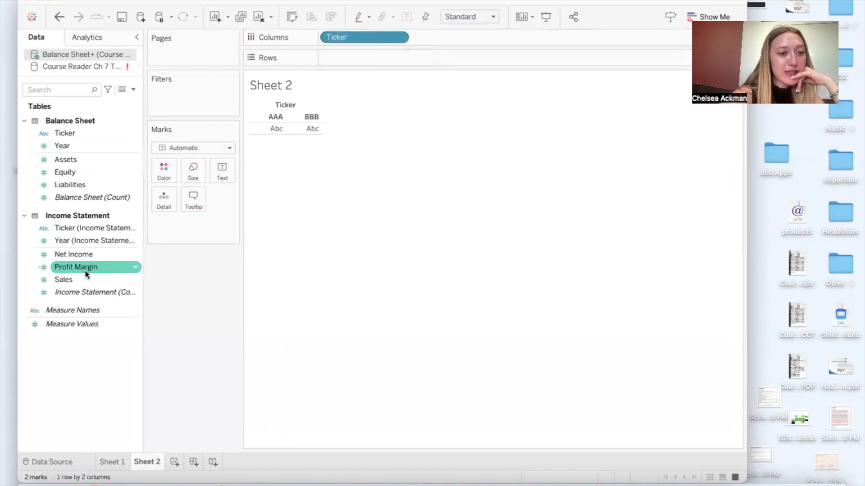
{"action": "left_click_drag", "start_coordinate": [77, 267], "coordinate": [355, 58]}
{"action": "left_click", "coordinate": [73, 143]}
{"action": "left_click_drag", "start_coordinate": [74, 143], "coordinate": [473, 39]}
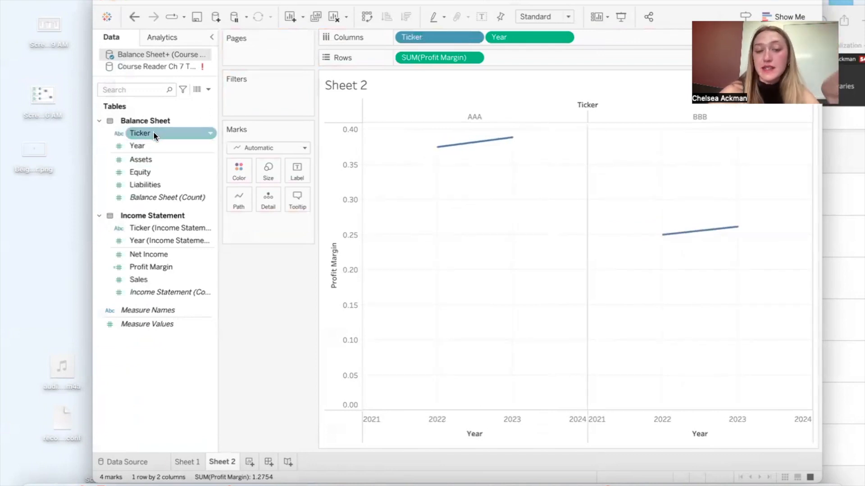
{"action": "left_click_drag", "start_coordinate": [153, 131], "coordinate": [240, 172]}
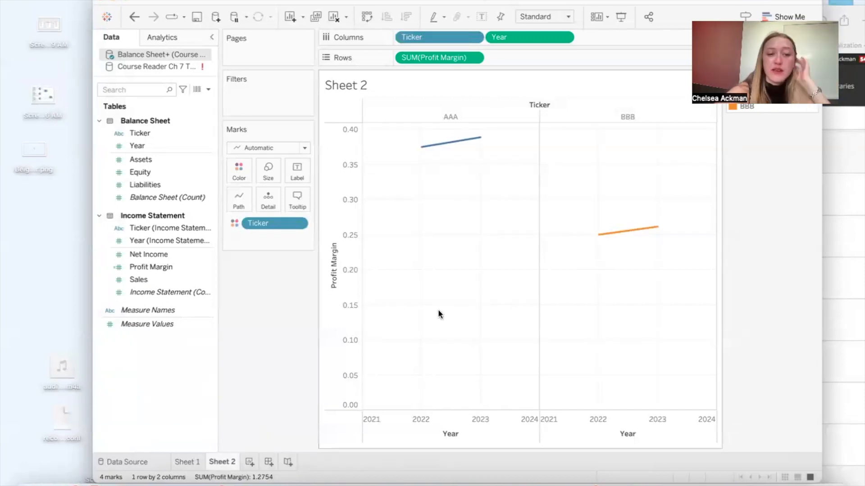
Step: Add a new blank worksheet and revisit the views on Sheet 1 and Sheet 2
{"action": "left_click", "coordinate": [250, 458]}
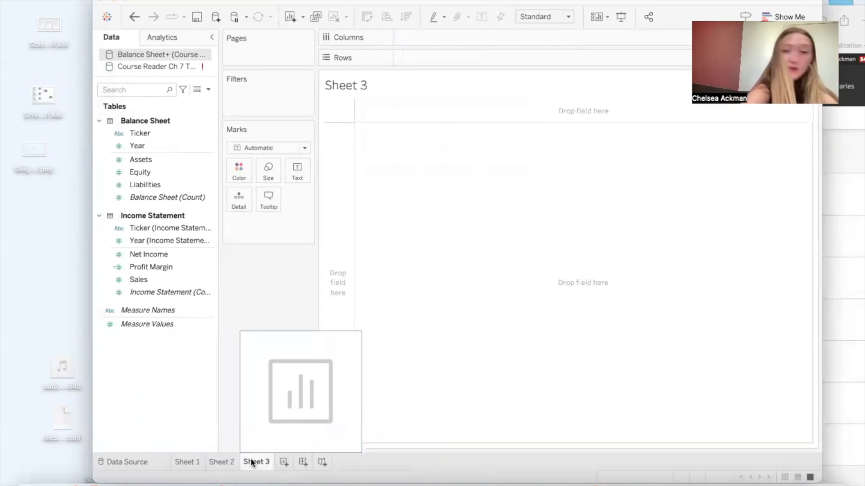
{"action": "left_click", "coordinate": [219, 462]}
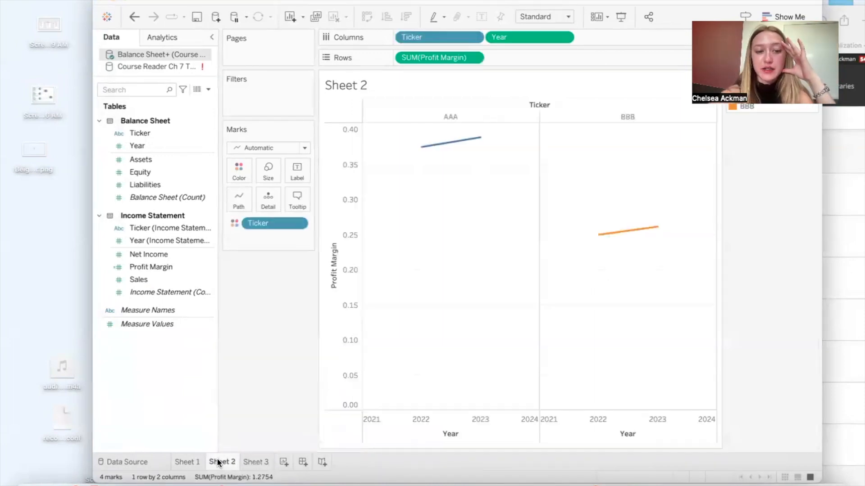
{"action": "left_click", "coordinate": [179, 463]}
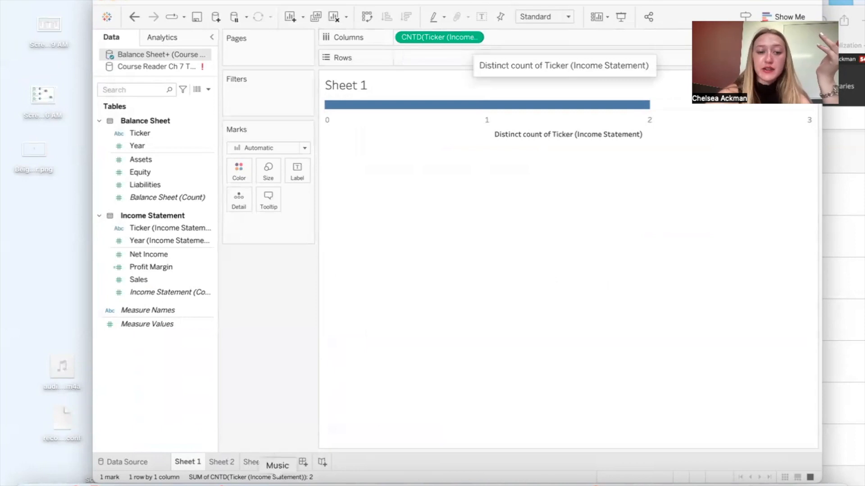
{"action": "left_click", "coordinate": [225, 462]}
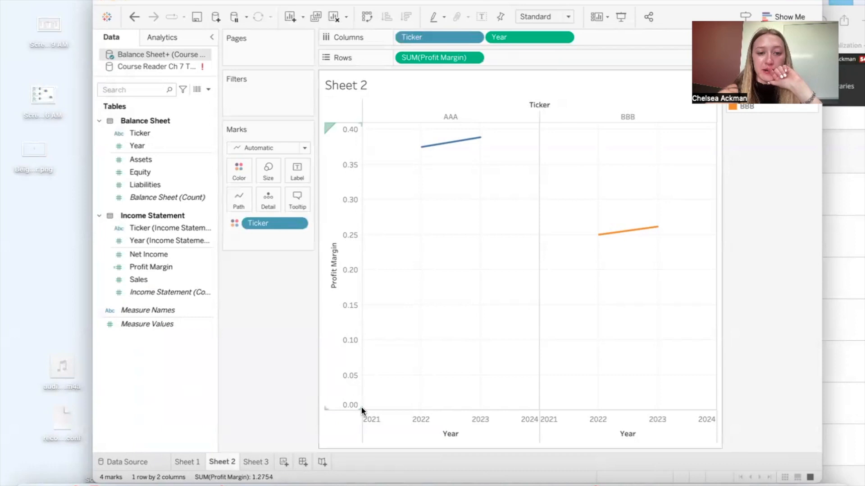
Step: Edit the Profit Margin axis on Sheet 2 so that its range does not include zero
{"action": "right_click", "coordinate": [330, 395]}
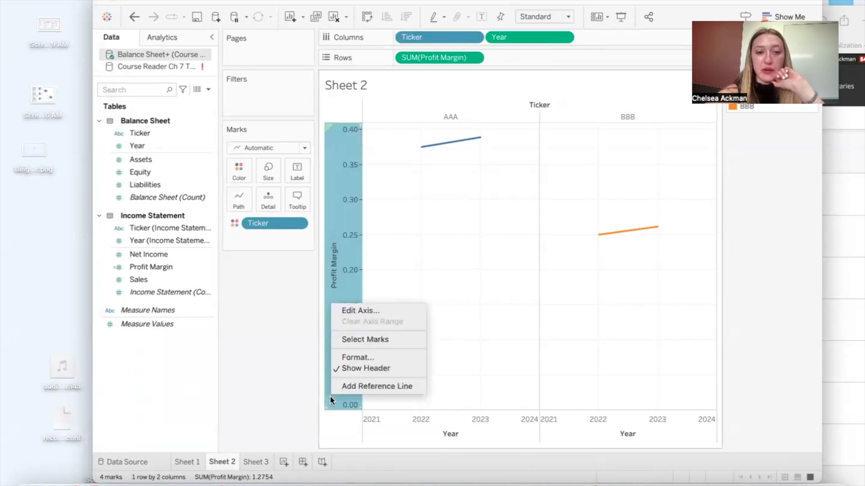
{"action": "left_click", "coordinate": [375, 311]}
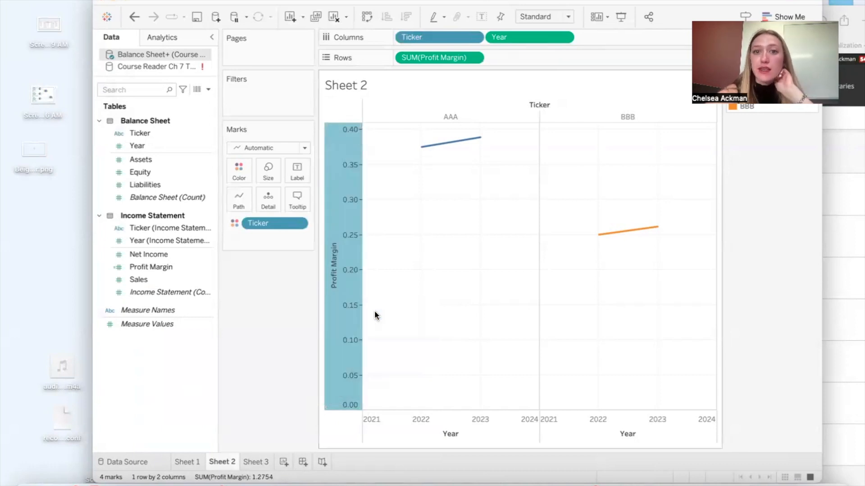
{"action": "left_click", "coordinate": [523, 131]}
{"action": "left_click", "coordinate": [581, 61]}
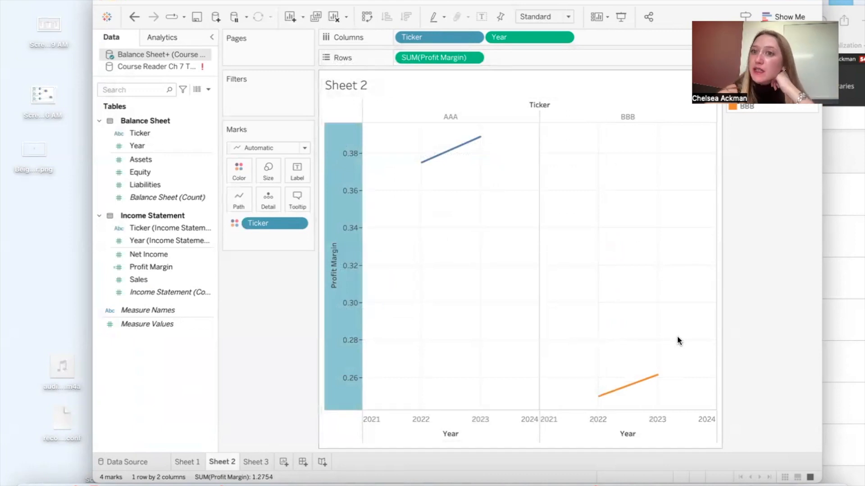
Step: Switch to the Word exercise document and compare its data set components with the GlobalTech_Financials_Tableau.xlsx workbook in Excel, side by side
{"action": "mouse_move", "coordinate": [637, 384]}
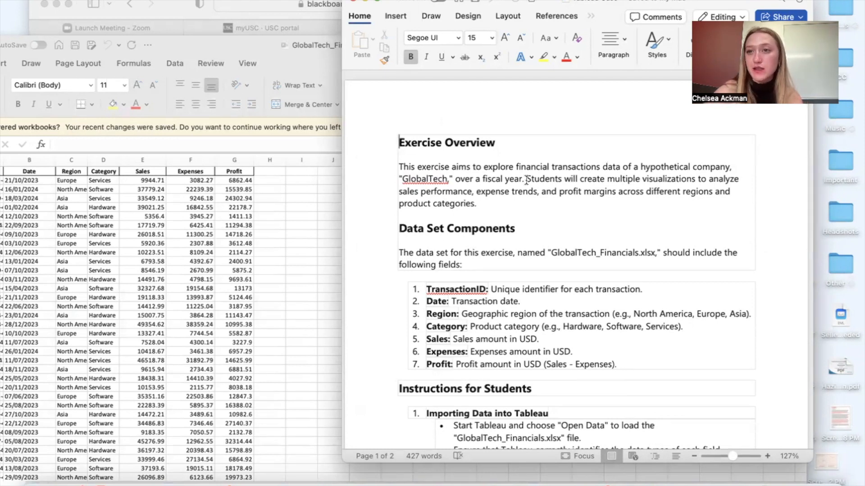
{"action": "scroll", "coordinate": [526, 180], "scroll_direction": "down", "scroll_amount": 5}
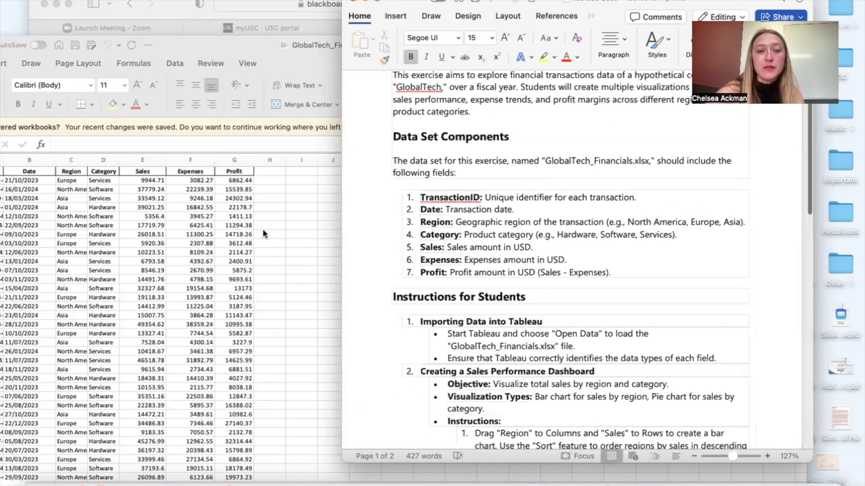
{"action": "left_click", "coordinate": [263, 229]}
{"action": "left_click_drag", "start_coordinate": [563, 52], "coordinate": [594, 52]}
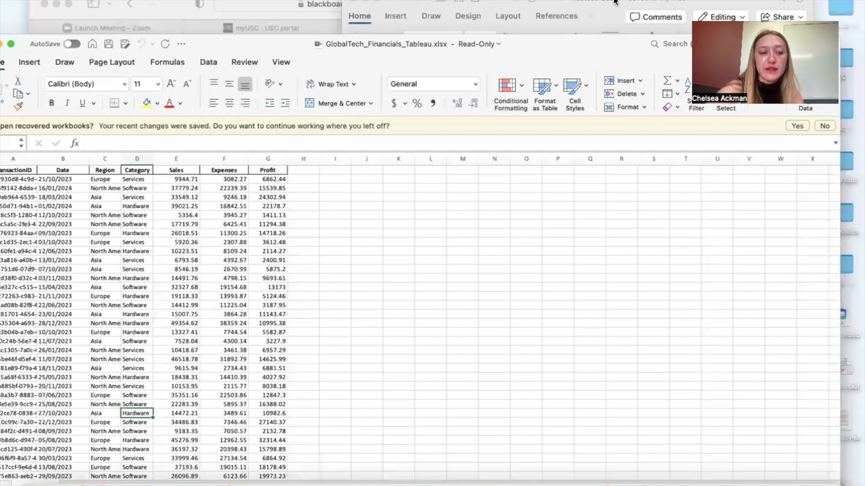
{"action": "left_click_drag", "start_coordinate": [615, 1], "coordinate": [616, 2]}
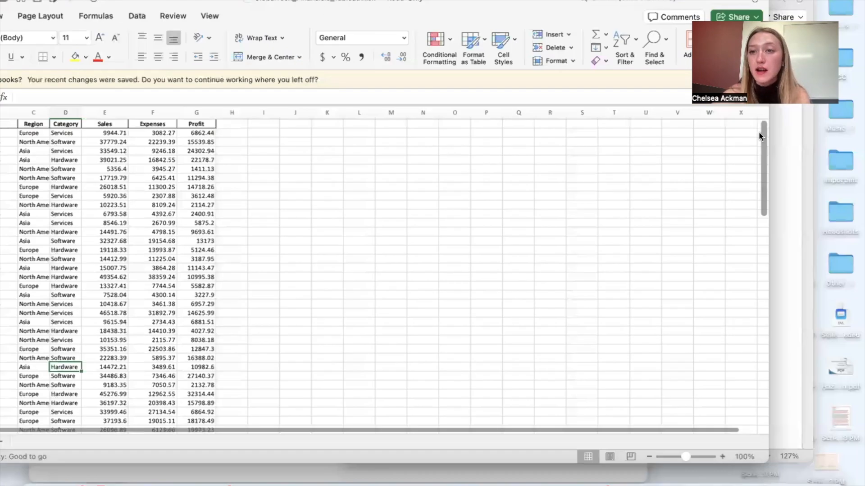
{"action": "left_click_drag", "start_coordinate": [752, 144], "coordinate": [342, 135]}
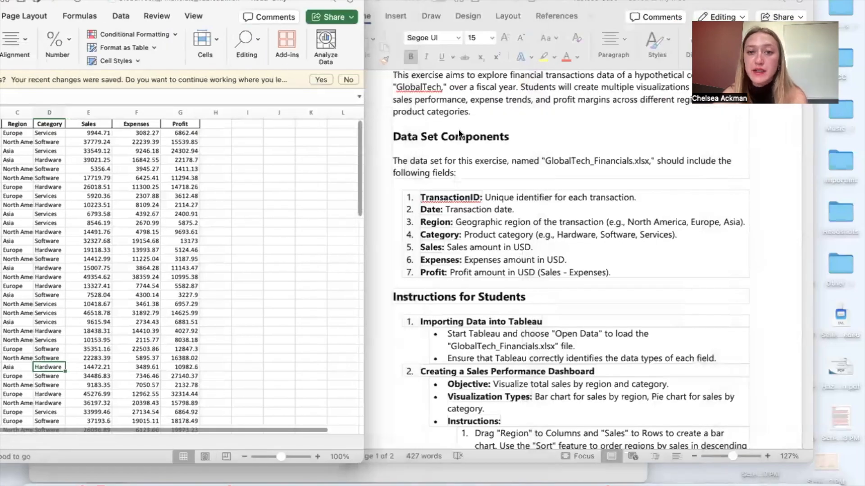
{"action": "left_click", "coordinate": [560, 177]}
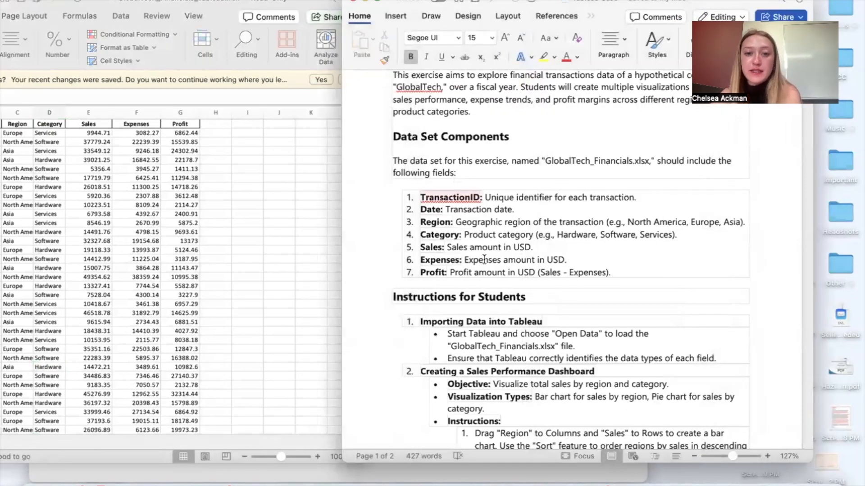
{"action": "scroll", "coordinate": [500, 253], "scroll_direction": "down", "scroll_amount": 3}
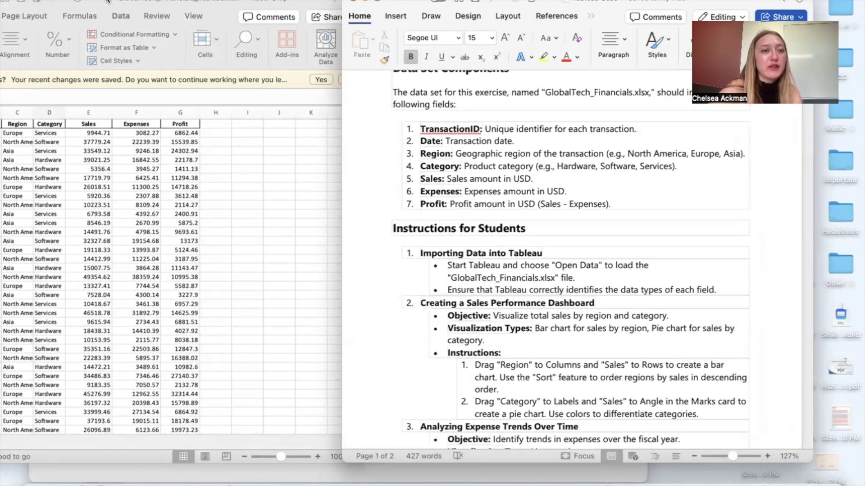
Step: Move the Excel workbook and the Blackboard browser window out of the way
{"action": "left_click", "coordinate": [49, 367]}
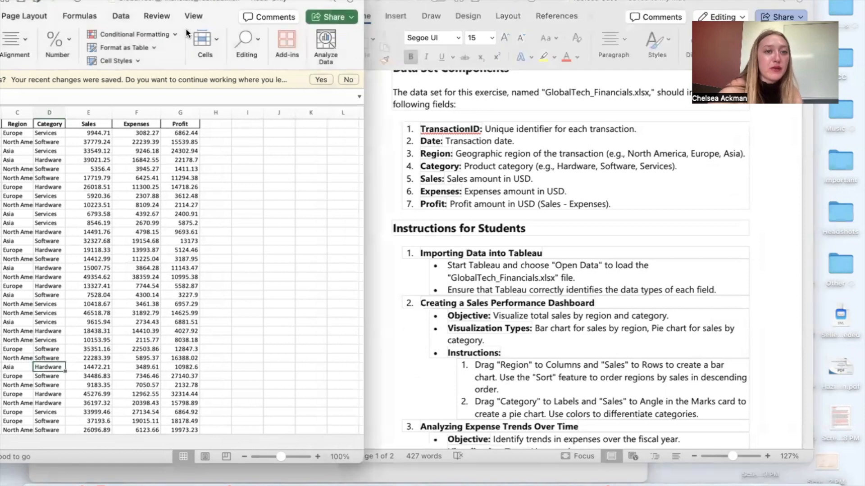
{"action": "left_click_drag", "start_coordinate": [214, 2], "coordinate": [258, 13]}
{"action": "left_click", "coordinate": [49, 64]}
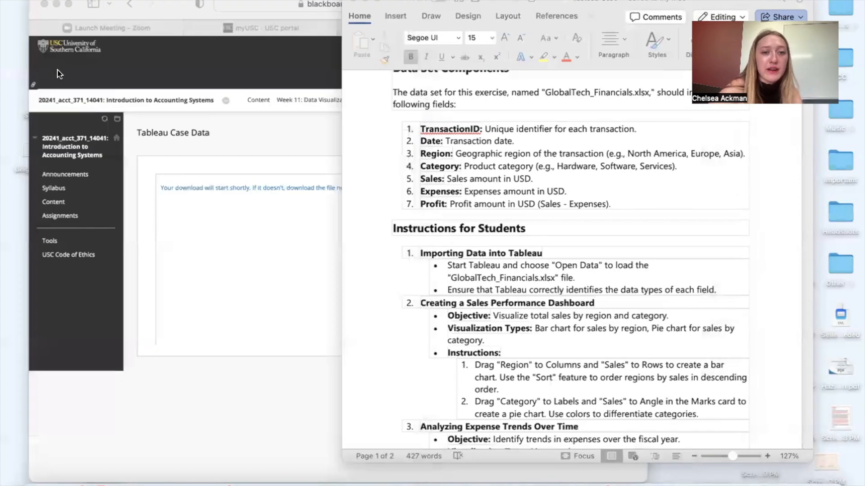
{"action": "left_click", "coordinate": [209, 234]}
{"action": "left_click", "coordinate": [388, 143]}
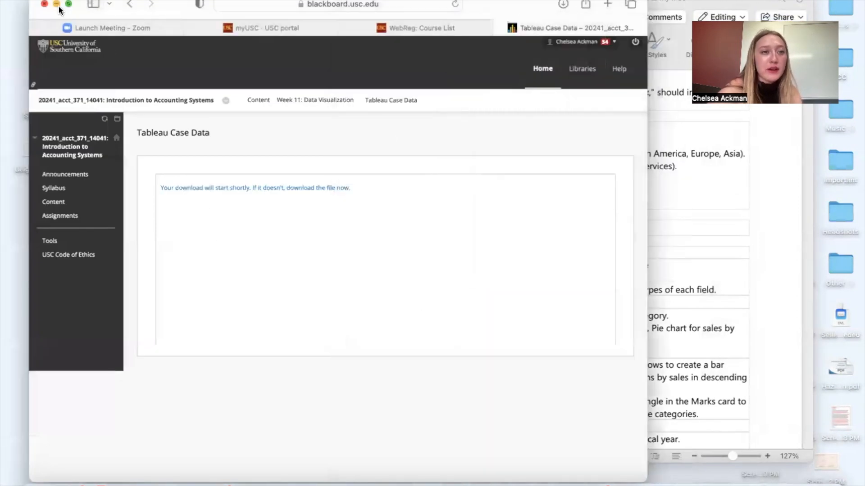
Step: Switch to Tableau and connect to the Microsoft Excel file GlobalTech_Financials_Tableau.xlsx from the Downloads folder
{"action": "left_click", "coordinate": [695, 478]}
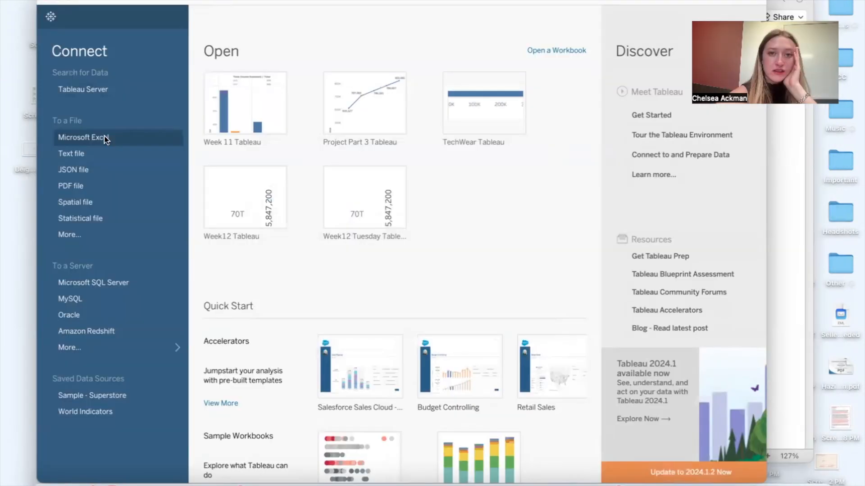
{"action": "left_click", "coordinate": [105, 138]}
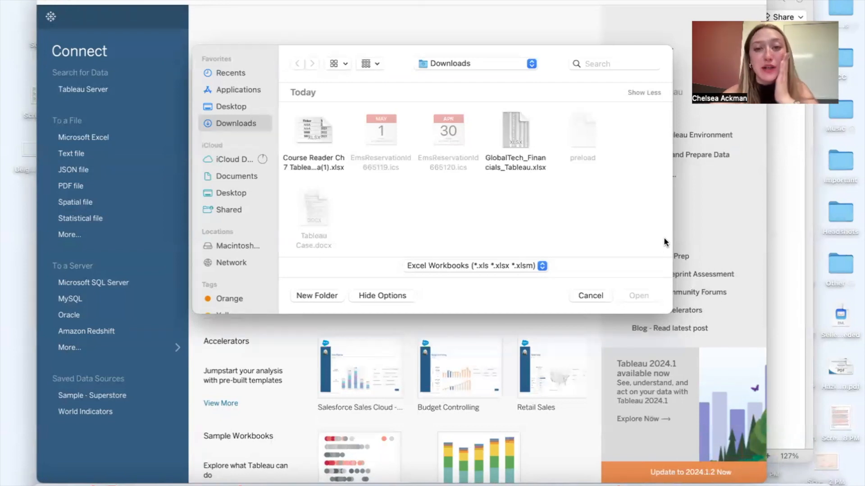
{"action": "left_click", "coordinate": [516, 135]}
{"action": "left_click", "coordinate": [655, 296]}
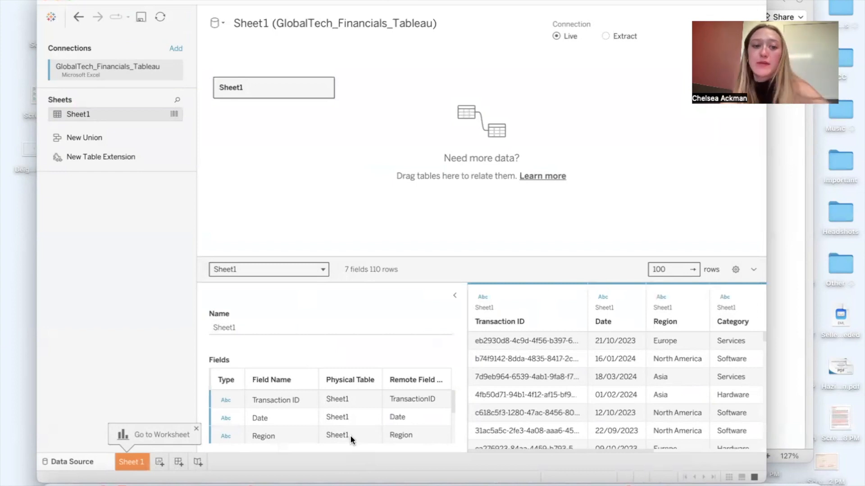
Step: Check the data type of the Transaction ID field and change the Date field's type to Date
{"action": "left_click", "coordinate": [220, 401]}
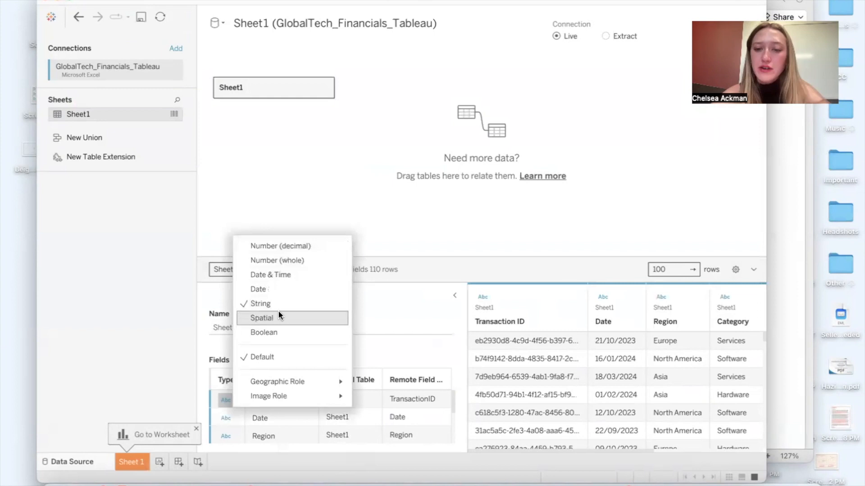
{"action": "scroll", "coordinate": [512, 398], "scroll_direction": "down", "scroll_amount": 5}
{"action": "scroll", "coordinate": [513, 399], "scroll_direction": "up", "scroll_amount": 5}
{"action": "scroll", "coordinate": [513, 398], "scroll_direction": "right", "scroll_amount": 1}
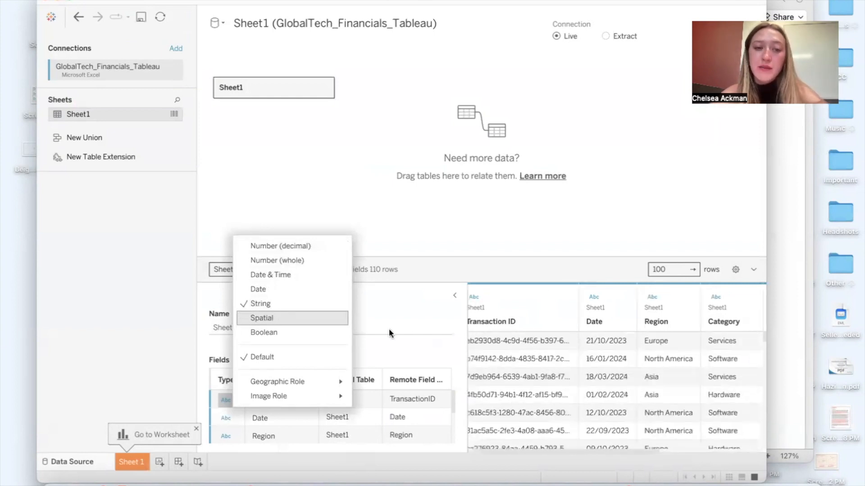
{"action": "left_click", "coordinate": [384, 325]}
{"action": "left_click", "coordinate": [221, 415]}
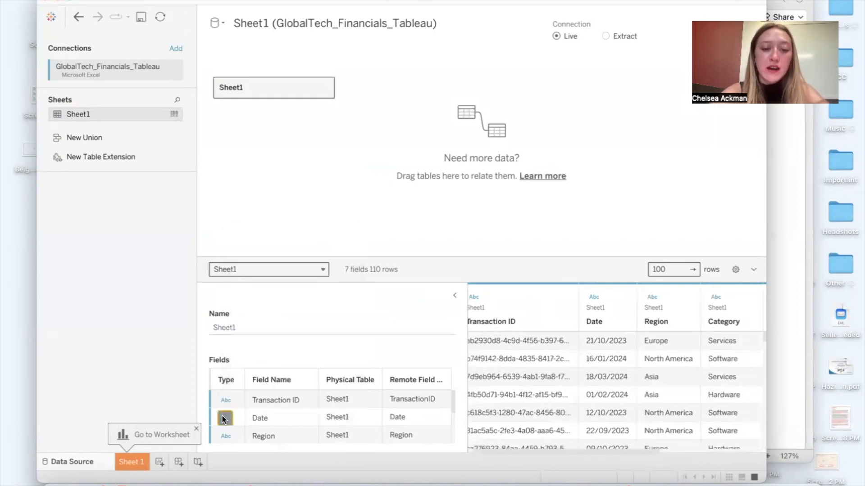
{"action": "left_click", "coordinate": [285, 307]}
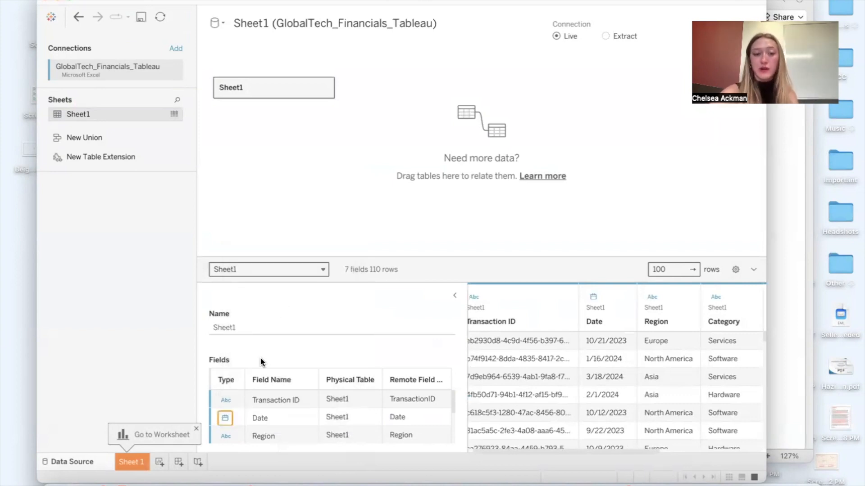
Step: Check the data types of the Region, Category, Sales, Expenses and Profit fields
{"action": "scroll", "coordinate": [246, 417], "scroll_direction": "down", "scroll_amount": 2}
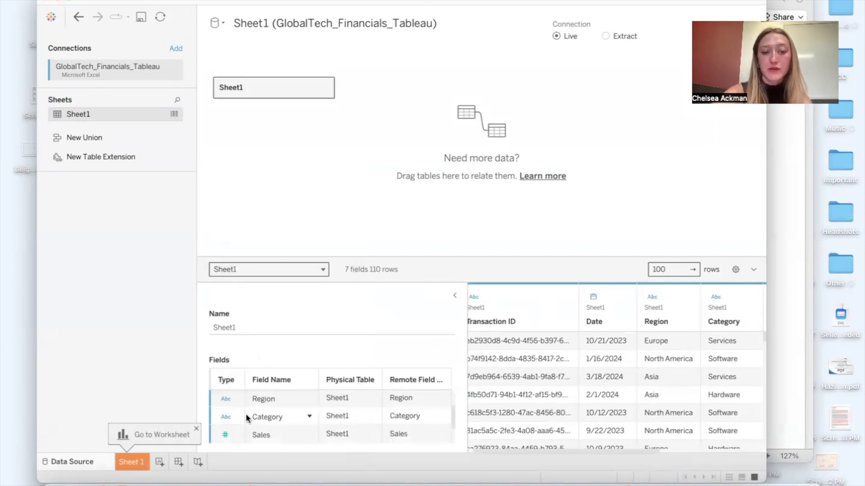
{"action": "left_click", "coordinate": [228, 399]}
{"action": "mouse_move", "coordinate": [337, 380]}
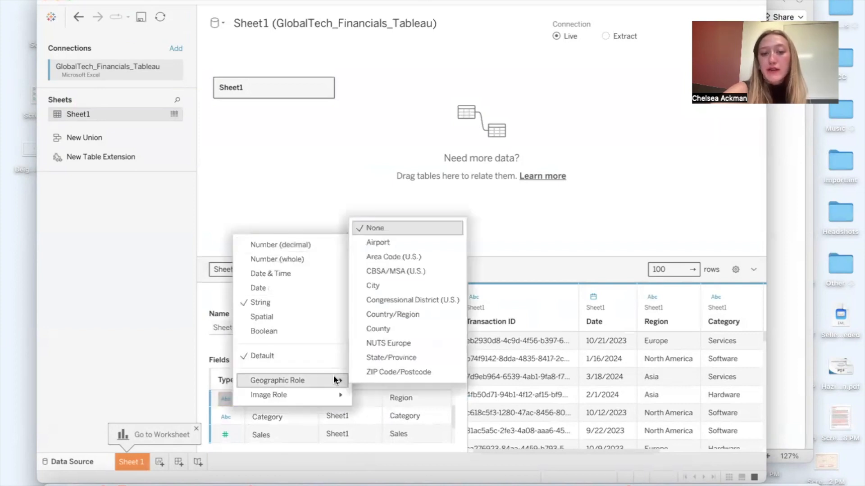
{"action": "left_click", "coordinate": [213, 347]}
{"action": "scroll", "coordinate": [258, 390], "scroll_direction": "down", "scroll_amount": 2}
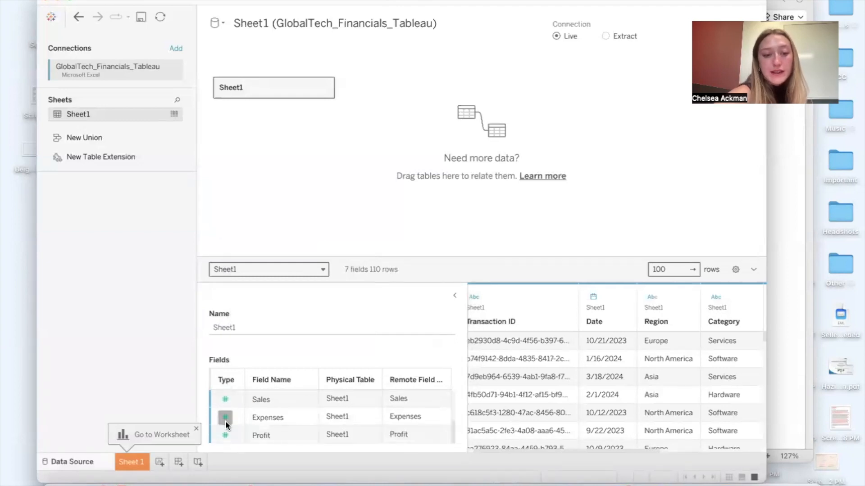
{"action": "scroll", "coordinate": [660, 382], "scroll_direction": "right", "scroll_amount": 5}
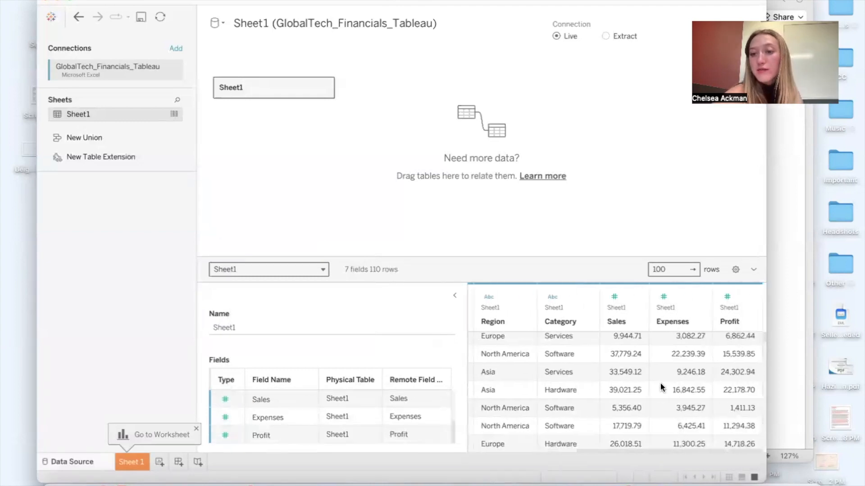
Step: Open Sheet 1, and in the Word document read the Sales Performance Dashboard section and highlight its bar chart instruction
{"action": "left_click", "coordinate": [135, 461]}
{"action": "left_click", "coordinate": [773, 165]}
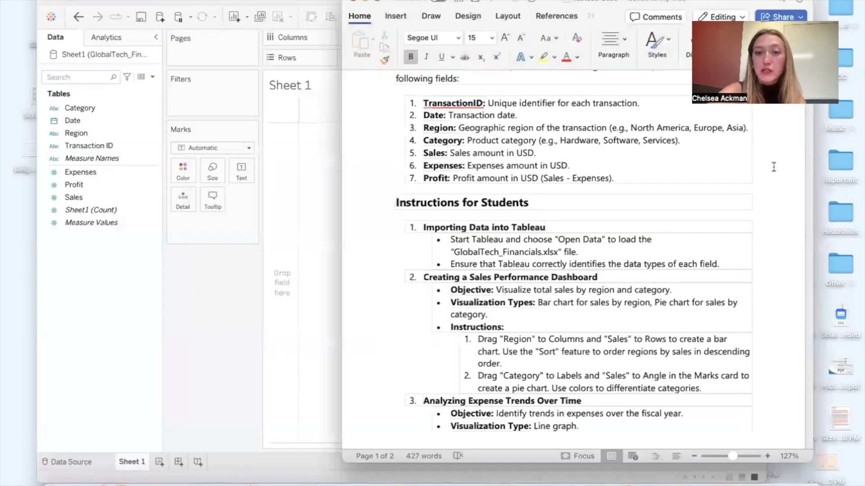
{"action": "scroll", "coordinate": [454, 295], "scroll_direction": "down", "scroll_amount": 2}
{"action": "scroll", "coordinate": [454, 295], "scroll_direction": "down", "scroll_amount": 1}
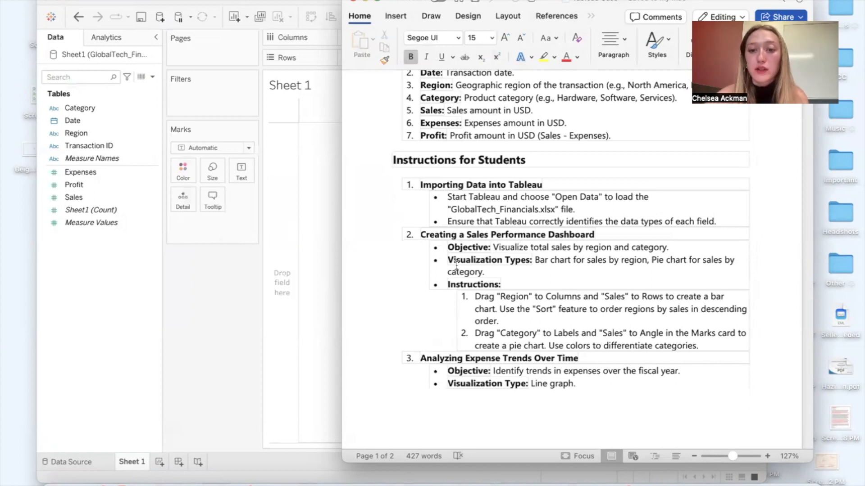
{"action": "scroll", "coordinate": [496, 308], "scroll_direction": "down", "scroll_amount": 1}
{"action": "scroll", "coordinate": [496, 308], "scroll_direction": "down", "scroll_amount": 1}
{"action": "triple_click", "coordinate": [525, 301]}
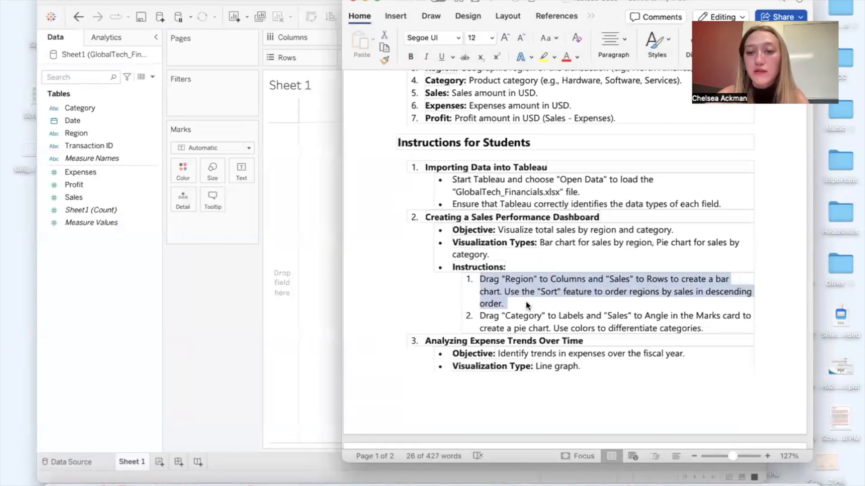
Step: Build a sales by region bar chart on Sheet 1 with Region on Columns and Sales on Rows
{"action": "left_click", "coordinate": [217, 322]}
{"action": "left_click_drag", "start_coordinate": [95, 131], "coordinate": [382, 33]}
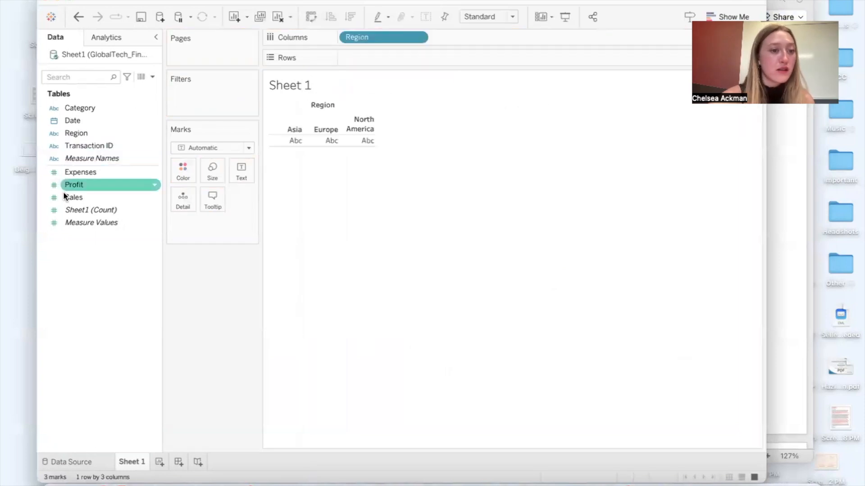
{"action": "left_click_drag", "start_coordinate": [79, 195], "coordinate": [358, 56]}
Step: Arrange the Word instructions and the Tableau window side by side so both stay readable
{"action": "left_click", "coordinate": [771, 202]}
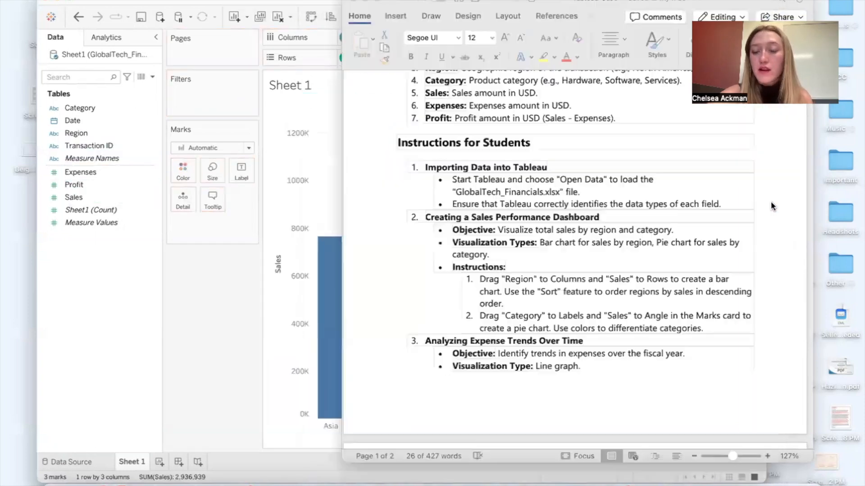
{"action": "left_click_drag", "start_coordinate": [730, 2], "coordinate": [787, 2]}
{"action": "left_click", "coordinate": [217, 263]}
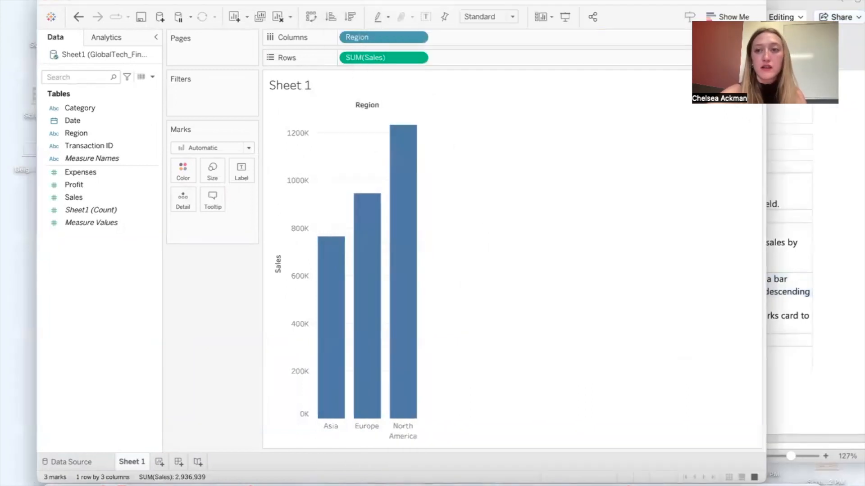
{"action": "left_click_drag", "start_coordinate": [611, 138], "coordinate": [505, 138]}
{"action": "left_click_drag", "start_coordinate": [453, 1], "coordinate": [395, 2]}
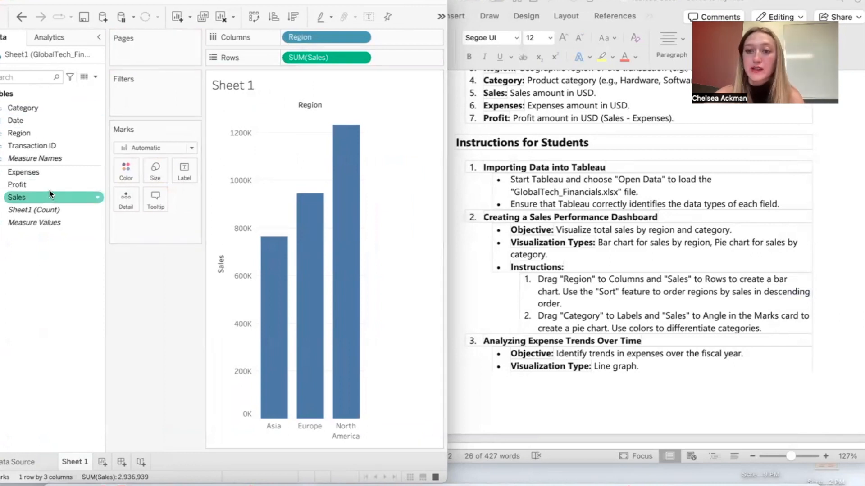
Step: Sort the regions in the bar chart in descending order by sum of Sales
{"action": "left_click", "coordinate": [189, 17]}
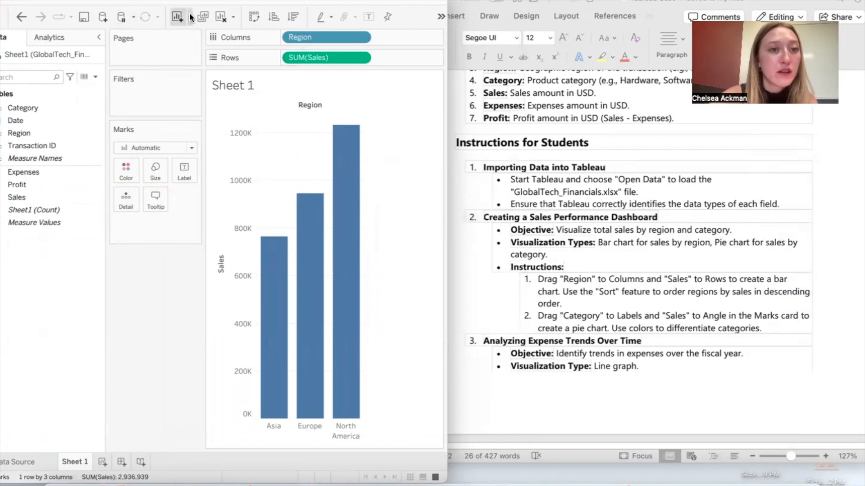
{"action": "left_click", "coordinate": [208, 16]}
{"action": "left_click", "coordinate": [234, 20]}
{"action": "left_click", "coordinate": [234, 19]}
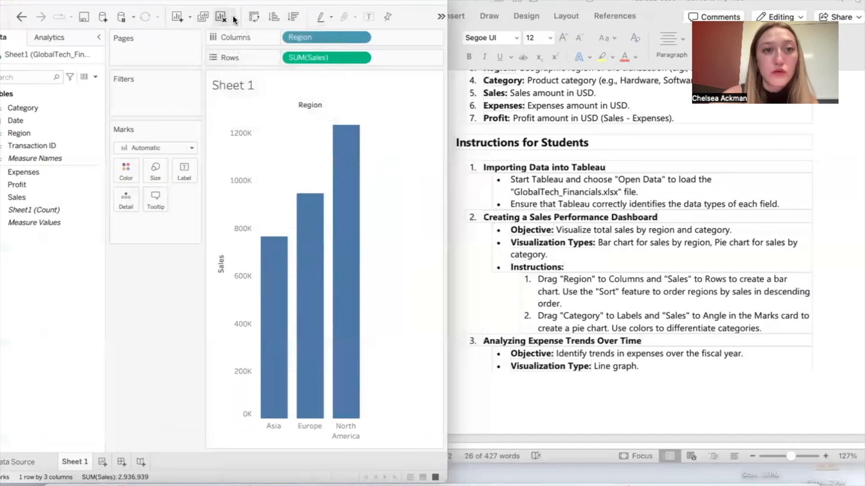
{"action": "left_click", "coordinate": [292, 18]}
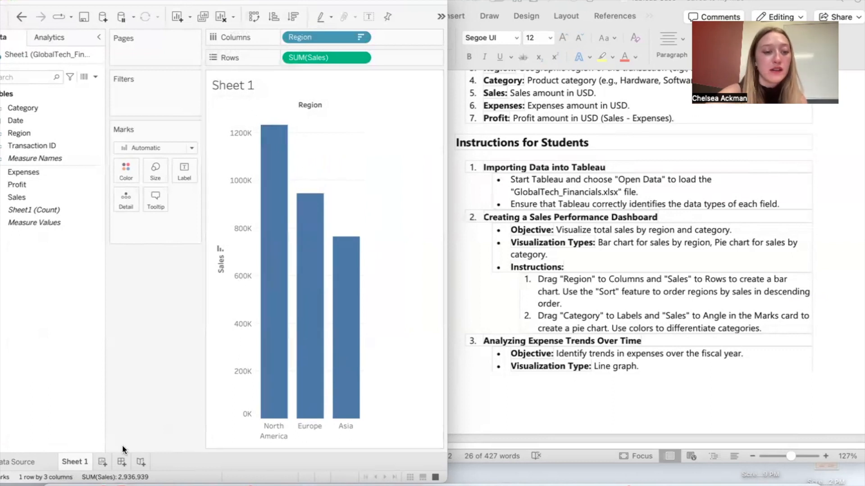
Step: Add a new worksheet, Sheet 2, and place Category as text on its marks
{"action": "left_click", "coordinate": [102, 462]}
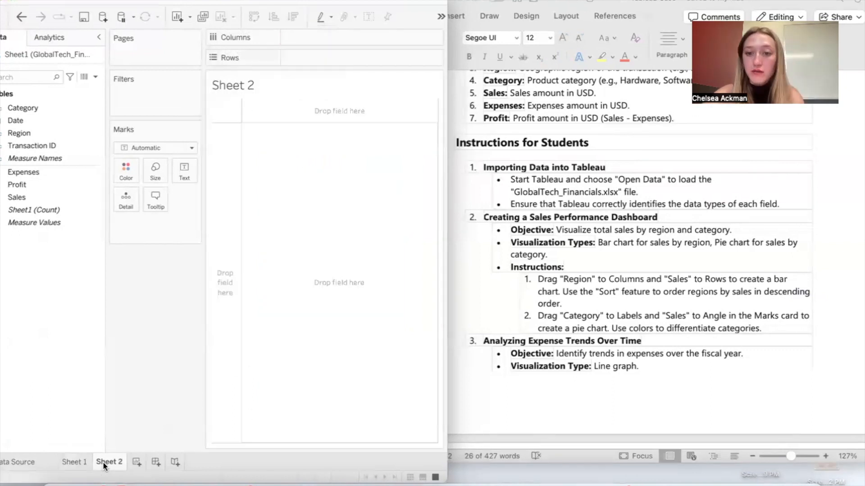
{"action": "left_click_drag", "start_coordinate": [44, 112], "coordinate": [186, 169]}
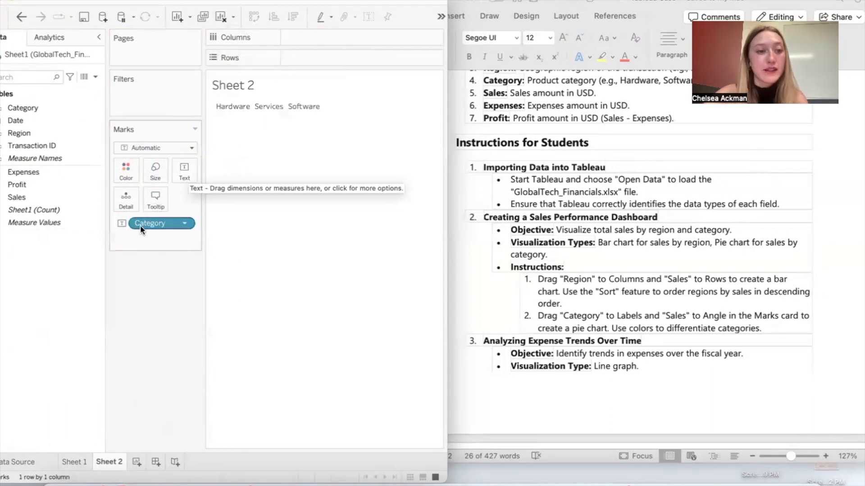
{"action": "left_click", "coordinate": [191, 149]}
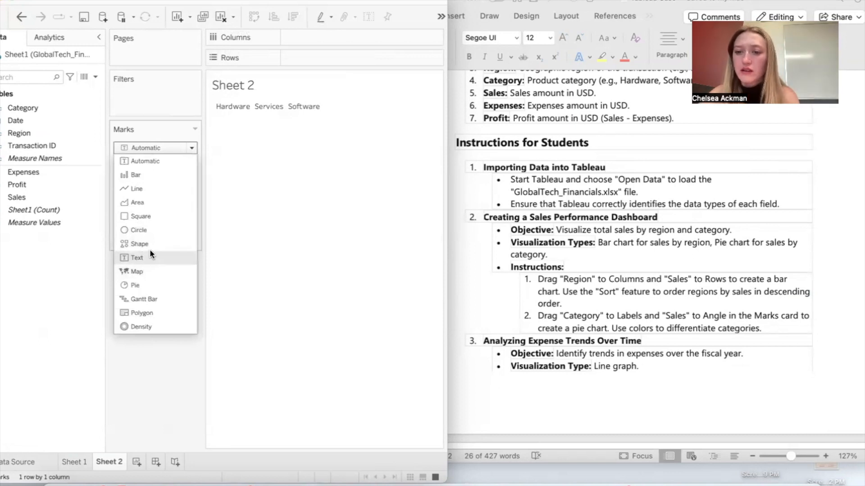
{"action": "left_click", "coordinate": [188, 141]}
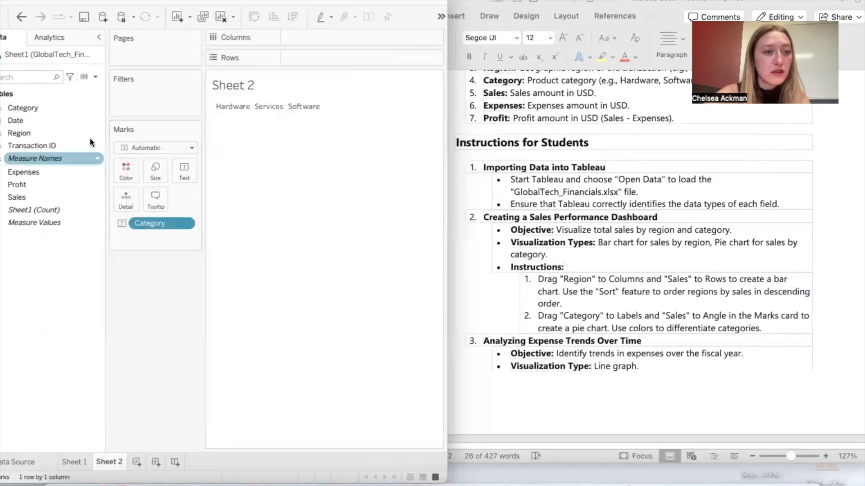
Step: Add Sales to the Size of the marks on Sheet 2 and change the mark type to Pie
{"action": "left_click_drag", "start_coordinate": [63, 192], "coordinate": [159, 167]}
{"action": "right_click", "coordinate": [157, 225]}
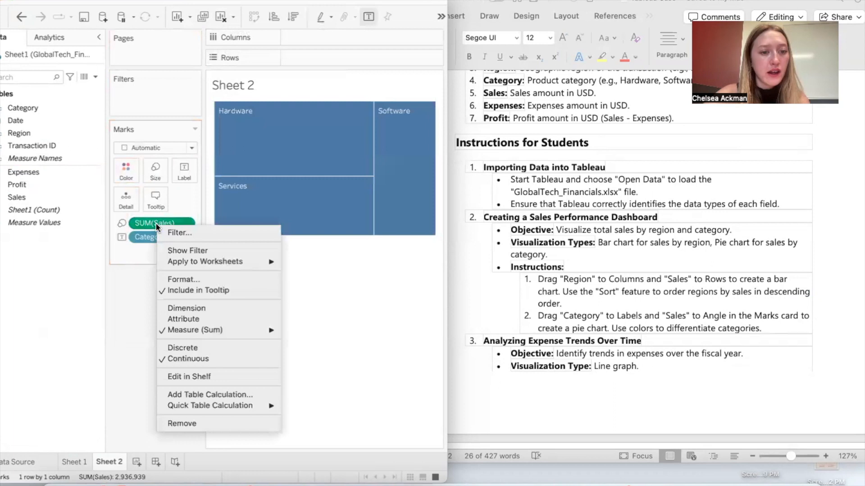
{"action": "left_click", "coordinate": [149, 223]}
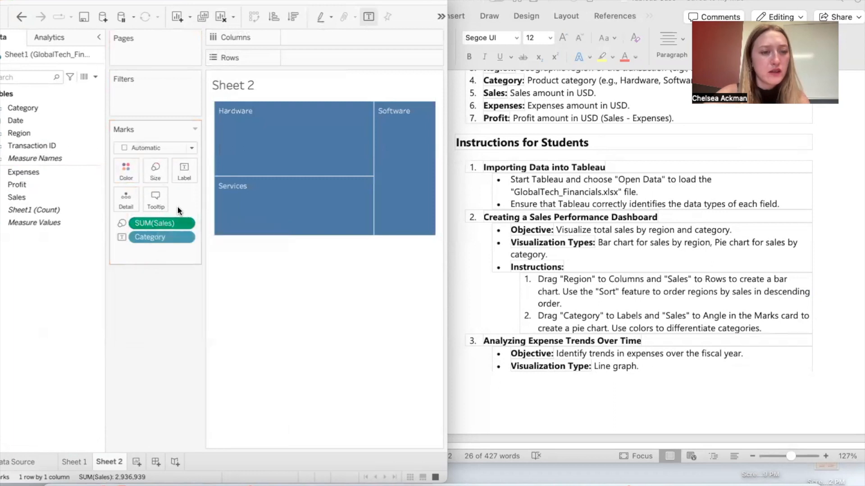
{"action": "left_click", "coordinate": [187, 147]}
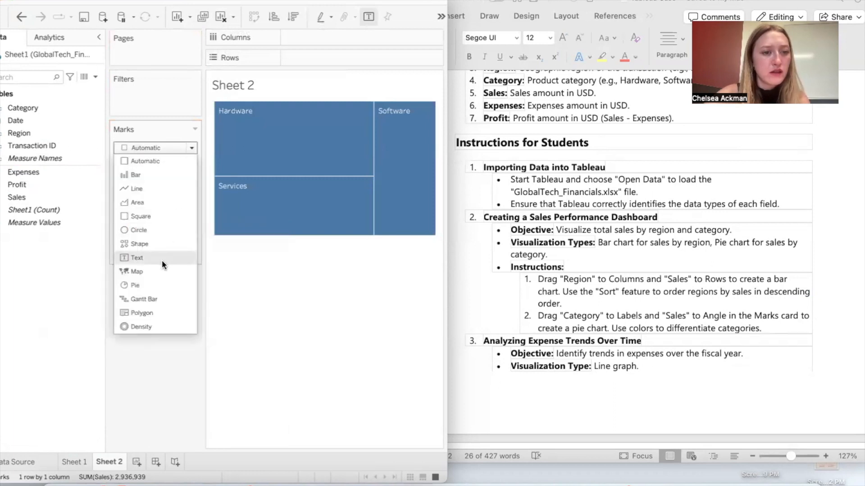
{"action": "left_click", "coordinate": [156, 286]}
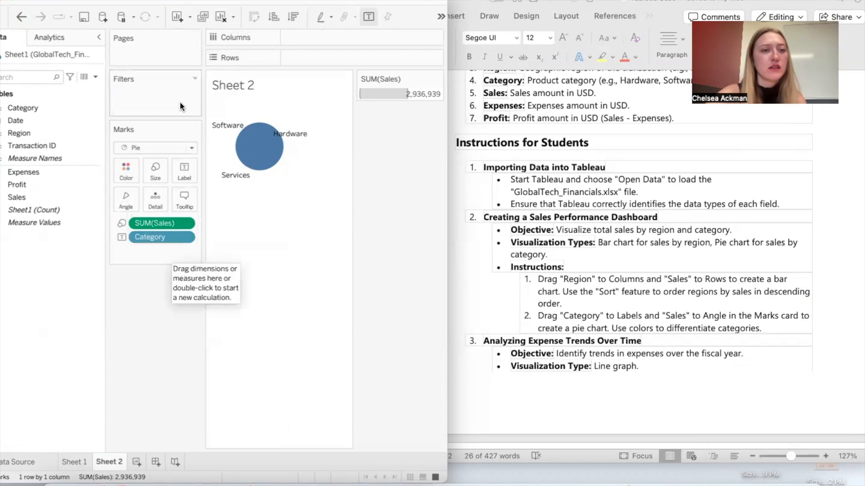
Step: Move SUM(Sales) from Size to Angle so that sales determine the pie slices
{"action": "left_click", "coordinate": [194, 128]}
{"action": "left_click", "coordinate": [175, 149]}
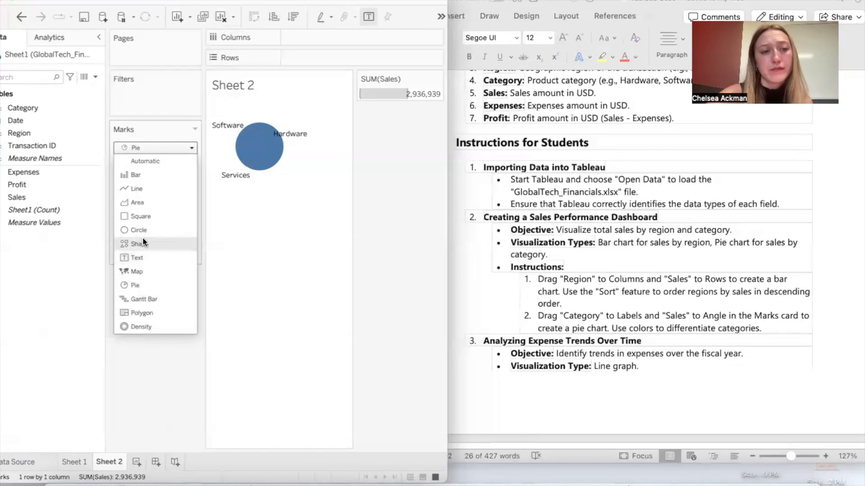
{"action": "left_click", "coordinate": [228, 206]}
{"action": "left_click_drag", "start_coordinate": [154, 223], "coordinate": [126, 203]}
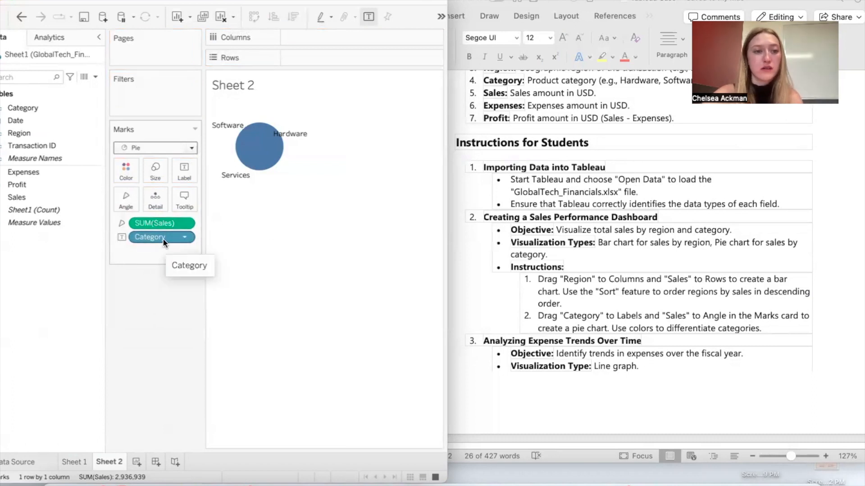
Step: Remove Category from the pie's marks, add it back, and assign it to Label again
{"action": "left_click_drag", "start_coordinate": [163, 239], "coordinate": [66, 274]}
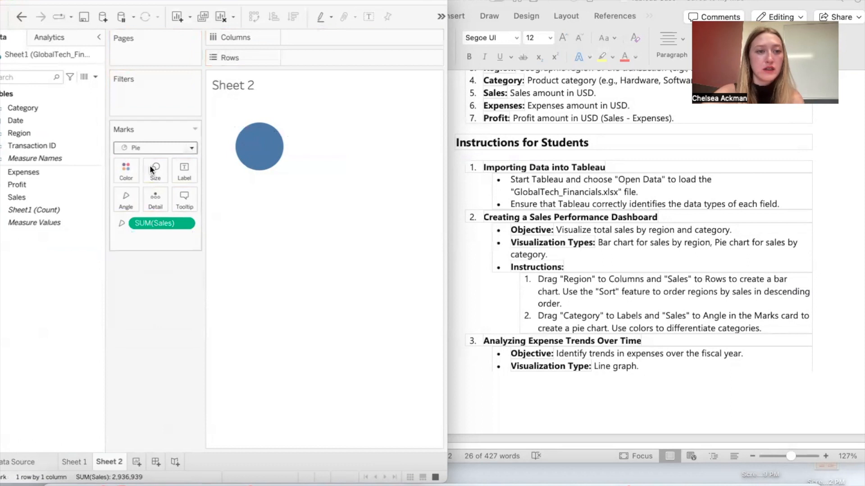
{"action": "left_click_drag", "start_coordinate": [36, 109], "coordinate": [170, 239]}
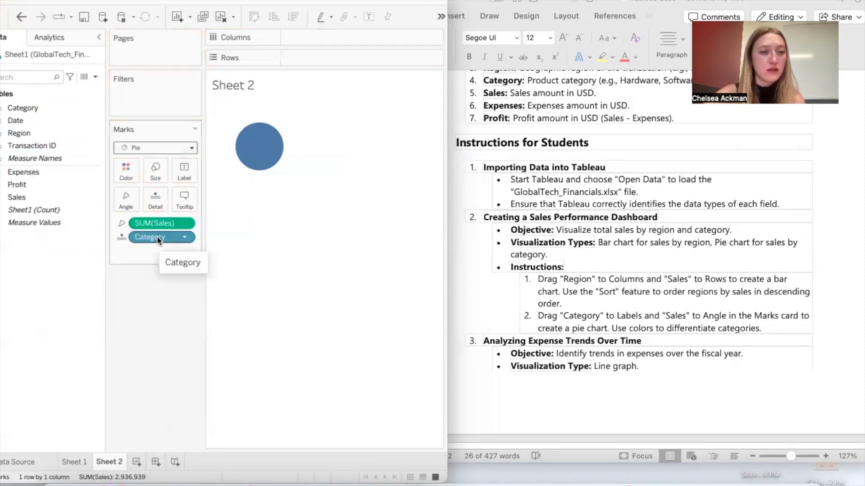
{"action": "left_click_drag", "start_coordinate": [171, 237], "coordinate": [174, 210]}
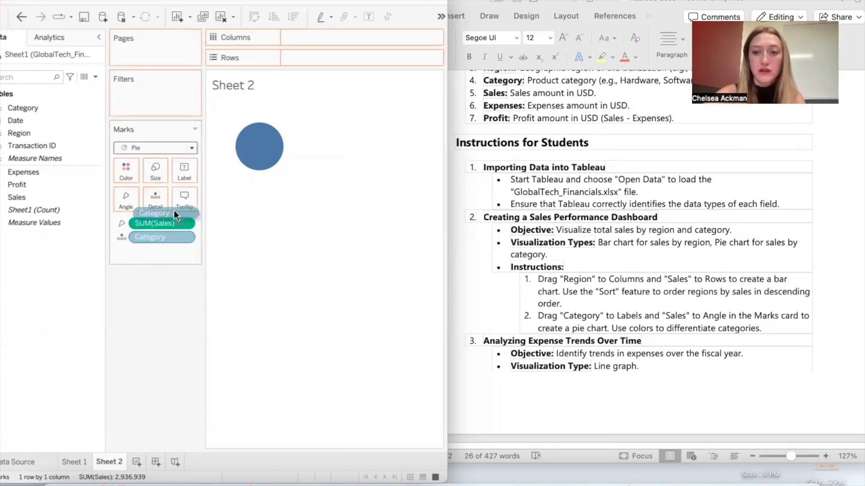
{"action": "left_click_drag", "start_coordinate": [185, 180], "coordinate": [182, 171]}
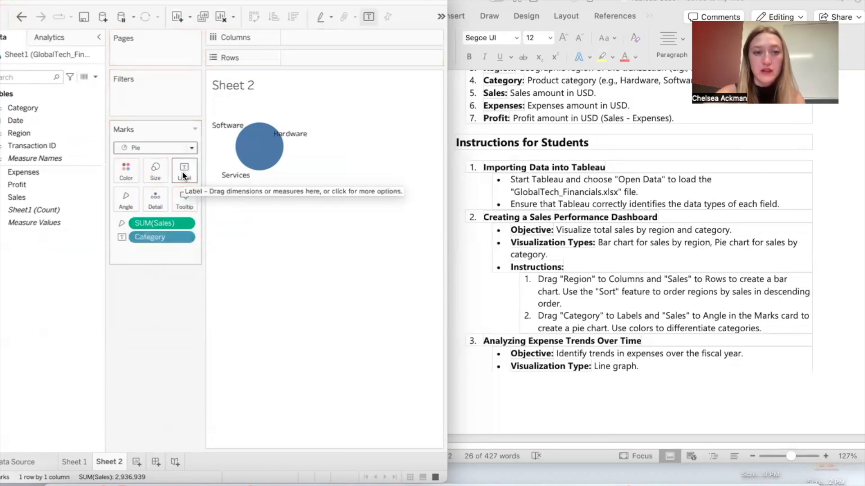
Step: Color the pie slices by Category and inspect the details of a slice
{"action": "left_click", "coordinate": [51, 222]}
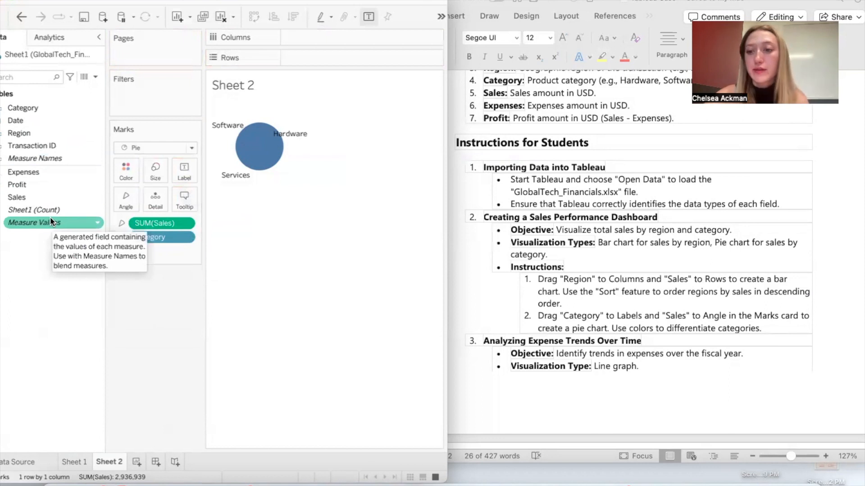
{"action": "left_click_drag", "start_coordinate": [44, 108], "coordinate": [127, 171]}
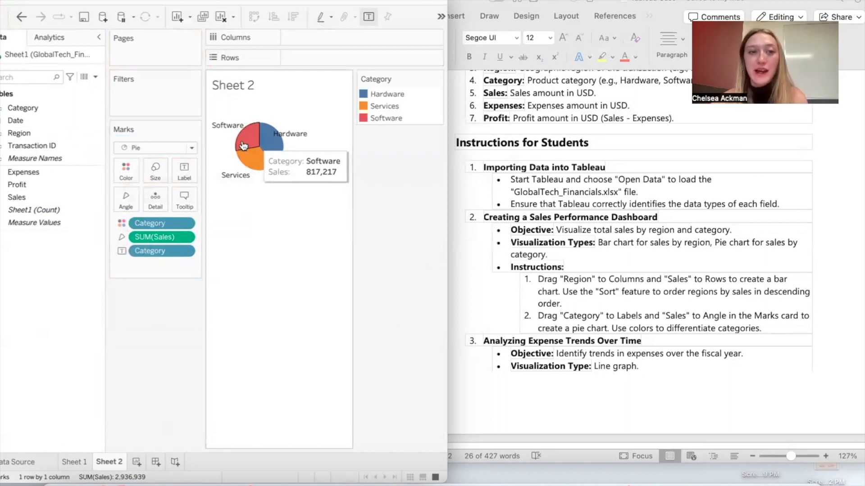
{"action": "mouse_move", "coordinate": [264, 152]}
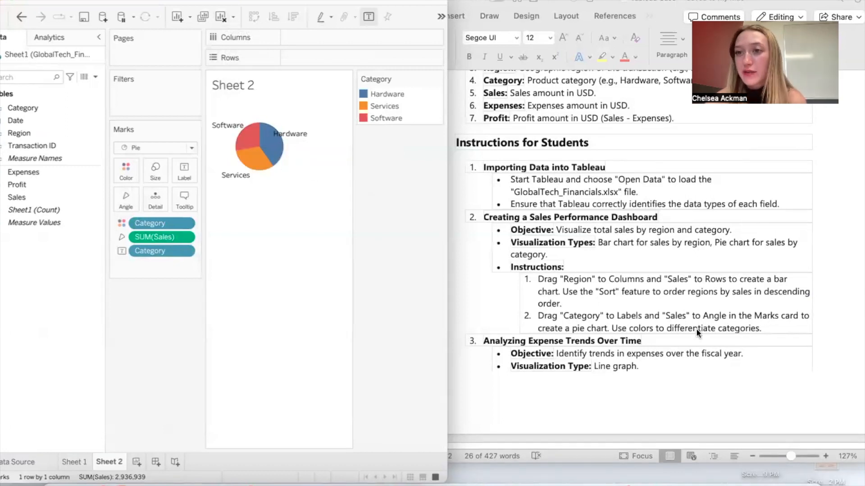
Step: Add a new worksheet, Sheet 3, and bring the Analyzing Expense Trends Over Time instructions into view in Word
{"action": "scroll", "coordinate": [696, 328], "scroll_direction": "down", "scroll_amount": 3}
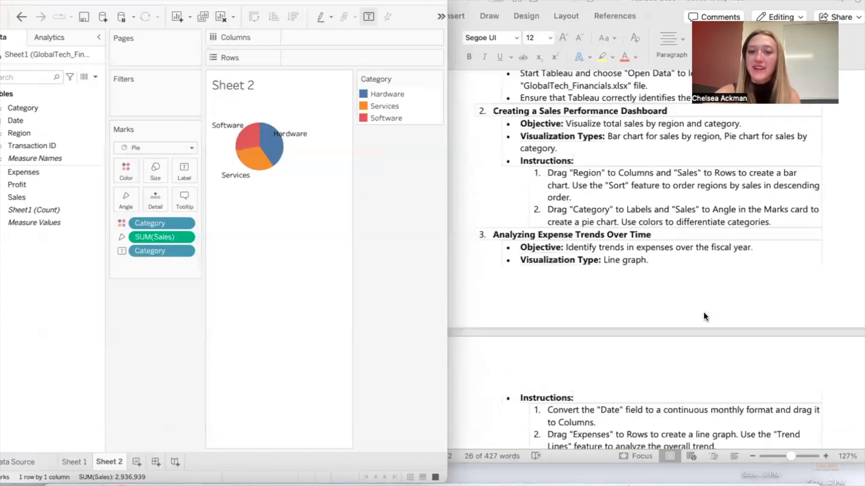
{"action": "left_click", "coordinate": [136, 462]}
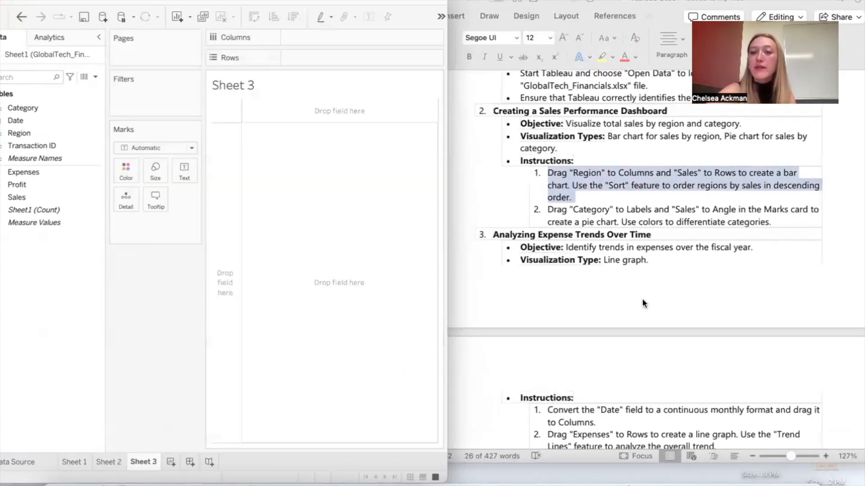
{"action": "scroll", "coordinate": [642, 299], "scroll_direction": "down", "scroll_amount": 1}
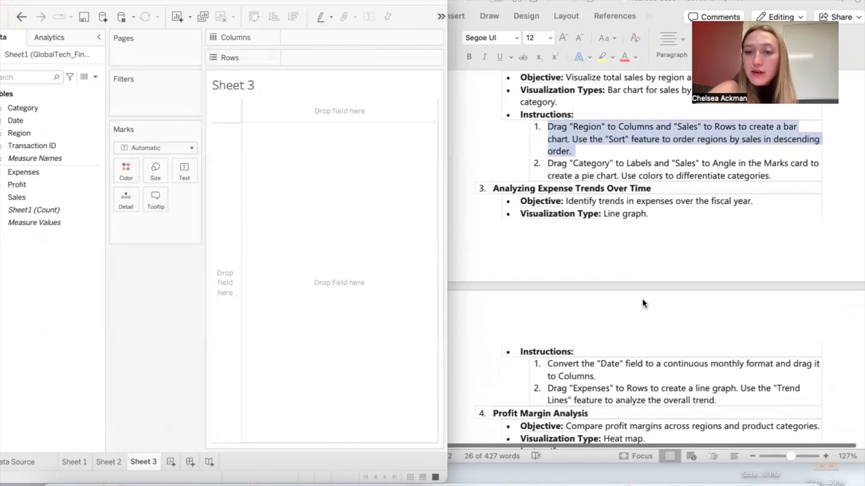
{"action": "left_click", "coordinate": [642, 212]}
{"action": "scroll", "coordinate": [648, 219], "scroll_direction": "down", "scroll_amount": 5}
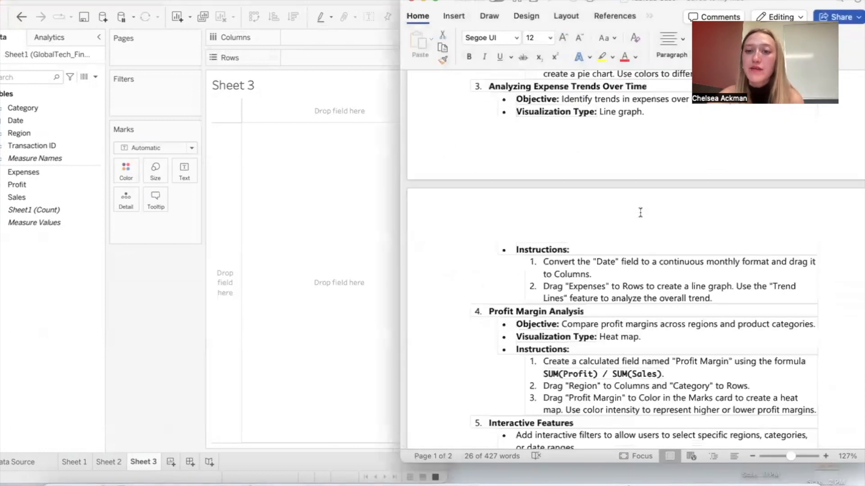
Step: Convert the Date field to continuous, bring the full field list into view, and check the field's conversion options
{"action": "left_click", "coordinate": [255, 386]}
{"action": "right_click", "coordinate": [15, 123]}
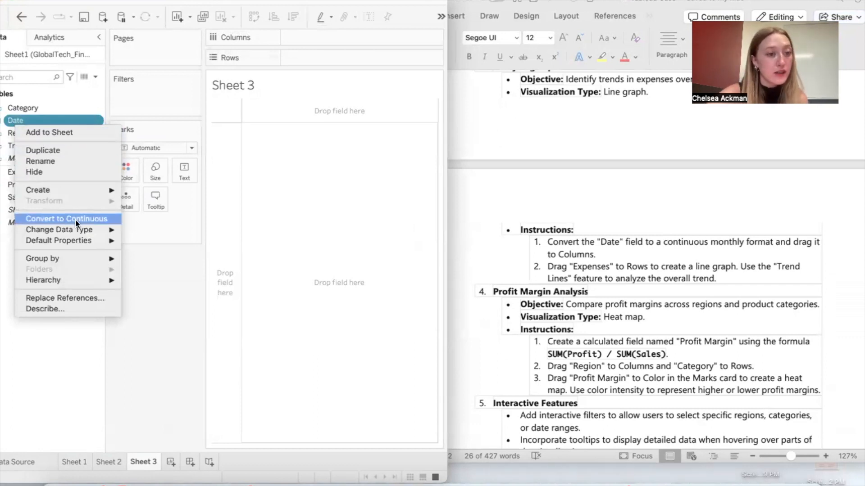
{"action": "mouse_move", "coordinate": [77, 227]}
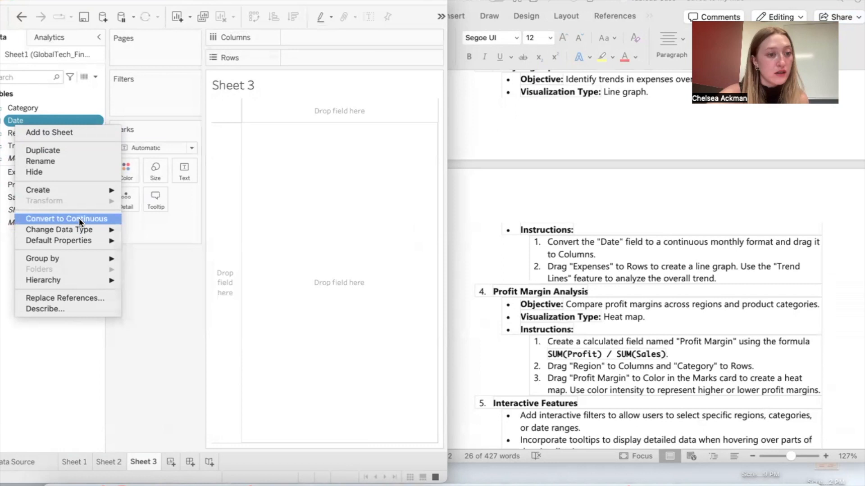
{"action": "left_click", "coordinate": [80, 218]}
{"action": "left_click_drag", "start_coordinate": [135, 1], "coordinate": [152, 2]}
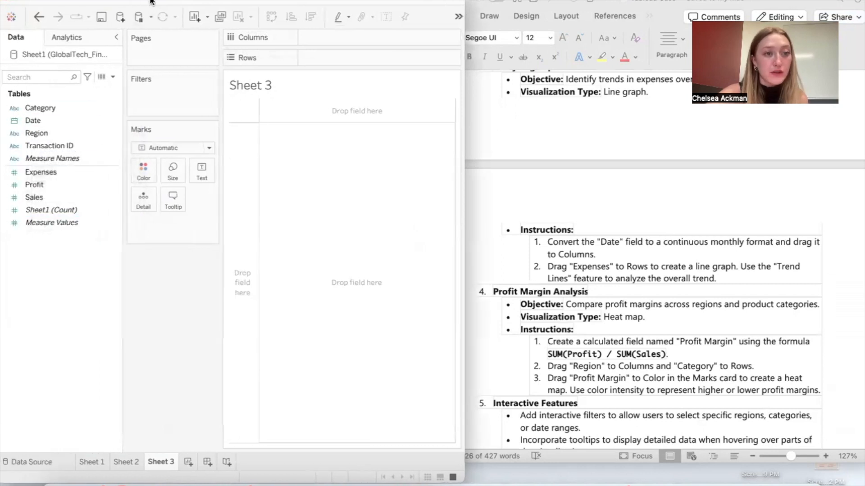
{"action": "right_click", "coordinate": [60, 117]}
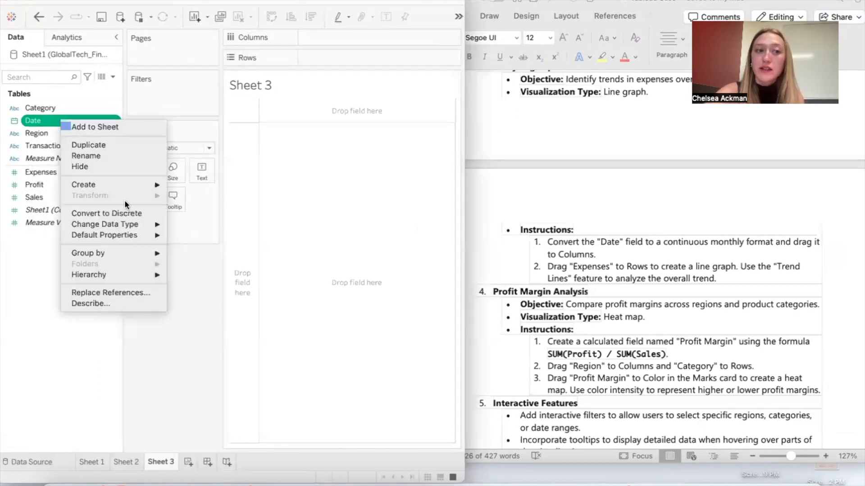
{"action": "left_click", "coordinate": [37, 240]}
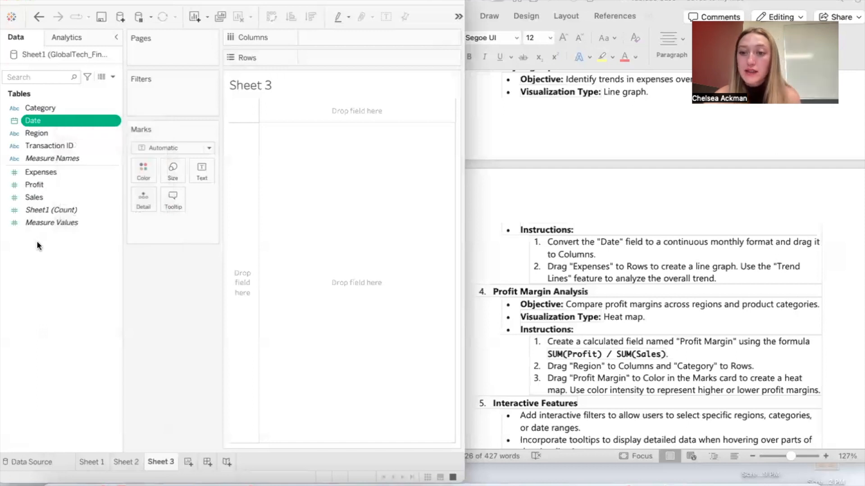
Step: Place Date on Columns as a continuous month and Expenses on Rows to build a monthly expenses line graph
{"action": "left_click_drag", "start_coordinate": [87, 120], "coordinate": [356, 37]}
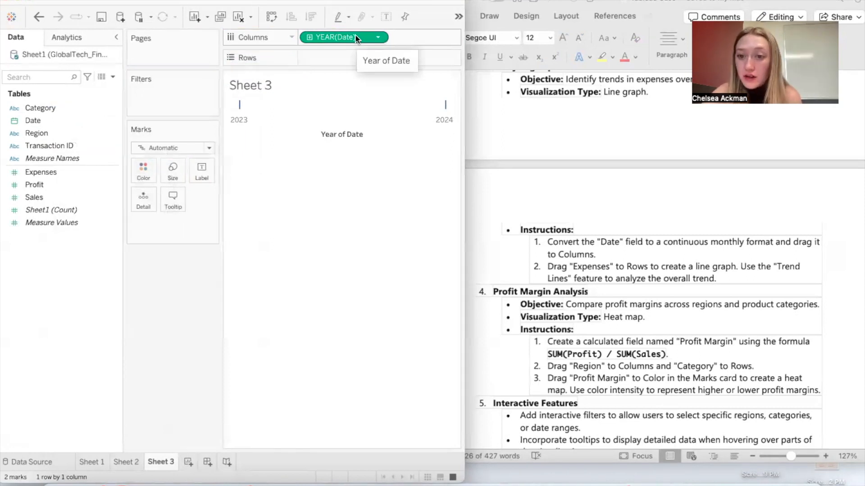
{"action": "left_click", "coordinate": [379, 37]}
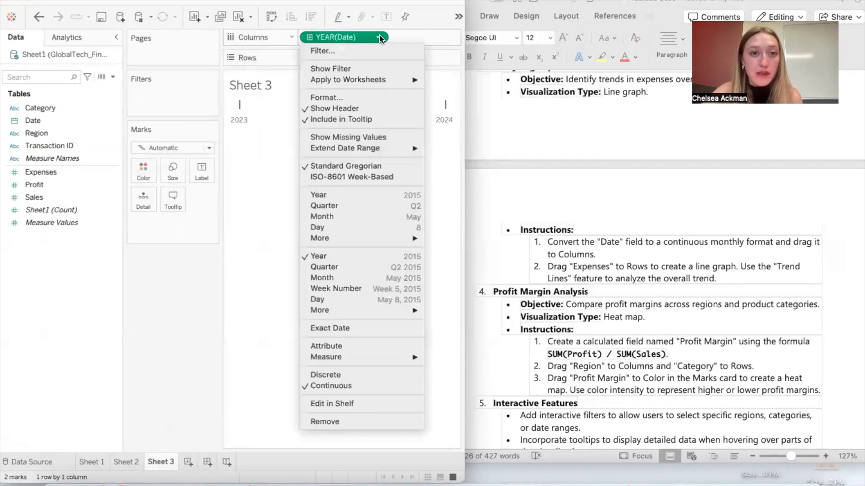
{"action": "left_click", "coordinate": [341, 217]}
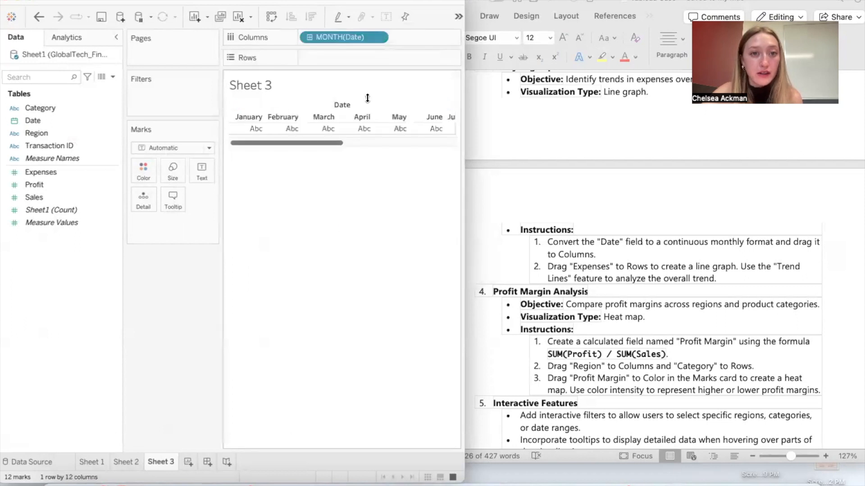
{"action": "left_click", "coordinate": [39, 17]}
{"action": "left_click", "coordinate": [378, 37]}
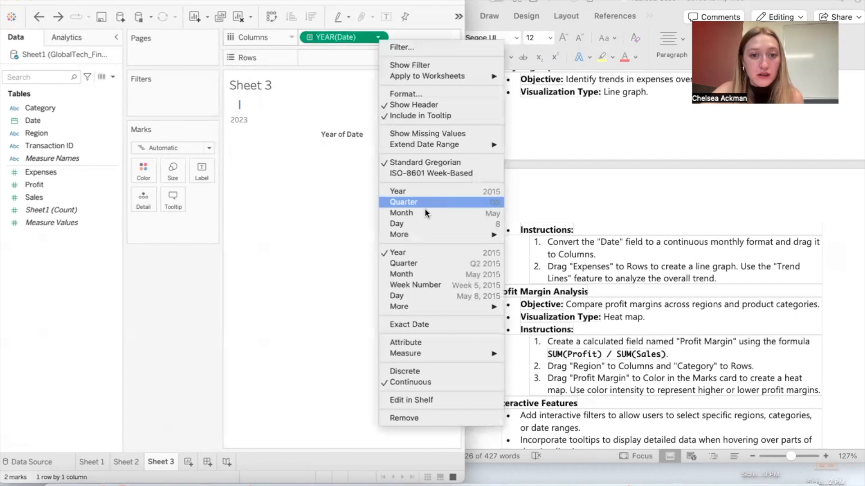
{"action": "left_click", "coordinate": [417, 271]}
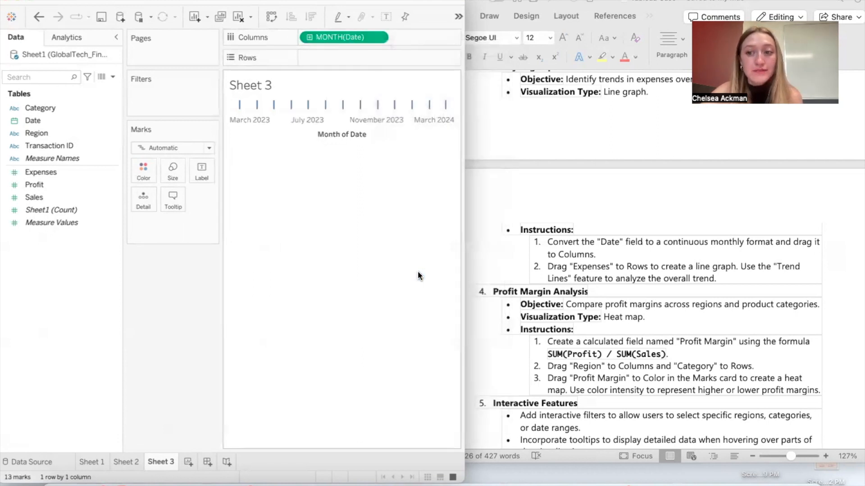
{"action": "left_click", "coordinate": [72, 111]}
{"action": "left_click_drag", "start_coordinate": [60, 172], "coordinate": [336, 58]}
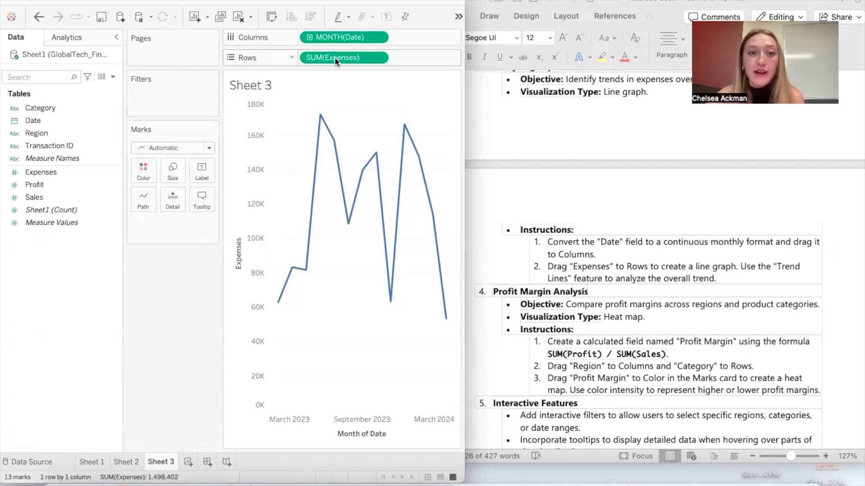
Step: Add a trend line to the expenses line graph, widen the Tableau window, and inspect the August 2023 point
{"action": "left_click", "coordinate": [150, 200]}
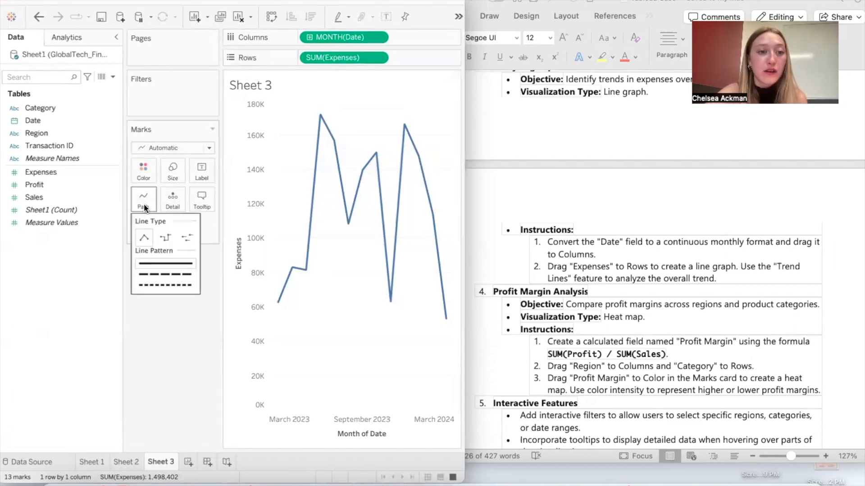
{"action": "left_click", "coordinate": [91, 36]}
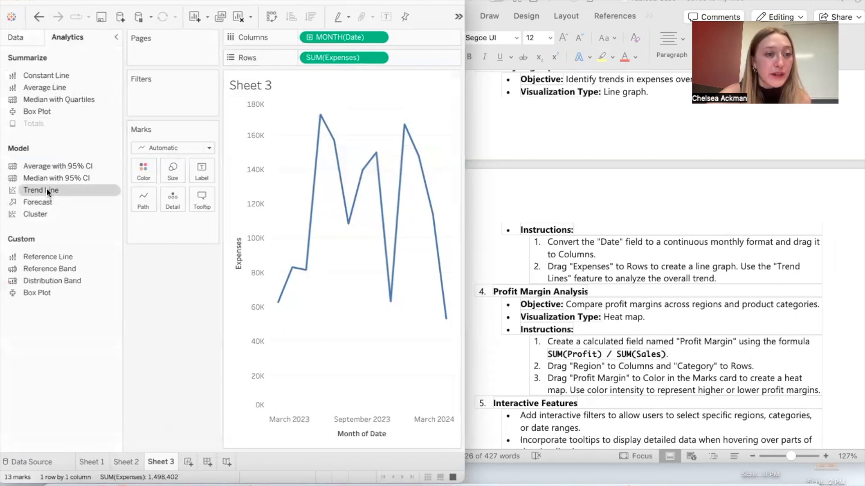
{"action": "left_click_drag", "start_coordinate": [51, 190], "coordinate": [345, 127]}
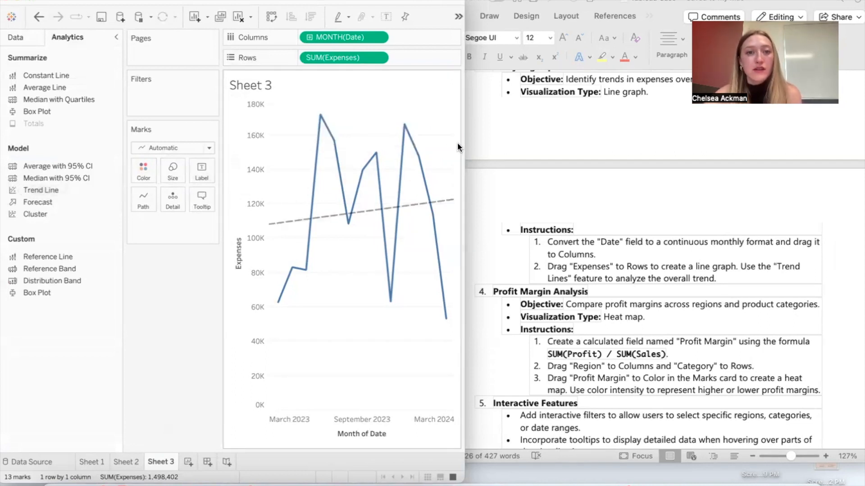
{"action": "left_click_drag", "start_coordinate": [465, 125], "coordinate": [487, 131]}
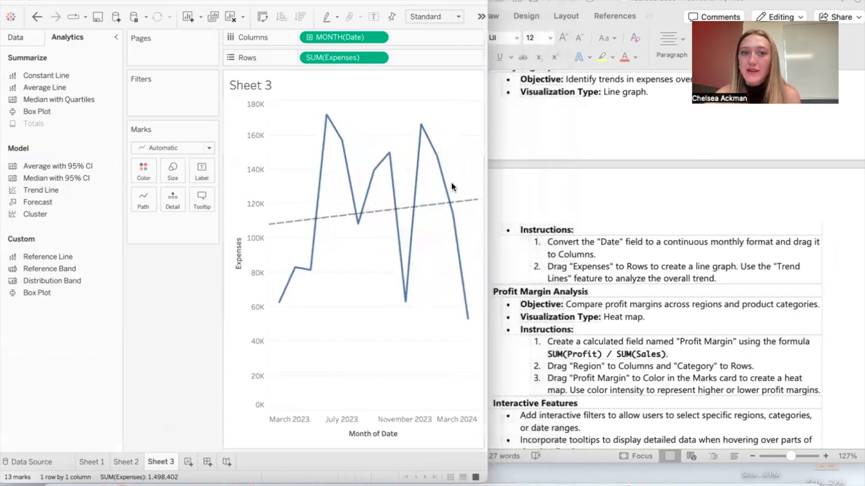
{"action": "mouse_move", "coordinate": [357, 213]}
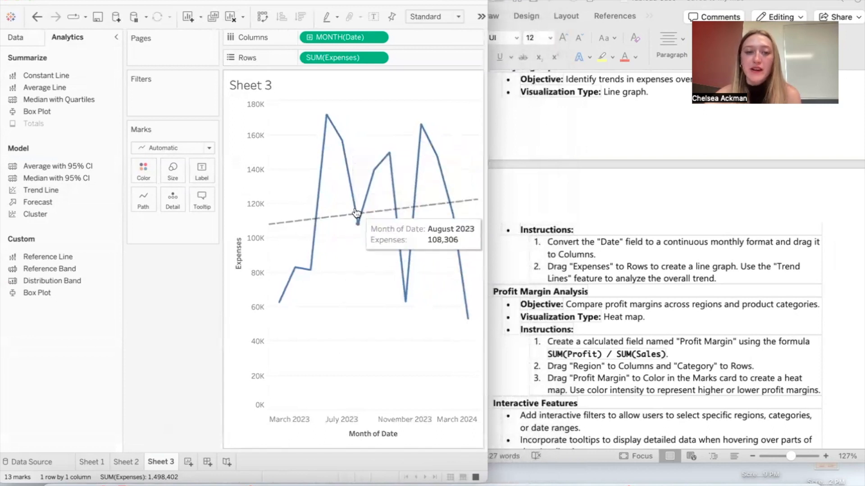
Step: Add a new worksheet and bring the Profit Margin Analysis instructions into view in Word
{"action": "left_click", "coordinate": [663, 267]}
{"action": "scroll", "coordinate": [663, 267], "scroll_direction": "down", "scroll_amount": 3}
{"action": "left_click", "coordinate": [318, 354]}
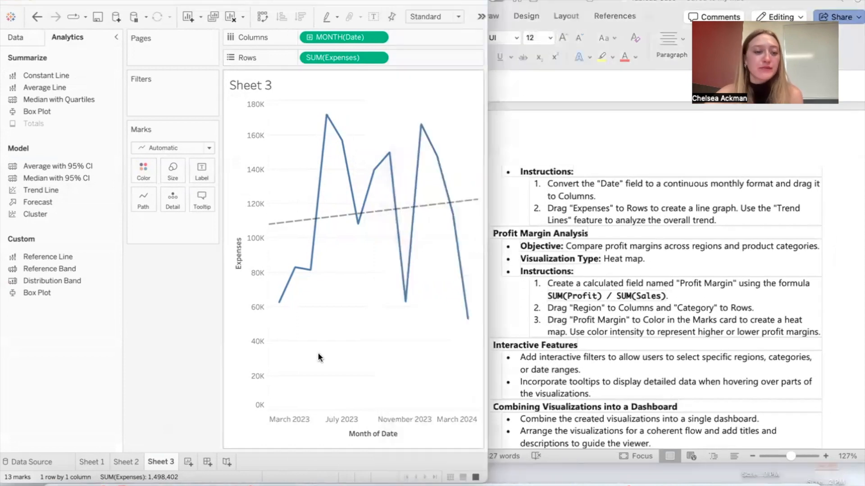
{"action": "left_click", "coordinate": [188, 460]}
{"action": "left_click", "coordinate": [577, 270]}
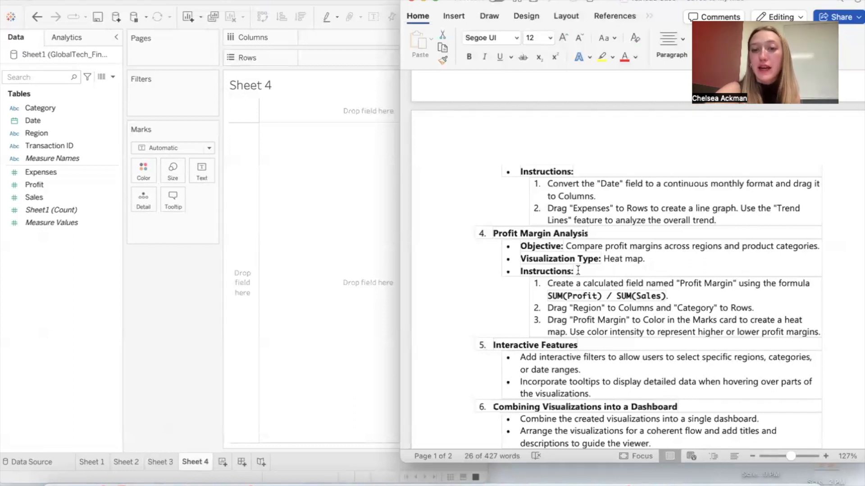
{"action": "scroll", "coordinate": [578, 271], "scroll_direction": "down", "scroll_amount": 2}
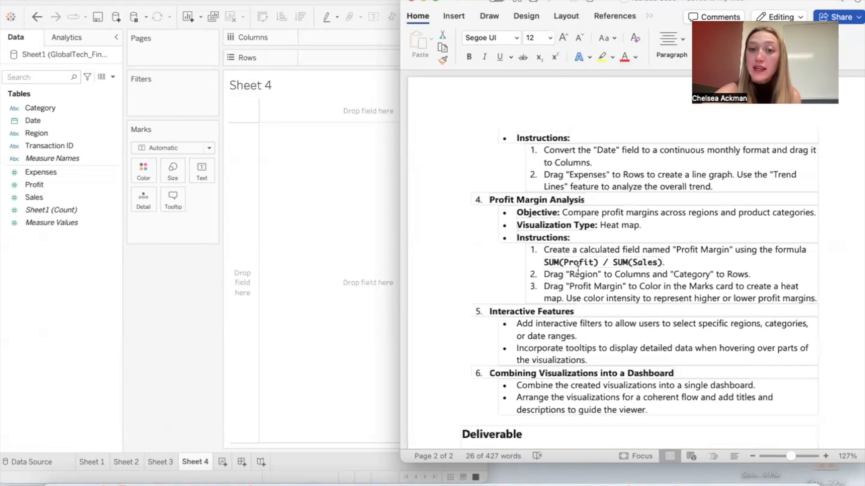
Step: Start a calculated field in Tableau named Profit Margin and move its editor clear of the Word instructions
{"action": "left_click", "coordinate": [45, 287]}
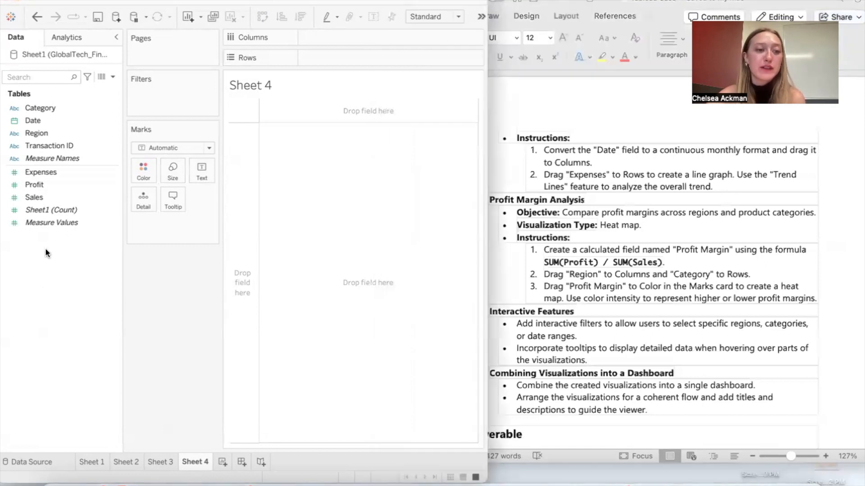
{"action": "right_click", "coordinate": [45, 248]}
{"action": "left_click", "coordinate": [85, 257]}
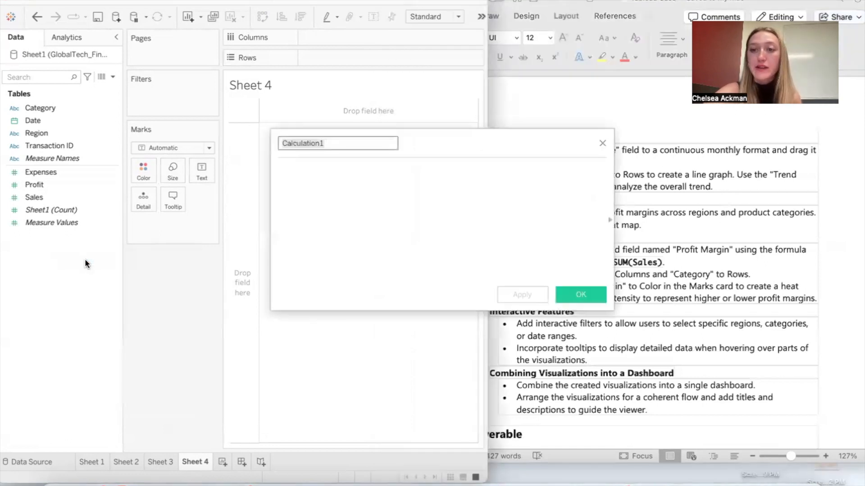
{"action": "type", "text": "Profit Margin"}
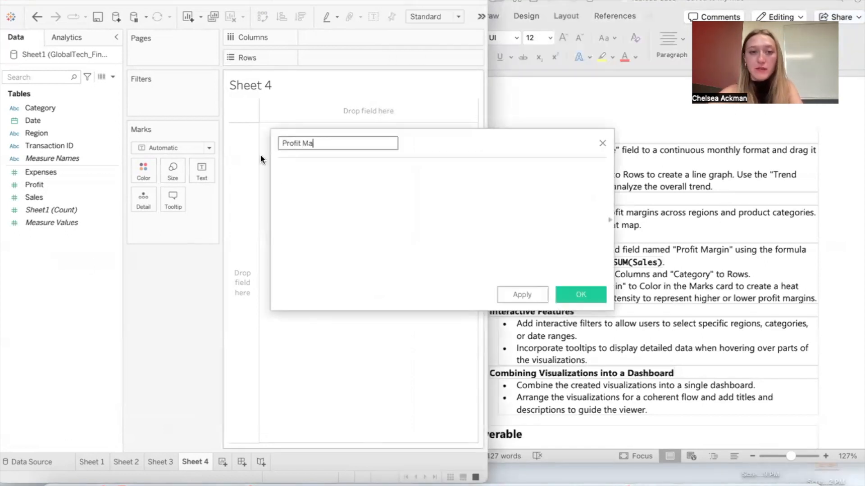
{"action": "left_click_drag", "start_coordinate": [502, 137], "coordinate": [356, 105]}
Step: Define the Profit Margin field as Sum([Profit])/sum([Sales]) and save the calculation
{"action": "left_click", "coordinate": [252, 173]}
{"action": "type", "text": "Sum(pro"}
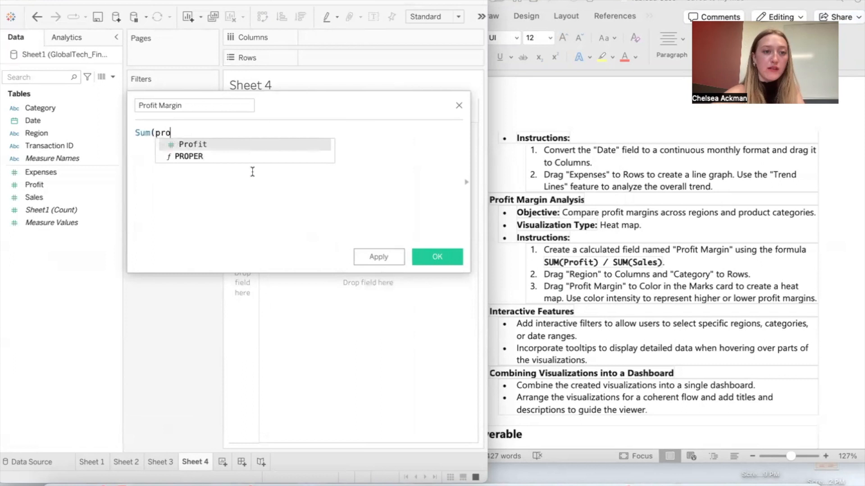
{"action": "left_click", "coordinate": [234, 145]}
{"action": "type", "text": ")/sum(s"}
{"action": "type", "text": "ales]"}
{"action": "left_click", "coordinate": [232, 142]}
{"action": "type", "text": ")"}
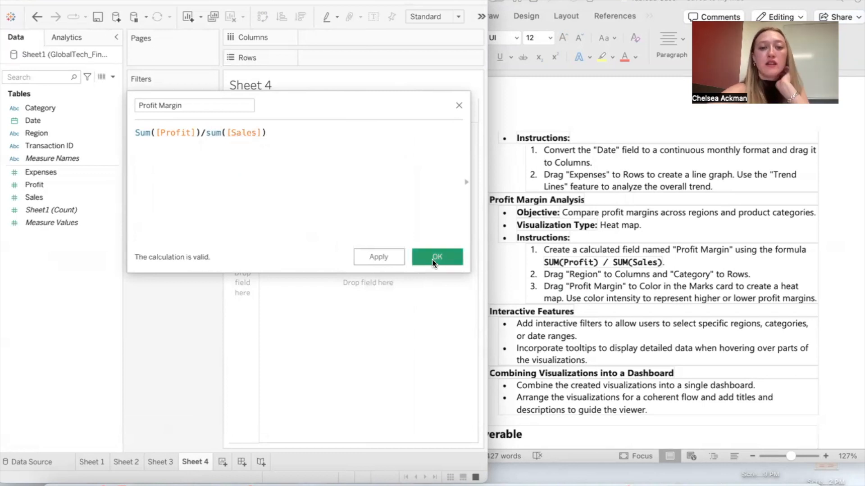
{"action": "left_click", "coordinate": [435, 257]}
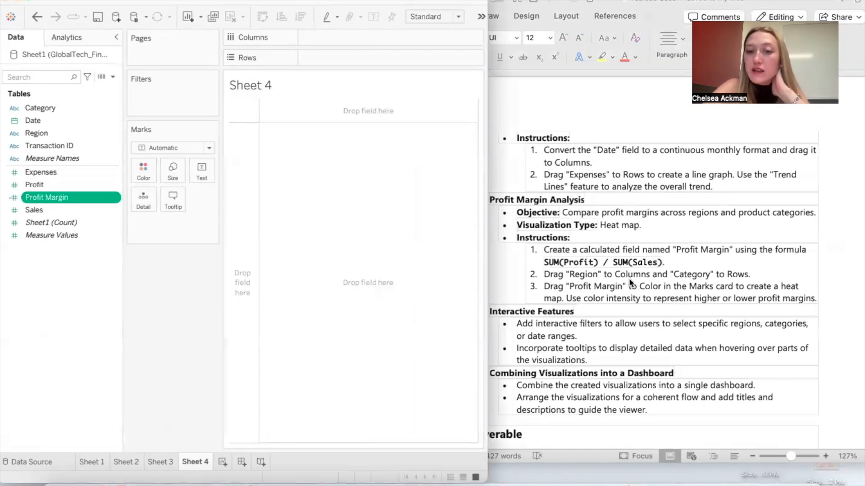
Step: Build a heat map with Region on Columns, Category on Rows, and Profit Margin on Color
{"action": "left_click_drag", "start_coordinate": [72, 130], "coordinate": [341, 28]}
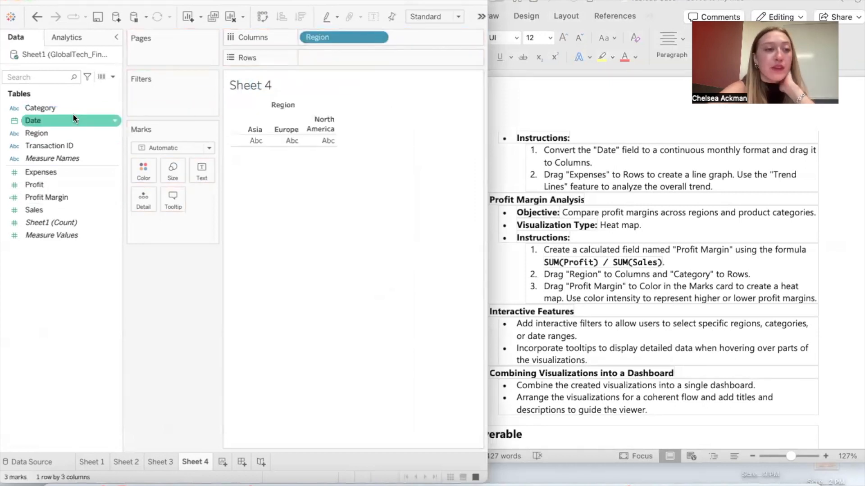
{"action": "left_click_drag", "start_coordinate": [58, 108], "coordinate": [369, 56]}
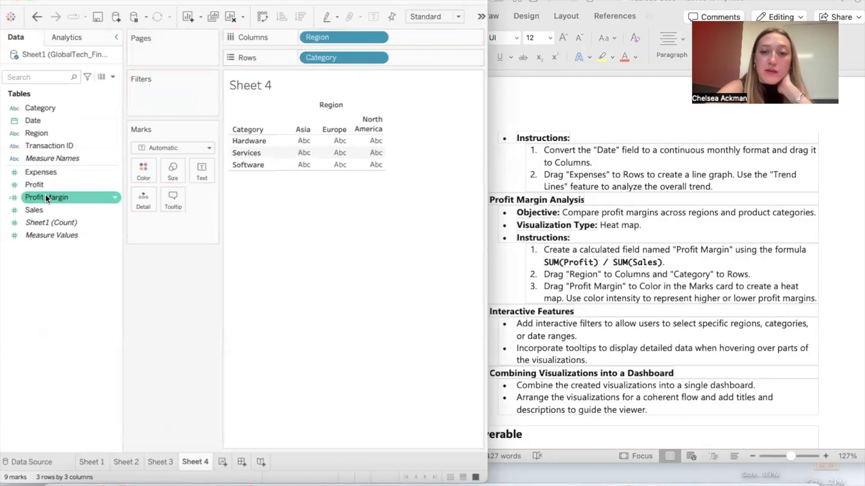
{"action": "left_click_drag", "start_coordinate": [47, 195], "coordinate": [144, 168]}
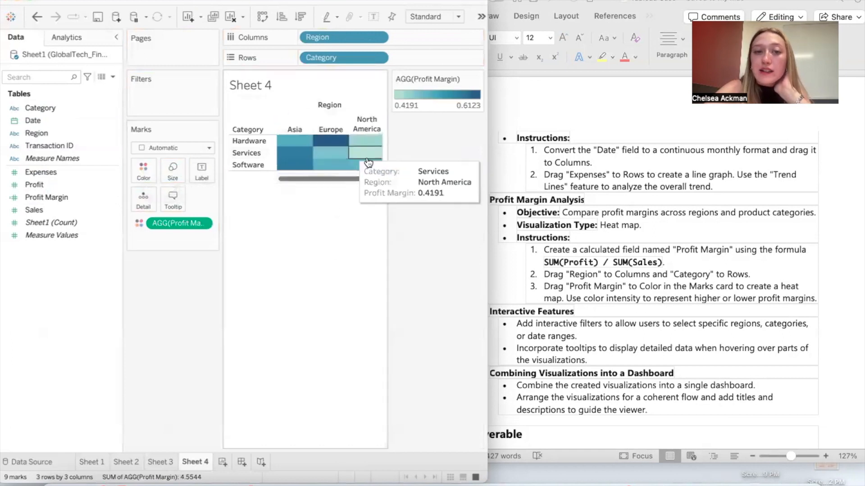
{"action": "mouse_move", "coordinate": [330, 138]}
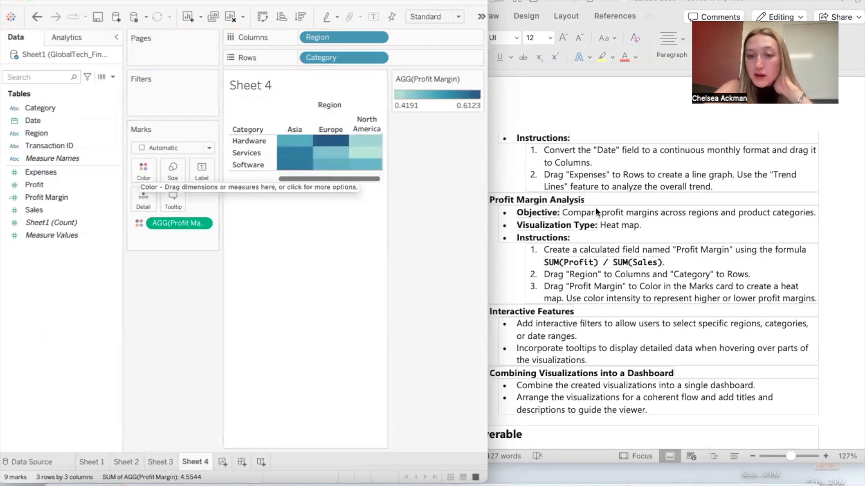
Step: Read the Interactive Features, dashboard and Deliverable sections in Word and compare them with the heat map in Tableau
{"action": "scroll", "coordinate": [604, 227], "scroll_direction": "down", "scroll_amount": 3}
{"action": "left_click", "coordinate": [604, 227]}
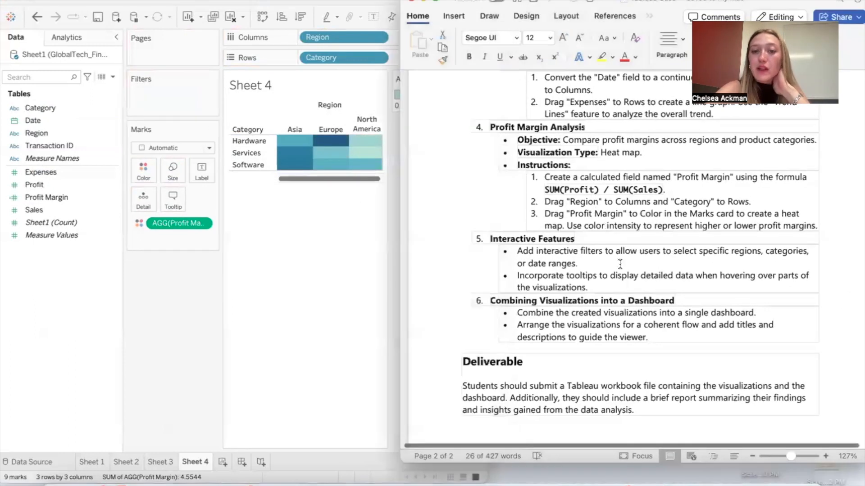
{"action": "scroll", "coordinate": [575, 282], "scroll_direction": "down", "scroll_amount": 1}
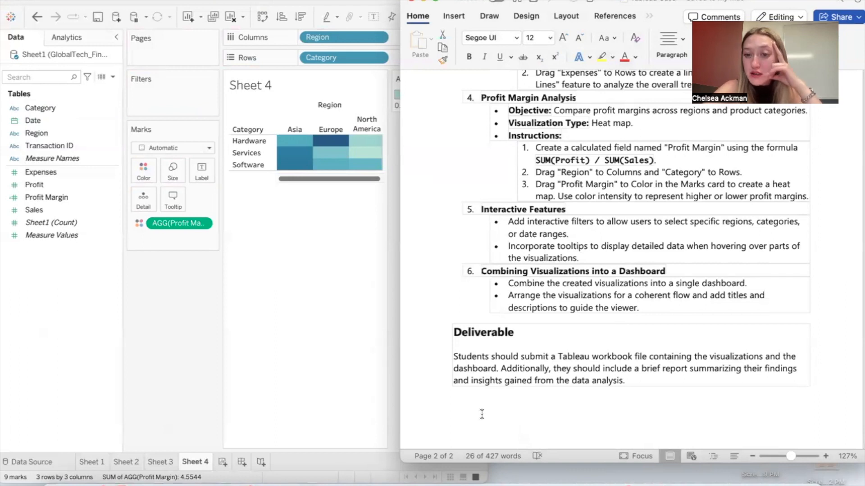
{"action": "left_click", "coordinate": [307, 359]}
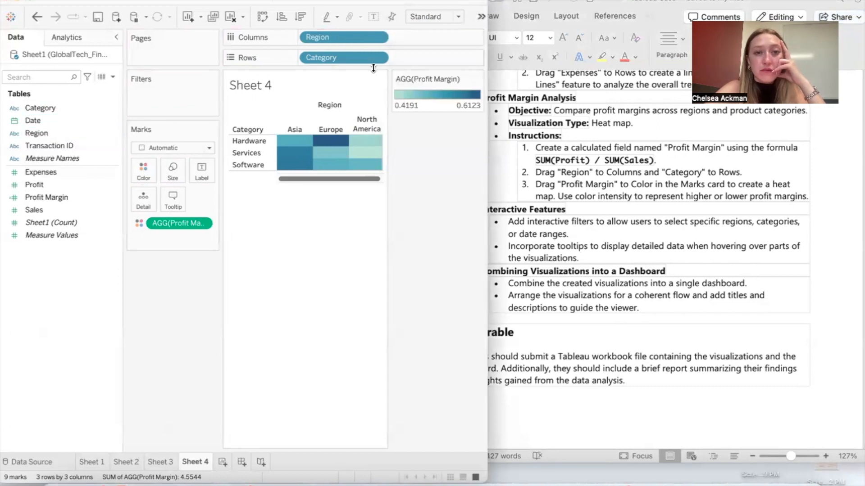
{"action": "left_click", "coordinate": [598, 194]}
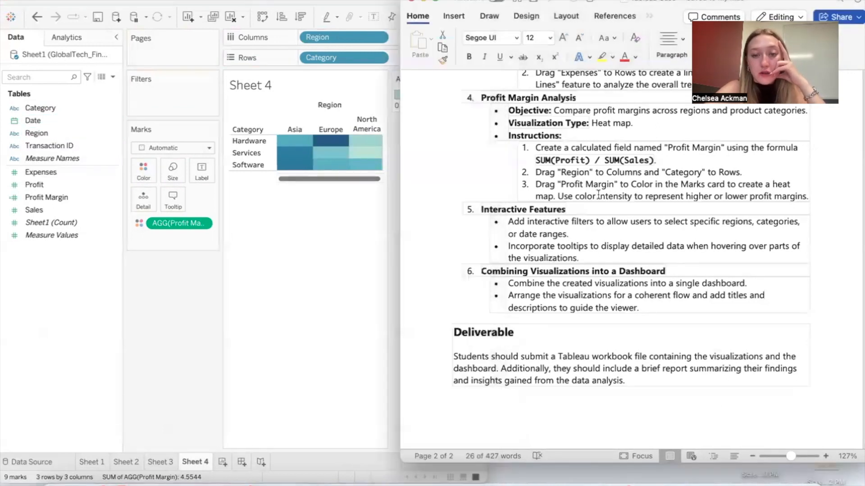
{"action": "left_click", "coordinate": [288, 330]}
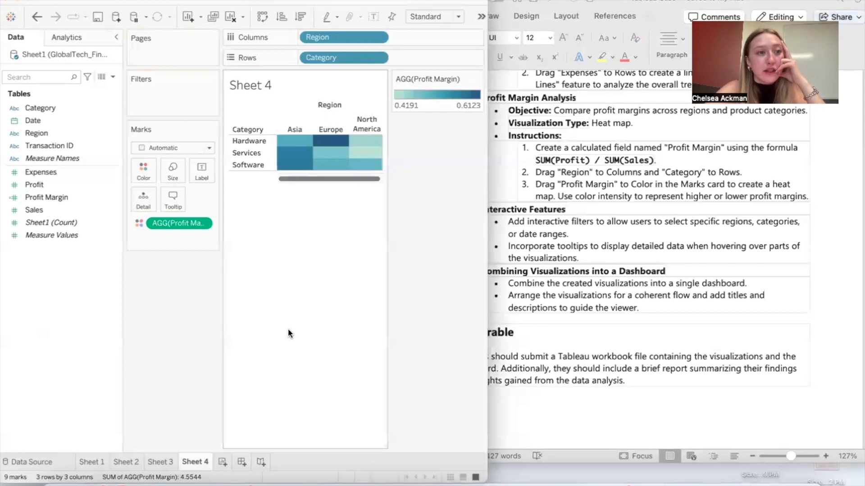
Step: Add Region and Category filters to the heat map, keeping all values of both fields selected
{"action": "left_click", "coordinate": [67, 135]}
{"action": "left_click_drag", "start_coordinate": [66, 134], "coordinate": [178, 97]}
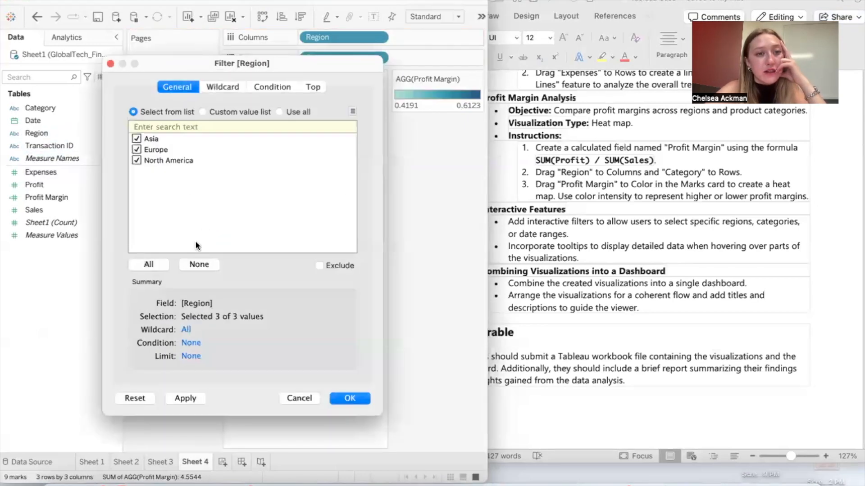
{"action": "left_click", "coordinate": [230, 88]}
{"action": "left_click", "coordinate": [313, 85]}
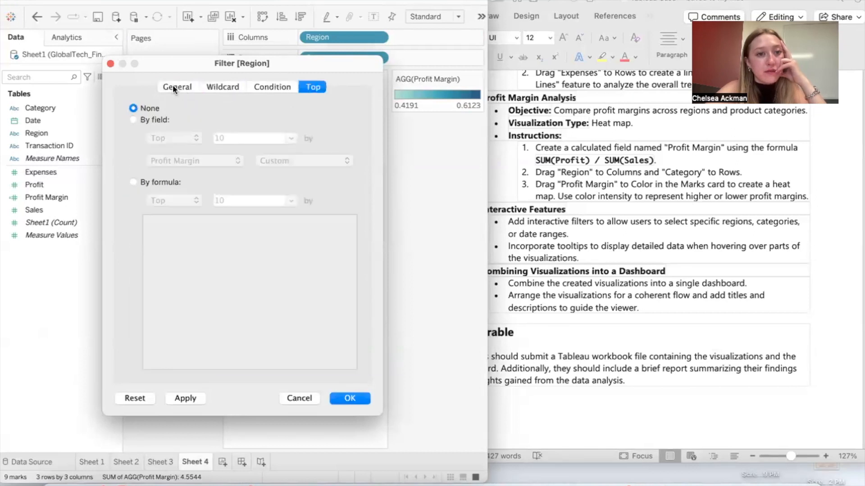
{"action": "left_click", "coordinate": [173, 85]}
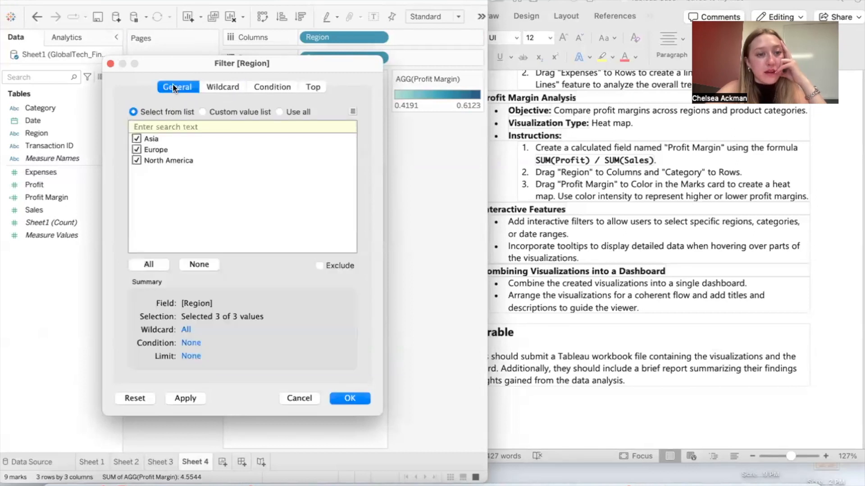
{"action": "left_click", "coordinate": [351, 398]}
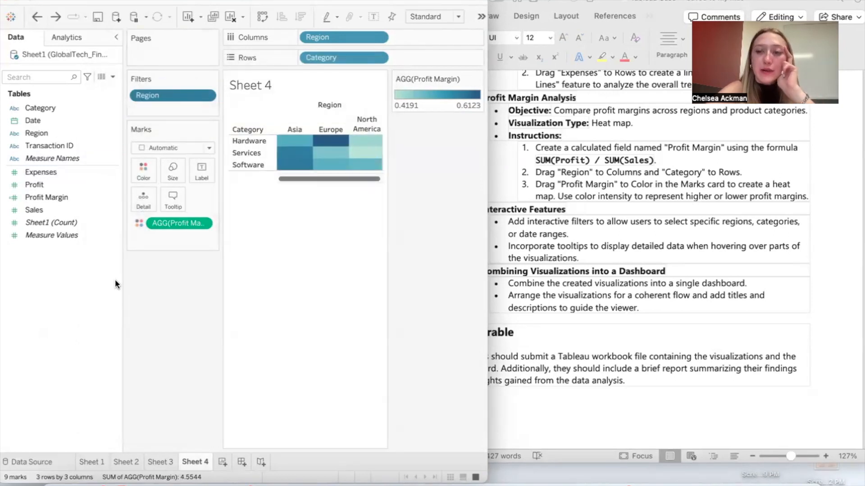
{"action": "left_click_drag", "start_coordinate": [54, 108], "coordinate": [151, 110]}
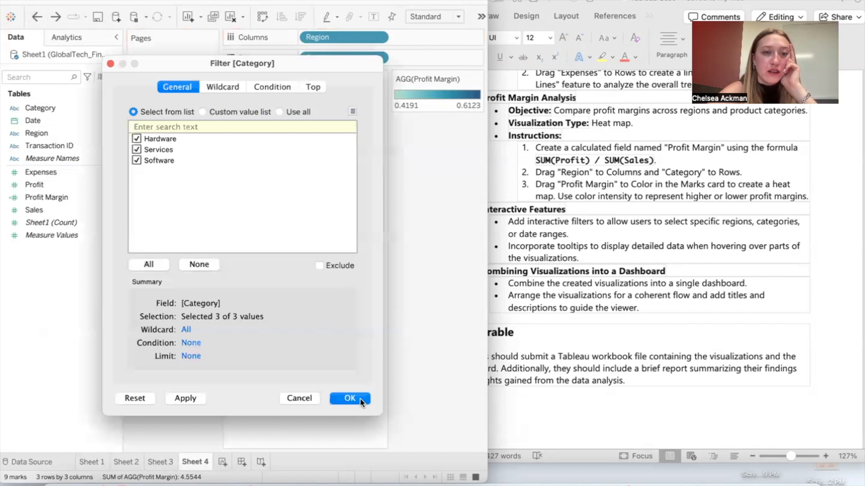
{"action": "left_click", "coordinate": [350, 399]}
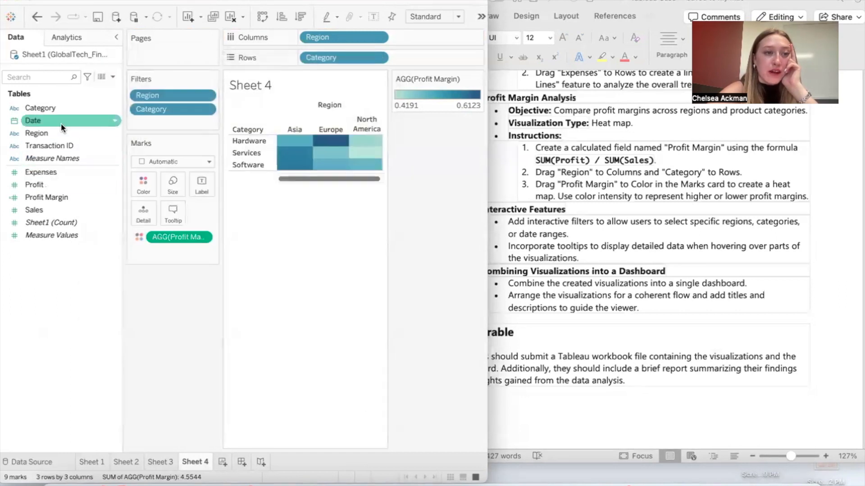
Step: Add a Range of Dates filter on Date to the heat map, keeping the full range from 3/19/2023 to 3/18/2024
{"action": "left_click_drag", "start_coordinate": [56, 123], "coordinate": [212, 92]}
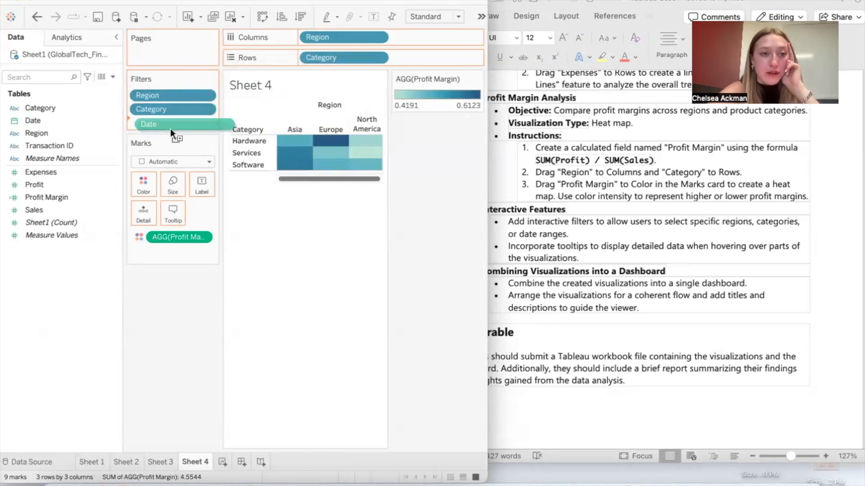
{"action": "left_click", "coordinate": [204, 157]}
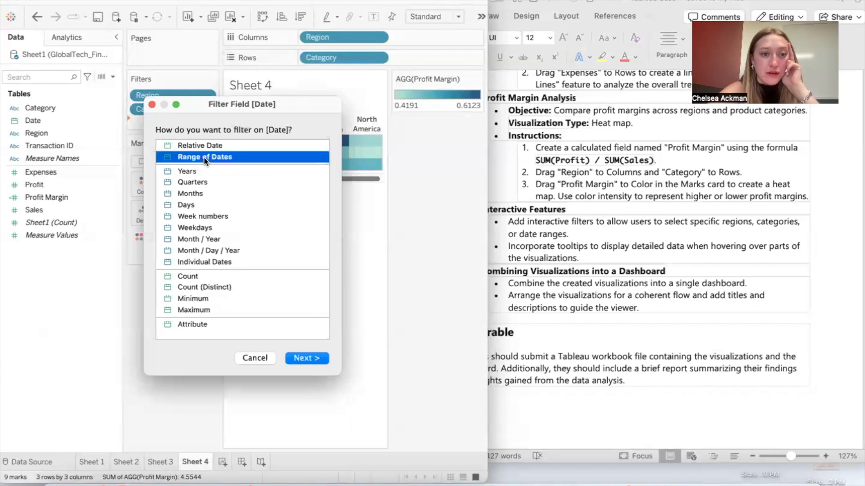
{"action": "left_click", "coordinate": [307, 358]}
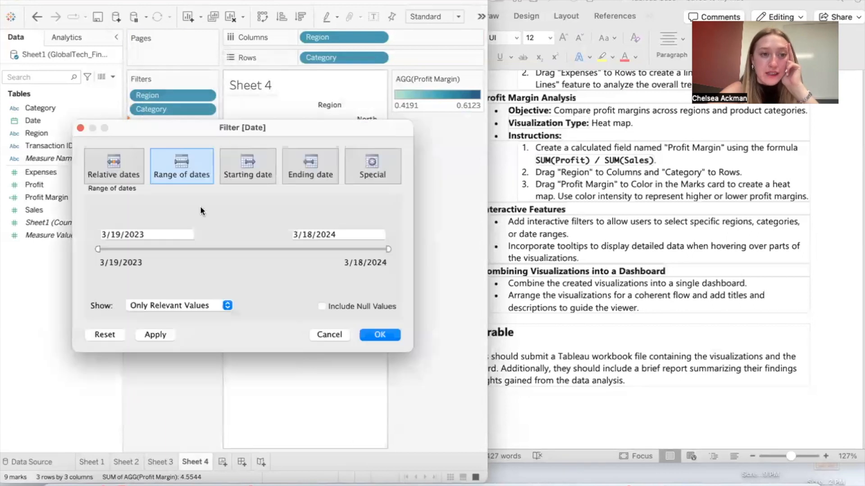
{"action": "left_click", "coordinate": [380, 333]}
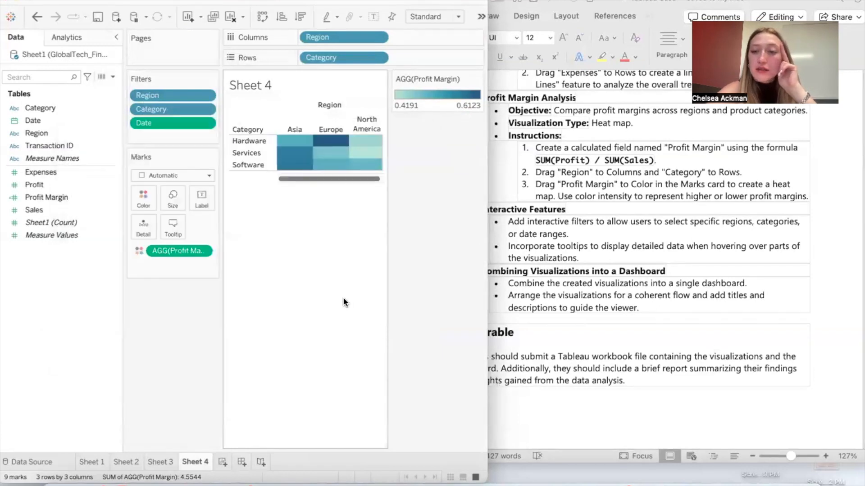
Step: Review the heat map's tooltip settings and accept them with Responsive – Show tooltips instantly selected
{"action": "scroll", "coordinate": [586, 225], "scroll_direction": "down", "scroll_amount": 1}
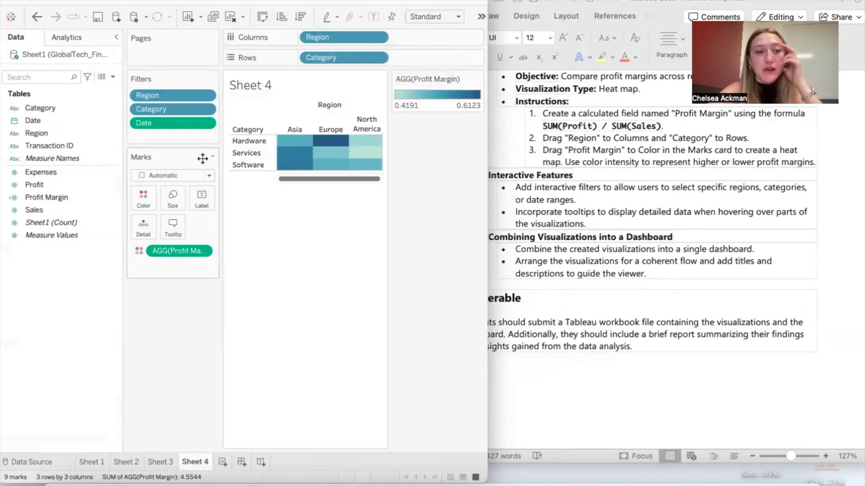
{"action": "left_click", "coordinate": [177, 223]}
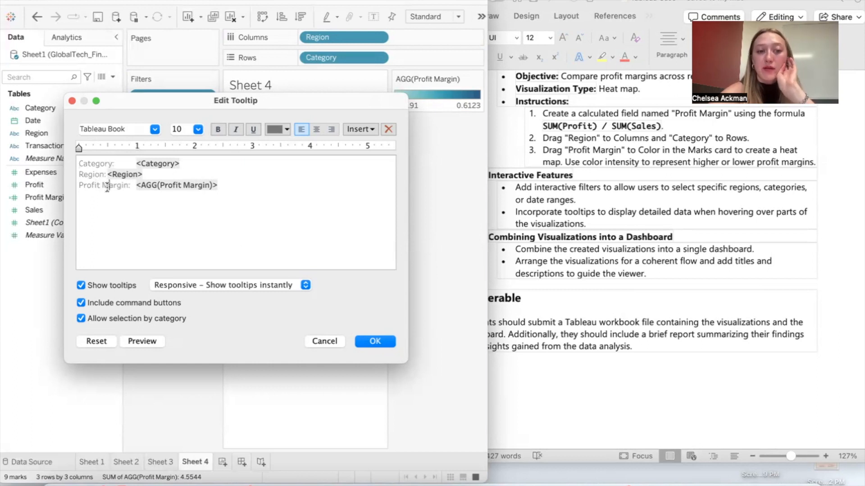
{"action": "left_click", "coordinate": [210, 285]}
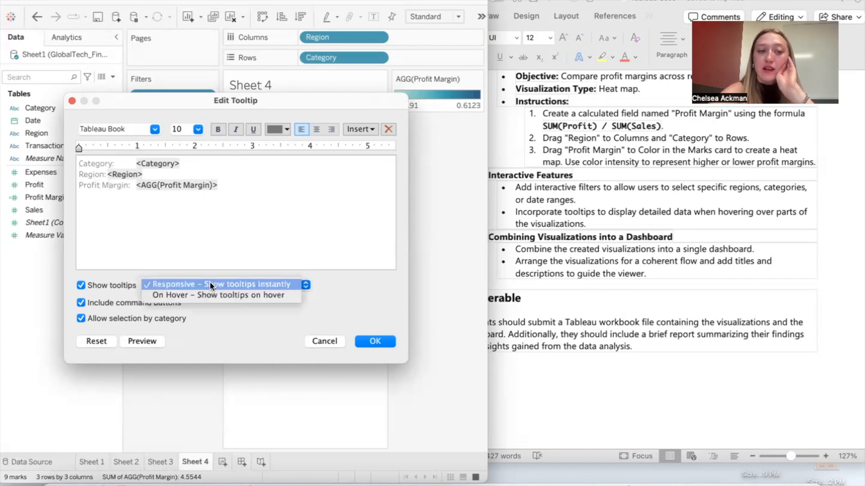
{"action": "left_click", "coordinate": [324, 282]}
{"action": "left_click", "coordinate": [286, 284]}
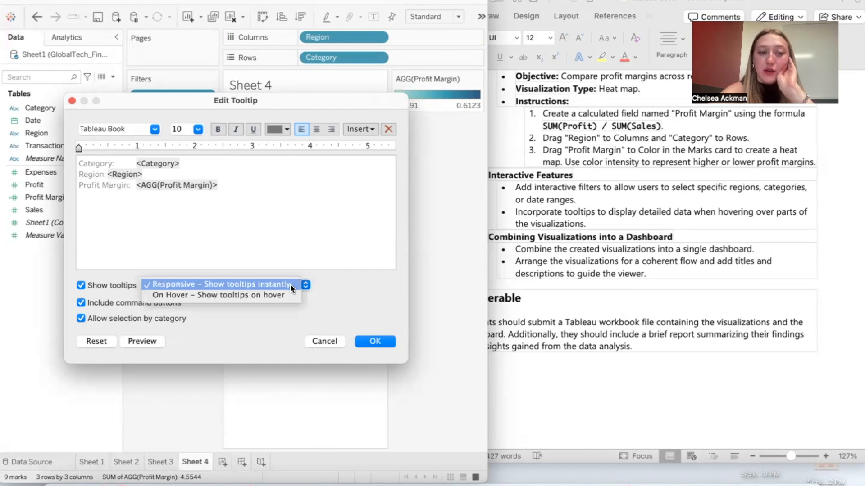
{"action": "left_click", "coordinate": [290, 284]}
{"action": "left_click", "coordinate": [383, 342]}
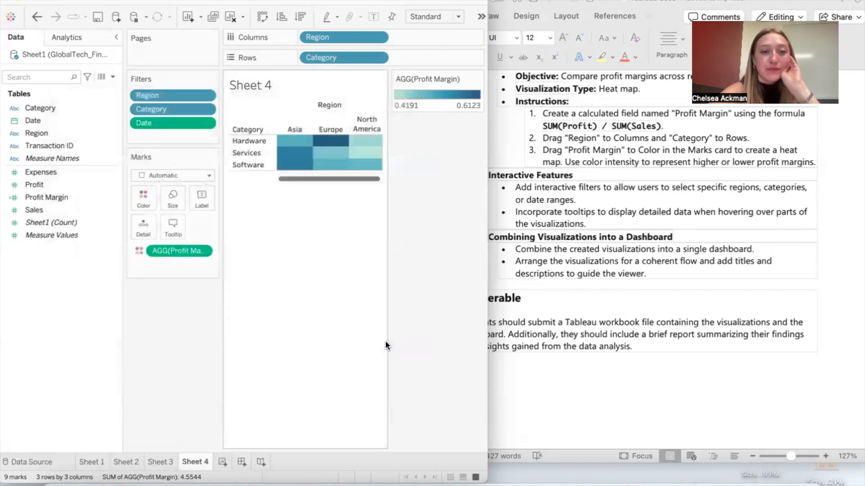
{"action": "left_click", "coordinate": [176, 223]}
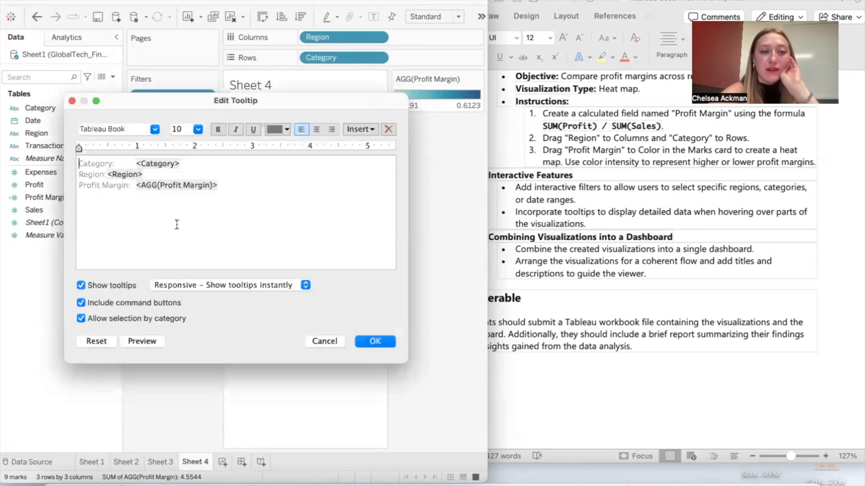
{"action": "left_click", "coordinate": [374, 342]}
Step: Check the dashboard instructions in Word, then create a new dashboard in Tableau and widen its window
{"action": "left_click", "coordinate": [620, 246]}
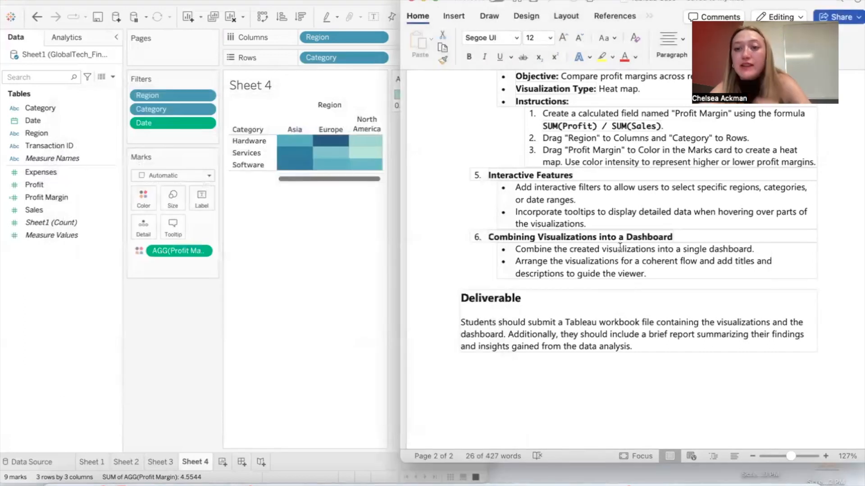
{"action": "left_click", "coordinate": [276, 347]}
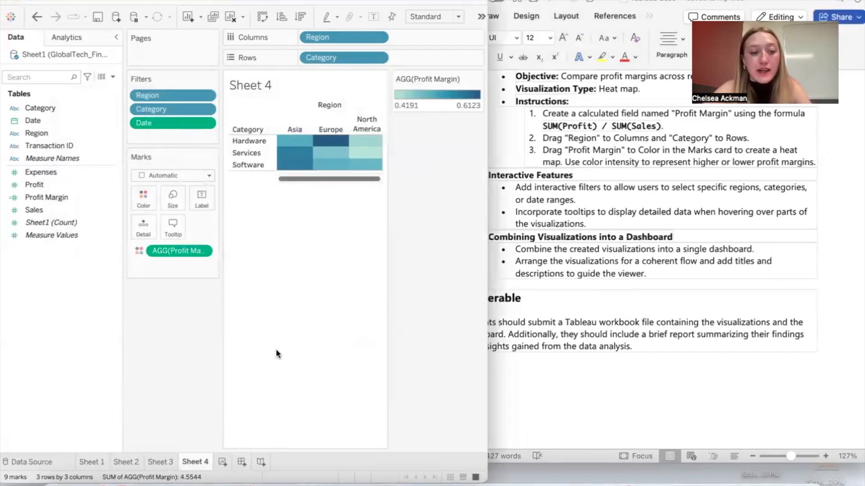
{"action": "left_click", "coordinate": [240, 462]}
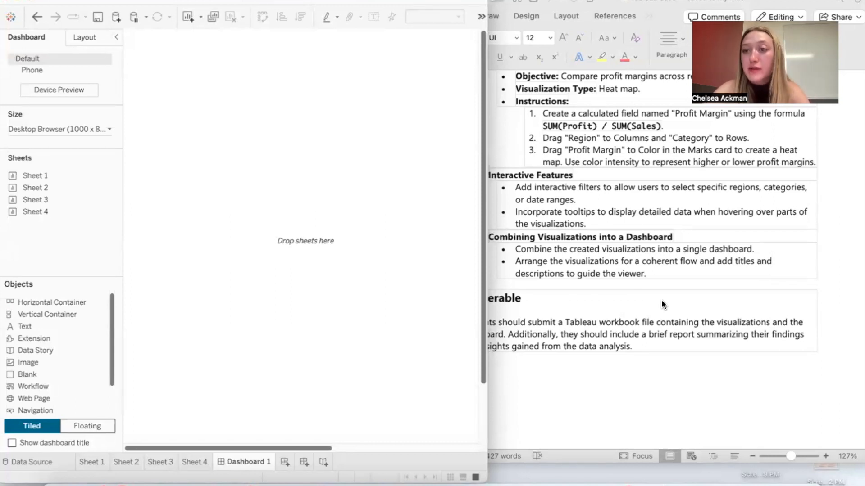
{"action": "left_click_drag", "start_coordinate": [486, 264], "coordinate": [716, 265]}
Step: Place Sheet 1, Sheet 2, Sheet 3 and Sheet 4 on the dashboard in a two-by-two arrangement
{"action": "double_click", "coordinate": [81, 177]}
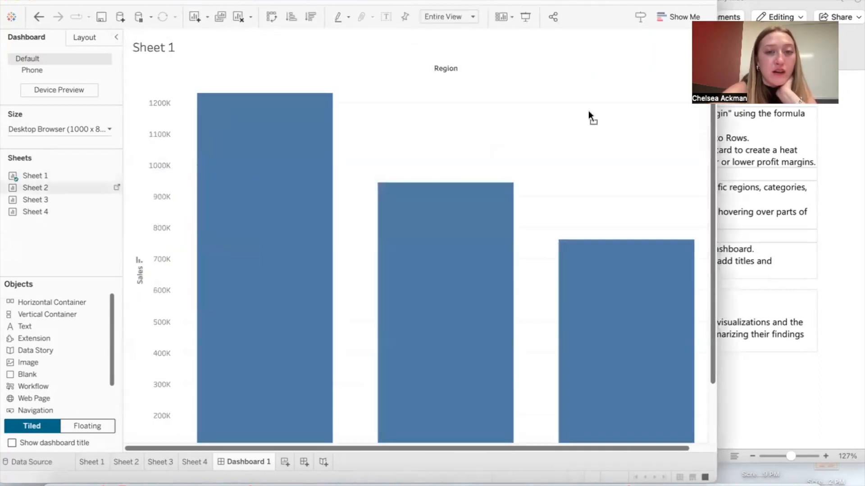
{"action": "left_click_drag", "start_coordinate": [588, 113], "coordinate": [621, 110]}
{"action": "left_click_drag", "start_coordinate": [39, 202], "coordinate": [247, 269]}
{"action": "left_click_drag", "start_coordinate": [259, 37], "coordinate": [256, 291]}
{"action": "mouse_move", "coordinate": [62, 212]}
{"action": "left_click_drag", "start_coordinate": [63, 210], "coordinate": [471, 345]}
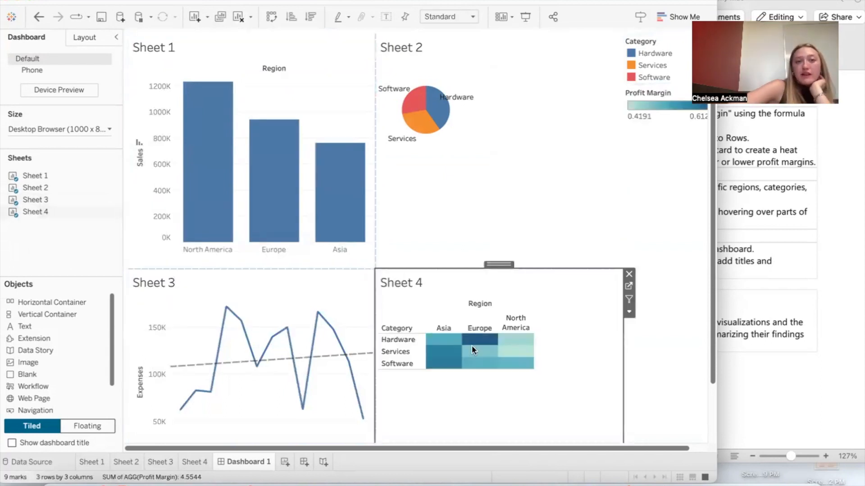
Step: Rearrange the dashboard so Sheet 3 sits beside Sheet 1 and Sheet 2 sits below Sheet 1, next to Sheet 4
{"action": "mouse_move", "coordinate": [257, 137]}
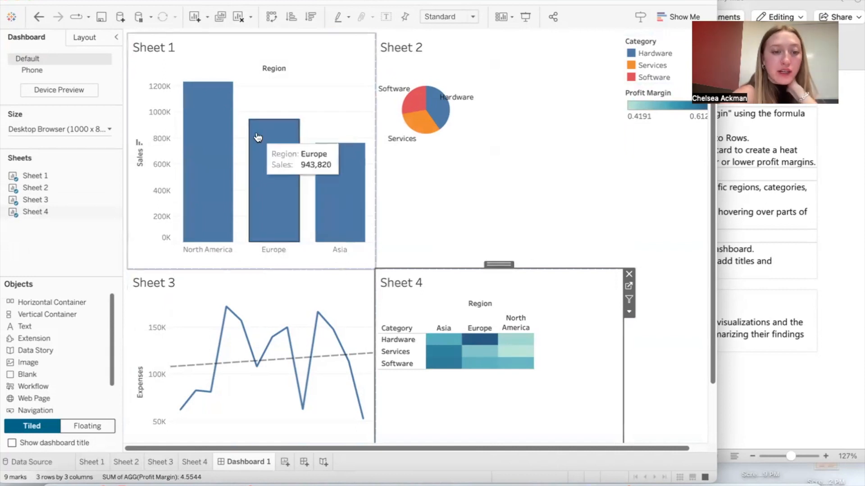
{"action": "left_click", "coordinate": [265, 280]}
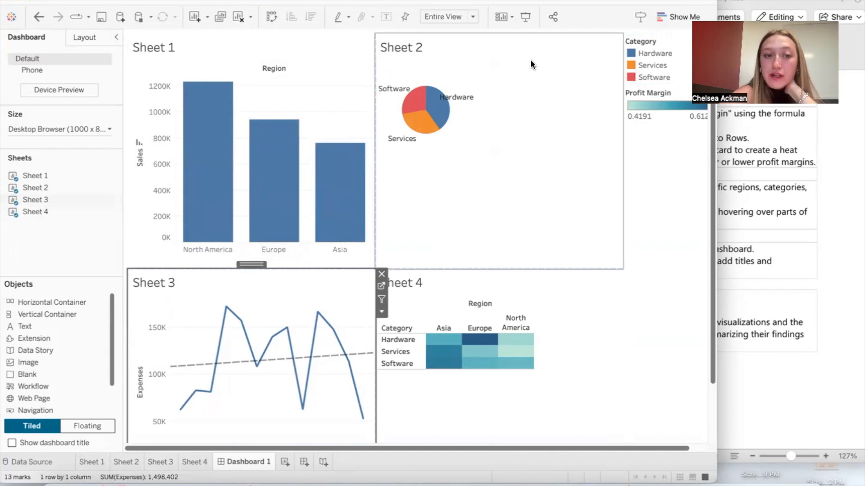
{"action": "left_click_drag", "start_coordinate": [440, 182], "coordinate": [528, 78]}
{"action": "left_click", "coordinate": [480, 160]}
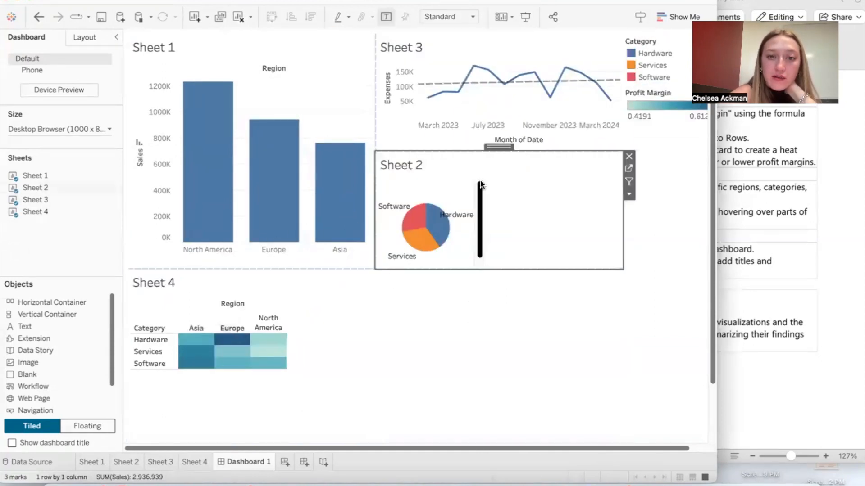
{"action": "left_click_drag", "start_coordinate": [498, 147], "coordinate": [237, 321]}
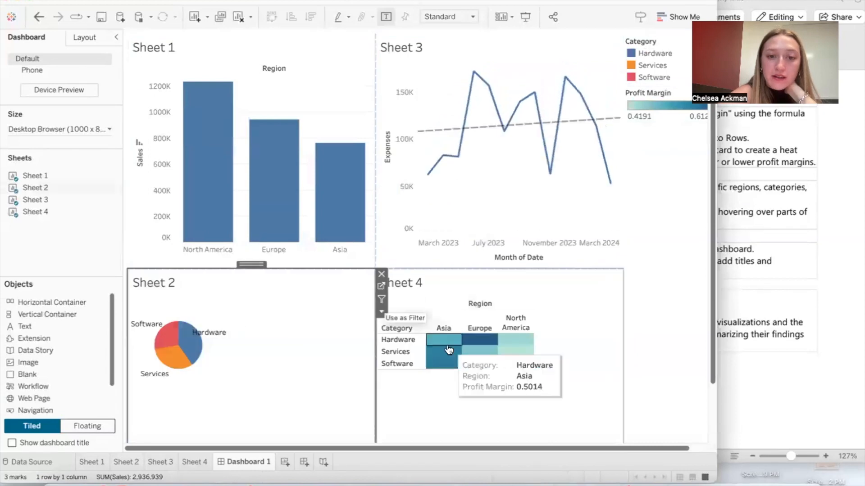
{"action": "left_click", "coordinate": [648, 304]}
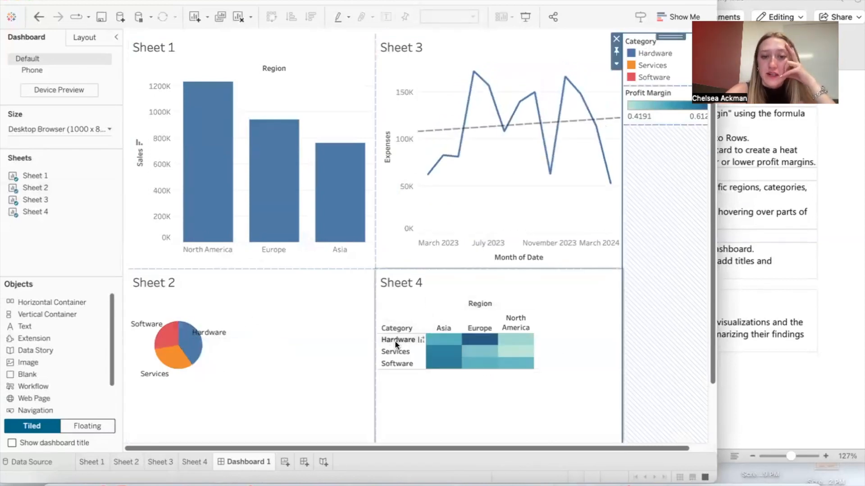
Step: Set the fit of the Sheet 2 pie chart on the dashboard to Entire View
{"action": "mouse_move", "coordinate": [445, 368]}
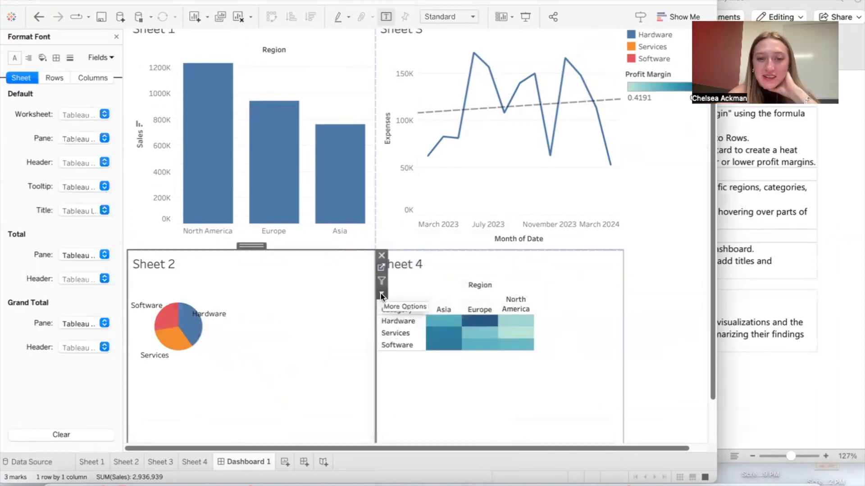
{"action": "left_click", "coordinate": [382, 294]}
{"action": "mouse_move", "coordinate": [405, 263]}
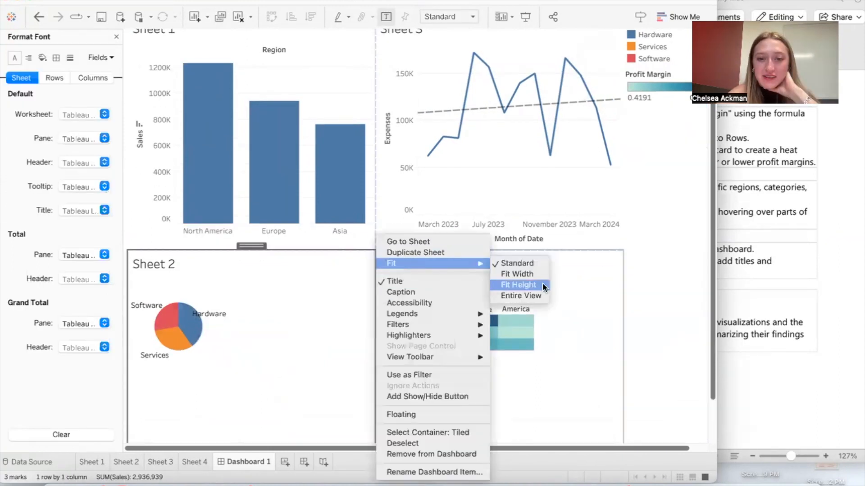
{"action": "left_click", "coordinate": [532, 291]}
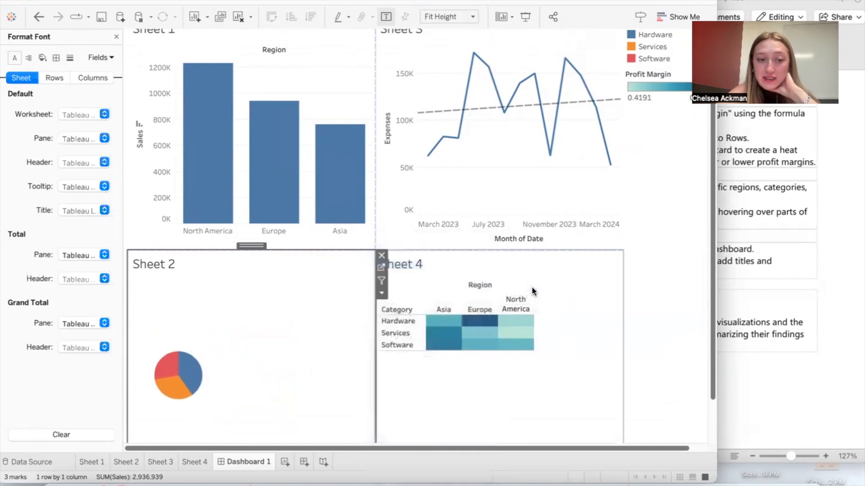
{"action": "left_click", "coordinate": [381, 293]}
{"action": "mouse_move", "coordinate": [425, 263]}
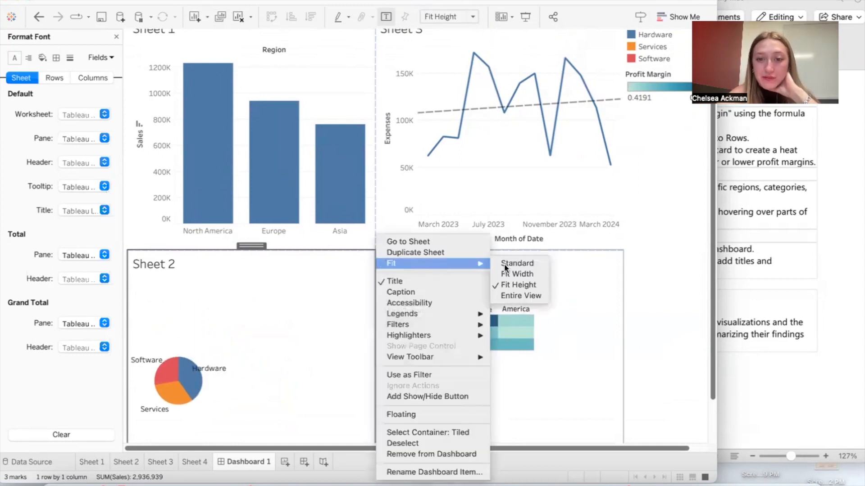
{"action": "left_click", "coordinate": [521, 295]}
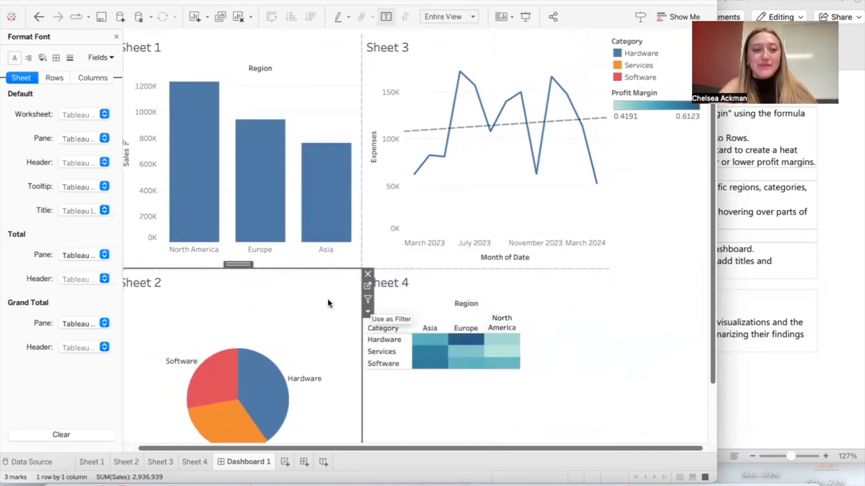
Step: Change the title of the Sheet 1 bar chart to "Sales Performance", consulting the section headings in the Word instructions
{"action": "left_click", "coordinate": [170, 52]}
{"action": "right_click", "coordinate": [170, 52]}
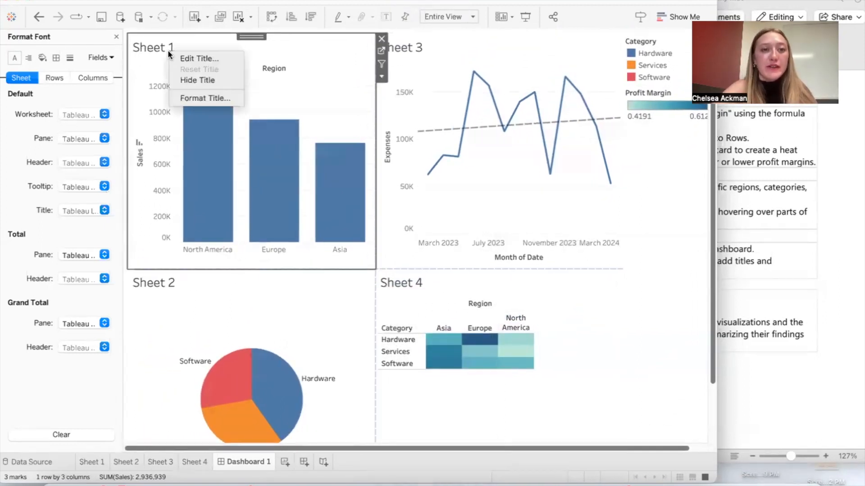
{"action": "left_click", "coordinate": [200, 59]}
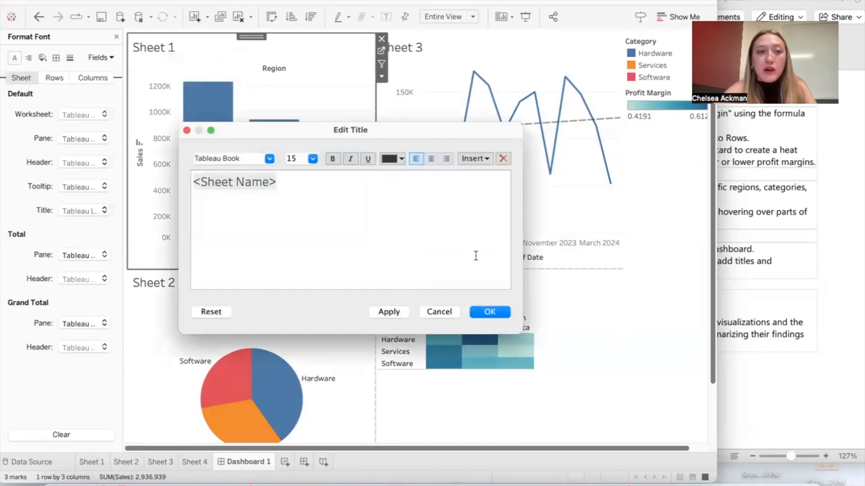
{"action": "left_click", "coordinate": [809, 171]}
{"action": "scroll", "coordinate": [809, 169], "scroll_direction": "up", "scroll_amount": 10}
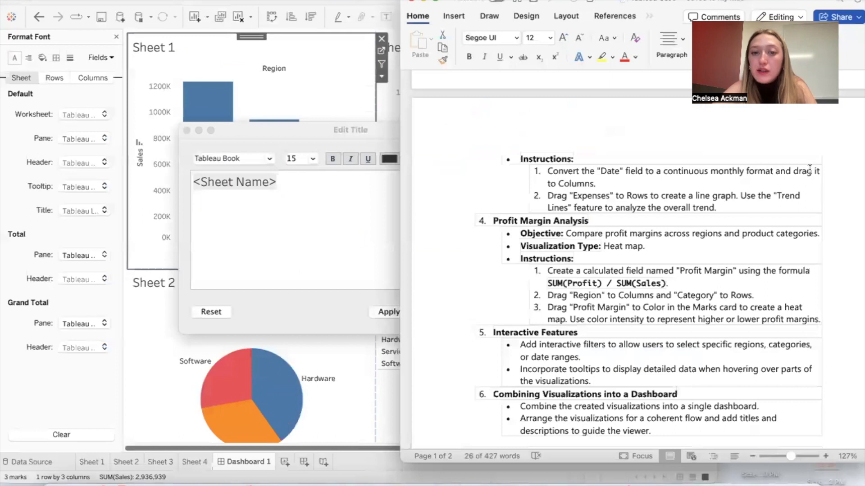
{"action": "scroll", "coordinate": [810, 169], "scroll_direction": "up", "scroll_amount": 3}
{"action": "left_click", "coordinate": [290, 233]}
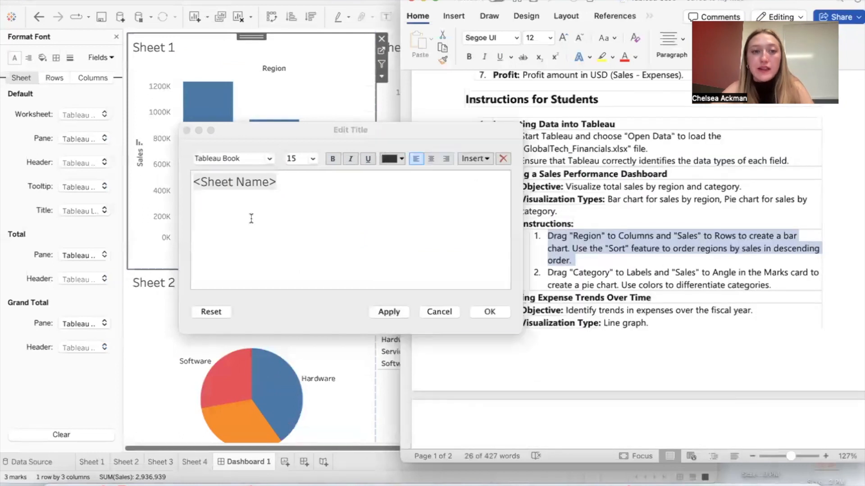
{"action": "left_click_drag", "start_coordinate": [297, 183], "coordinate": [182, 181]}
{"action": "type", "text": "Sale"}
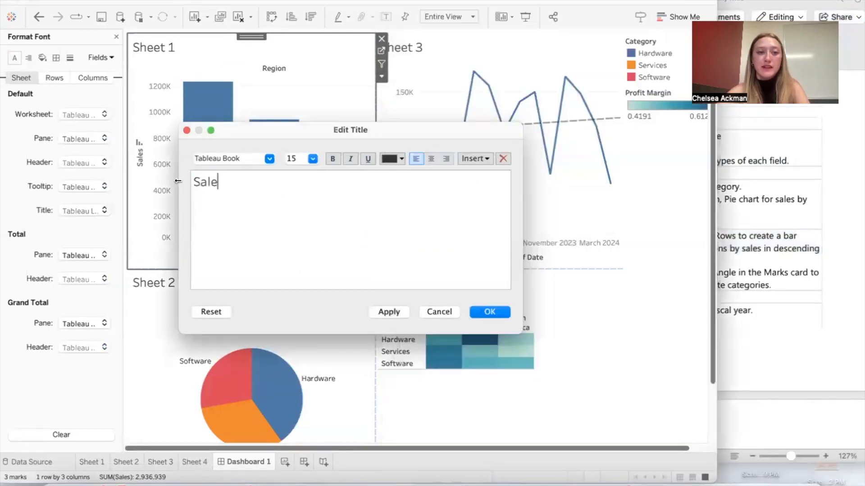
{"action": "type", "text": "s Performance"}
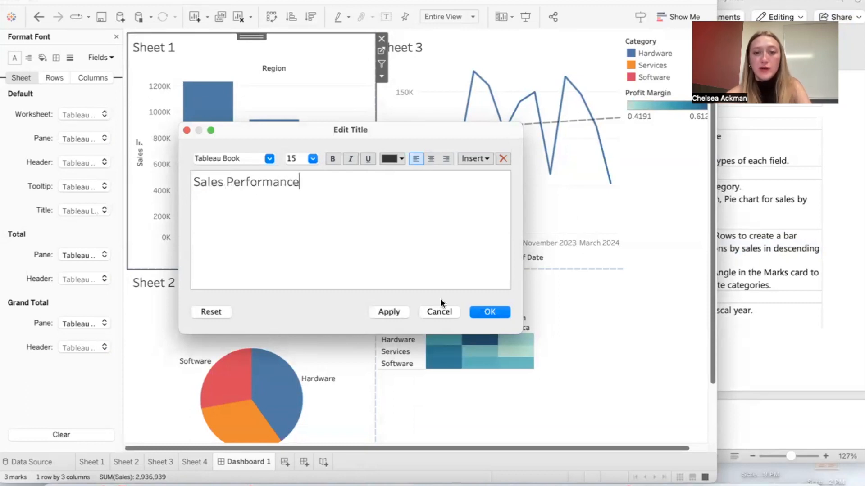
{"action": "left_click", "coordinate": [489, 312]}
Step: Review the section headings and visualization types in the Word instructions for wording to use in the chart titles
{"action": "scroll", "coordinate": [324, 343], "scroll_direction": "down", "scroll_amount": 2}
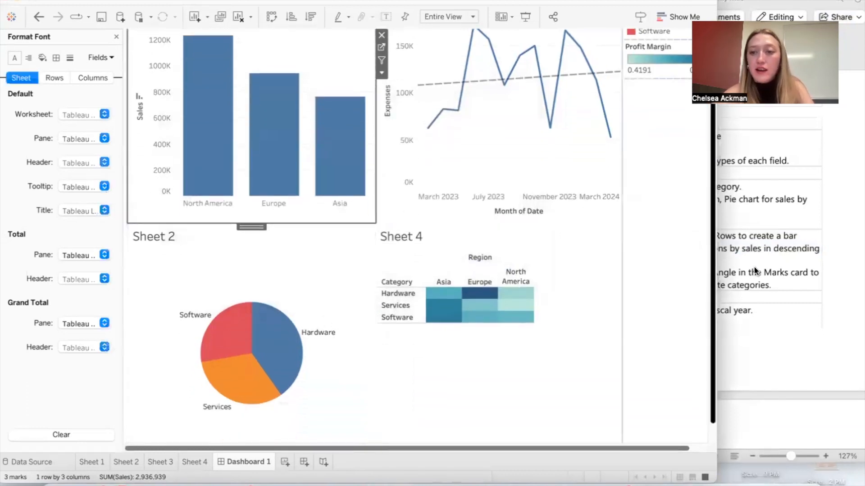
{"action": "left_click", "coordinate": [769, 269]}
{"action": "left_click", "coordinate": [630, 298]}
{"action": "scroll", "coordinate": [630, 293], "scroll_direction": "down", "scroll_amount": 1}
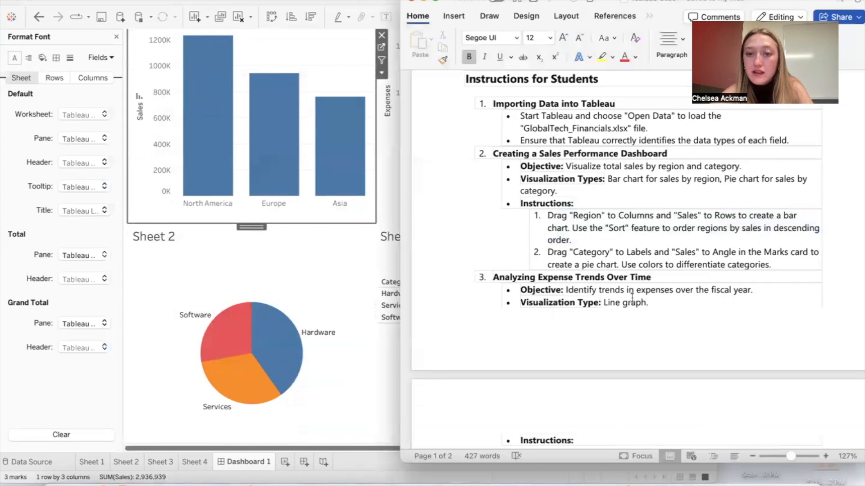
{"action": "left_click", "coordinate": [213, 245]}
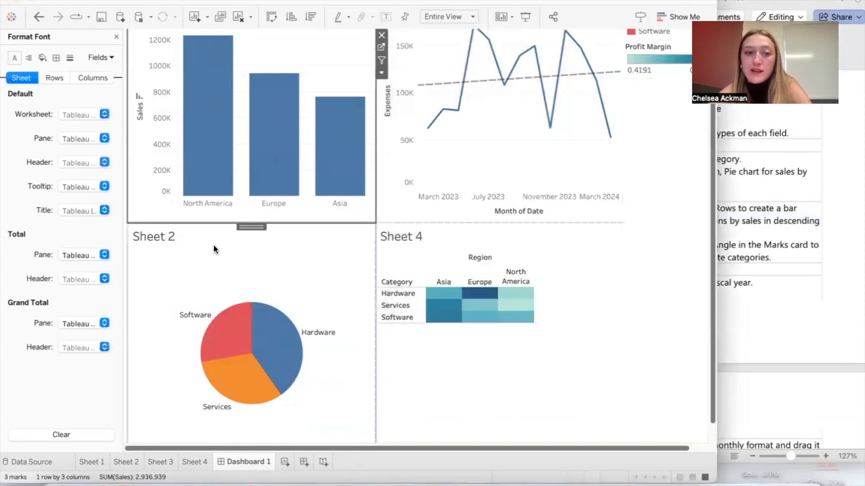
{"action": "right_click", "coordinate": [219, 268]}
{"action": "left_click", "coordinate": [509, 181]}
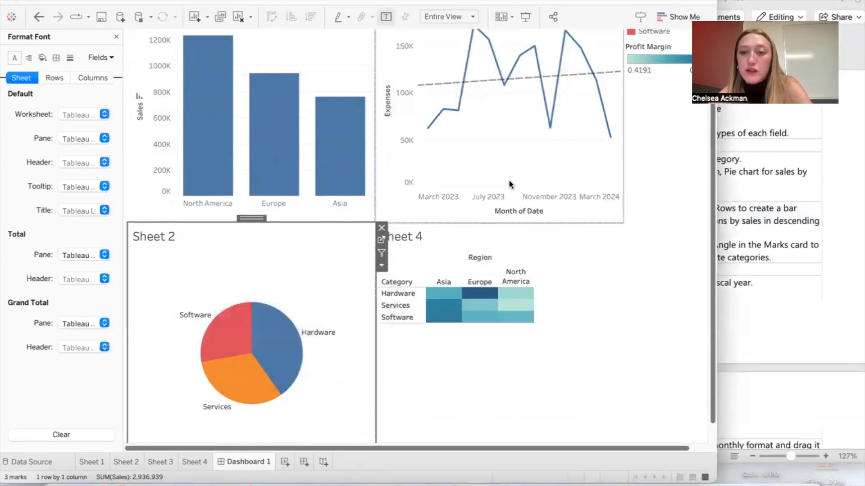
{"action": "left_click", "coordinate": [775, 211]}
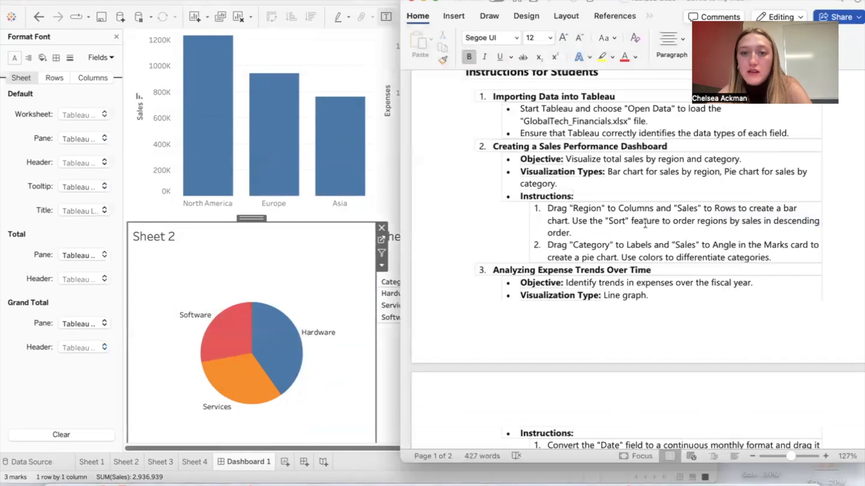
{"action": "left_click", "coordinate": [288, 292]}
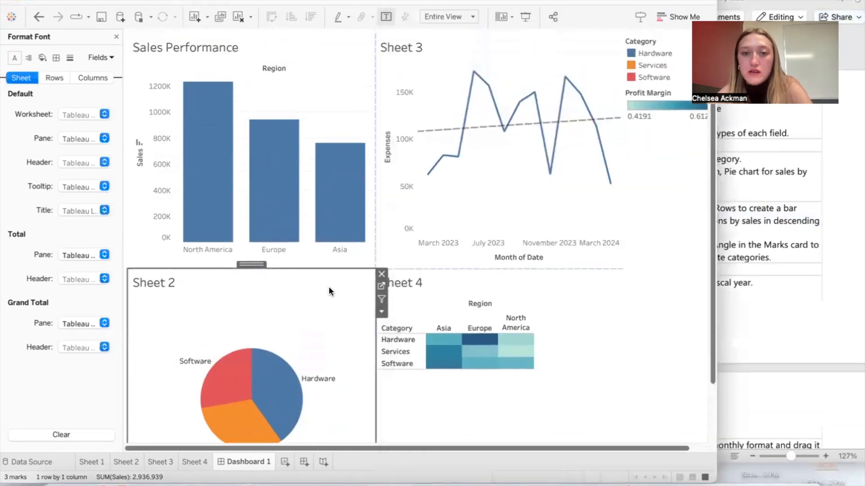
{"action": "right_click", "coordinate": [441, 58]}
{"action": "left_click", "coordinate": [750, 187]}
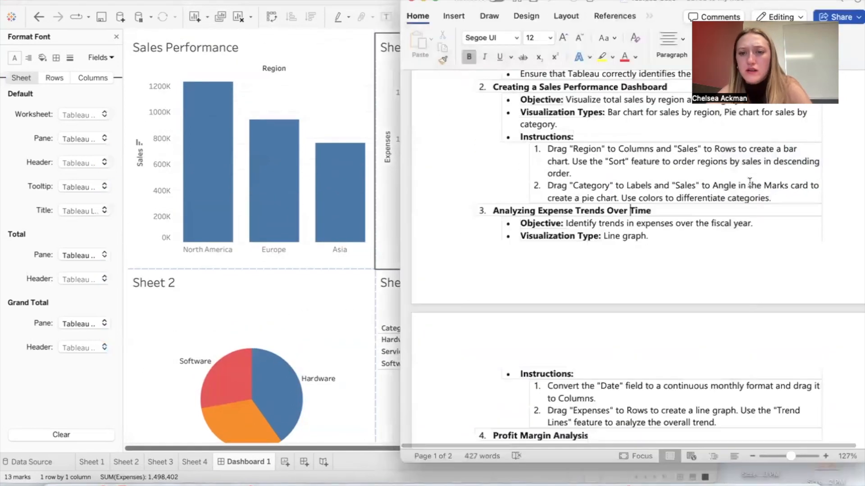
{"action": "scroll", "coordinate": [750, 185], "scroll_direction": "down", "scroll_amount": 1}
{"action": "scroll", "coordinate": [750, 183], "scroll_direction": "down", "scroll_amount": 5}
{"action": "scroll", "coordinate": [750, 183], "scroll_direction": "up", "scroll_amount": 10}
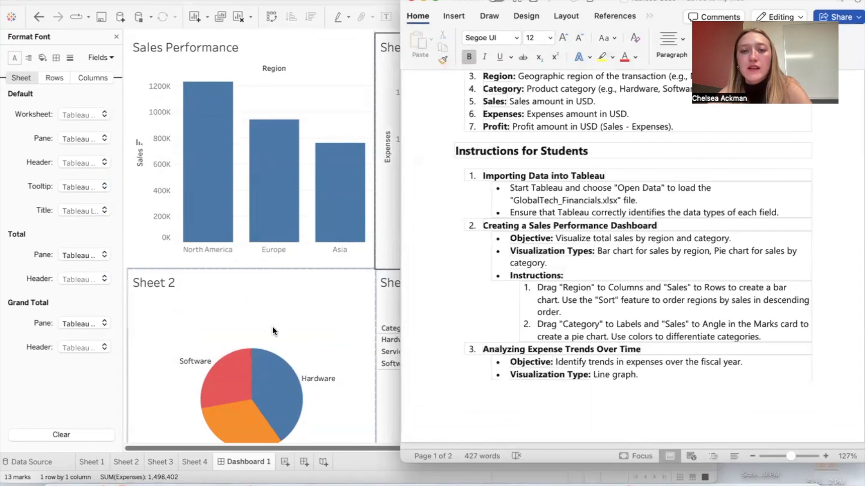
{"action": "left_click", "coordinate": [280, 275]}
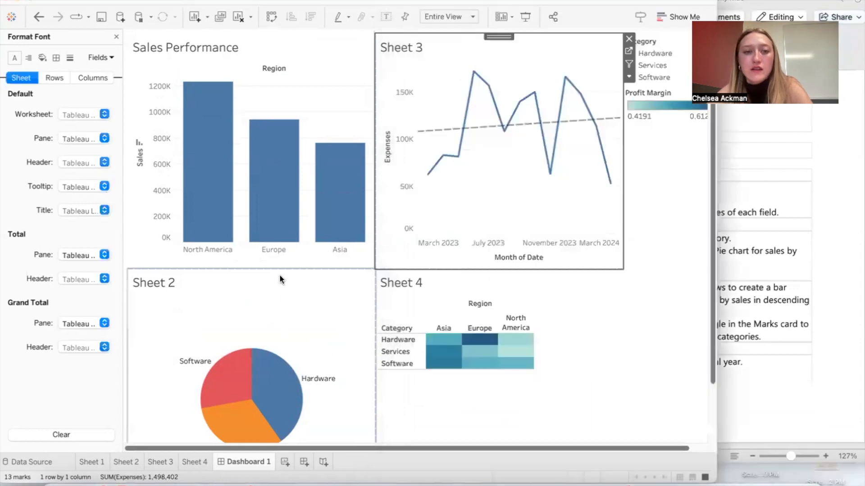
Step: Extend the title of the regional sales bar chart to "Sales Performance by Region"
{"action": "right_click", "coordinate": [220, 47]}
{"action": "left_click", "coordinate": [244, 48]}
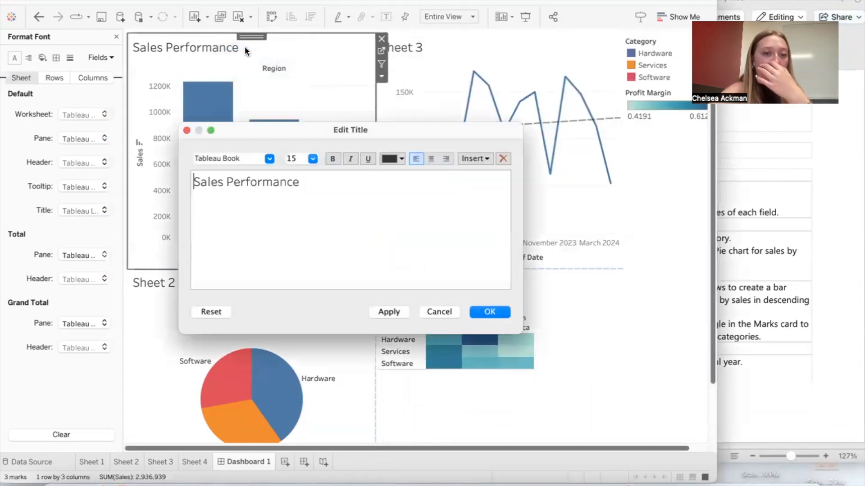
{"action": "type", "text": "by Region"}
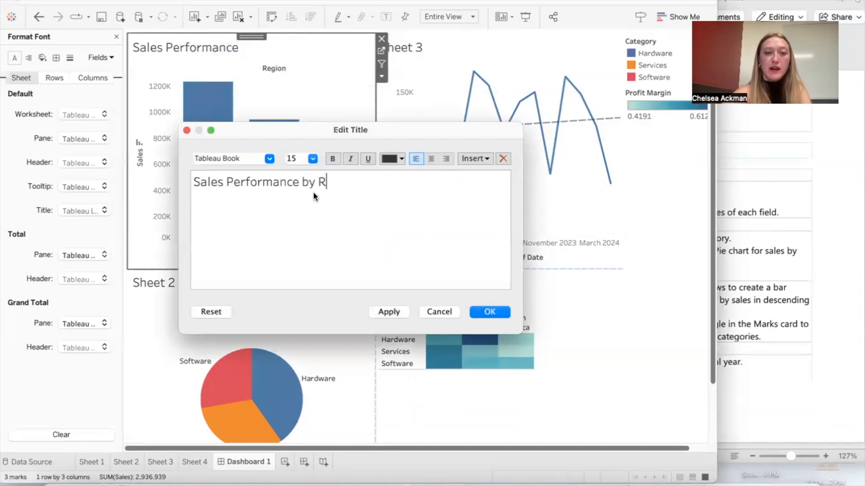
{"action": "left_click", "coordinate": [498, 312]}
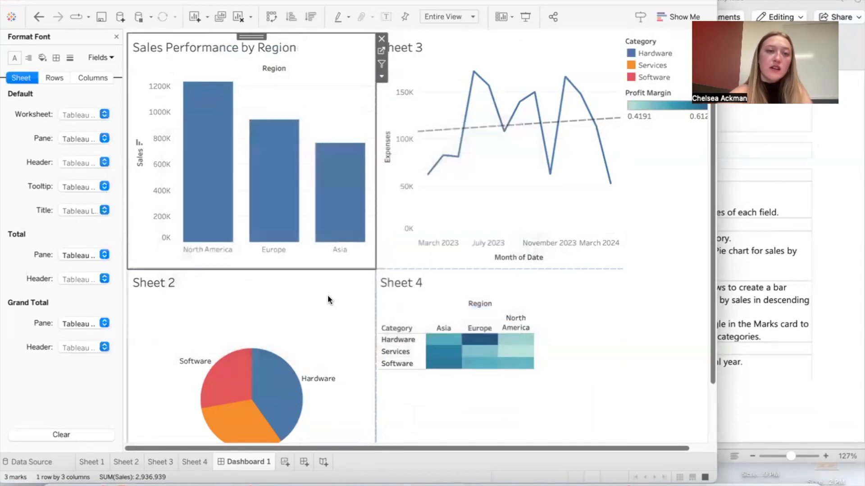
Step: Replace the title of the Sheet 2 pie chart with "Sales Performance by Category", removing the sheet name placeholder
{"action": "right_click", "coordinate": [276, 308]}
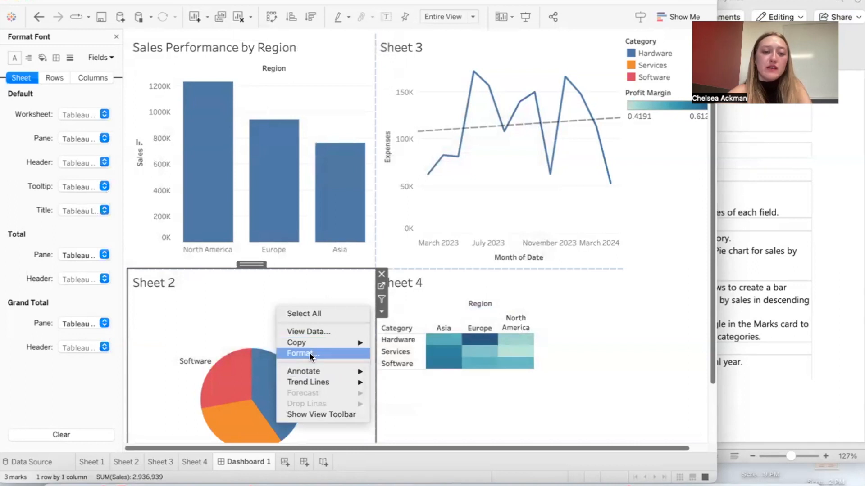
{"action": "mouse_move", "coordinate": [311, 382]}
{"action": "left_click", "coordinate": [174, 284]}
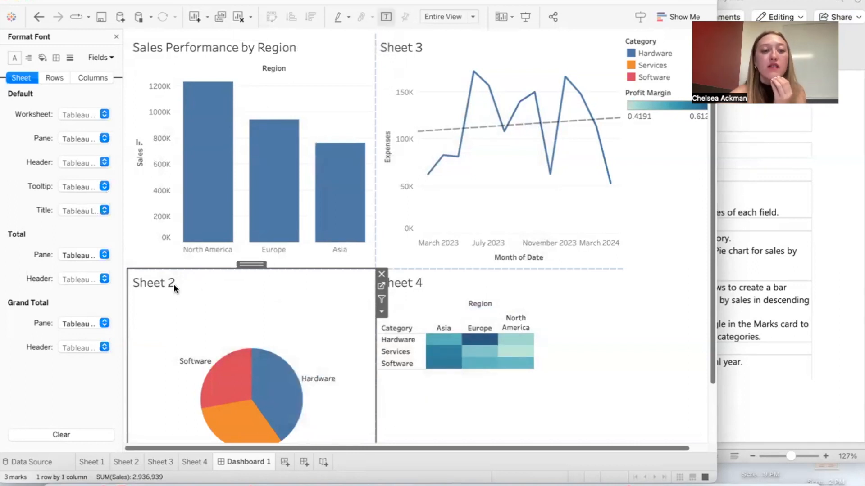
{"action": "right_click", "coordinate": [175, 285]}
{"action": "left_click", "coordinate": [198, 292]}
{"action": "type", "text": "Sales "}
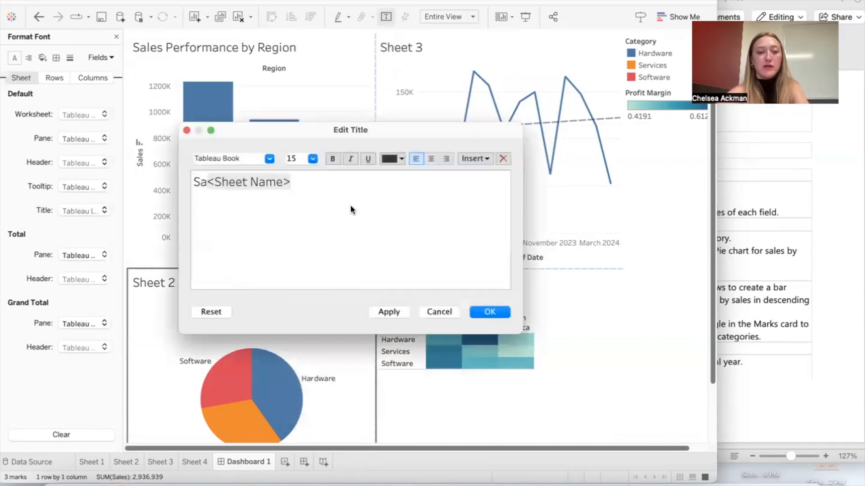
{"action": "type", "text": "Performan"}
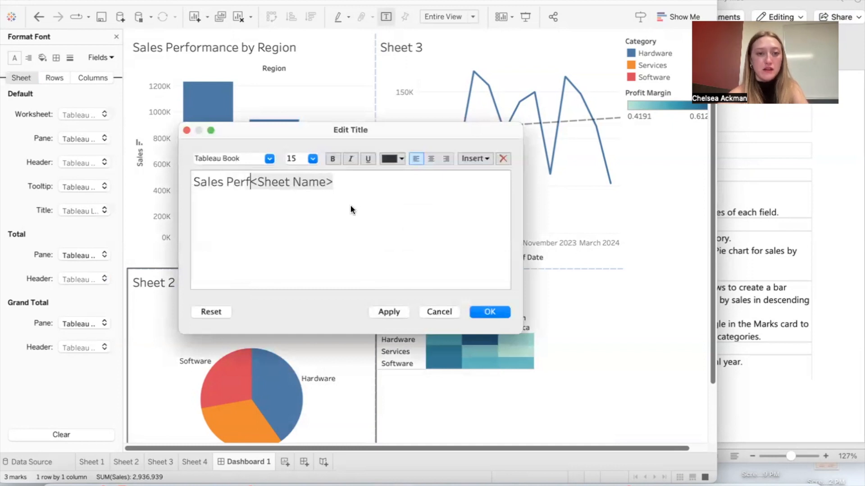
{"action": "type", "text": "ce by Categor"}
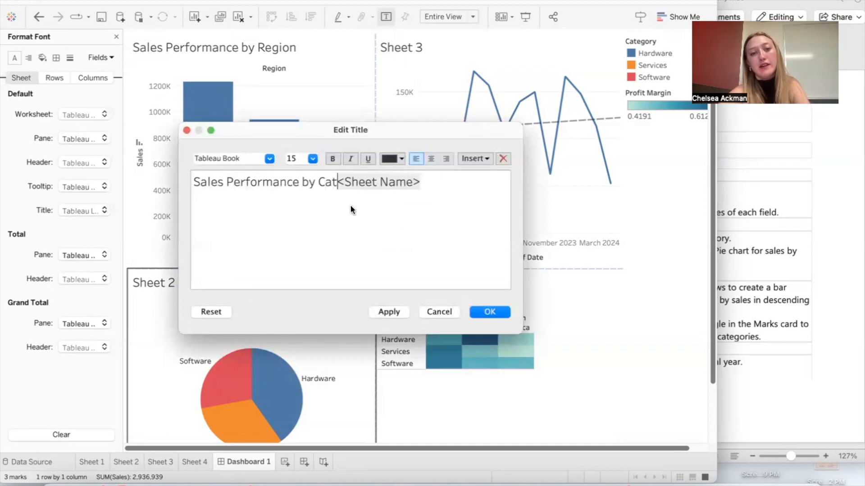
{"action": "type", "text": "y"}
{"action": "left_click_drag", "start_coordinate": [464, 182], "coordinate": [377, 182]}
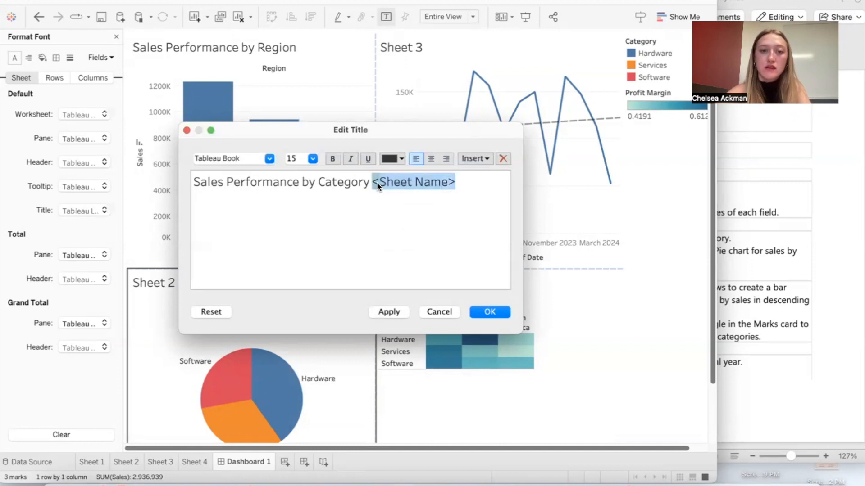
{"action": "left_click", "coordinate": [467, 180]}
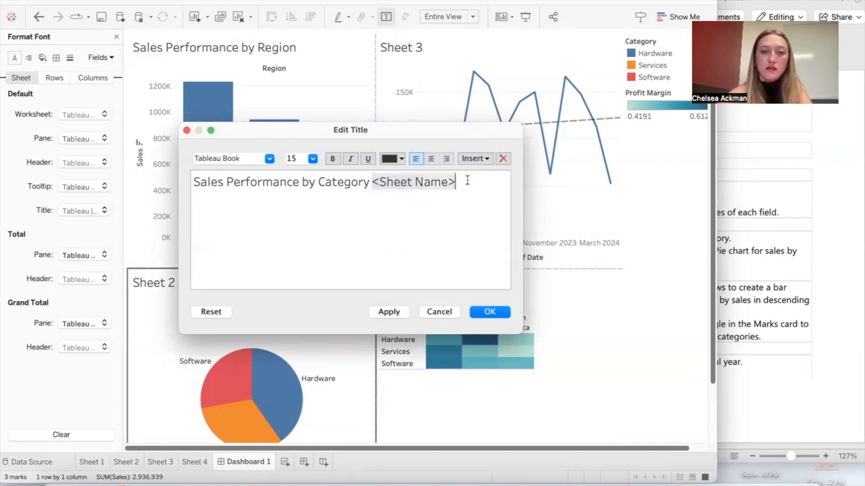
{"action": "key", "text": "BackSpace"}
{"action": "key", "text": "BackSpace"}
{"action": "key", "text": "BackSpace"}
{"action": "key", "text": "BackSpace"}
{"action": "key", "text": "BackSpace"}
{"action": "key", "text": "BackSpace"}
{"action": "key", "text": "BackSpace"}
{"action": "key", "text": "BackSpace"}
{"action": "key", "text": "BackSpace"}
{"action": "key", "text": "BackSpace"}
{"action": "key", "text": "BackSpace"}
{"action": "key", "text": "BackSpace"}
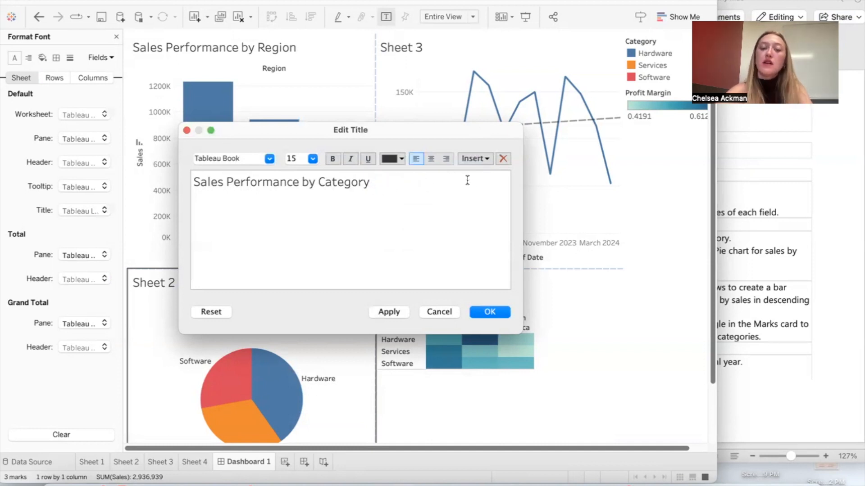
{"action": "left_click", "coordinate": [500, 314]}
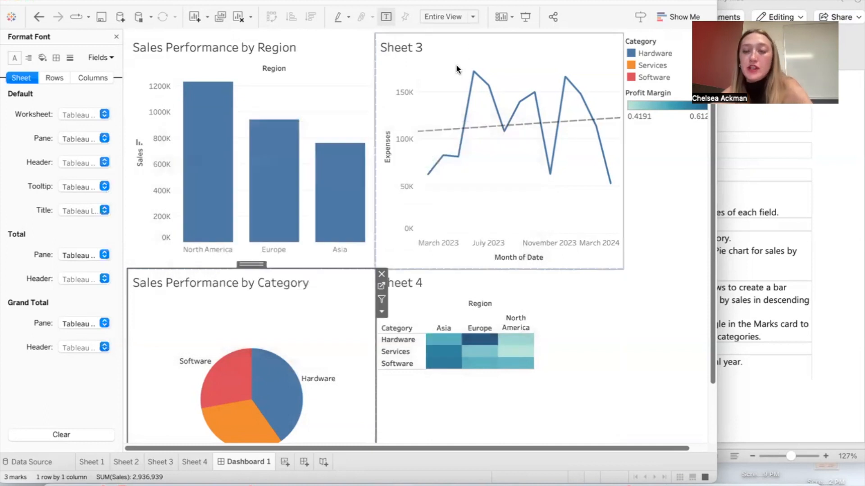
Step: Retitle the Sheet 3 line graph "Expense Trends Over Time" without the sheet name placeholder, consulting the expense section of the Word instructions
{"action": "key", "text": "super+Tab"}
{"action": "scroll", "coordinate": [653, 261], "scroll_direction": "down", "scroll_amount": 2}
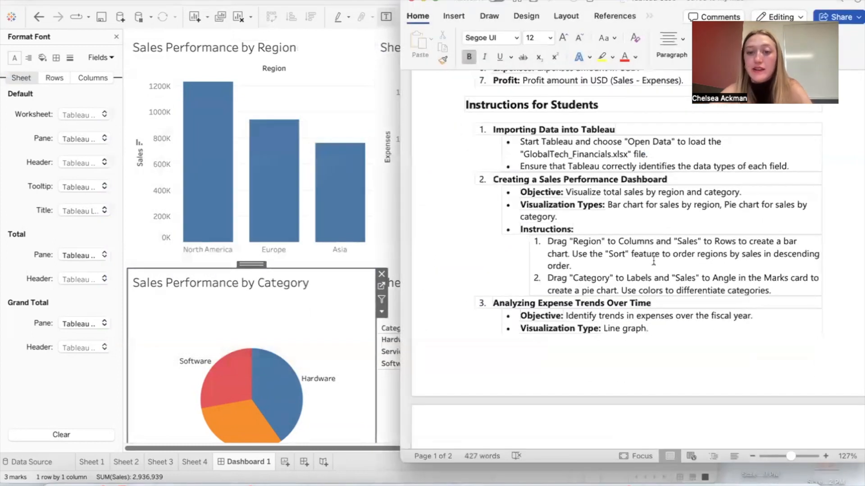
{"action": "left_click", "coordinate": [308, 279]}
{"action": "left_click", "coordinate": [427, 53]}
{"action": "right_click", "coordinate": [427, 55]}
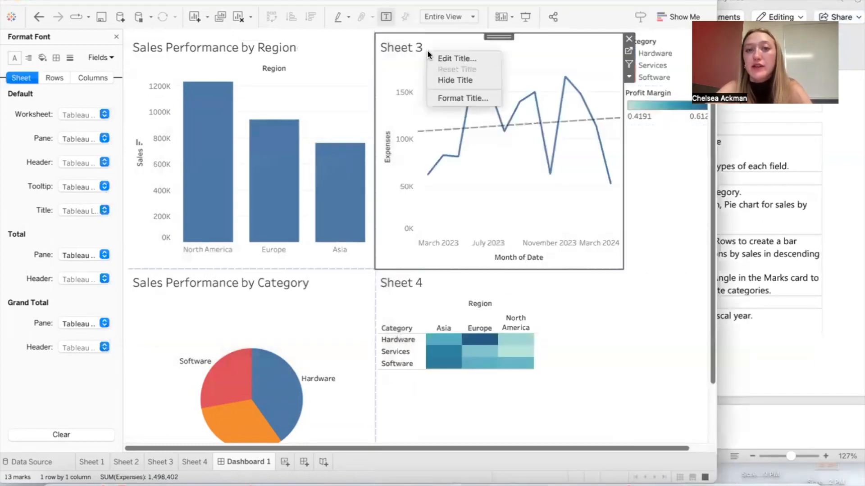
{"action": "left_click", "coordinate": [461, 55]}
{"action": "type", "text": "Expenses"}
{"action": "key", "text": "BackSpace"}
{"action": "key", "text": "BackSpace"}
{"action": "type", "text": "Trends 0"}
{"action": "key", "text": "BackSpace"}
{"action": "type", "text": "ver Time"}
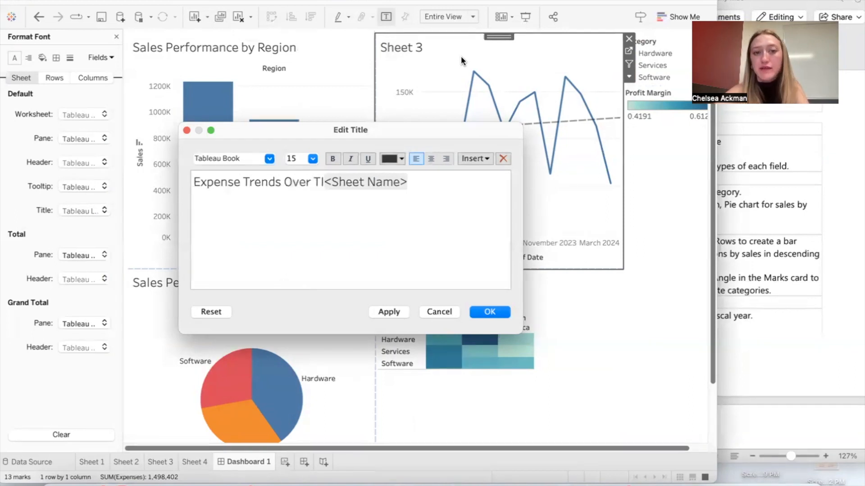
{"action": "left_click", "coordinate": [425, 193]}
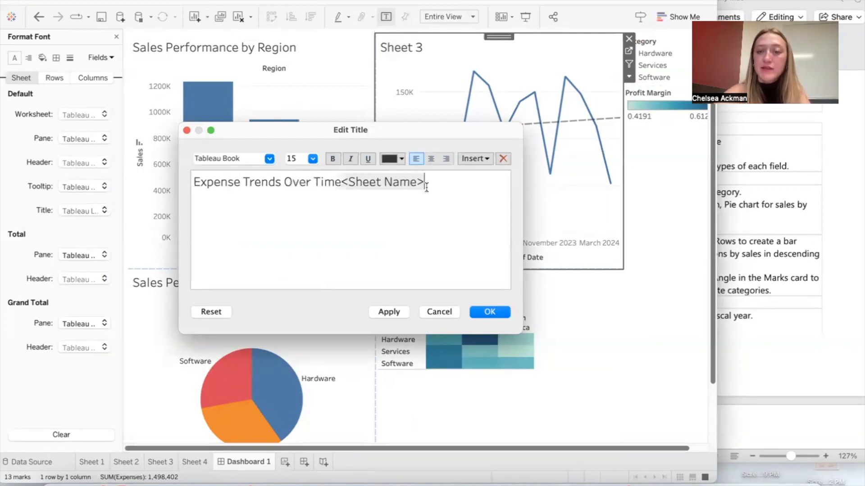
{"action": "key", "text": "BackSpace"}
{"action": "key", "text": "BackSpace"}
{"action": "key", "text": "BackSpace"}
{"action": "key", "text": "BackSpace"}
{"action": "key", "text": "BackSpace"}
{"action": "key", "text": "BackSpace"}
{"action": "key", "text": "BackSpace"}
{"action": "key", "text": "BackSpace"}
{"action": "key", "text": "BackSpace"}
{"action": "key", "text": "BackSpace"}
{"action": "key", "text": "BackSpace"}
{"action": "key", "text": "BackSpace"}
{"action": "key", "text": "Return"}
Step: Change the title of the Sheet 4 heat map to "Profit Margin Analysis", following the matching heading in the Word instructions
{"action": "left_click", "coordinate": [547, 294]}
{"action": "left_click", "coordinate": [763, 285]}
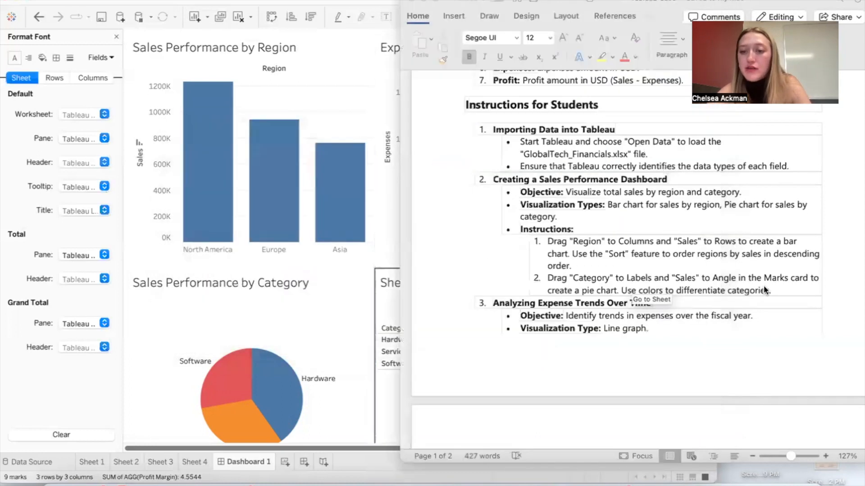
{"action": "scroll", "coordinate": [763, 288], "scroll_direction": "down", "scroll_amount": 10}
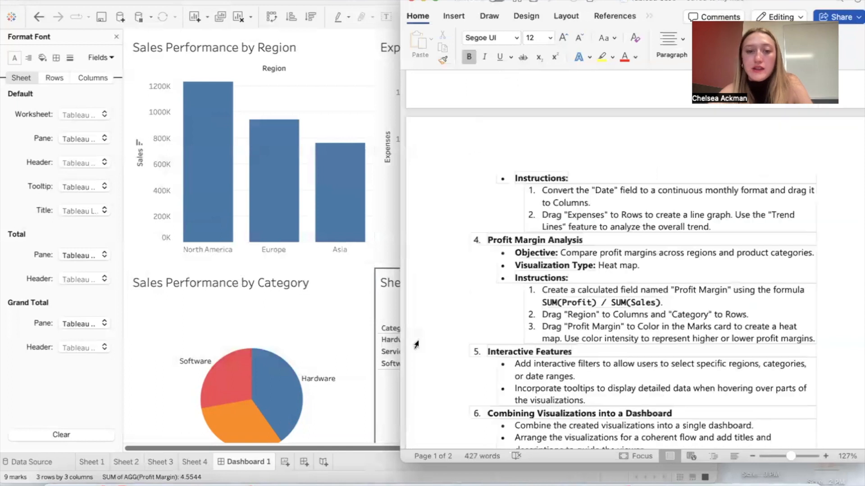
{"action": "left_click", "coordinate": [344, 333]}
{"action": "scroll", "coordinate": [555, 274], "scroll_direction": "down", "scroll_amount": 3}
{"action": "right_click", "coordinate": [566, 275]}
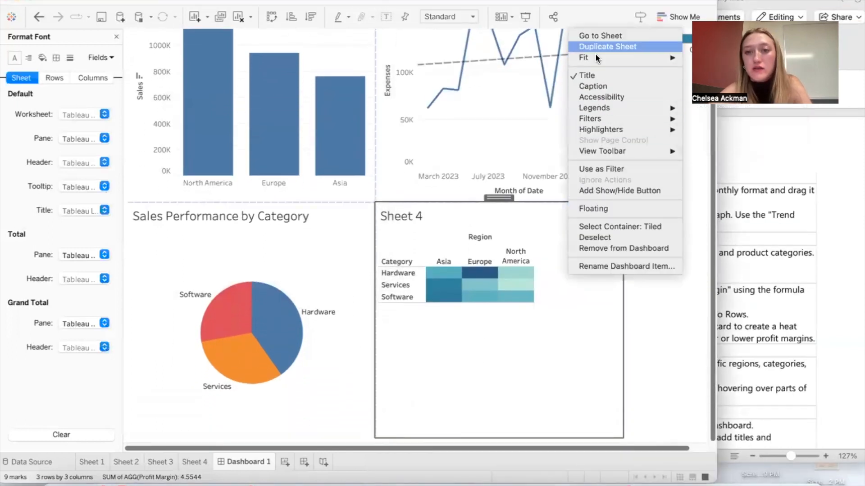
{"action": "left_click", "coordinate": [445, 234]}
{"action": "right_click", "coordinate": [412, 213]}
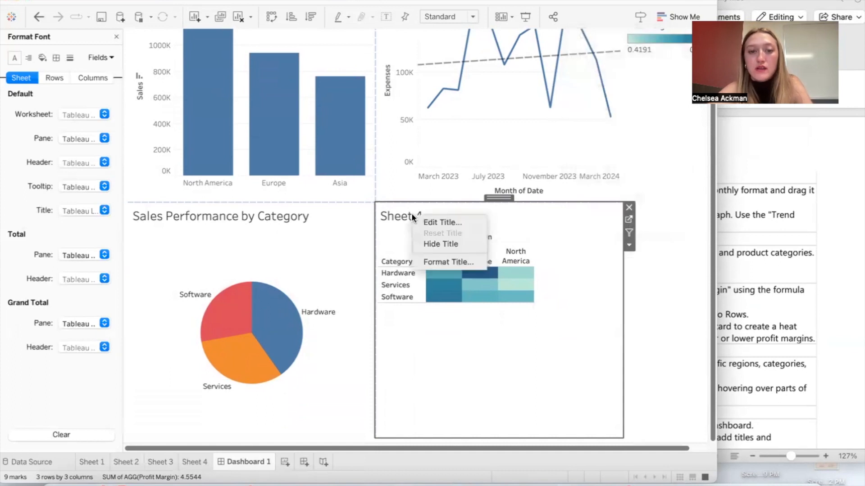
{"action": "left_click", "coordinate": [436, 221]}
{"action": "type", "text": "O<Sheet Name>"}
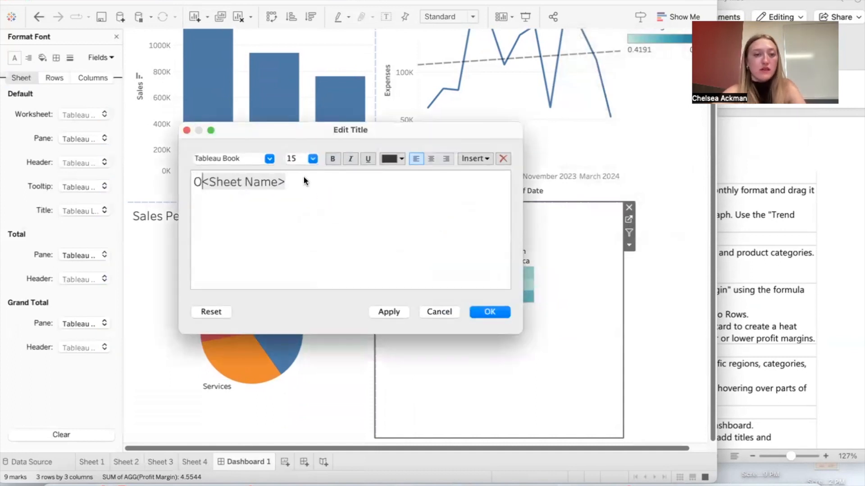
{"action": "triple_click", "coordinate": [285, 183]}
{"action": "type", "text": "Profit Margin Analysis"}
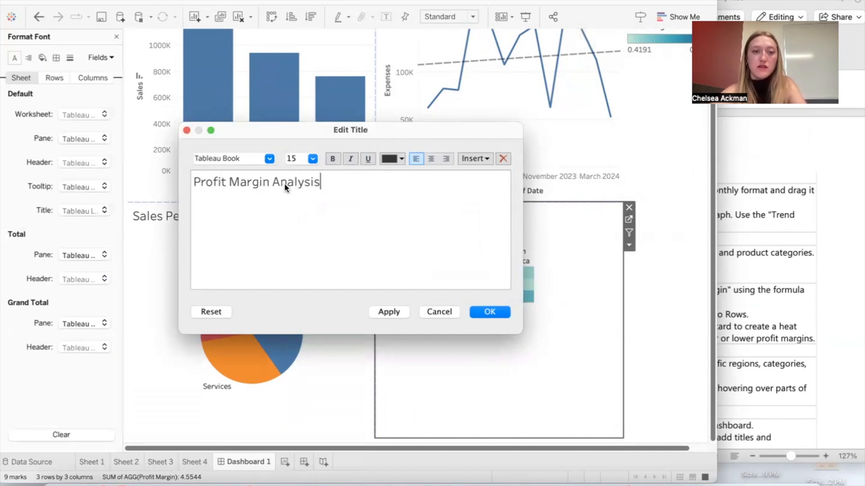
{"action": "left_click", "coordinate": [489, 313]}
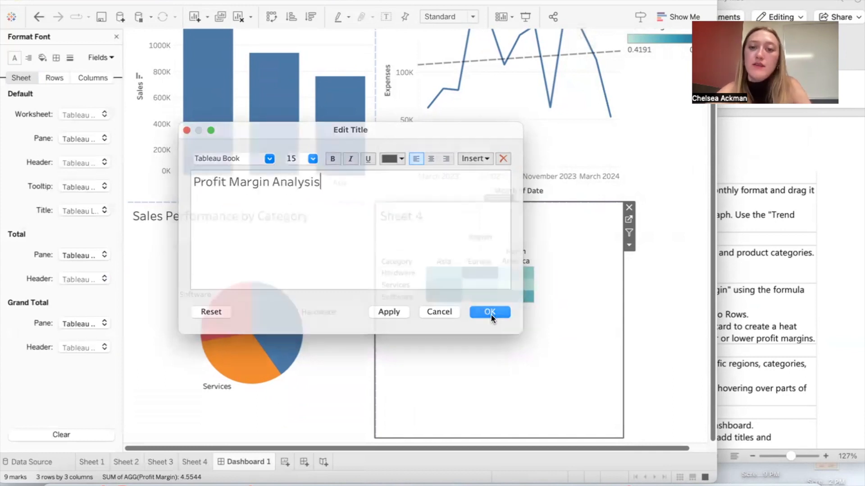
Step: Check the dashboard and deliverable requirements in the Word instructions against the finished dashboard
{"action": "left_click", "coordinate": [802, 356]}
{"action": "scroll", "coordinate": [802, 355], "scroll_direction": "down", "scroll_amount": 6}
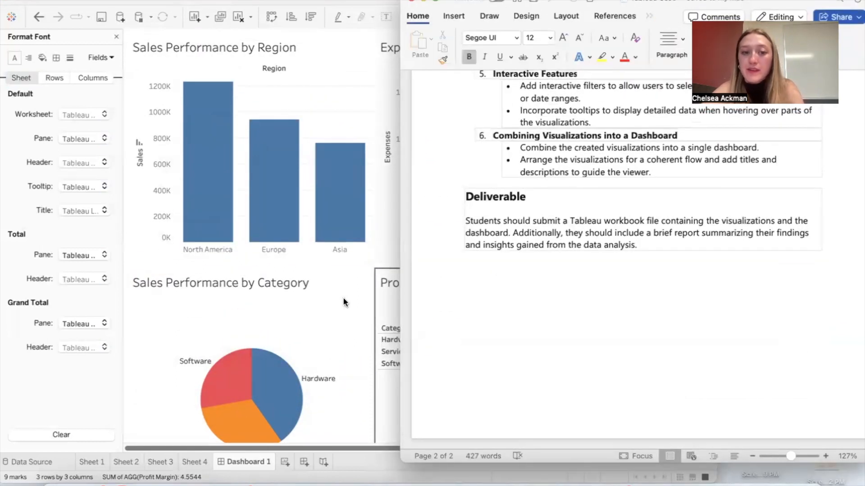
{"action": "scroll", "coordinate": [606, 219], "scroll_direction": "up", "scroll_amount": 10}
{"action": "scroll", "coordinate": [606, 219], "scroll_direction": "up", "scroll_amount": 5}
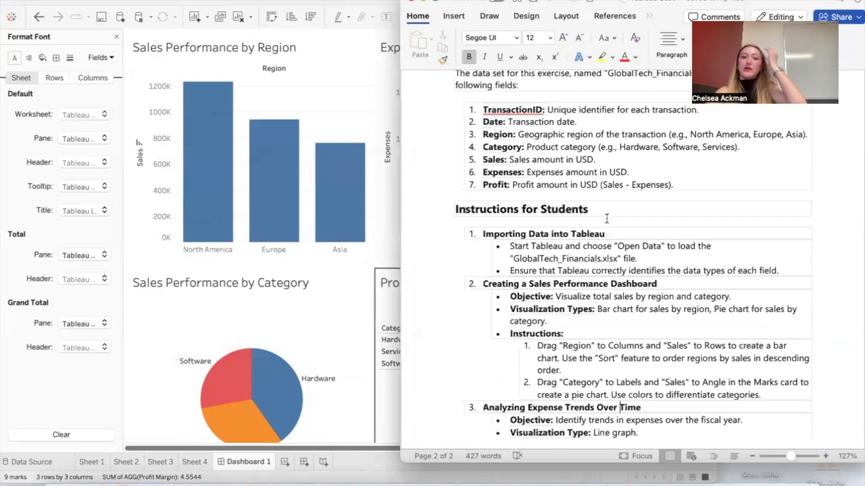
{"action": "scroll", "coordinate": [606, 219], "scroll_direction": "down", "scroll_amount": 10}
{"action": "left_click", "coordinate": [340, 281]}
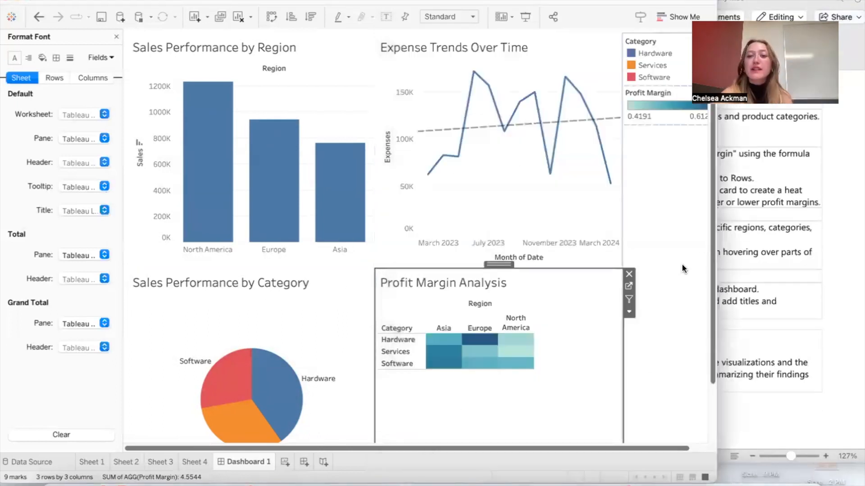
Step: Widen the Tableau window to review the Category and Profit Margin legends beside the dashboard charts
{"action": "left_click_drag", "start_coordinate": [716, 265], "coordinate": [772, 263]}
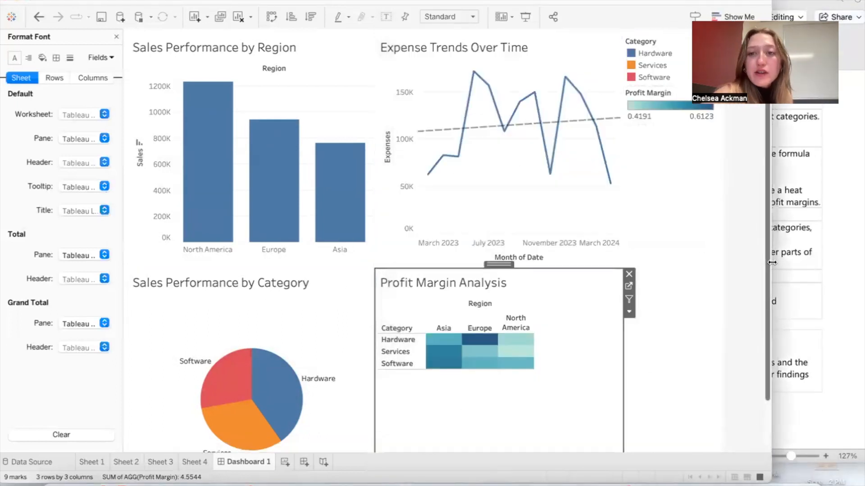
{"action": "left_click", "coordinate": [636, 63]}
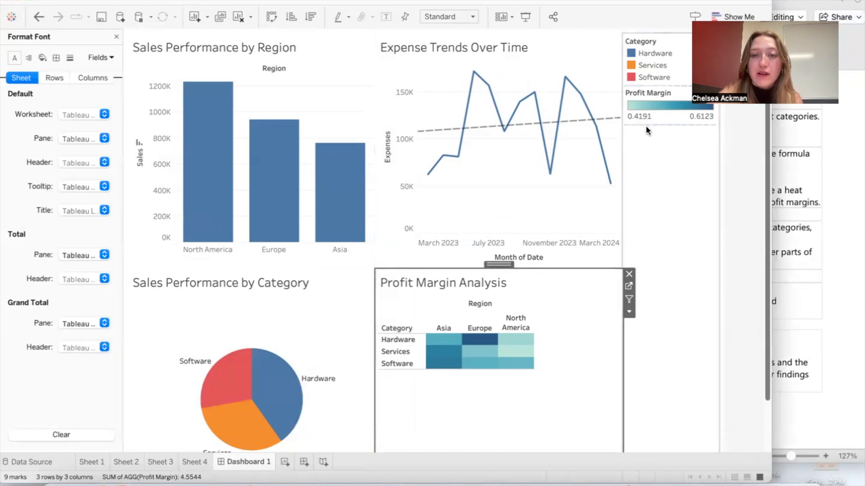
{"action": "left_click_drag", "start_coordinate": [762, 26], "coordinate": [695, 17]}
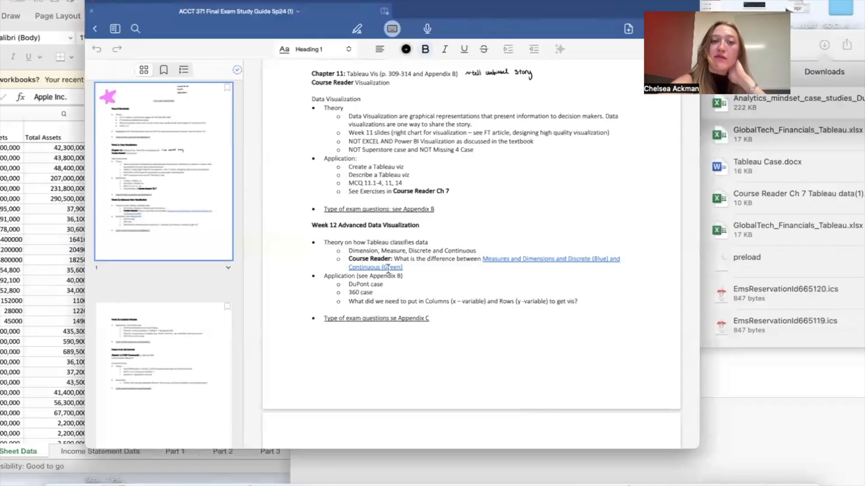
Step: Check the data visualization topics in the exam study guide, and skim the DuPont case PDF in the Blackboard browser window
{"action": "scroll", "coordinate": [388, 268], "scroll_direction": "up", "scroll_amount": 3}
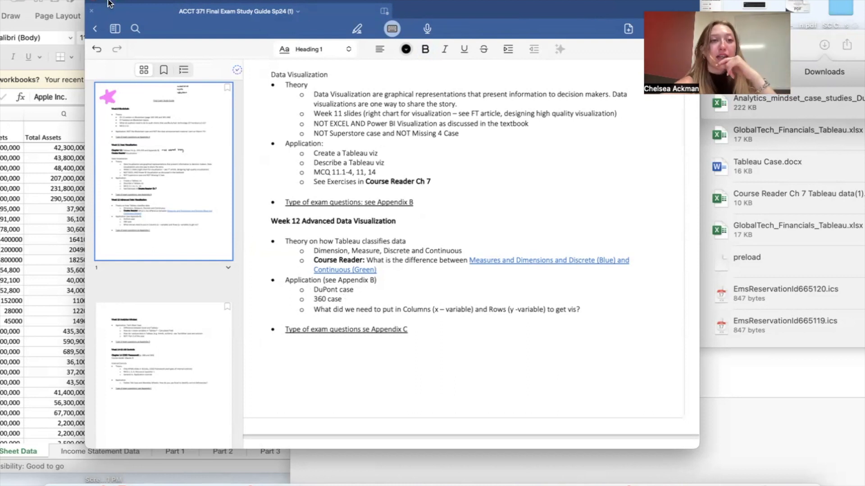
{"action": "left_click", "coordinate": [101, 11]}
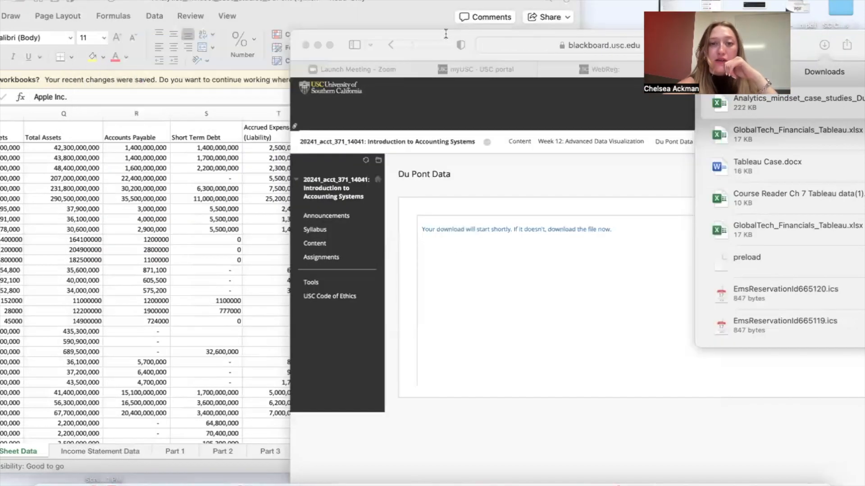
{"action": "left_click_drag", "start_coordinate": [442, 42], "coordinate": [338, 11]}
{"action": "left_click", "coordinate": [539, 98]}
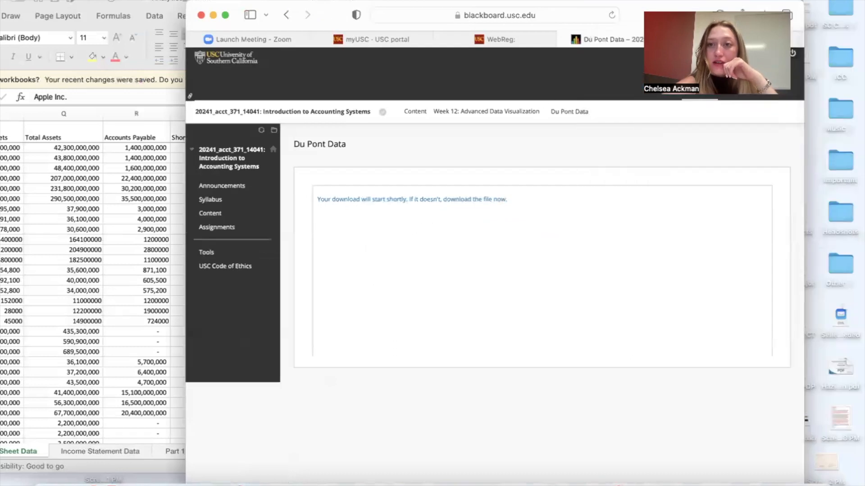
{"action": "left_click_drag", "start_coordinate": [630, 7], "coordinate": [537, 1]}
{"action": "left_click", "coordinate": [612, 29]}
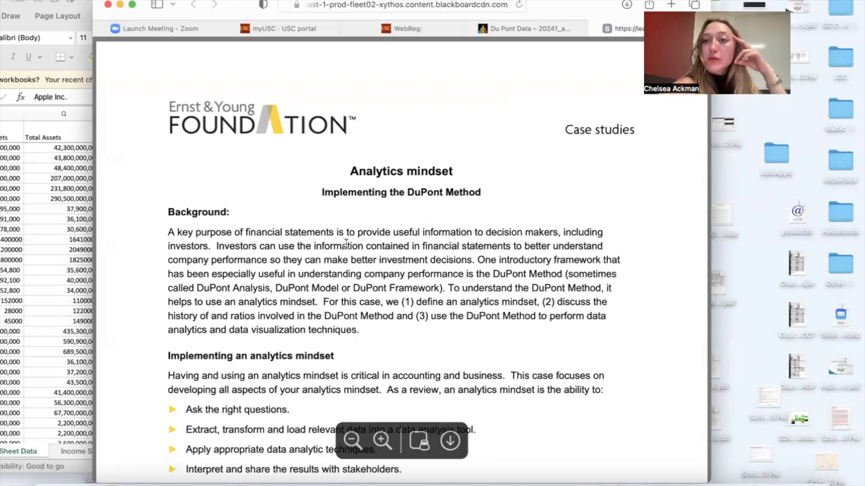
{"action": "scroll", "coordinate": [346, 243], "scroll_direction": "down", "scroll_amount": 2}
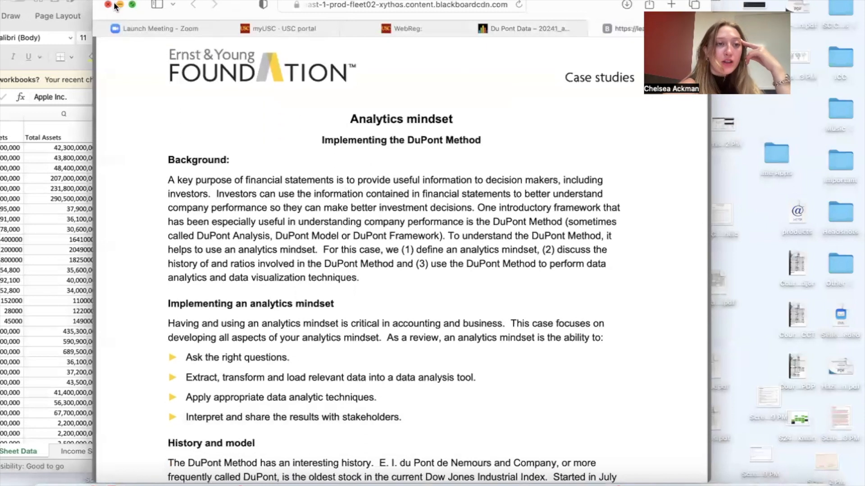
{"action": "left_click", "coordinate": [118, 5]}
Step: Switch to Goodnotes and open the annotated Analytics_mindset_case_studies_DuPont document from the ACCT 371 folder
{"action": "left_click", "coordinate": [422, 485]}
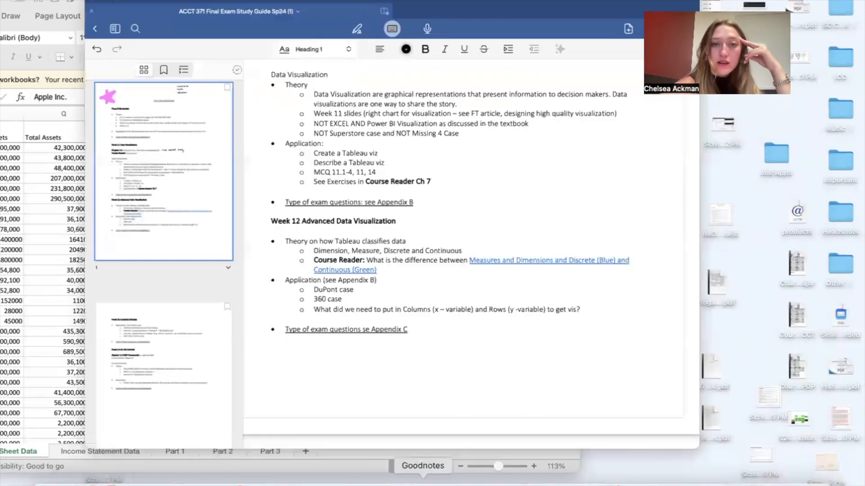
{"action": "left_click", "coordinate": [95, 28]}
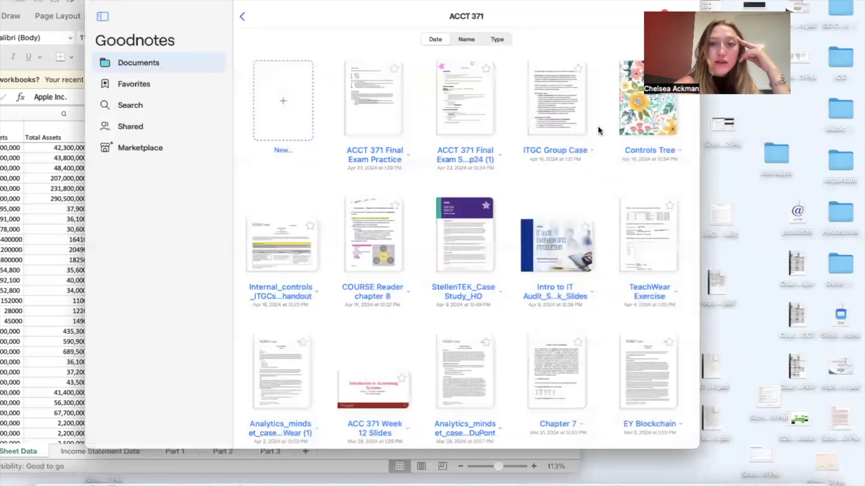
{"action": "scroll", "coordinate": [557, 287], "scroll_direction": "down", "scroll_amount": 5}
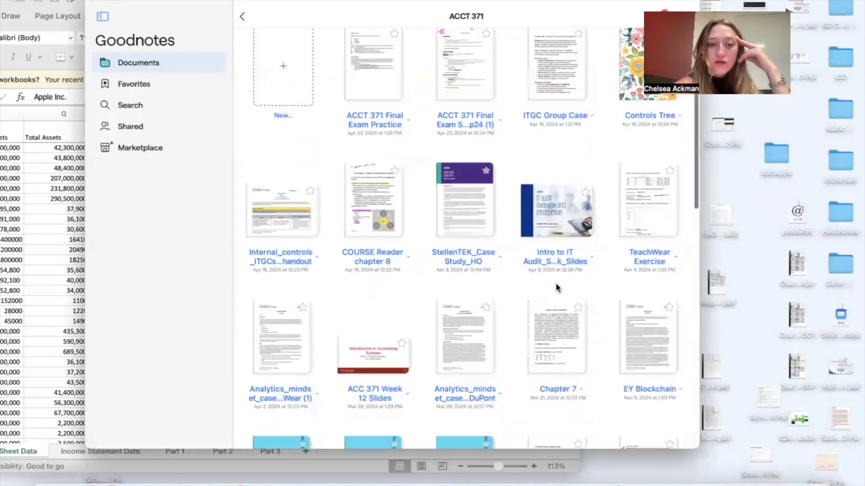
{"action": "scroll", "coordinate": [557, 287], "scroll_direction": "down", "scroll_amount": 4}
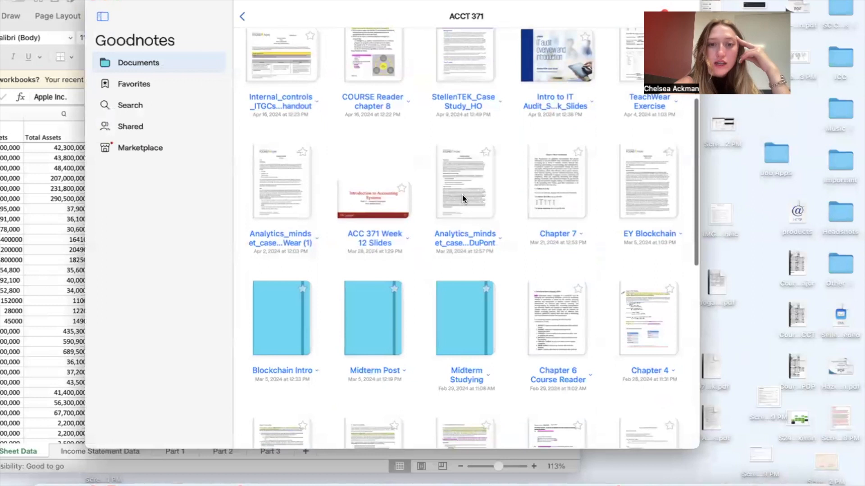
{"action": "left_click", "coordinate": [462, 196]}
Step: Go to the first page of the DuPont case and look over its background and history sections
{"action": "scroll", "coordinate": [462, 195], "scroll_direction": "up", "scroll_amount": 20}
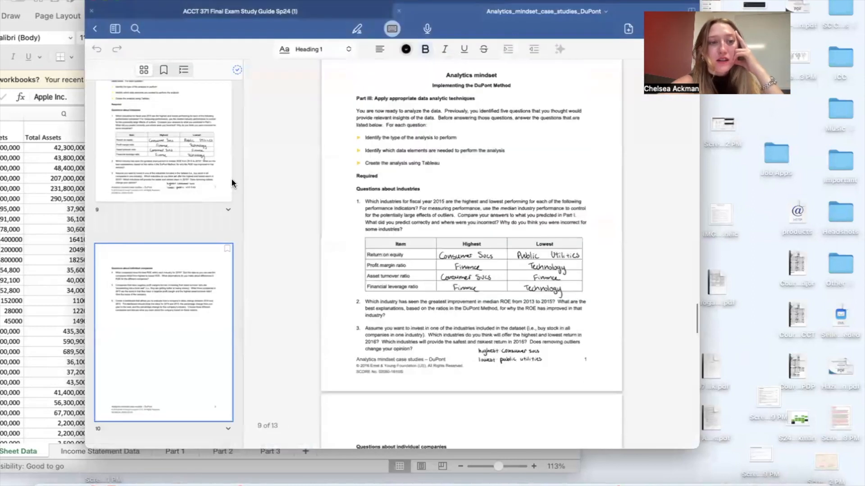
{"action": "scroll", "coordinate": [188, 171], "scroll_direction": "up", "scroll_amount": 15}
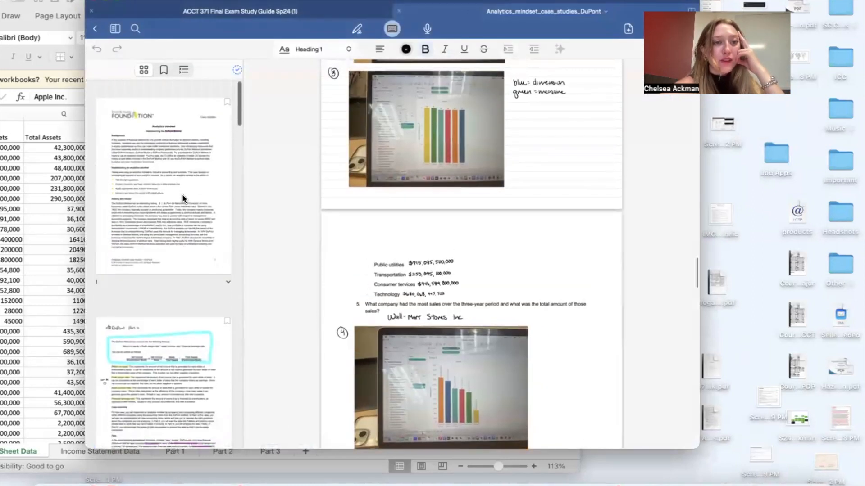
{"action": "left_click", "coordinate": [183, 198]}
{"action": "scroll", "coordinate": [446, 231], "scroll_direction": "up", "scroll_amount": 1}
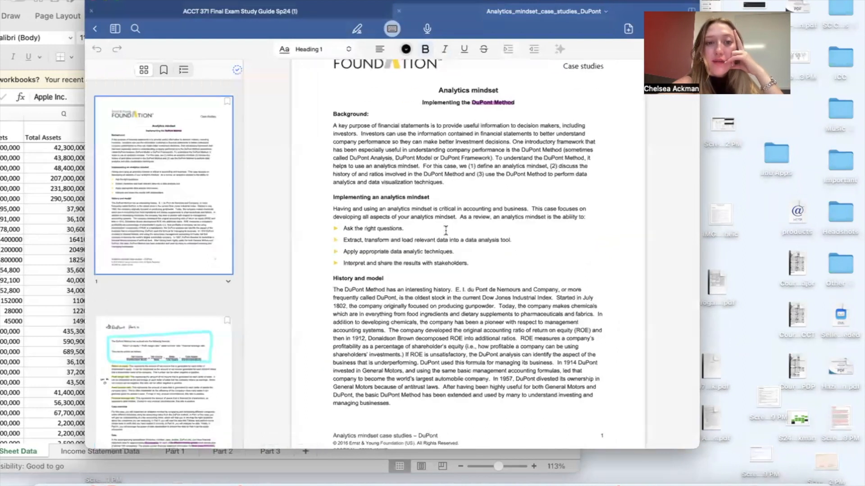
{"action": "scroll", "coordinate": [446, 231], "scroll_direction": "up", "scroll_amount": 2}
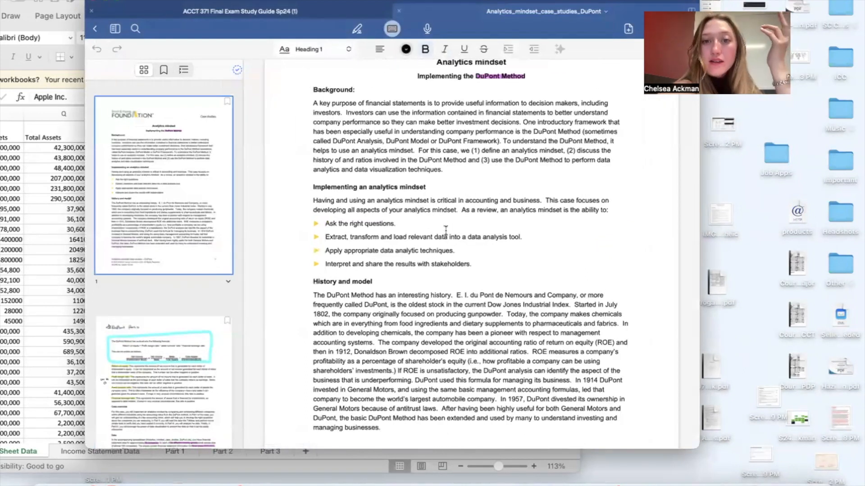
Step: Review the DuPont ratio formula, the ratio definitions, the data description and the handwritten ratio notes
{"action": "scroll", "coordinate": [446, 231], "scroll_direction": "down", "scroll_amount": 10}
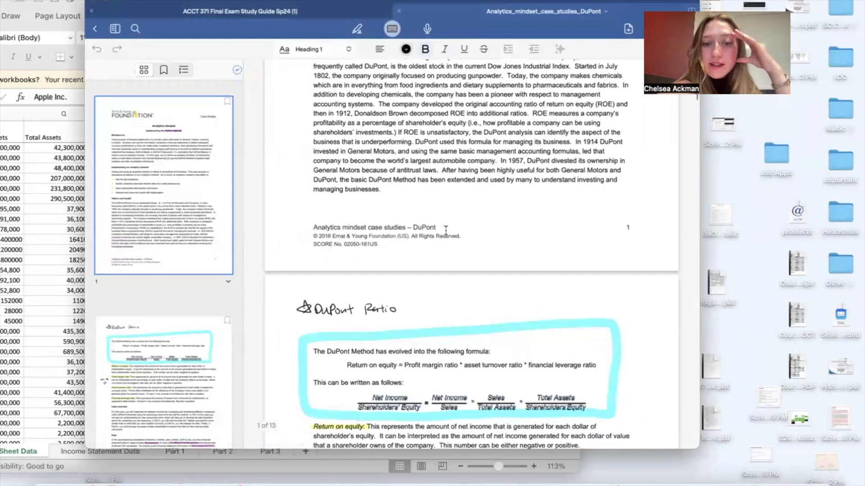
{"action": "scroll", "coordinate": [446, 230], "scroll_direction": "down", "scroll_amount": 1}
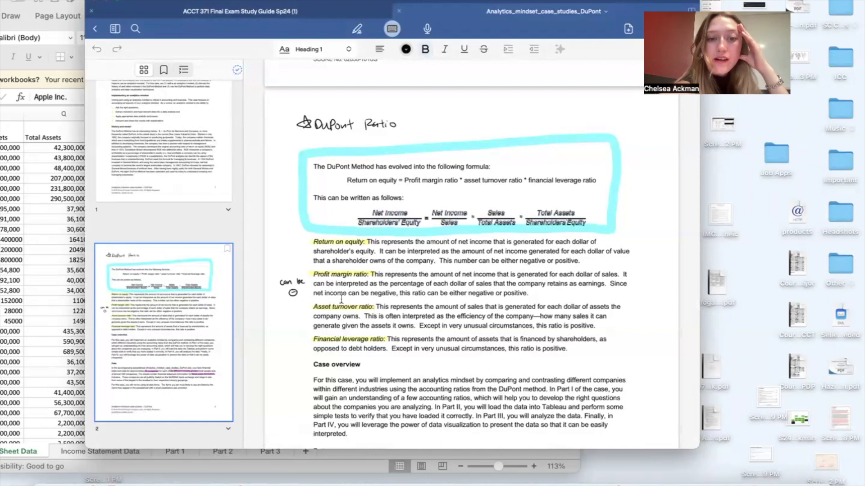
{"action": "scroll", "coordinate": [387, 299], "scroll_direction": "down", "scroll_amount": 5}
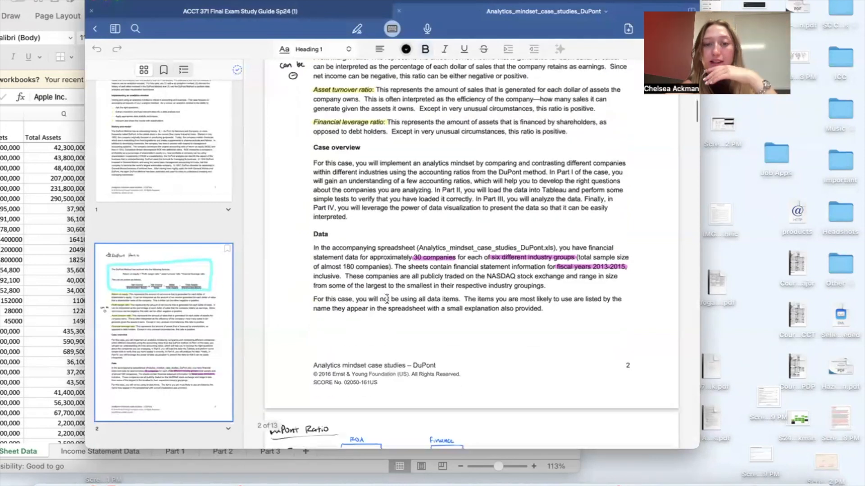
{"action": "scroll", "coordinate": [391, 265], "scroll_direction": "down", "scroll_amount": 8}
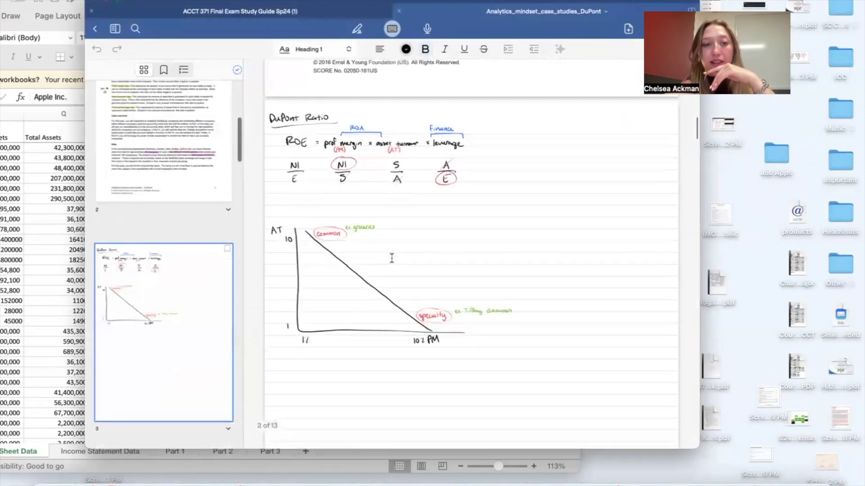
{"action": "scroll", "coordinate": [398, 315], "scroll_direction": "down", "scroll_amount": 10}
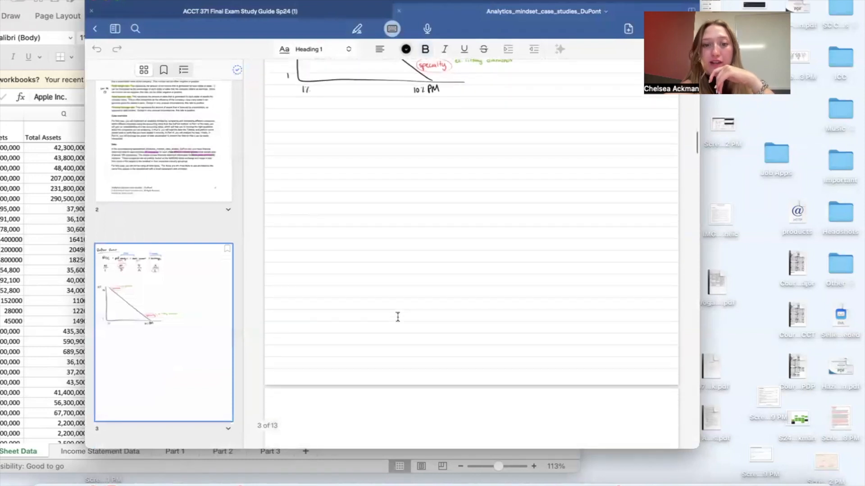
Step: Read the required questions of Part I and the Part II instructions for loading the case data into Tableau
{"action": "scroll", "coordinate": [398, 318], "scroll_direction": "down", "scroll_amount": 10}
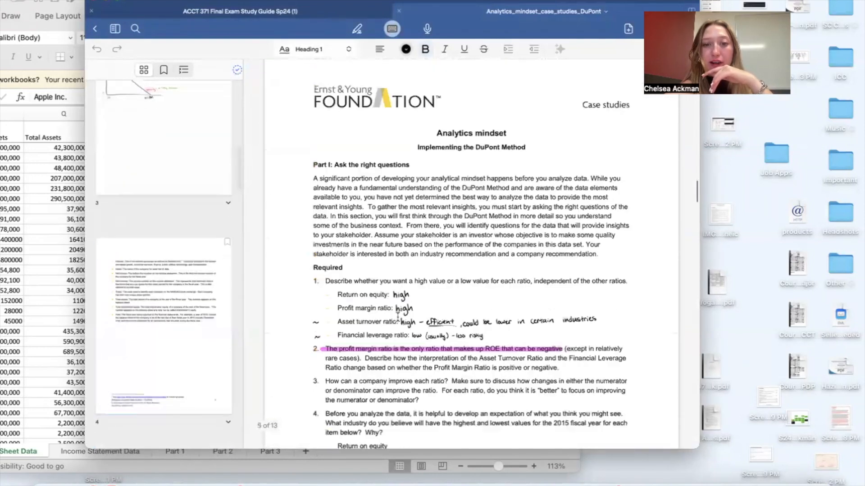
{"action": "scroll", "coordinate": [398, 316], "scroll_direction": "down", "scroll_amount": 3}
{"action": "scroll", "coordinate": [398, 315], "scroll_direction": "up", "scroll_amount": 1}
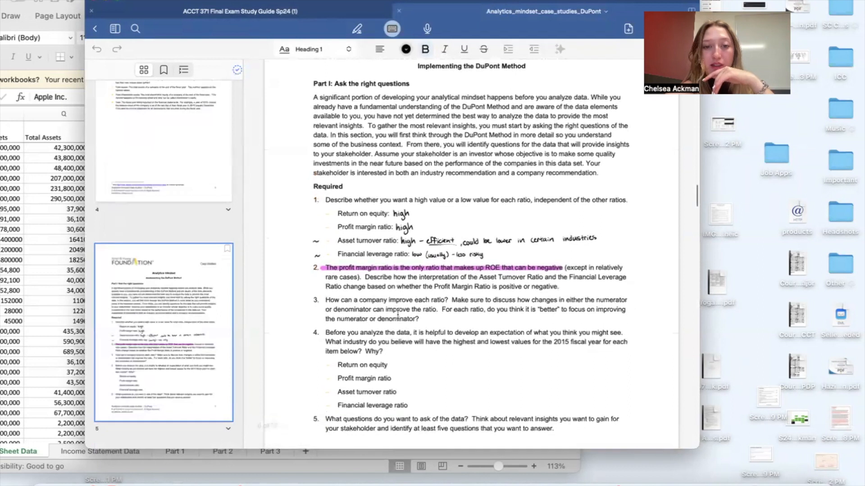
{"action": "scroll", "coordinate": [397, 316], "scroll_direction": "down", "scroll_amount": 10}
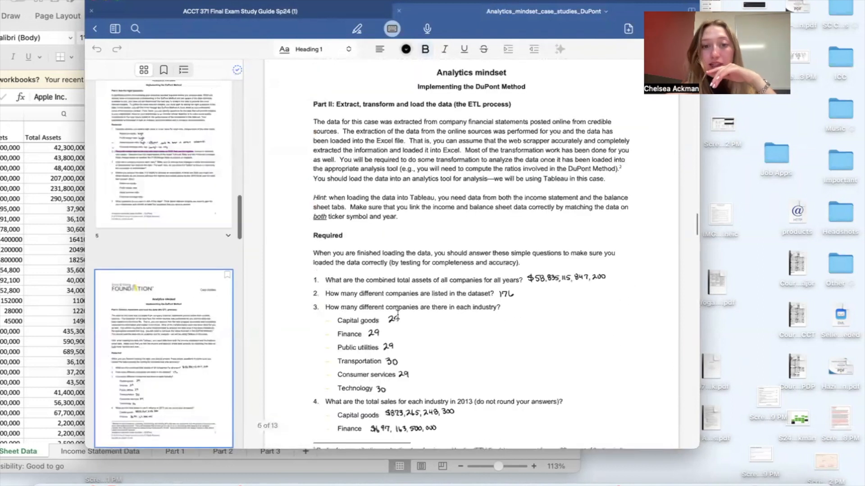
{"action": "scroll", "coordinate": [397, 314], "scroll_direction": "up", "scroll_amount": 1}
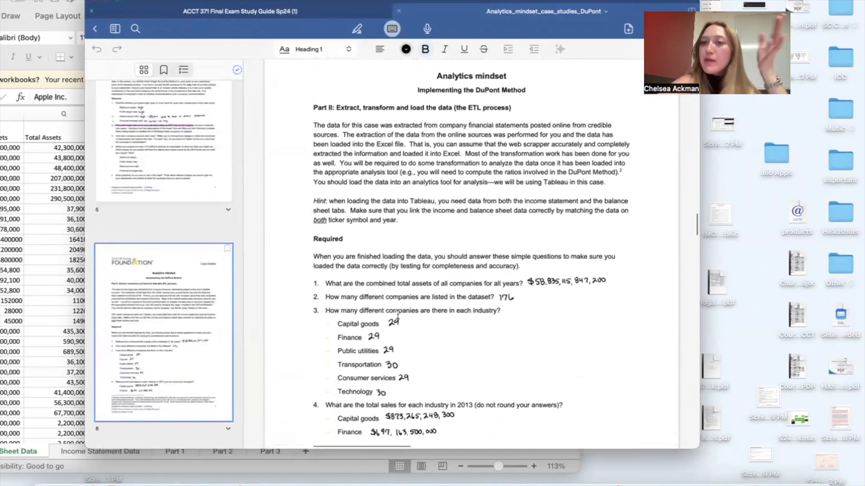
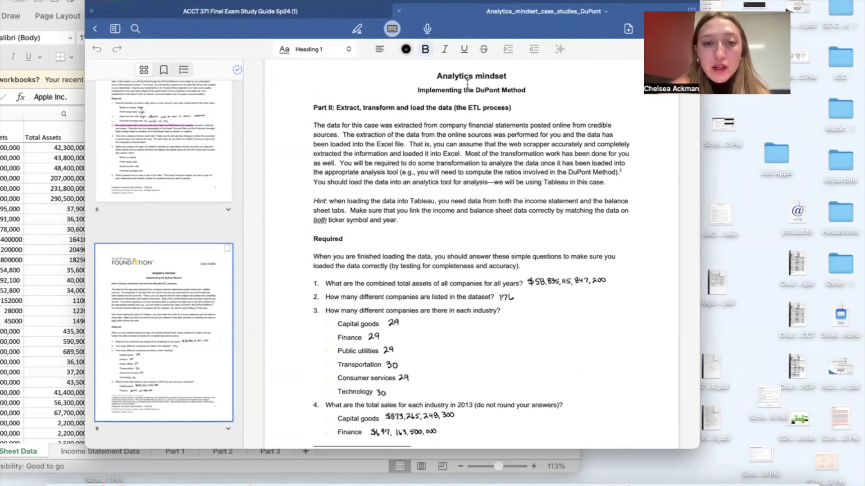
Step: Switch to the DuPont Excel workbook, look over its Balance Sheet Data and Income Statement Data sheets, and minimize it
{"action": "left_click_drag", "start_coordinate": [513, 2], "coordinate": [764, 1]}
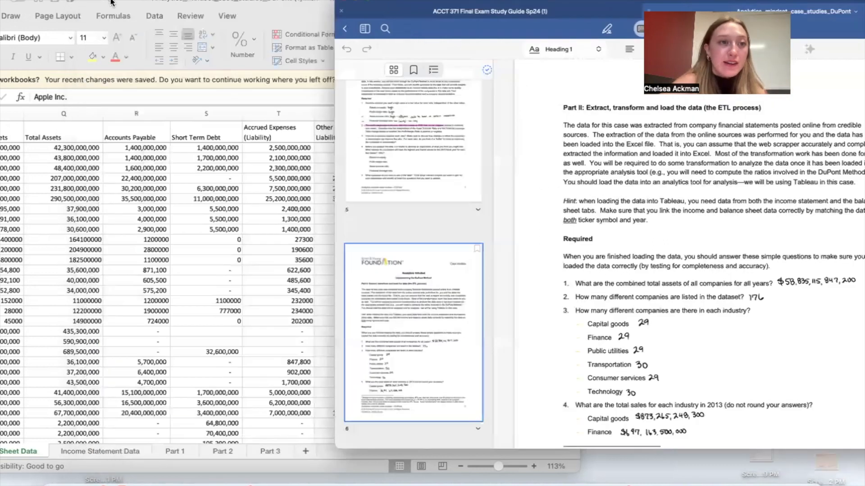
{"action": "left_click_drag", "start_coordinate": [262, 2], "coordinate": [365, 2]}
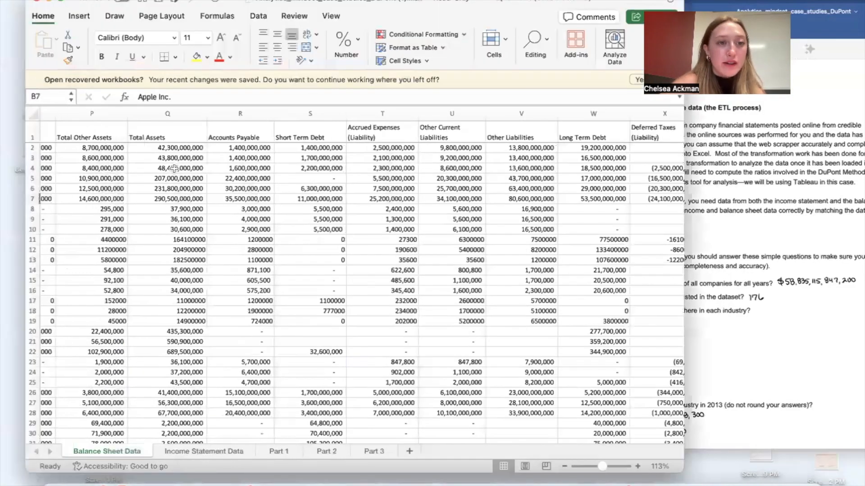
{"action": "scroll", "coordinate": [203, 323], "scroll_direction": "left", "scroll_amount": 5}
{"action": "scroll", "coordinate": [203, 323], "scroll_direction": "left", "scroll_amount": 10}
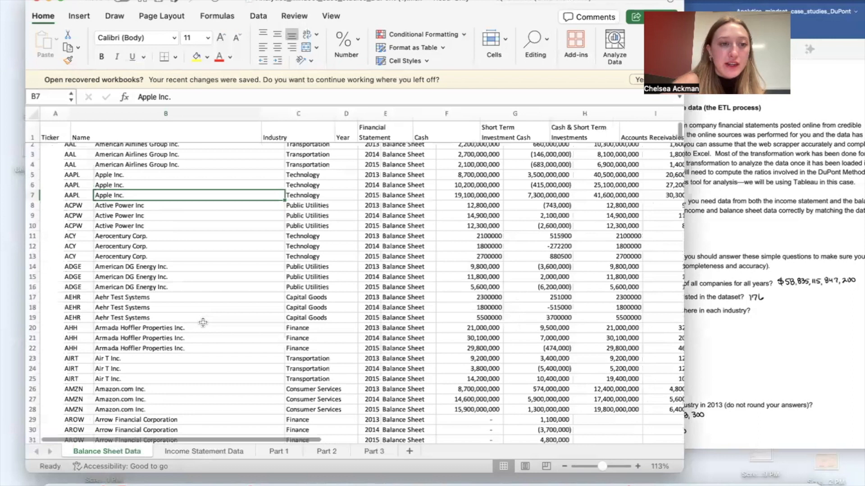
{"action": "scroll", "coordinate": [203, 323], "scroll_direction": "right", "scroll_amount": 5}
{"action": "scroll", "coordinate": [212, 432], "scroll_direction": "right", "scroll_amount": 5}
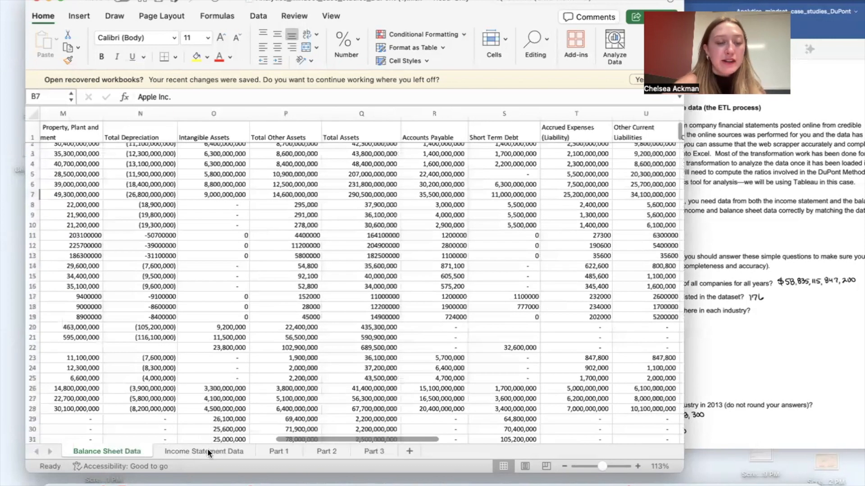
{"action": "left_click", "coordinate": [205, 451]}
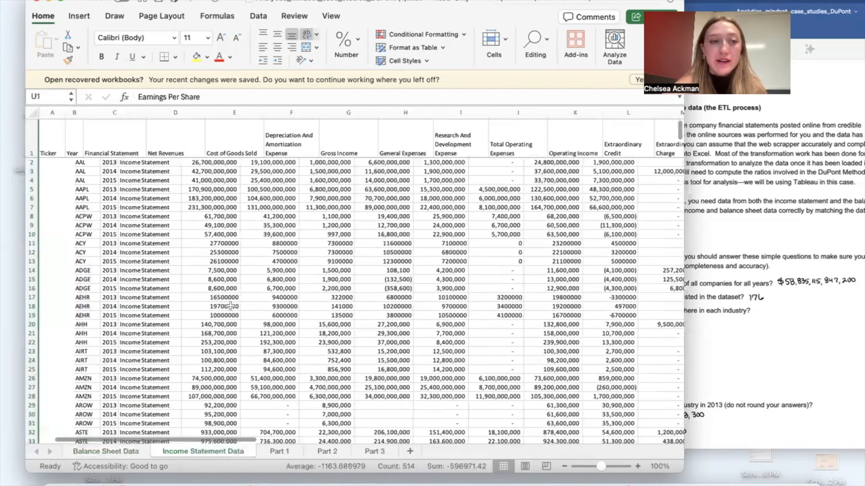
{"action": "left_click", "coordinate": [49, 4]}
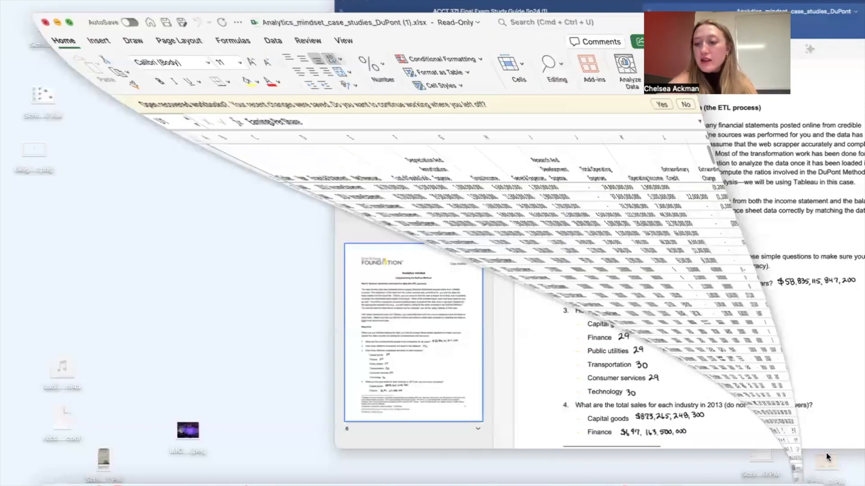
Step: Switch to Tableau and connect to the Analytics_mindset_case_studies_DuPont (1).xlsx Excel file from Downloads
{"action": "left_click", "coordinate": [706, 483]}
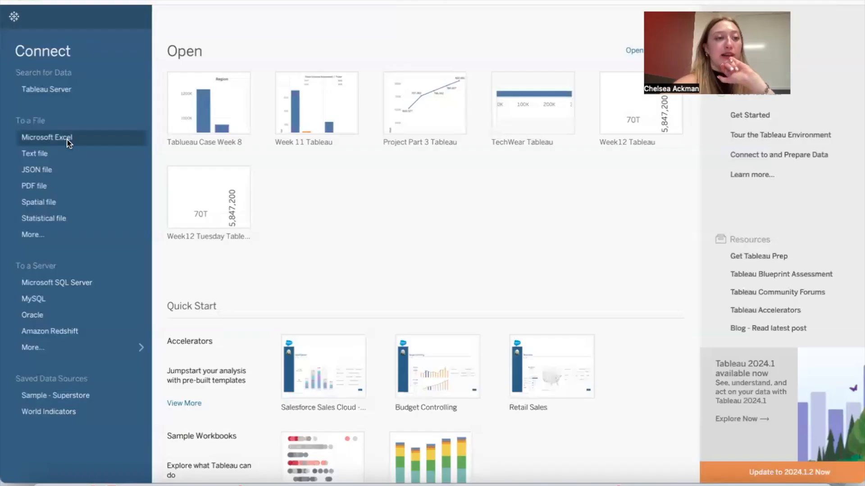
{"action": "left_click", "coordinate": [68, 143]}
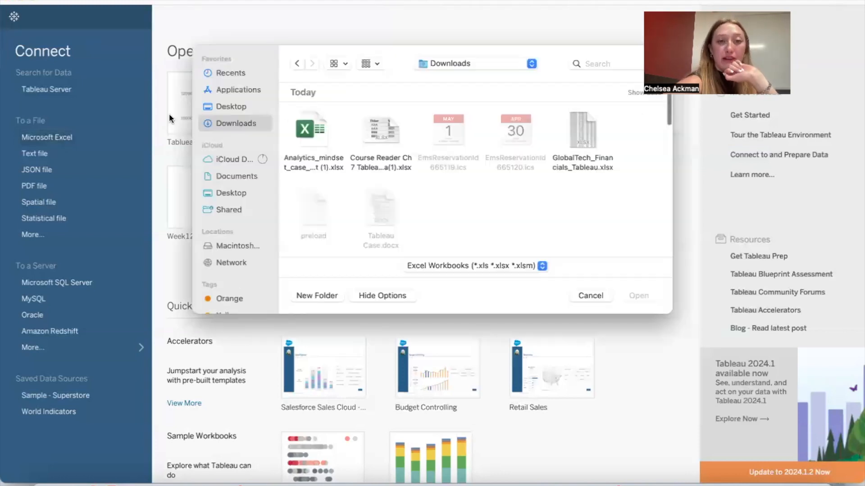
{"action": "left_click", "coordinate": [299, 134]}
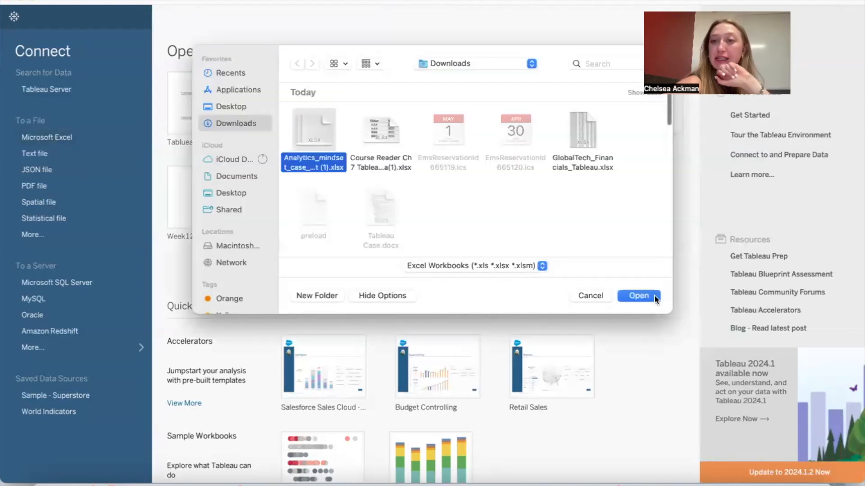
{"action": "left_click", "coordinate": [640, 296]}
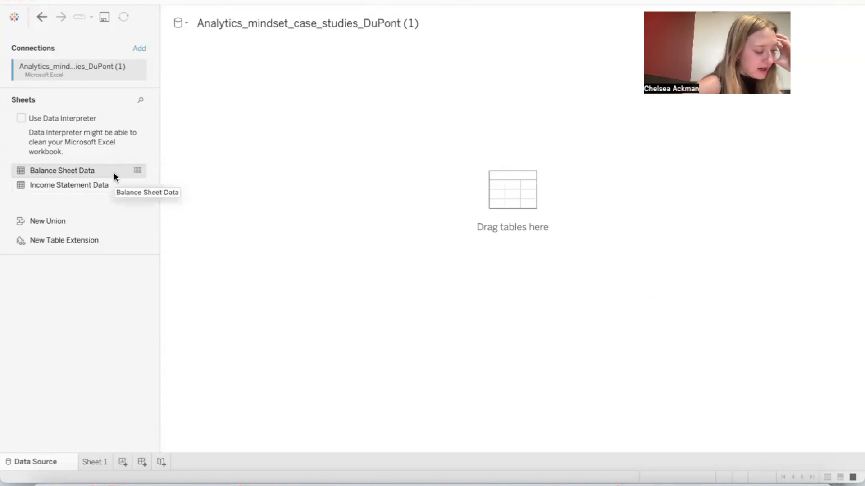
Step: Add the Balance Sheet Data and Income Statement Data tables to the data model and relate them on Ticker
{"action": "left_click_drag", "start_coordinate": [115, 172], "coordinate": [305, 135]}
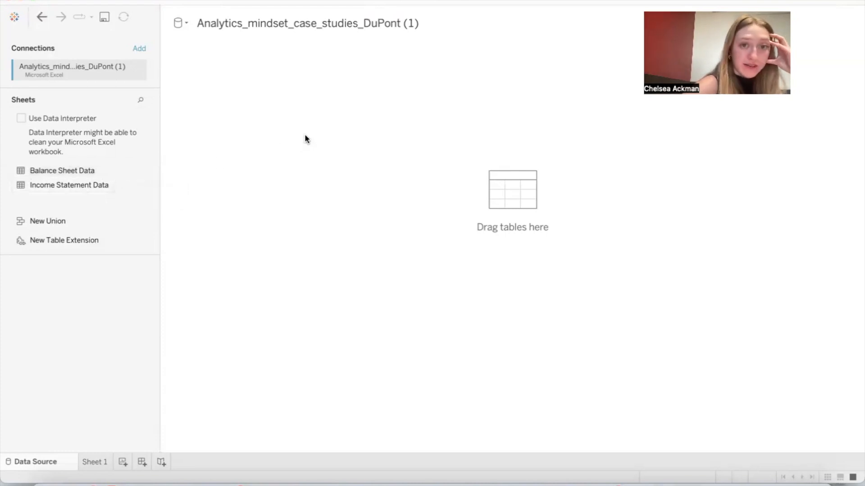
{"action": "left_click_drag", "start_coordinate": [69, 185], "coordinate": [368, 92]}
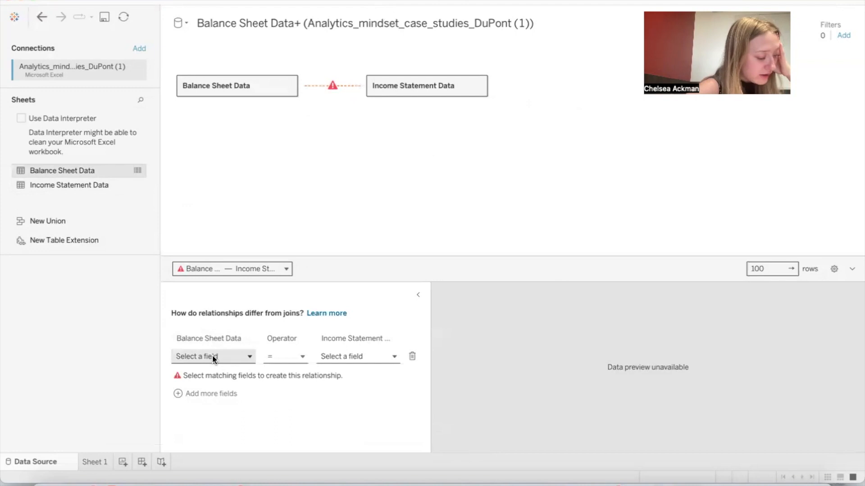
{"action": "left_click", "coordinate": [212, 355]}
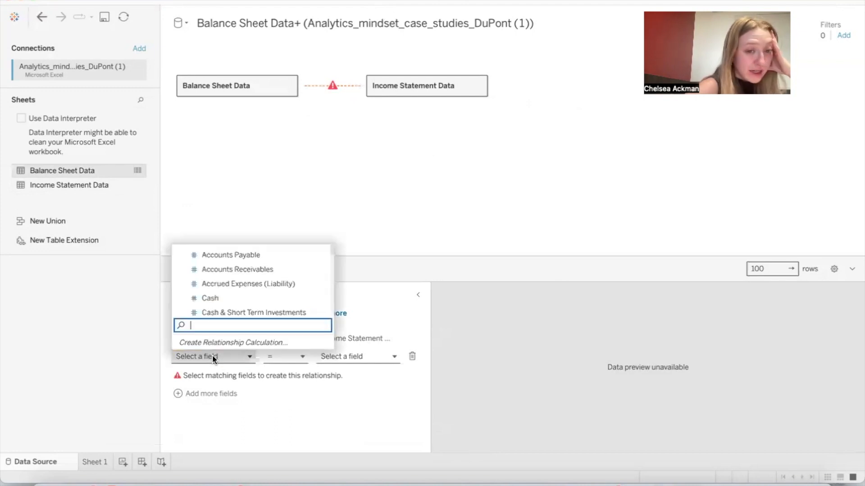
{"action": "scroll", "coordinate": [231, 299], "scroll_direction": "down", "scroll_amount": 5}
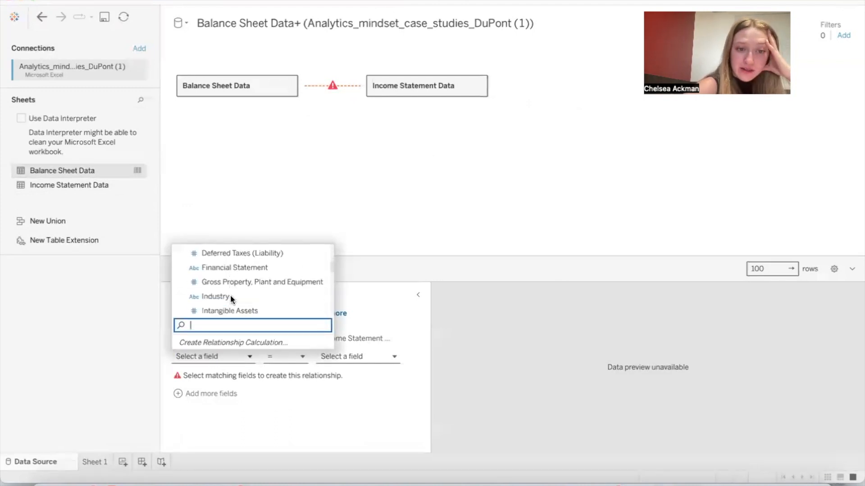
{"action": "scroll", "coordinate": [231, 294], "scroll_direction": "down", "scroll_amount": 4}
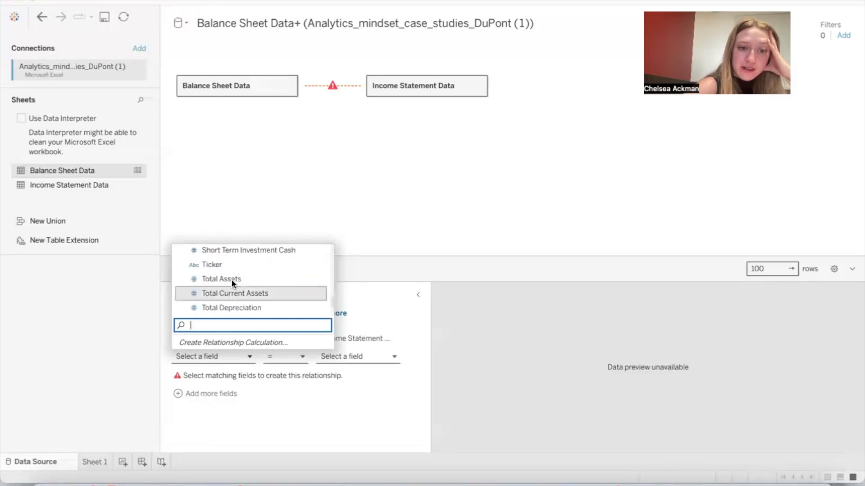
{"action": "left_click", "coordinate": [231, 264]}
{"action": "left_click", "coordinate": [350, 356]}
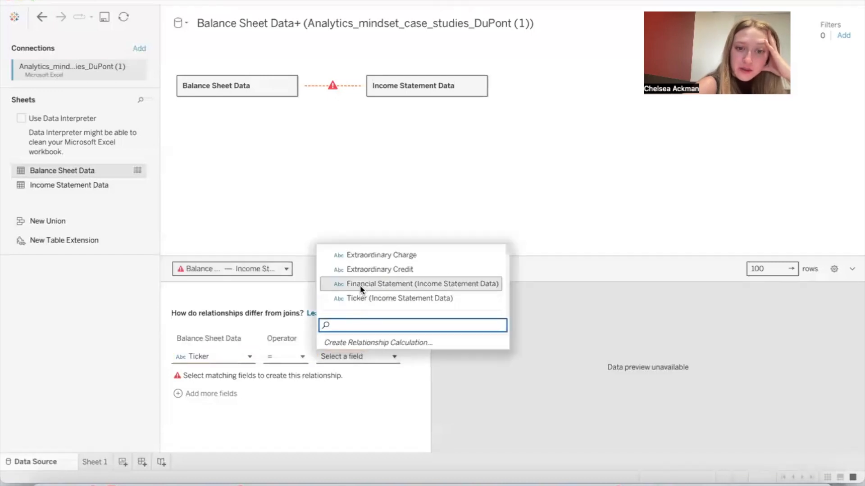
{"action": "left_click", "coordinate": [364, 298]}
Step: Add a second matching condition to the relationship, setting Year equal to Year (Income Statement Data)
{"action": "left_click", "coordinate": [203, 379]}
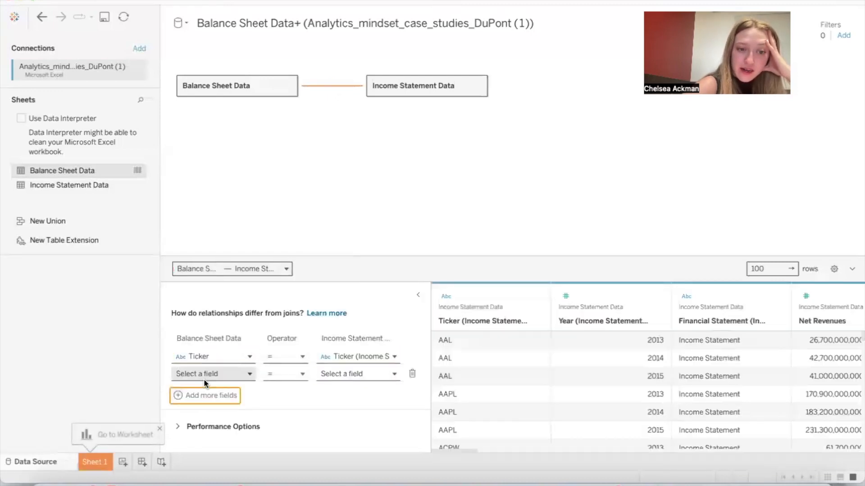
{"action": "left_click", "coordinate": [209, 376]}
{"action": "scroll", "coordinate": [229, 317], "scroll_direction": "down", "scroll_amount": 8}
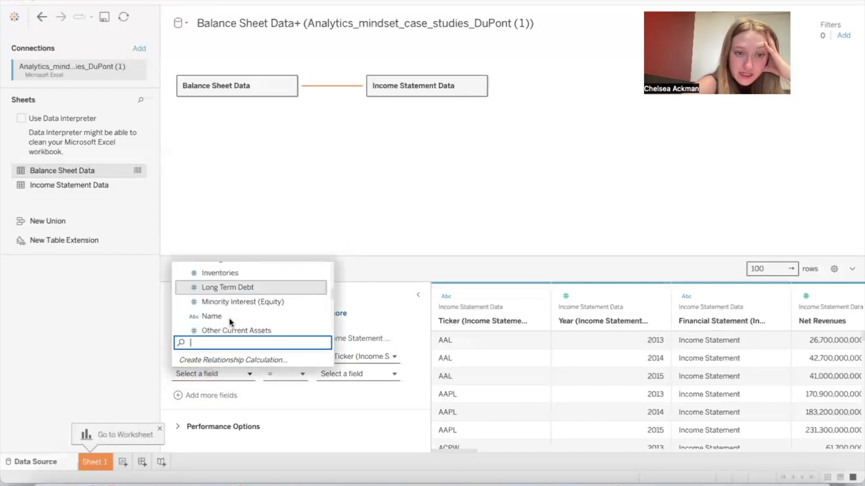
{"action": "left_click", "coordinate": [230, 322]}
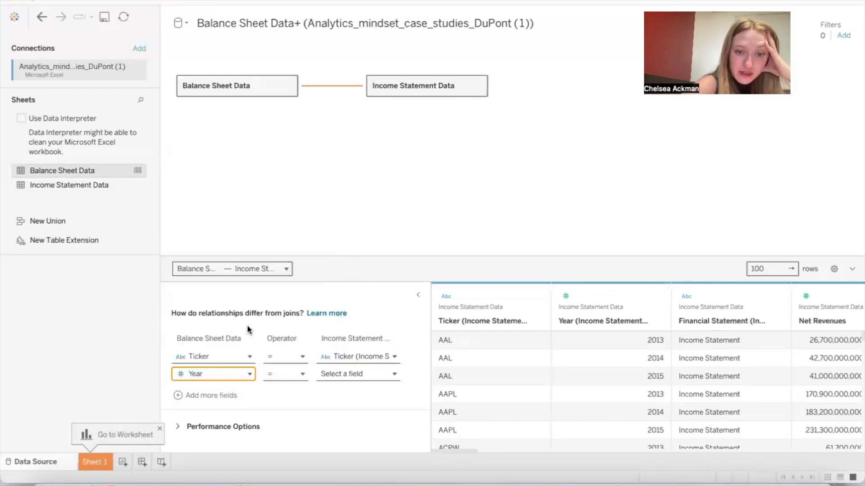
{"action": "left_click", "coordinate": [340, 376]}
{"action": "scroll", "coordinate": [368, 316], "scroll_direction": "down", "scroll_amount": 2}
{"action": "scroll", "coordinate": [374, 294], "scroll_direction": "down", "scroll_amount": 5}
{"action": "left_click", "coordinate": [374, 313]}
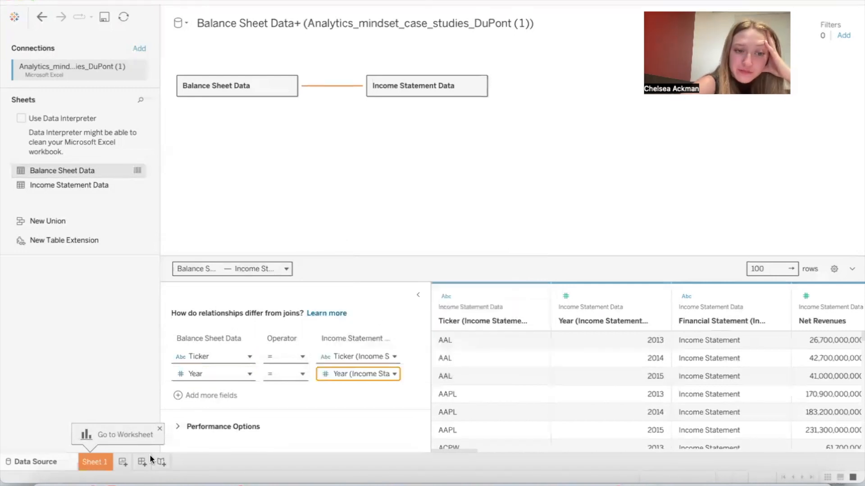
Step: Open Sheet 1 and arrange the Tableau window beside the Goodnotes case document so the Part II required questions are readable
{"action": "left_click", "coordinate": [101, 463]}
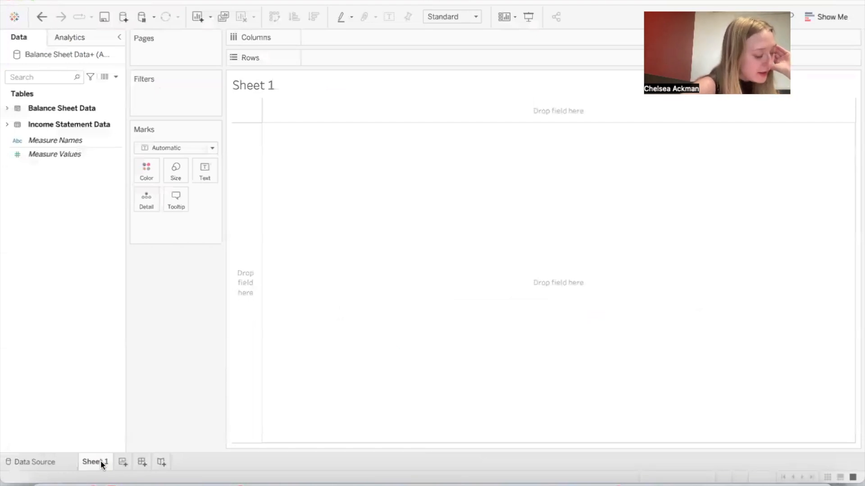
{"action": "left_click_drag", "start_coordinate": [612, 1], "coordinate": [422, 230]}
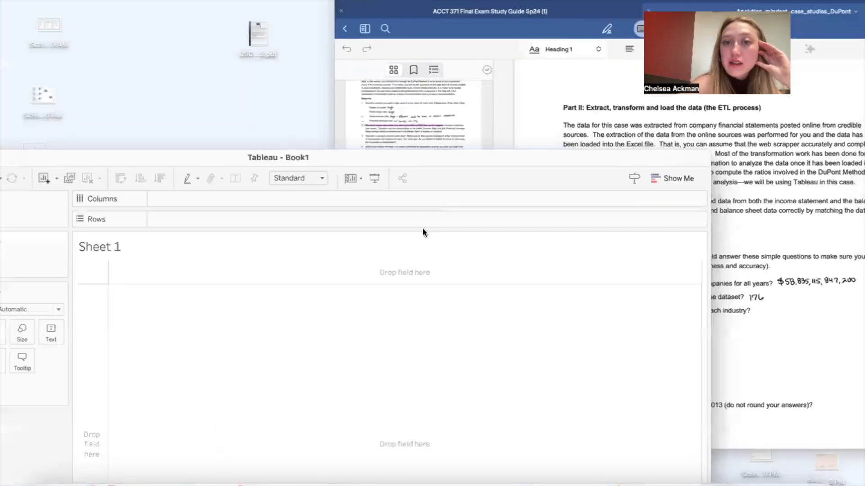
{"action": "left_click", "coordinate": [573, 145]}
{"action": "scroll", "coordinate": [569, 249], "scroll_direction": "down", "scroll_amount": 2}
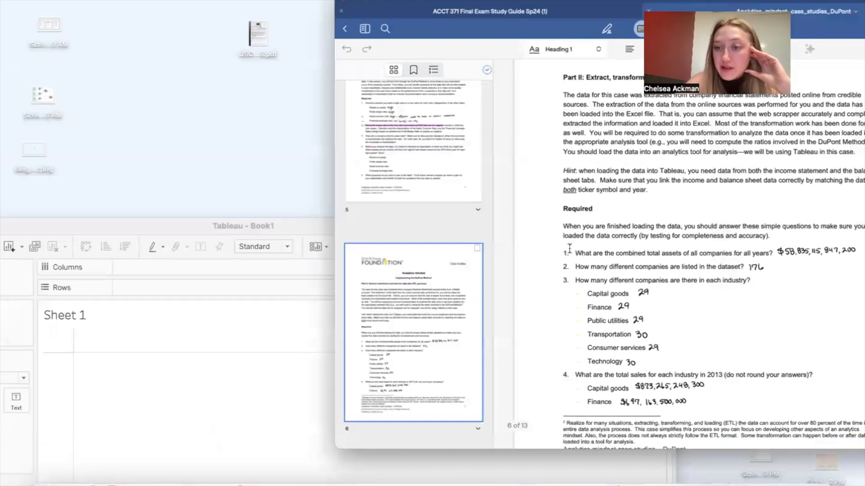
{"action": "left_click_drag", "start_coordinate": [305, 221], "coordinate": [344, 1]}
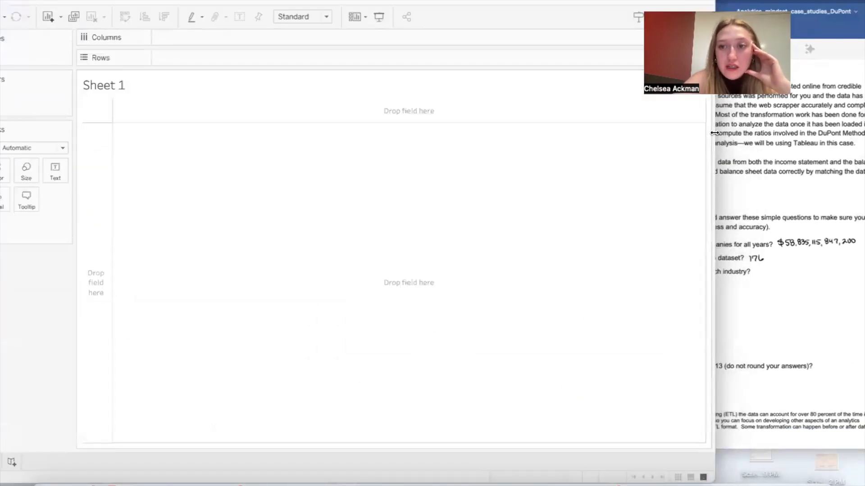
{"action": "left_click_drag", "start_coordinate": [715, 131], "coordinate": [446, 133]}
{"action": "left_click_drag", "start_coordinate": [426, 2], "coordinate": [572, 2]}
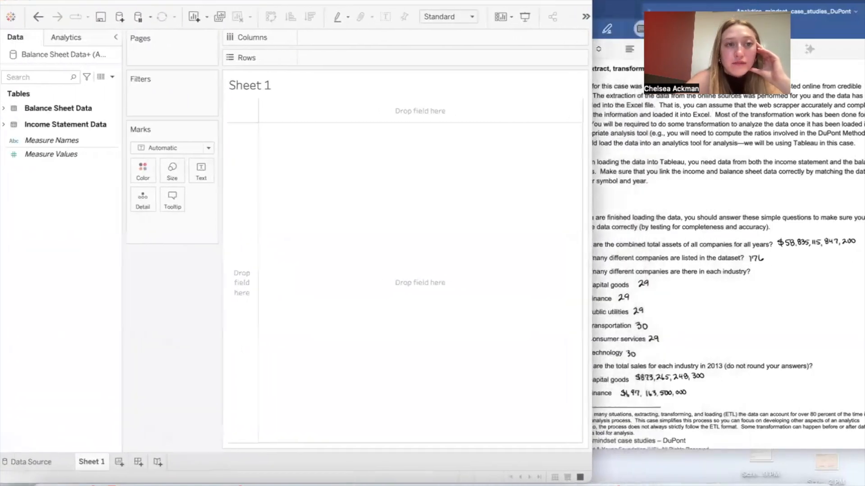
{"action": "left_click_drag", "start_coordinate": [592, 61], "coordinate": [526, 61]}
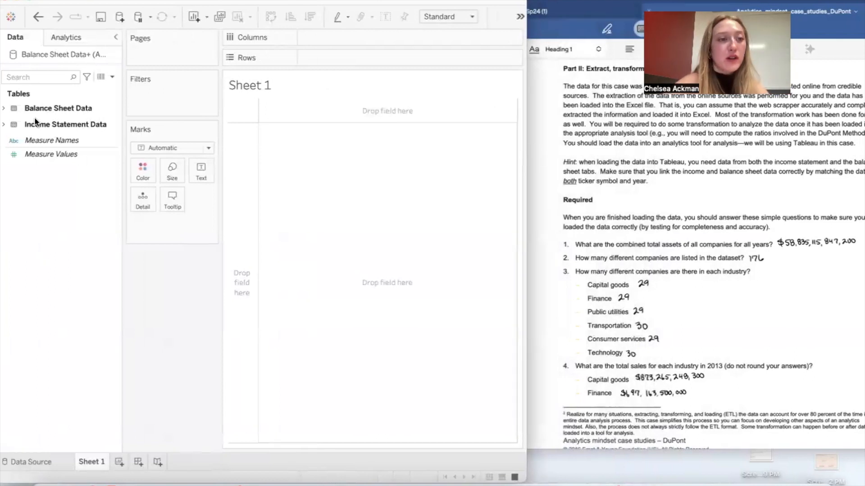
Step: Place the sum of Total Assets from Balance Sheet Data on Columns and check the bar's exact value
{"action": "left_click", "coordinate": [6, 109]}
{"action": "left_click", "coordinate": [4, 109]}
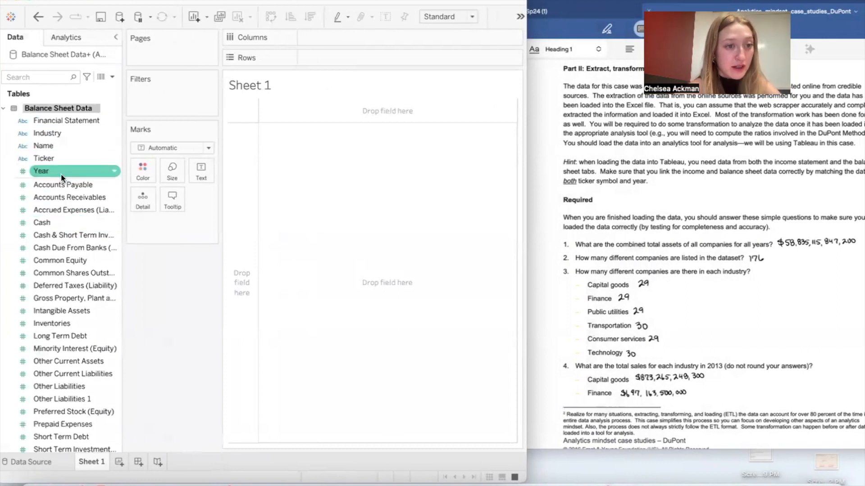
{"action": "scroll", "coordinate": [74, 273], "scroll_direction": "down", "scroll_amount": 1}
{"action": "scroll", "coordinate": [68, 360], "scroll_direction": "down", "scroll_amount": 3}
{"action": "mouse_move", "coordinate": [54, 412]}
{"action": "left_mouse_down"}
{"action": "mouse_move", "coordinate": [285, 127]}
{"action": "mouse_move", "coordinate": [330, 36]}
{"action": "mouse_move", "coordinate": [339, 37]}
{"action": "left_mouse_up"}
{"action": "right_click", "coordinate": [340, 36]}
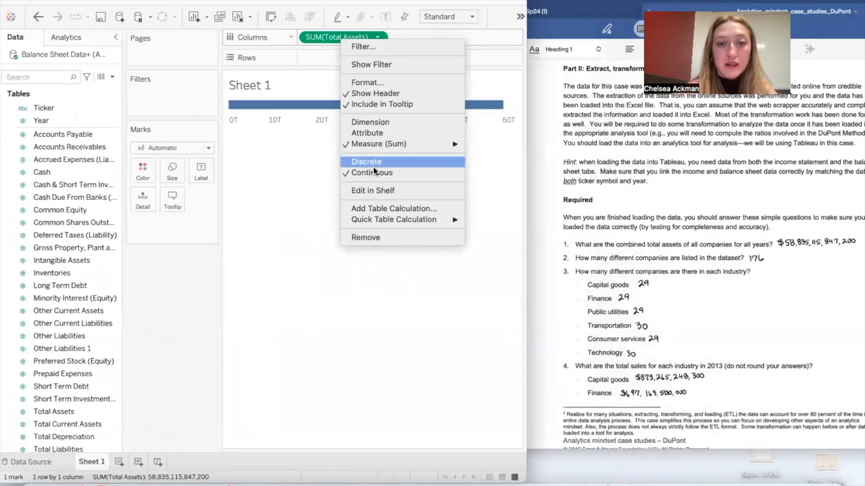
{"action": "left_click", "coordinate": [317, 84]}
{"action": "mouse_move", "coordinate": [504, 109]}
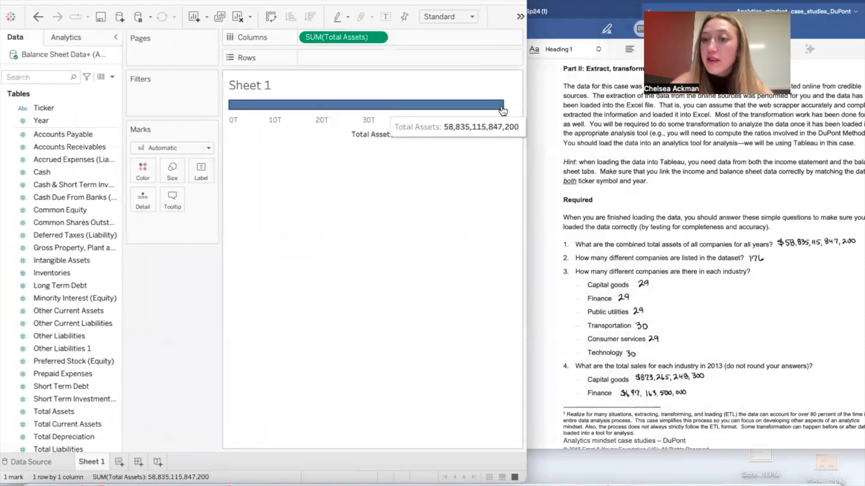
Step: Replace Total Assets on Columns with the Name field from Balance Sheet Data
{"action": "left_click_drag", "start_coordinate": [356, 38], "coordinate": [175, 389]}
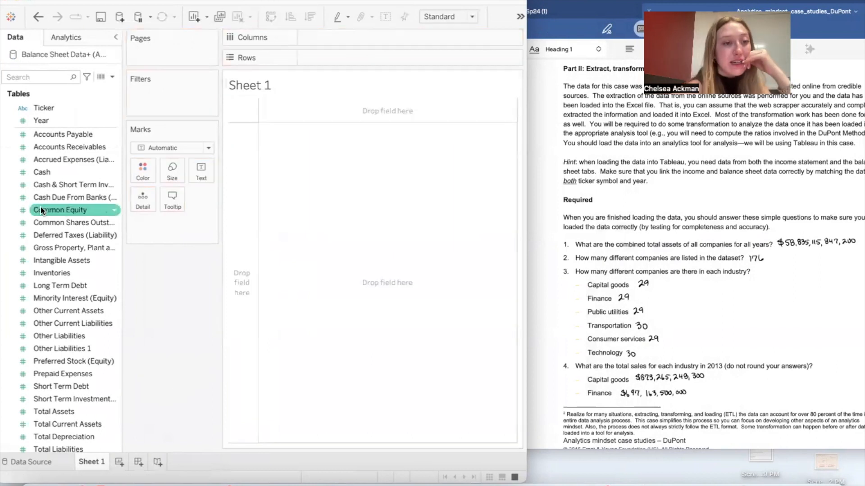
{"action": "scroll", "coordinate": [51, 182], "scroll_direction": "up", "scroll_amount": 3}
{"action": "scroll", "coordinate": [51, 182], "scroll_direction": "up", "scroll_amount": 1}
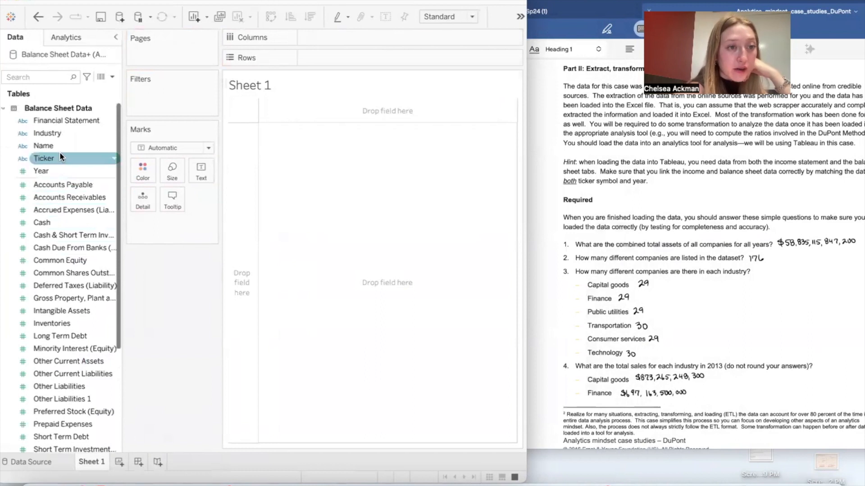
{"action": "left_click_drag", "start_coordinate": [55, 148], "coordinate": [320, 37]}
{"action": "left_click_drag", "start_coordinate": [70, 146], "coordinate": [334, 36]}
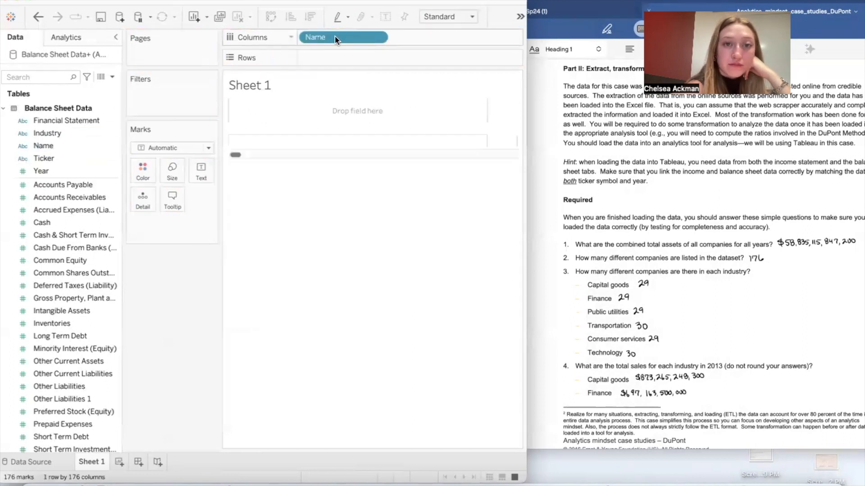
Step: Convert the Name field on Columns to a Count measure and check the bar's value
{"action": "right_click", "coordinate": [345, 40]}
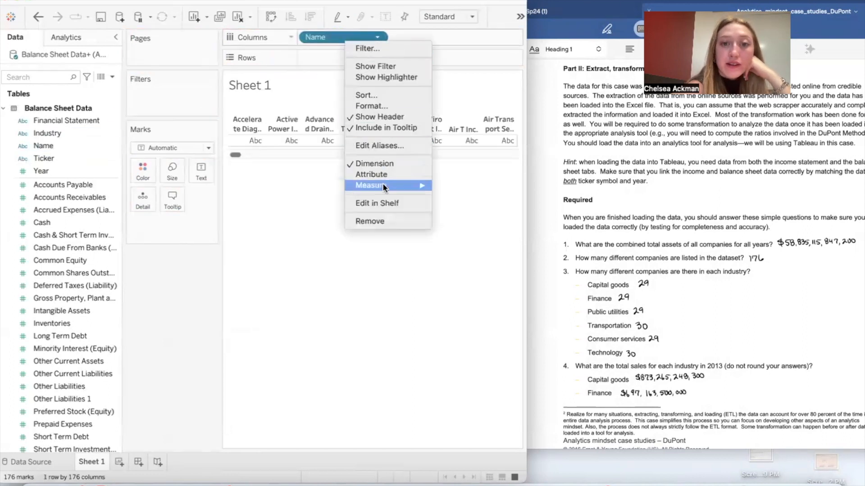
{"action": "mouse_move", "coordinate": [383, 187]}
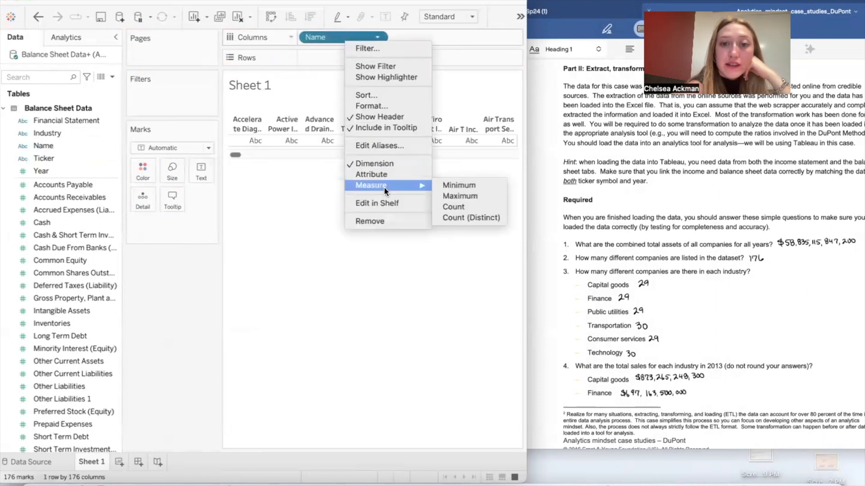
{"action": "left_click", "coordinate": [461, 207]}
{"action": "mouse_move", "coordinate": [498, 111]}
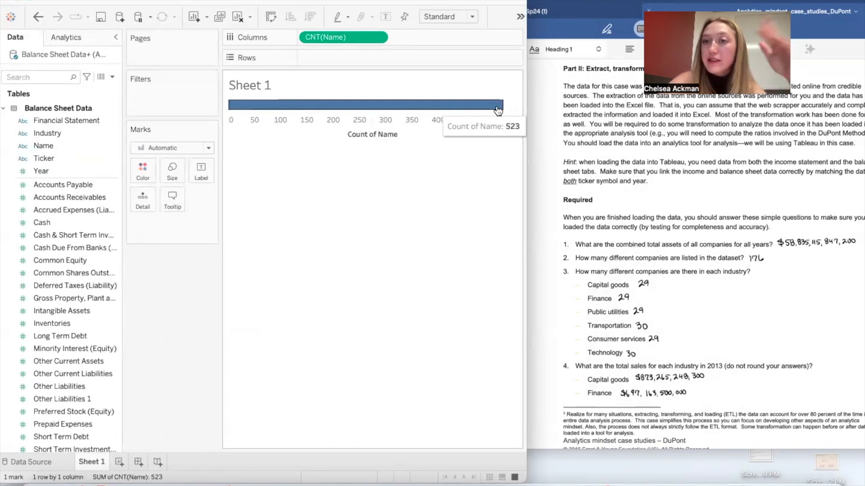
Step: Change the Name measure on Columns from Count to Count (Distinct) to count the different companies
{"action": "right_click", "coordinate": [356, 38]}
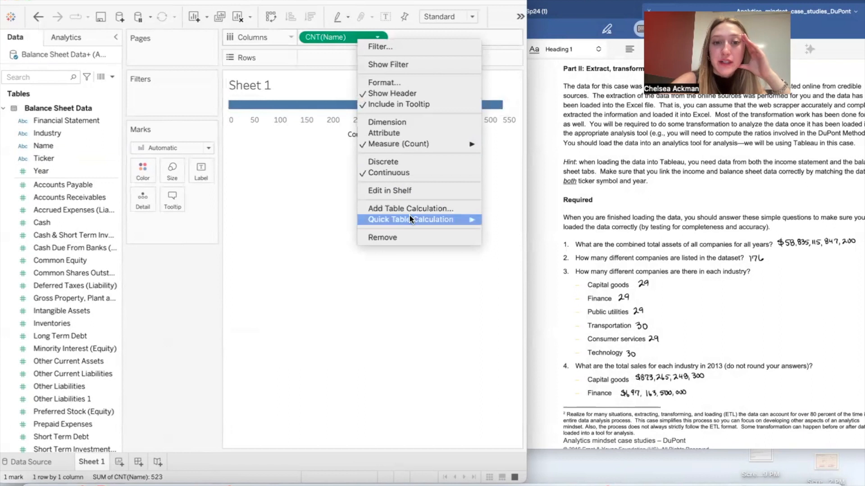
{"action": "mouse_move", "coordinate": [405, 145]}
{"action": "left_click", "coordinate": [513, 177]}
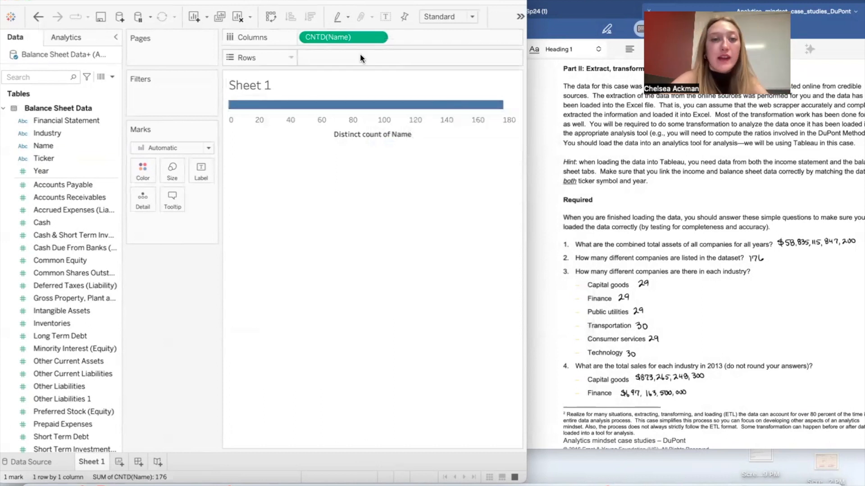
Step: Clear Columns, then chart the distinct count of Name on Rows against Industry on Columns
{"action": "left_click_drag", "start_coordinate": [351, 36], "coordinate": [150, 259]}
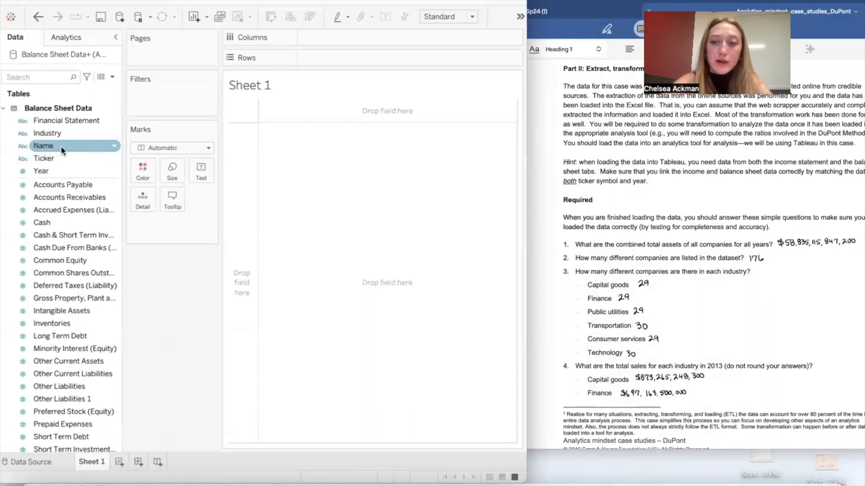
{"action": "left_click_drag", "start_coordinate": [61, 147], "coordinate": [339, 57]}
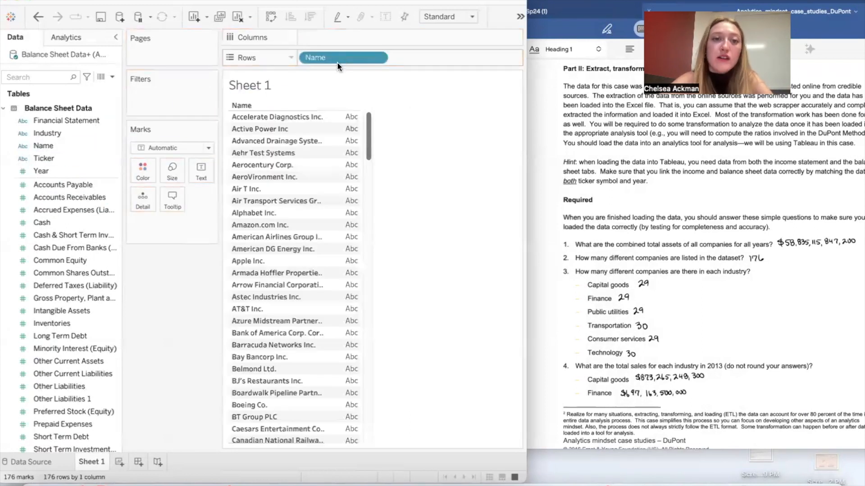
{"action": "left_click_drag", "start_coordinate": [45, 158], "coordinate": [364, 37]}
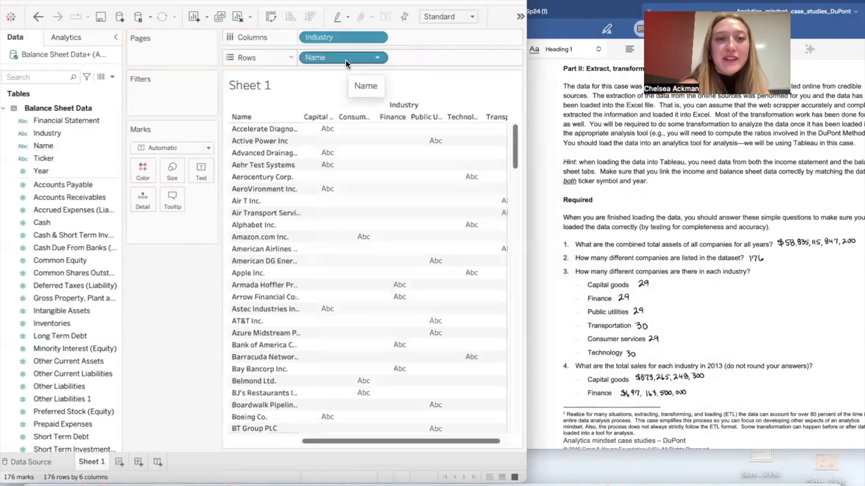
{"action": "left_click", "coordinate": [377, 57]}
{"action": "mouse_move", "coordinate": [344, 209]}
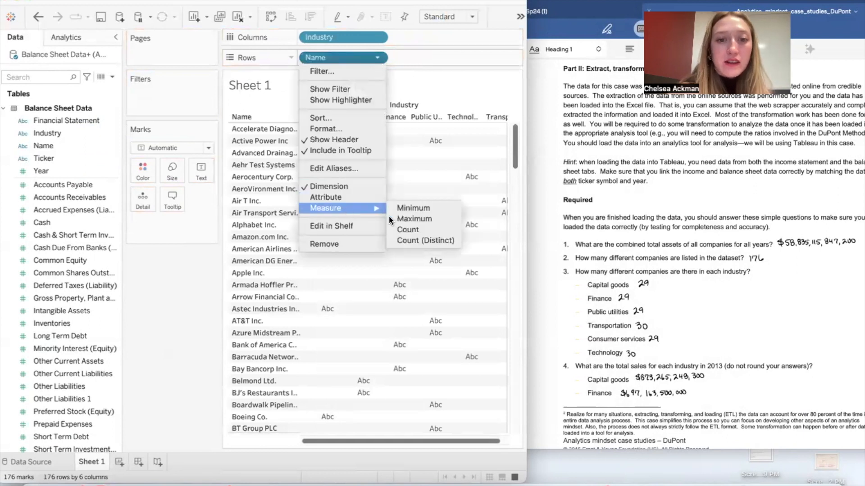
{"action": "left_click", "coordinate": [413, 241]}
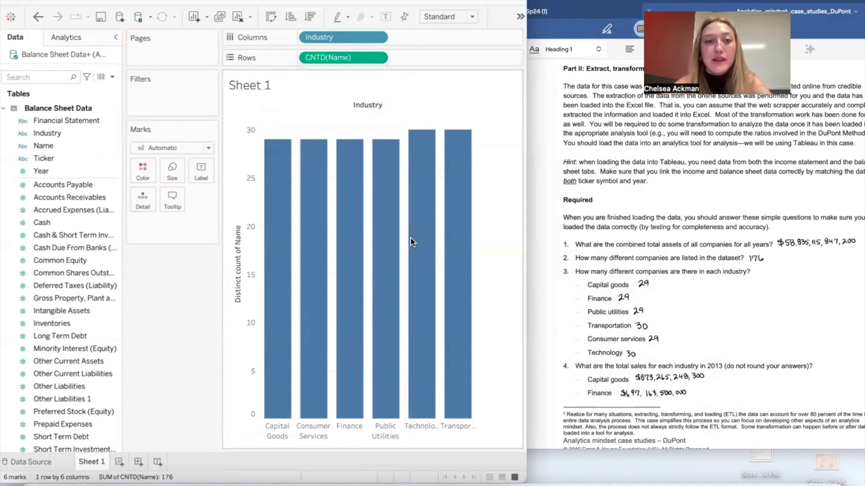
Step: Color the bars by Industry and hide the color legend card
{"action": "left_click", "coordinate": [78, 134]}
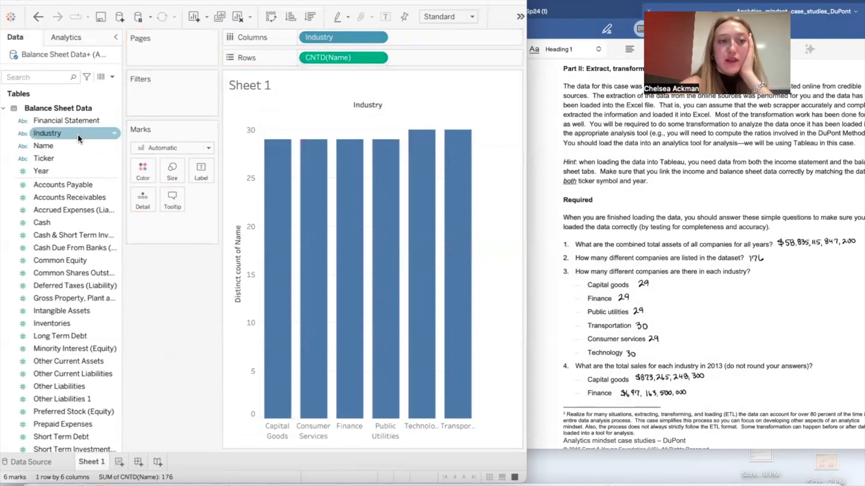
{"action": "left_click_drag", "start_coordinate": [74, 134], "coordinate": [136, 170]}
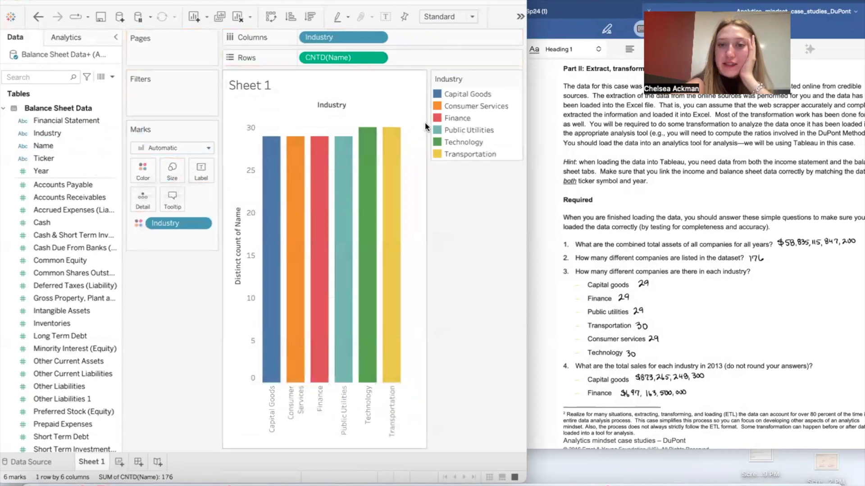
{"action": "left_click", "coordinate": [516, 78]}
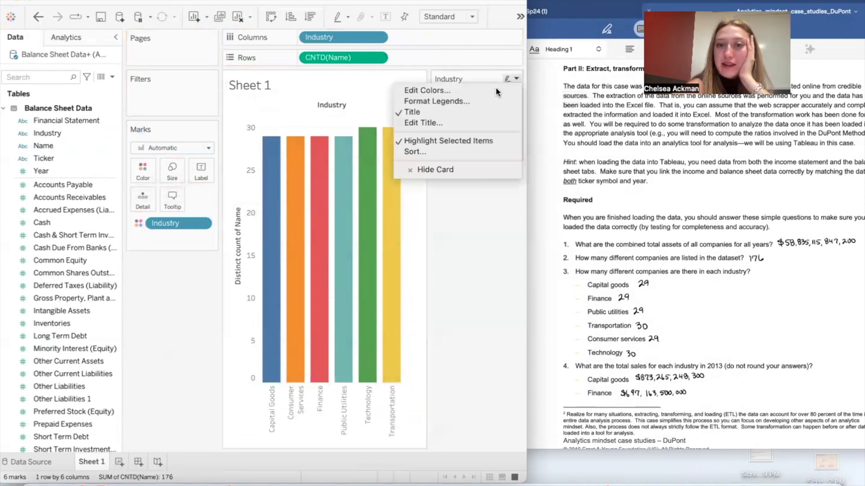
{"action": "left_click", "coordinate": [472, 167]}
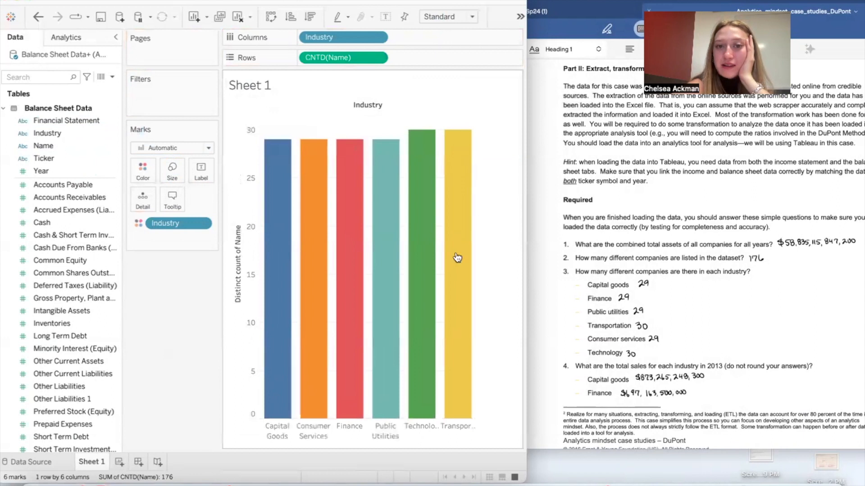
Step: Label each industry bar with the distinct count of Name
{"action": "mouse_move", "coordinate": [290, 196]}
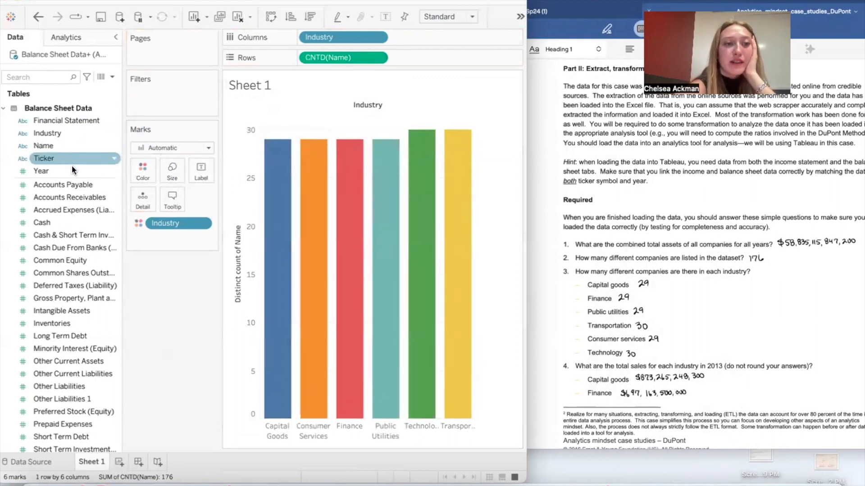
{"action": "left_click_drag", "start_coordinate": [72, 146], "coordinate": [208, 175]}
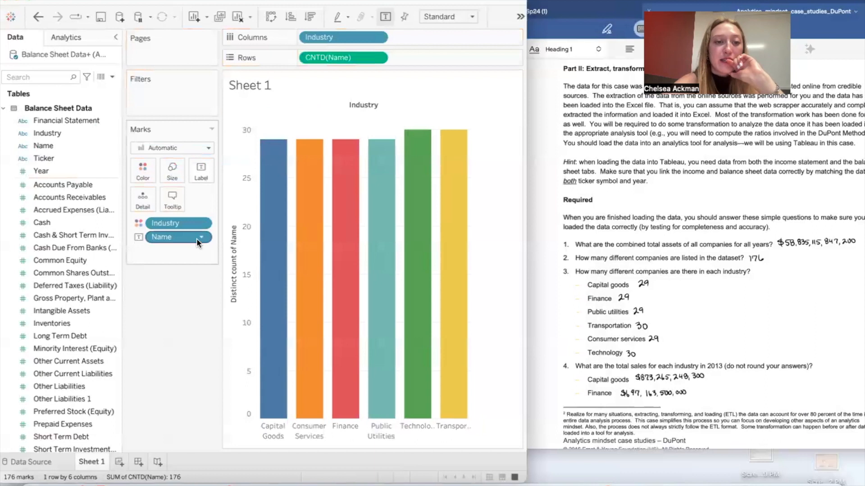
{"action": "left_click", "coordinate": [202, 238]}
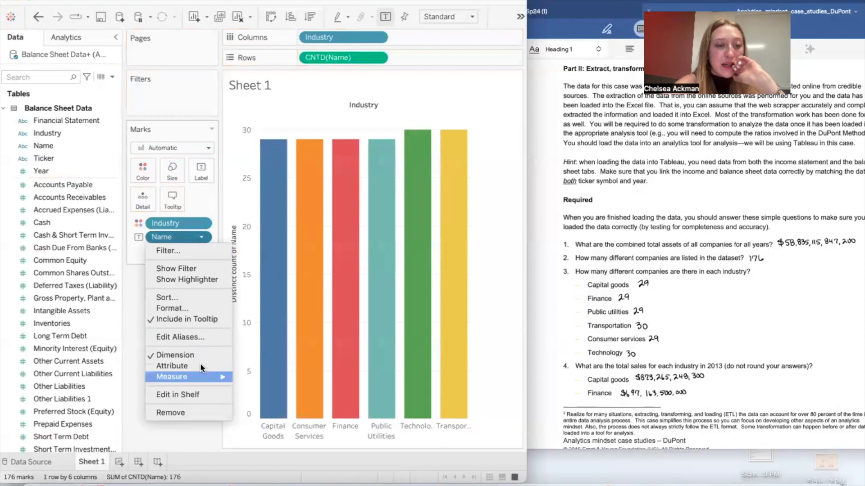
{"action": "mouse_move", "coordinate": [203, 376]}
{"action": "left_click", "coordinate": [280, 407]}
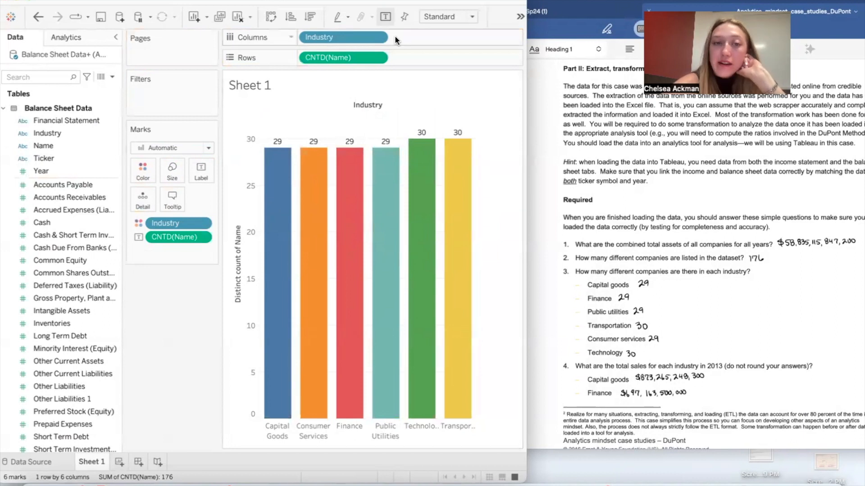
Step: Remove all fields from Columns, Rows and Marks, and review question 4 on 2013 industry sales in the case document
{"action": "mouse_move", "coordinate": [360, 37]}
{"action": "left_mouse_down"}
{"action": "mouse_move", "coordinate": [211, 205]}
{"action": "mouse_move", "coordinate": [377, 29]}
{"action": "mouse_move", "coordinate": [364, 33]}
{"action": "left_mouse_up"}
{"action": "left_click_drag", "start_coordinate": [349, 68], "coordinate": [179, 299]}
{"action": "scroll", "coordinate": [570, 264], "scroll_direction": "down", "scroll_amount": 2}
{"action": "scroll", "coordinate": [569, 265], "scroll_direction": "down", "scroll_amount": 5}
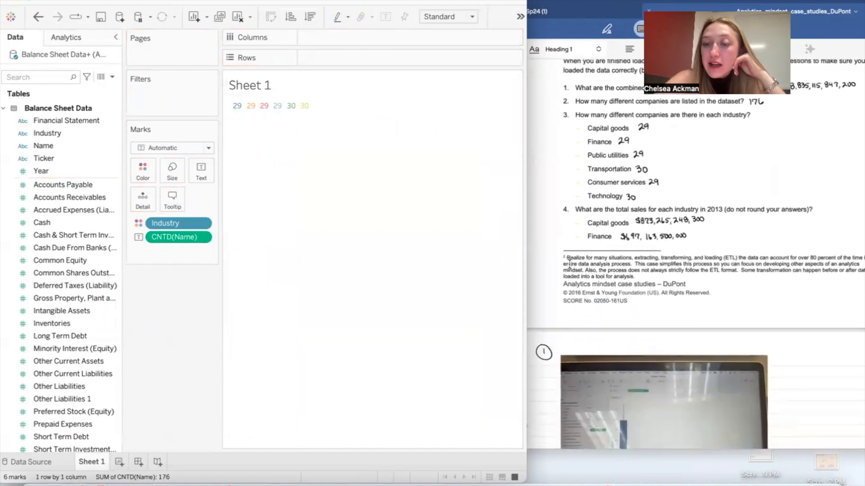
{"action": "scroll", "coordinate": [569, 265], "scroll_direction": "down", "scroll_amount": 2}
{"action": "scroll", "coordinate": [570, 264], "scroll_direction": "up", "scroll_amount": 2}
{"action": "scroll", "coordinate": [570, 264], "scroll_direction": "up", "scroll_amount": 3}
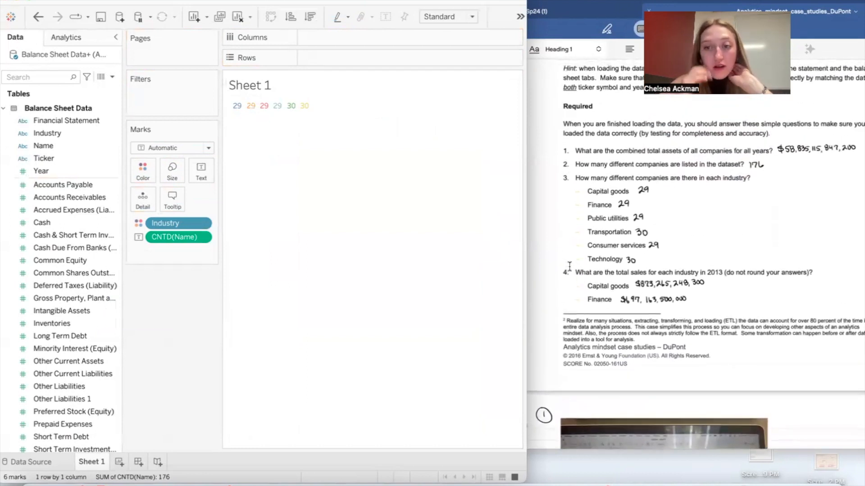
{"action": "left_click_drag", "start_coordinate": [194, 220], "coordinate": [61, 252]}
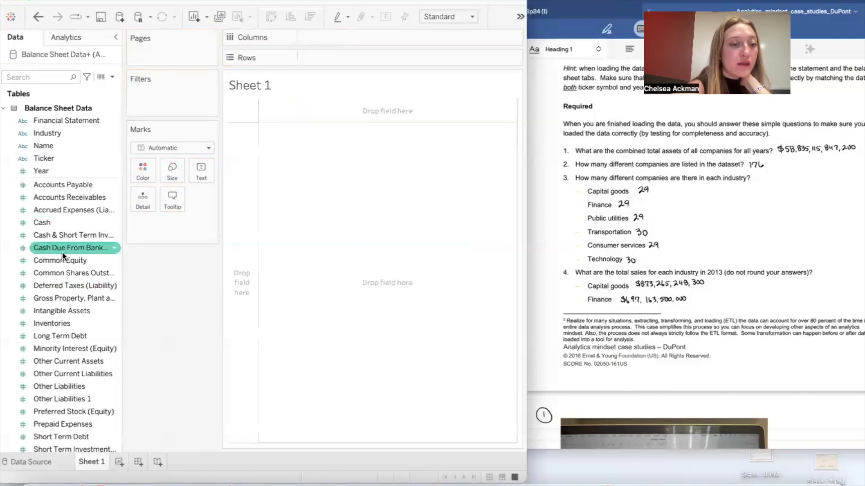
Step: Expand Income Statement Data and place the sum of Net Revenues on Columns
{"action": "scroll", "coordinate": [68, 361], "scroll_direction": "down", "scroll_amount": 5}
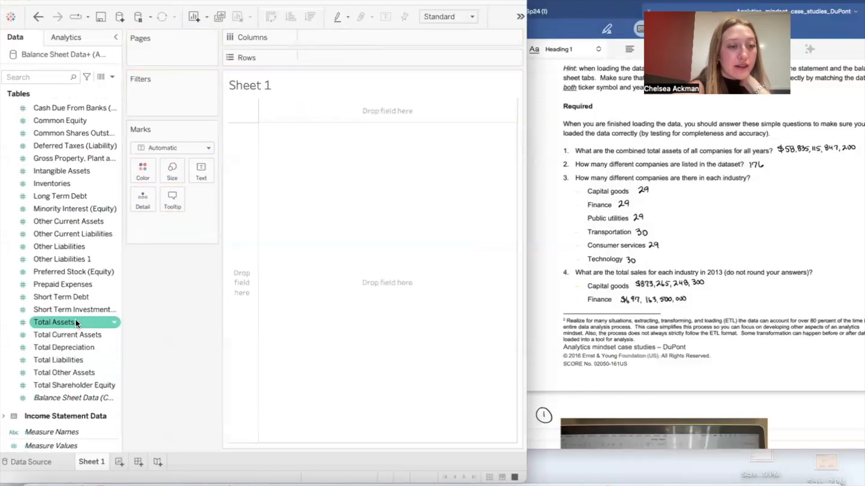
{"action": "left_click", "coordinate": [4, 416]}
{"action": "scroll", "coordinate": [43, 414], "scroll_direction": "down", "scroll_amount": 11}
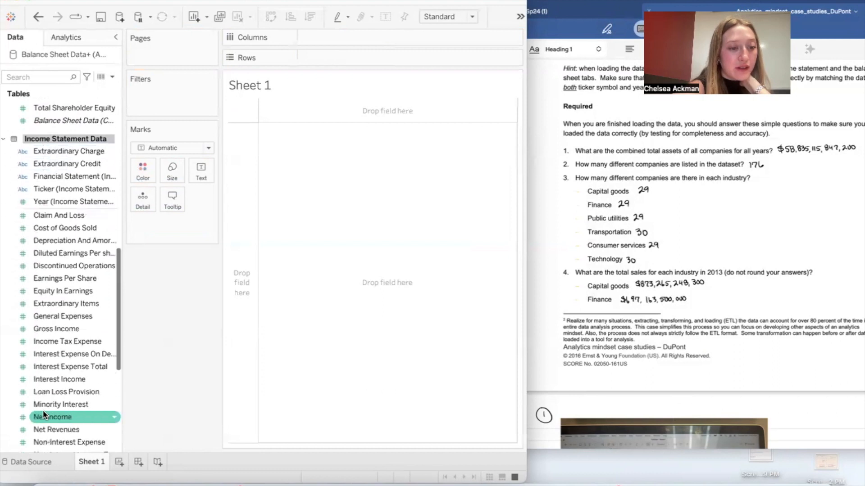
{"action": "scroll", "coordinate": [59, 344], "scroll_direction": "down", "scroll_amount": 6}
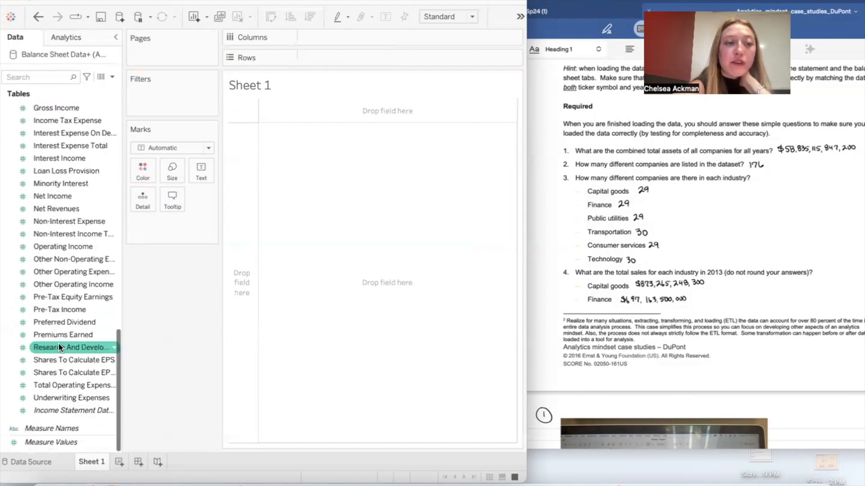
{"action": "scroll", "coordinate": [59, 344], "scroll_direction": "up", "scroll_amount": 1}
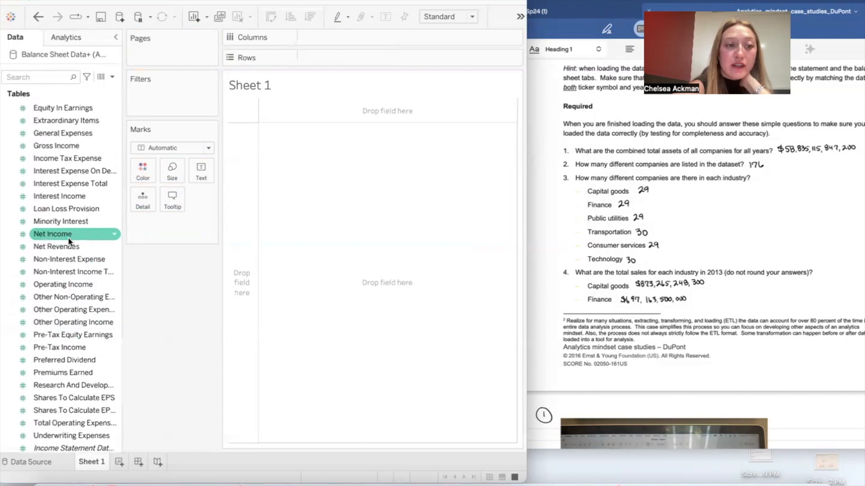
{"action": "left_click_drag", "start_coordinate": [71, 245], "coordinate": [337, 36]}
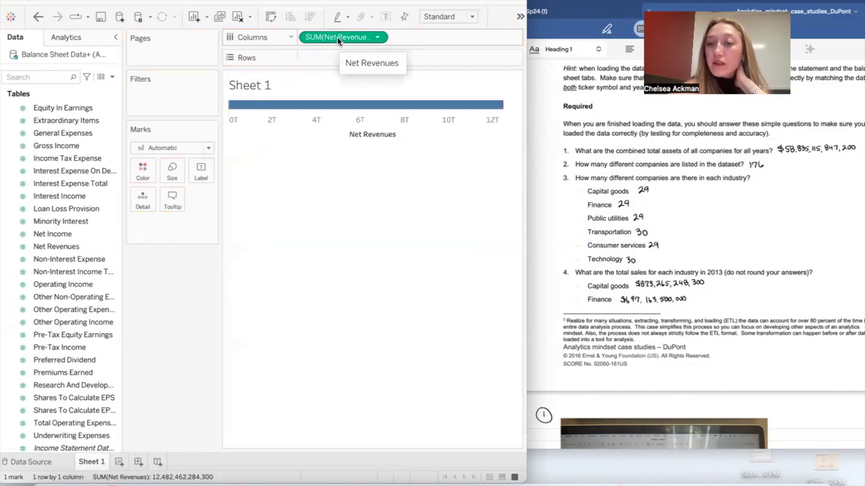
{"action": "mouse_move", "coordinate": [337, 36]}
{"action": "left_mouse_down"}
{"action": "mouse_move", "coordinate": [339, 58]}
{"action": "mouse_move", "coordinate": [341, 38]}
{"action": "left_mouse_up"}
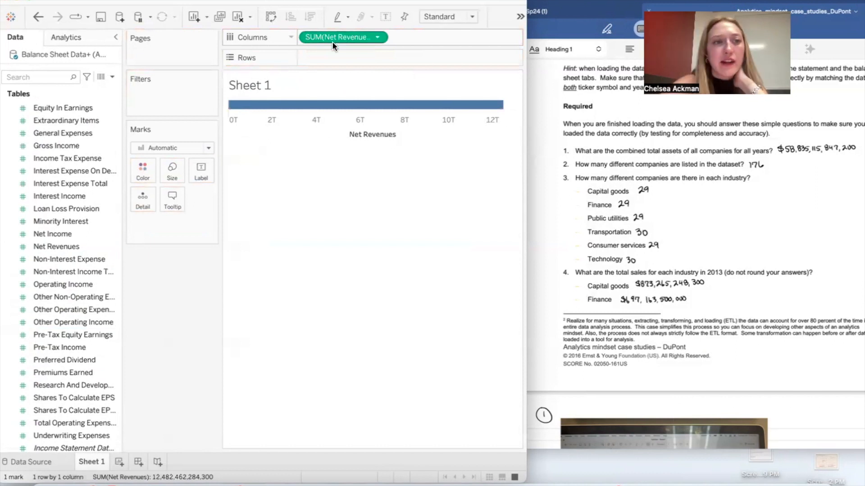
Step: Break Net Revenues down by Industry from Balance Sheet Data and swap rows and columns to get vertical bars
{"action": "scroll", "coordinate": [63, 153], "scroll_direction": "up", "scroll_amount": 10}
{"action": "left_click_drag", "start_coordinate": [60, 132], "coordinate": [348, 57]}
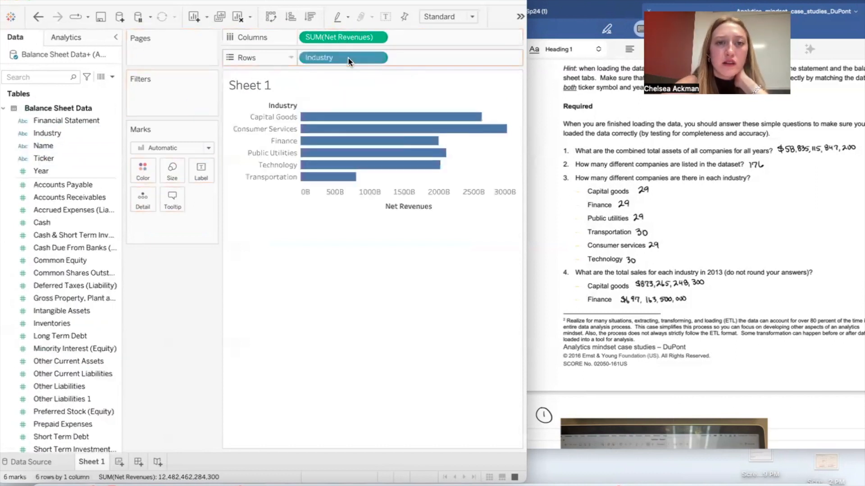
{"action": "left_click", "coordinate": [271, 17]}
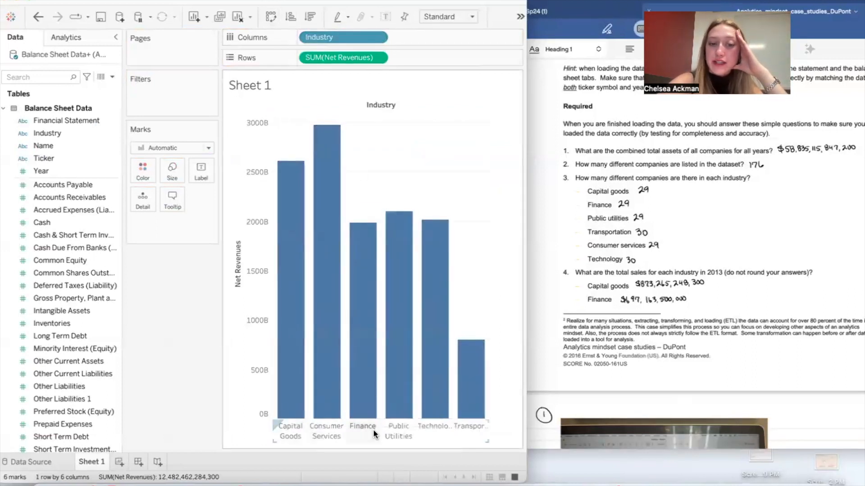
Step: Check the industry bars' Net Revenues values and sort the industries in descending order of Net Revenues
{"action": "mouse_move", "coordinate": [344, 393]}
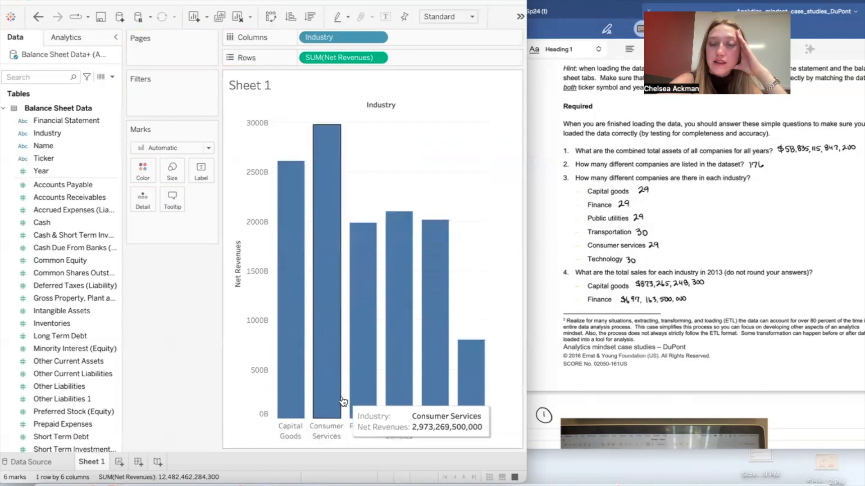
{"action": "mouse_move", "coordinate": [280, 280]}
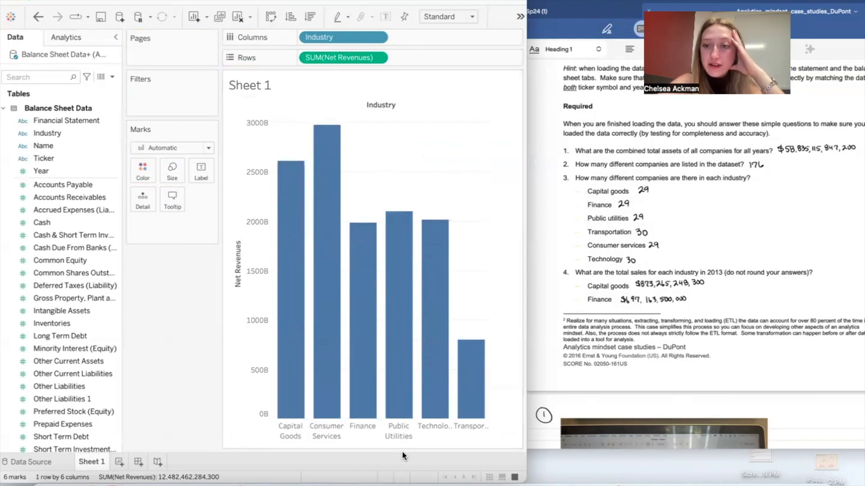
{"action": "left_click", "coordinate": [306, 16]}
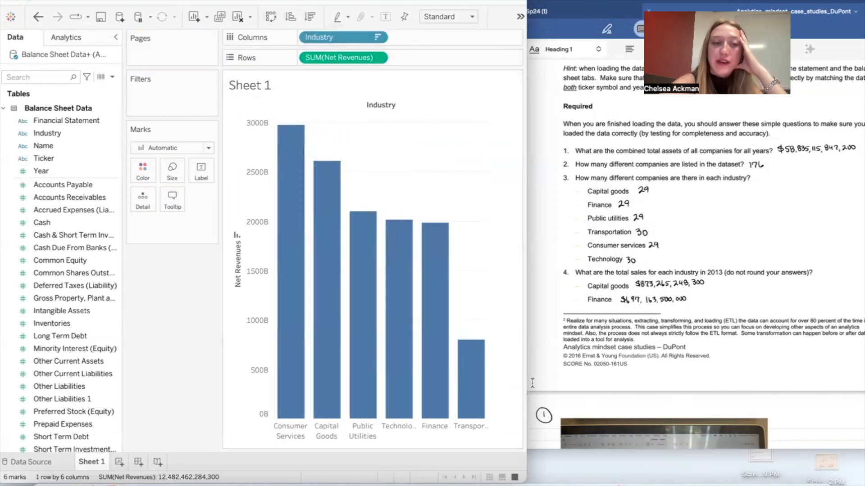
Step: Color the bars by Industry and label them with the sum of Net Revenues, then switch to the Goodnotes case document
{"action": "left_click_drag", "start_coordinate": [61, 134], "coordinate": [140, 170]}
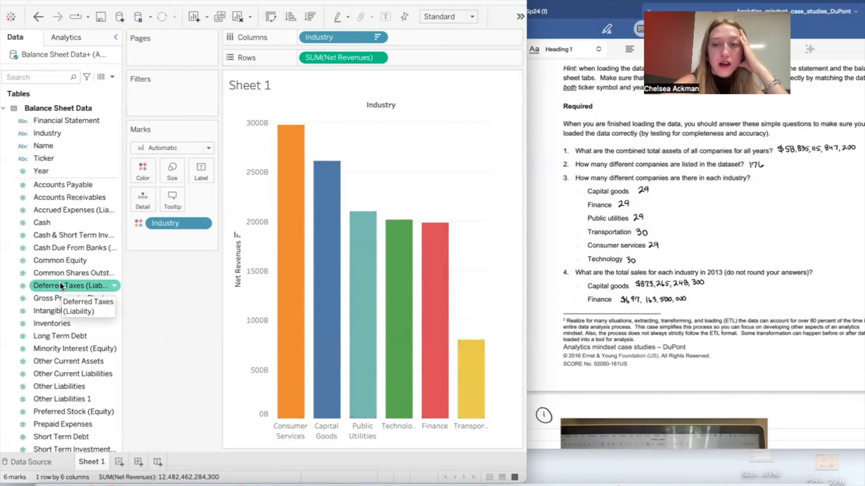
{"action": "scroll", "coordinate": [69, 342], "scroll_direction": "down", "scroll_amount": 5}
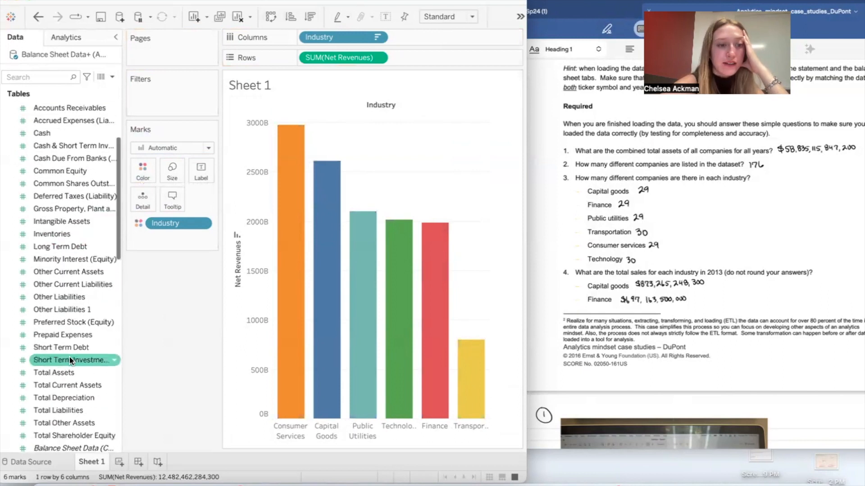
{"action": "scroll", "coordinate": [67, 201], "scroll_direction": "up", "scroll_amount": 2}
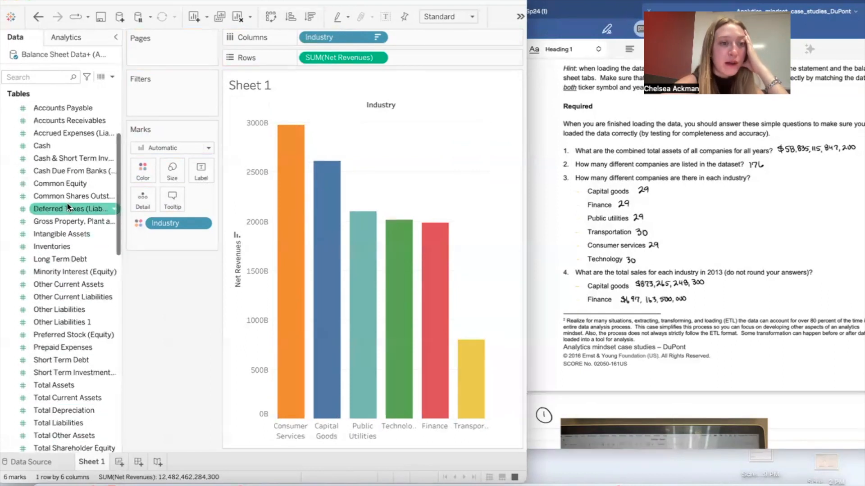
{"action": "scroll", "coordinate": [66, 202], "scroll_direction": "down", "scroll_amount": 5}
{"action": "scroll", "coordinate": [67, 205], "scroll_direction": "down", "scroll_amount": 15}
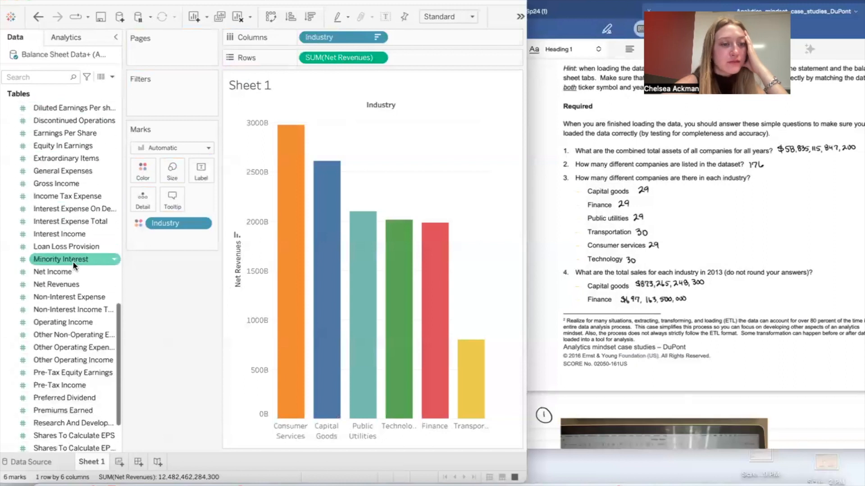
{"action": "left_click_drag", "start_coordinate": [70, 289], "coordinate": [200, 176]}
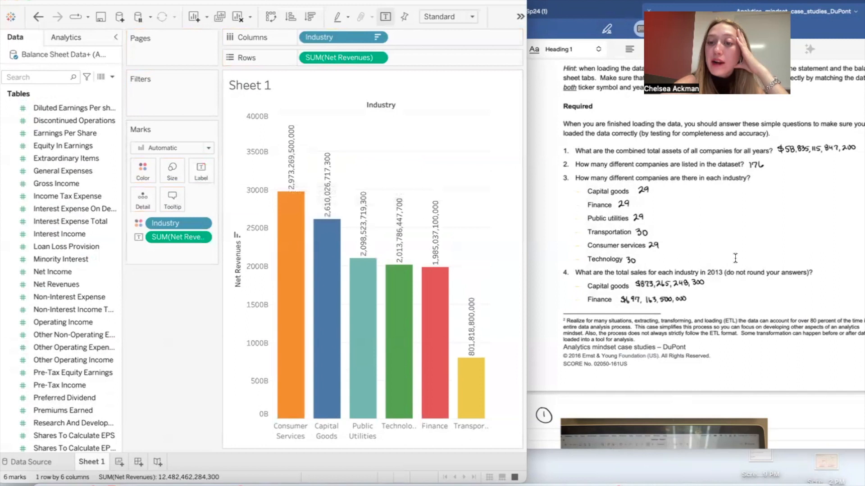
{"action": "left_click", "coordinate": [714, 276]}
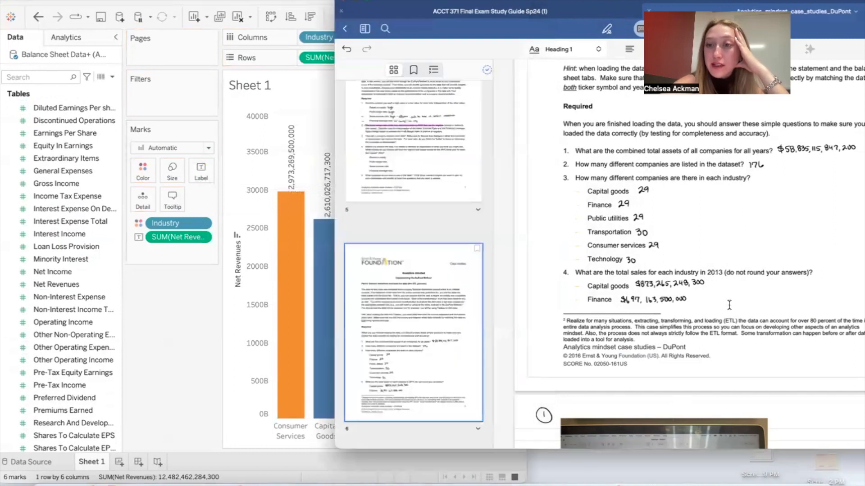
Step: Switch back to Tableau and filter the industry chart by Year from Income Statement Data, limiting the range to 2013 through 2013
{"action": "left_click", "coordinate": [193, 351]}
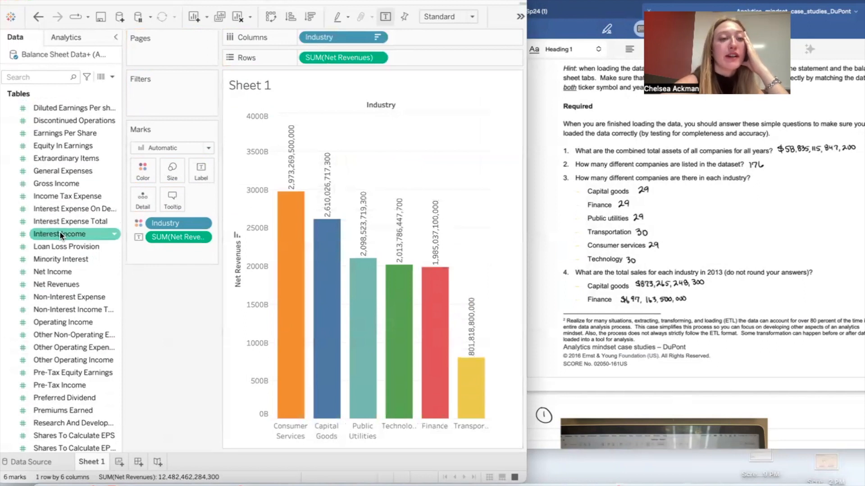
{"action": "scroll", "coordinate": [59, 231], "scroll_direction": "down", "scroll_amount": 2}
{"action": "scroll", "coordinate": [60, 231], "scroll_direction": "up", "scroll_amount": 6}
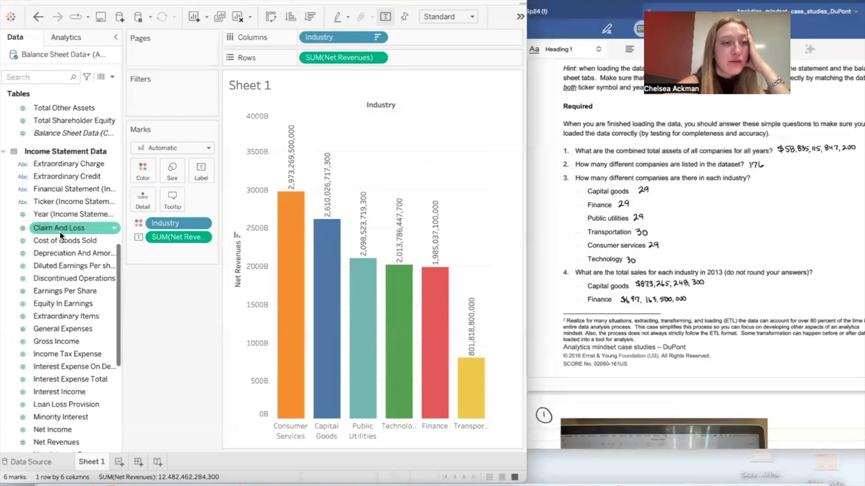
{"action": "scroll", "coordinate": [59, 232], "scroll_direction": "up", "scroll_amount": 1}
{"action": "left_click_drag", "start_coordinate": [58, 239], "coordinate": [155, 98]}
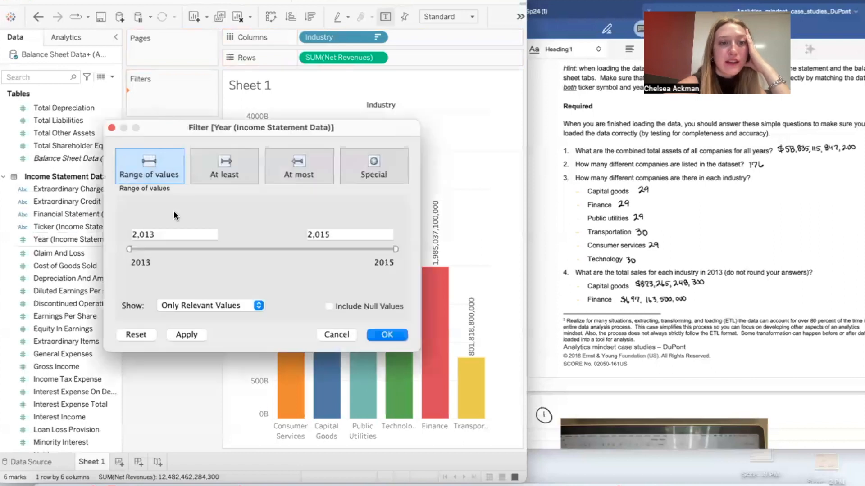
{"action": "left_click_drag", "start_coordinate": [394, 249], "coordinate": [57, 240]}
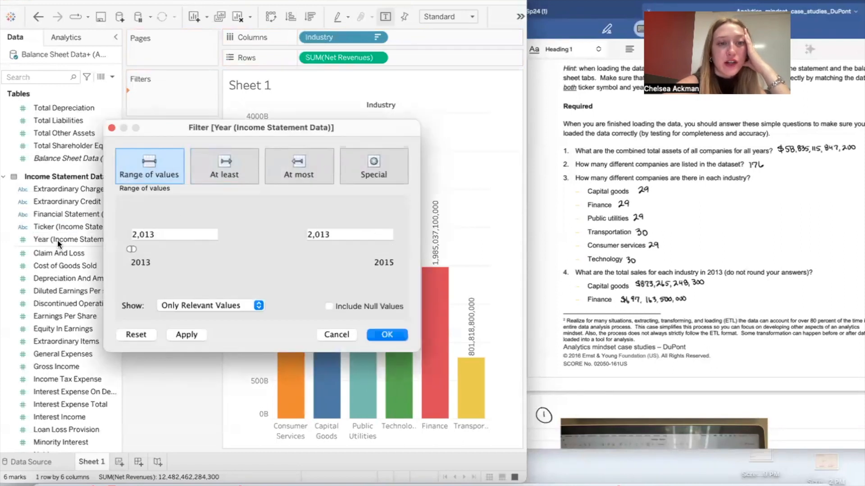
{"action": "left_click", "coordinate": [383, 335]}
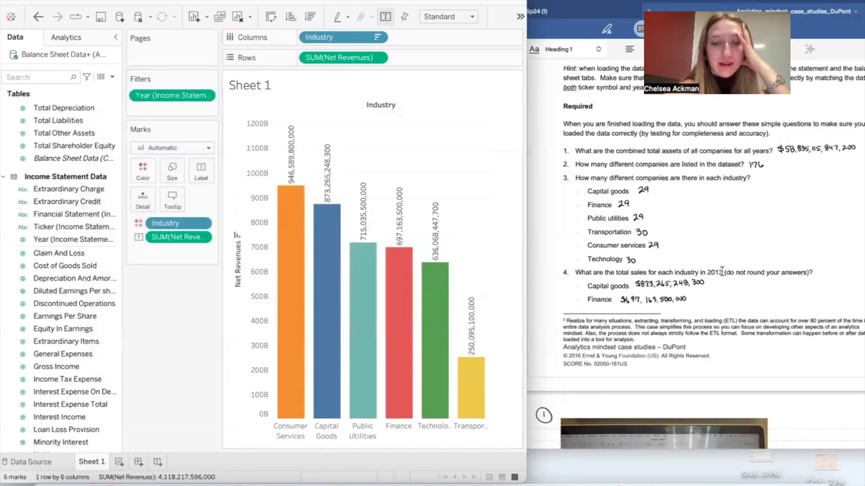
Step: Compare each industry bar's 2013 Net Revenues with the handwritten question 4 answers in the case document
{"action": "mouse_move", "coordinate": [325, 259]}
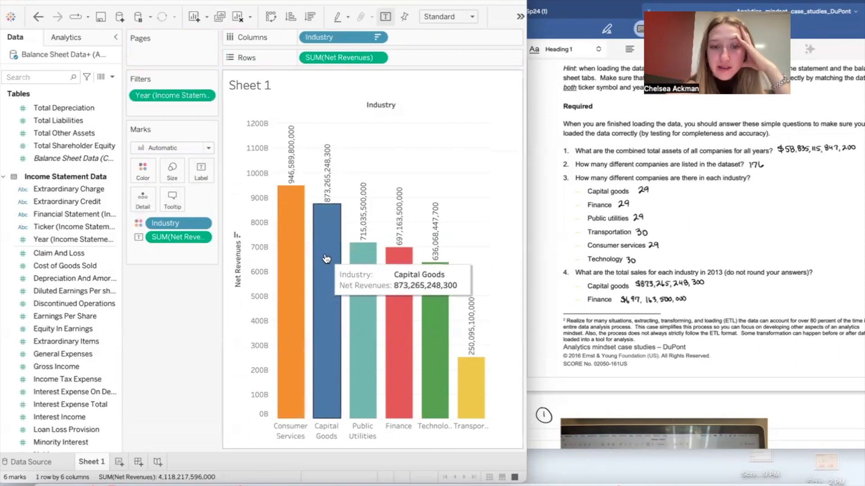
{"action": "mouse_move", "coordinate": [411, 339]}
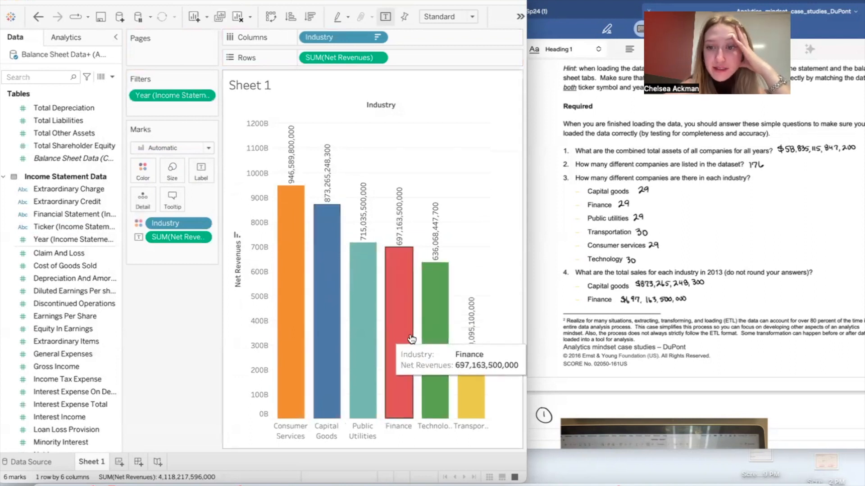
{"action": "scroll", "coordinate": [647, 295], "scroll_direction": "down", "scroll_amount": 10}
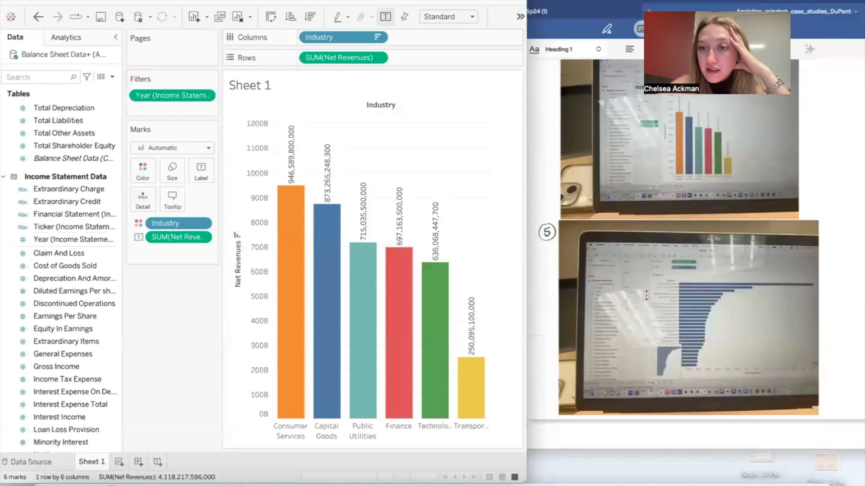
{"action": "scroll", "coordinate": [646, 295], "scroll_direction": "up", "scroll_amount": 5}
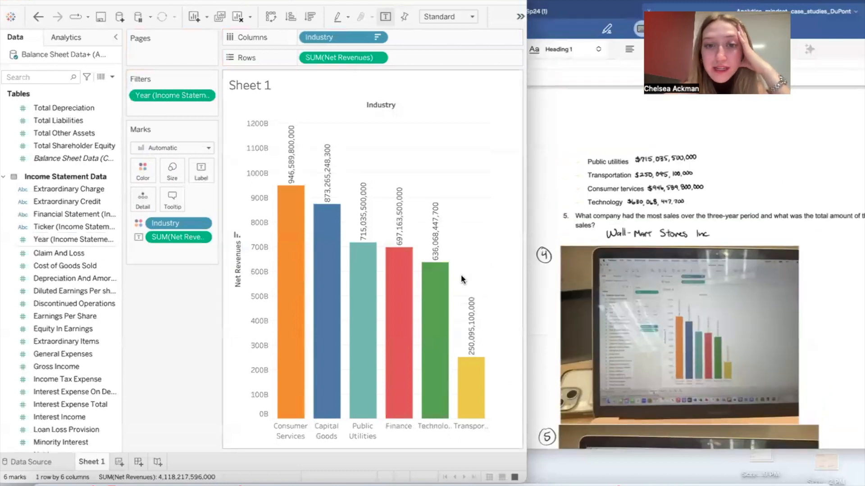
{"action": "mouse_move", "coordinate": [367, 347]}
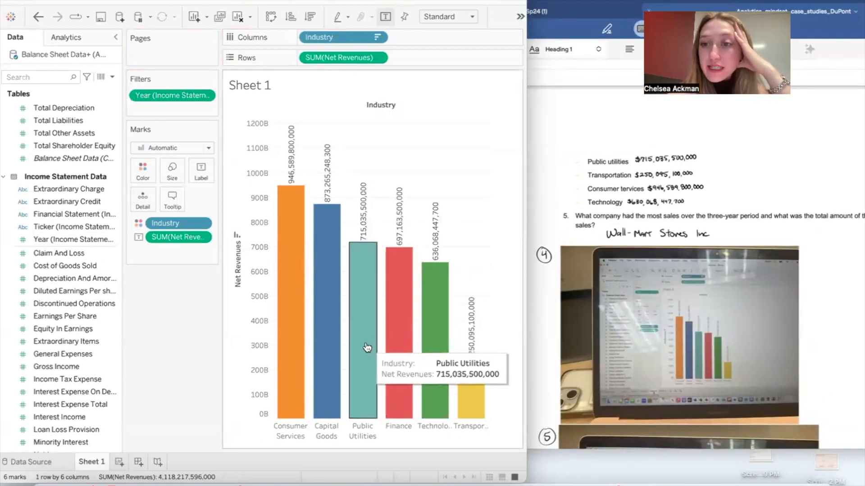
{"action": "mouse_move", "coordinate": [469, 410]}
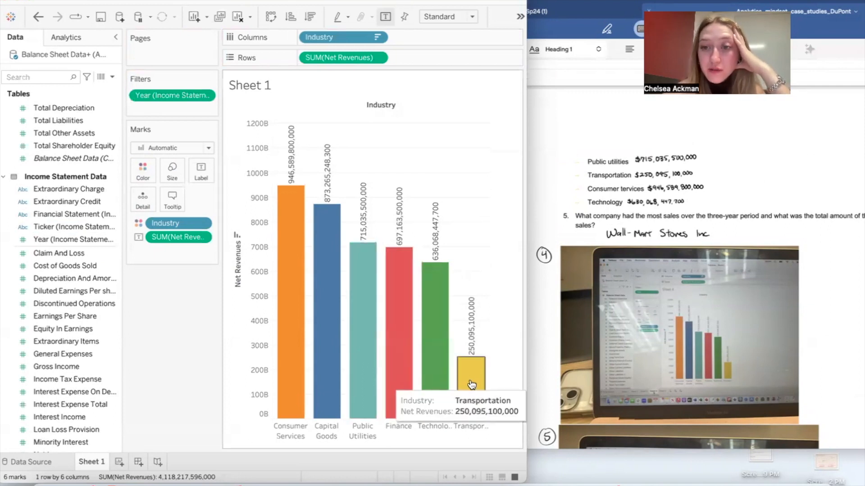
{"action": "mouse_move", "coordinate": [291, 350]}
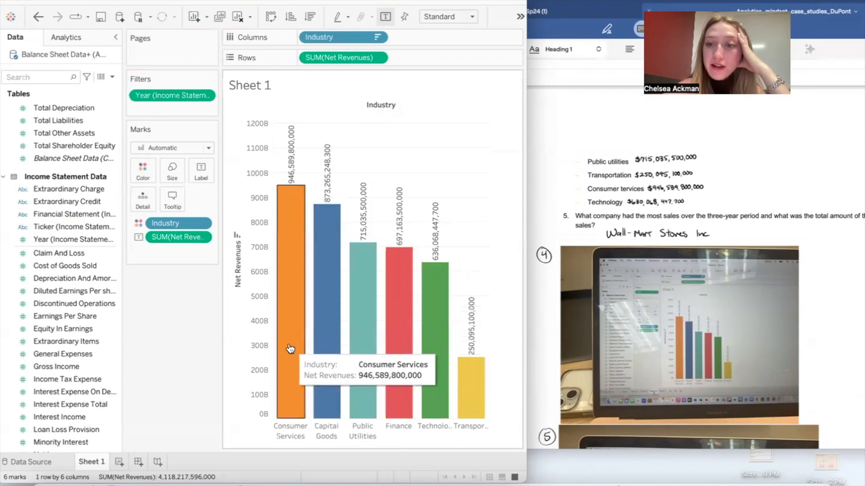
{"action": "mouse_move", "coordinate": [445, 314]}
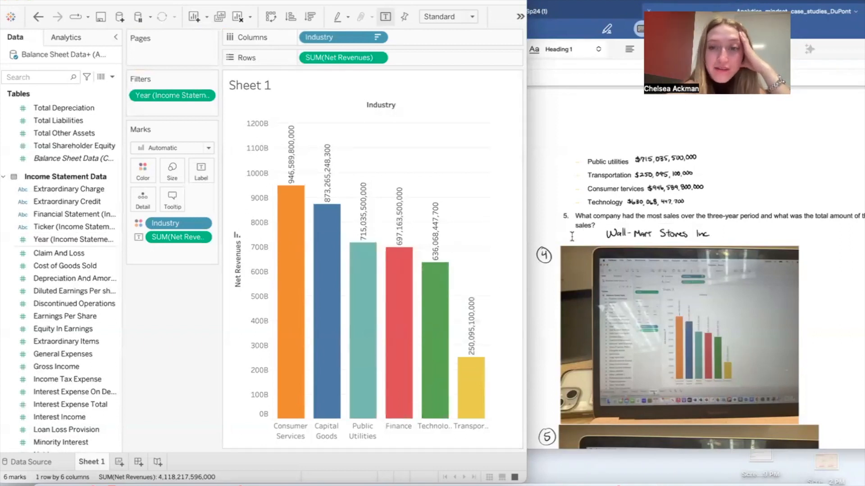
Step: Switch to the Goodnotes case document, show question 5 on the company with the most sales, and move the window aside
{"action": "scroll", "coordinate": [581, 283], "scroll_direction": "down", "scroll_amount": 2}
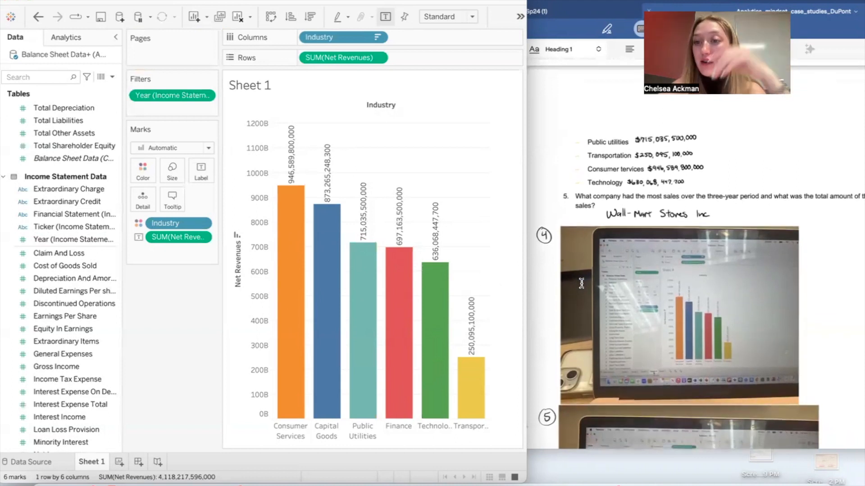
{"action": "scroll", "coordinate": [582, 282], "scroll_direction": "up", "scroll_amount": 1}
{"action": "left_click", "coordinate": [638, 171]}
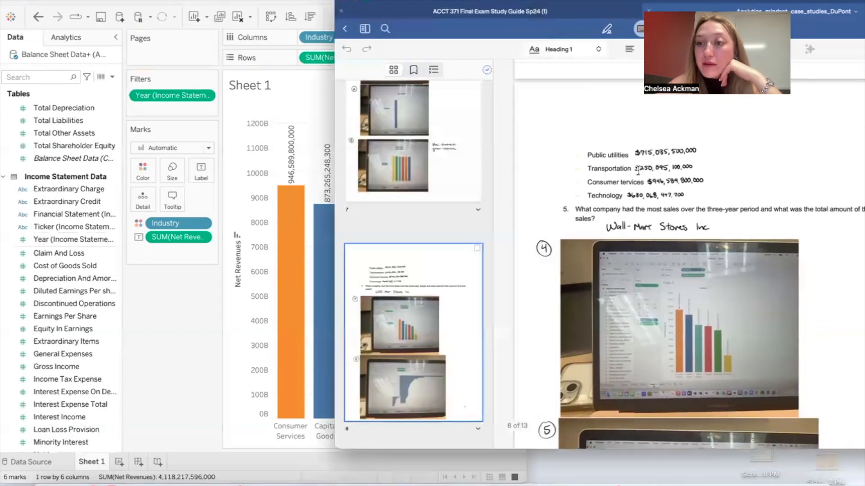
{"action": "scroll", "coordinate": [637, 171], "scroll_direction": "down", "scroll_amount": 1}
{"action": "left_click", "coordinate": [621, 11]}
{"action": "left_click_drag", "start_coordinate": [621, 12], "coordinate": [491, 8]}
{"action": "left_click_drag", "start_coordinate": [493, 109], "coordinate": [662, 2]}
{"action": "left_click", "coordinate": [819, 13]}
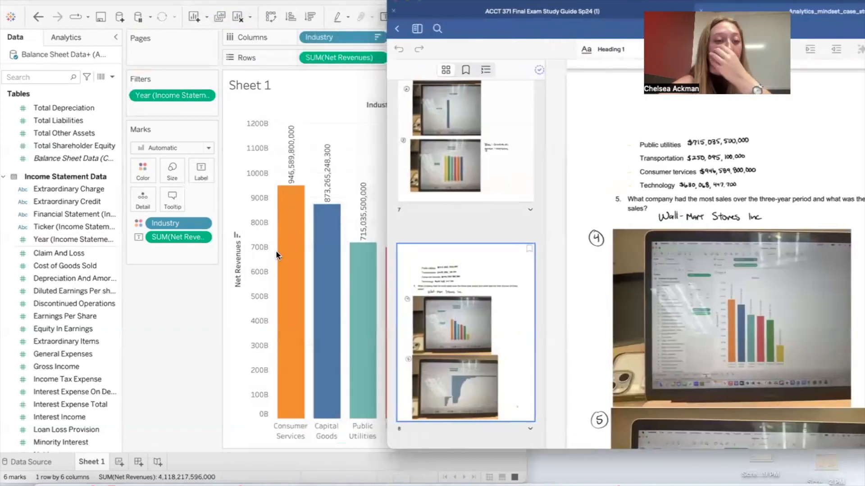
Step: Return to Tableau, add a new worksheet and place Name from Balance Sheet Data on Rows
{"action": "left_click", "coordinate": [164, 423]}
{"action": "left_click", "coordinate": [119, 462]}
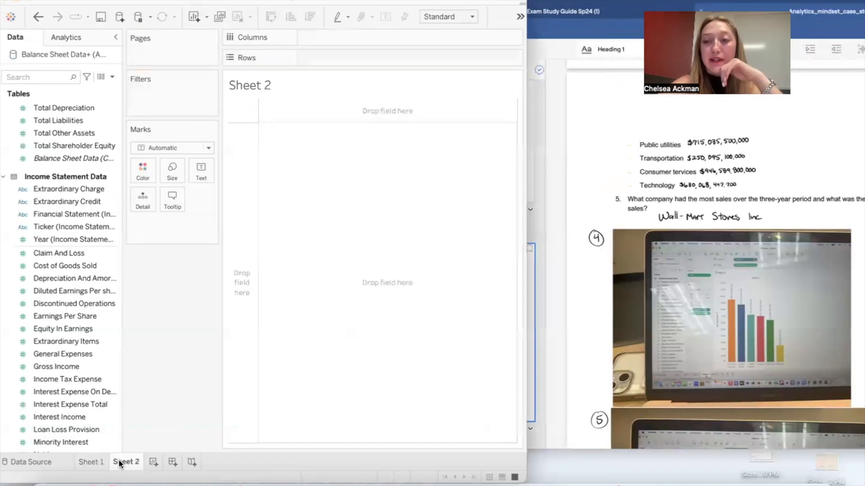
{"action": "scroll", "coordinate": [644, 148], "scroll_direction": "down", "scroll_amount": 2}
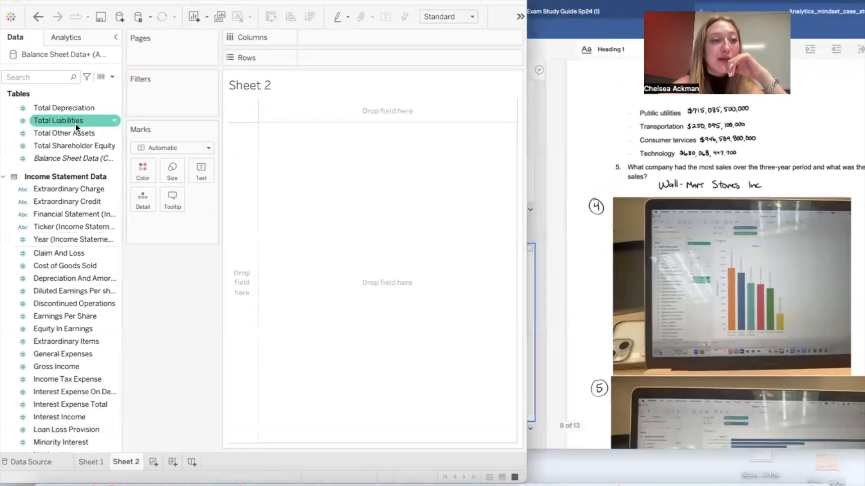
{"action": "scroll", "coordinate": [68, 162], "scroll_direction": "up", "scroll_amount": 10}
{"action": "left_click_drag", "start_coordinate": [61, 147], "coordinate": [337, 56]}
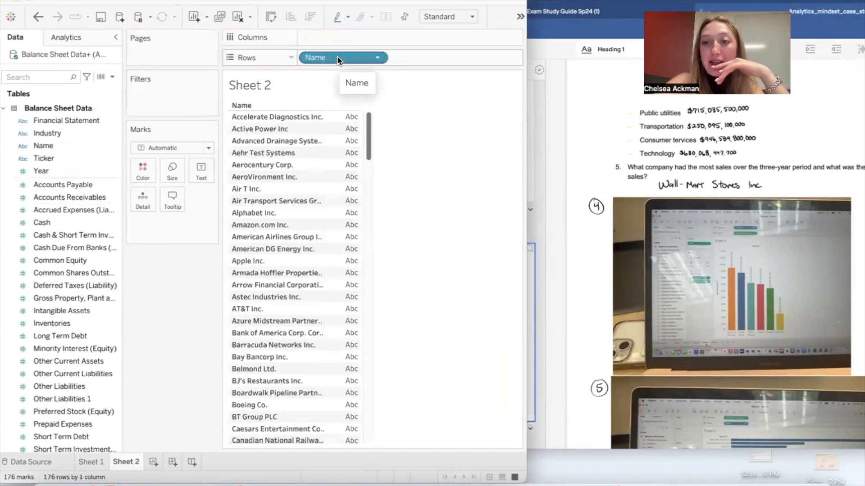
Step: Place the sum of Net Revenues on Columns and sort the companies in descending order of Net Revenues
{"action": "scroll", "coordinate": [56, 301], "scroll_direction": "down", "scroll_amount": 10}
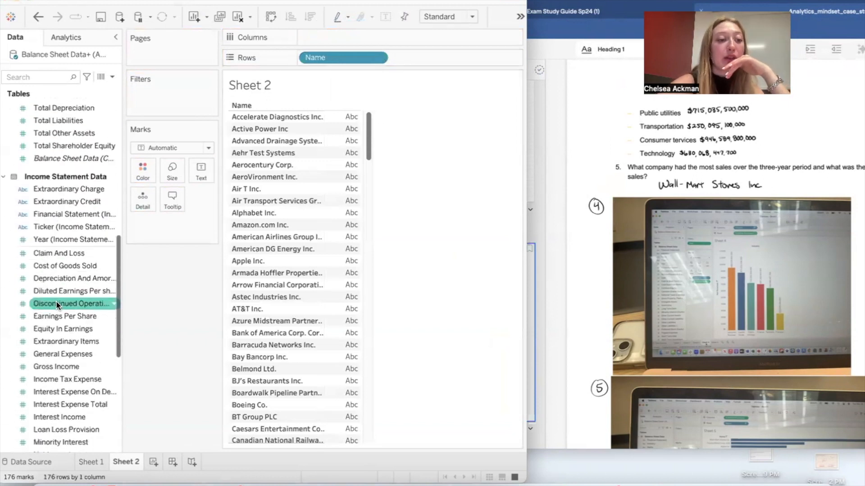
{"action": "scroll", "coordinate": [55, 300], "scroll_direction": "down", "scroll_amount": 8}
{"action": "left_click_drag", "start_coordinate": [58, 284], "coordinate": [372, 34]}
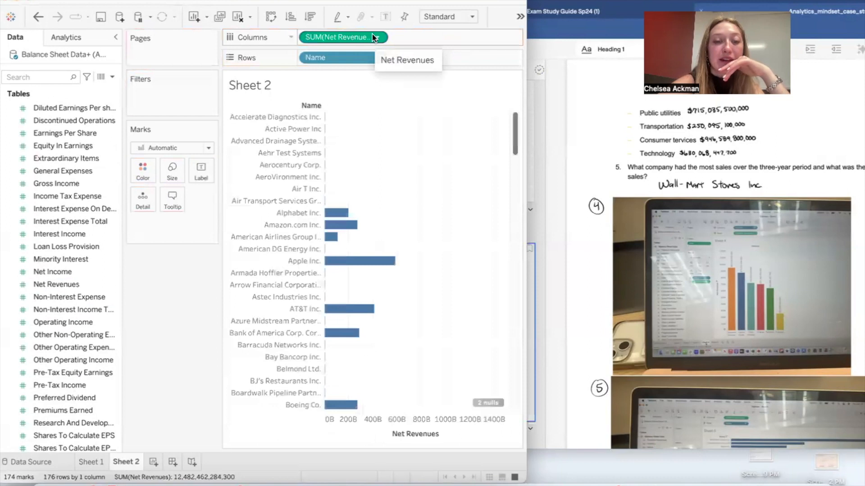
{"action": "left_click", "coordinate": [308, 17]}
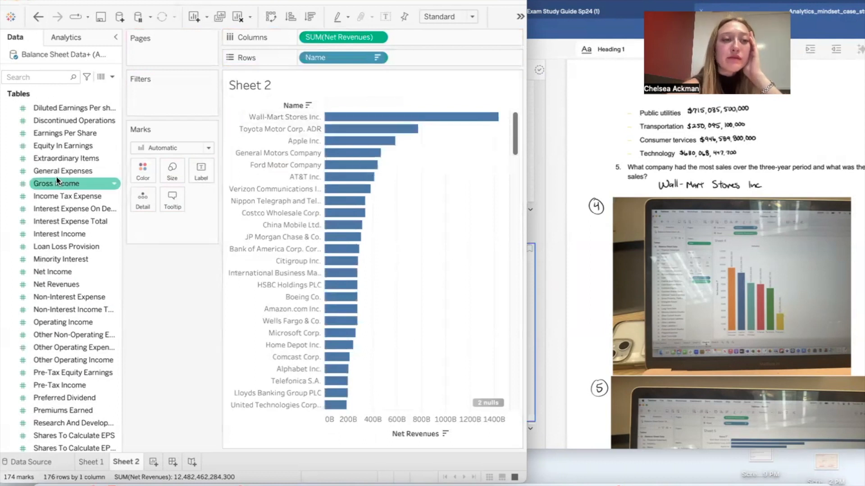
Step: Label the company bars with the sum of Net Revenues and check the top company's three-year total
{"action": "scroll", "coordinate": [56, 176], "scroll_direction": "up", "scroll_amount": 10}
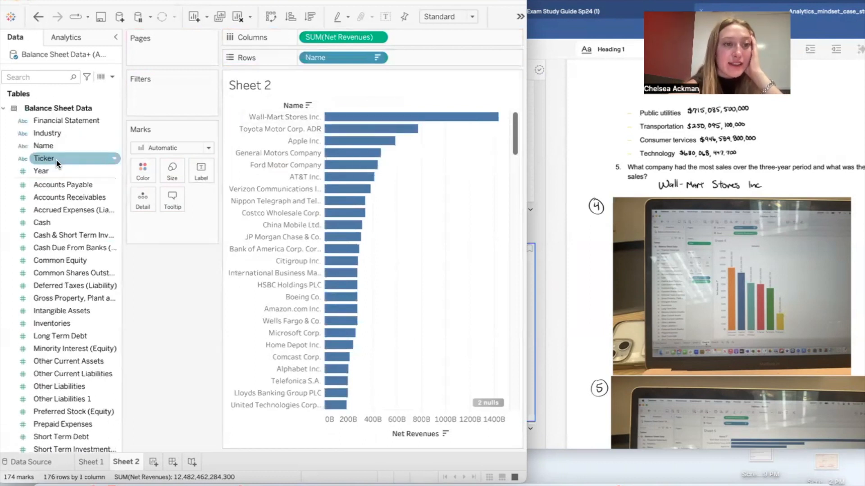
{"action": "scroll", "coordinate": [59, 194], "scroll_direction": "down", "scroll_amount": 20}
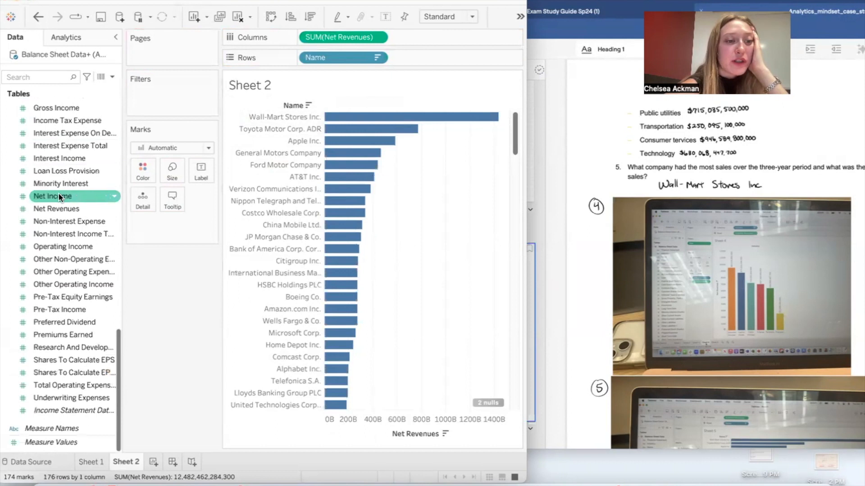
{"action": "scroll", "coordinate": [59, 194], "scroll_direction": "up", "scroll_amount": 1}
{"action": "left_click_drag", "start_coordinate": [67, 246], "coordinate": [200, 174]}
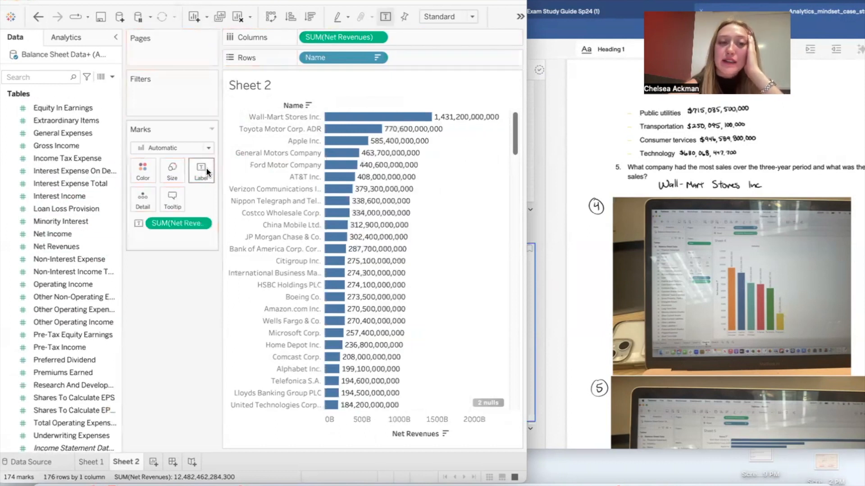
{"action": "mouse_move", "coordinate": [451, 119]}
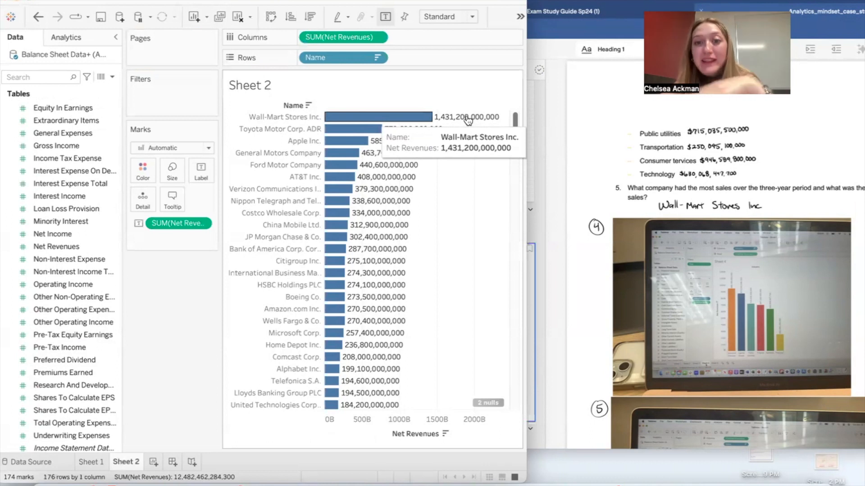
Step: Switch to the Goodnotes case document, uncover its full page width and read the Part III questions about industries and individual companies
{"action": "left_click", "coordinate": [606, 105]}
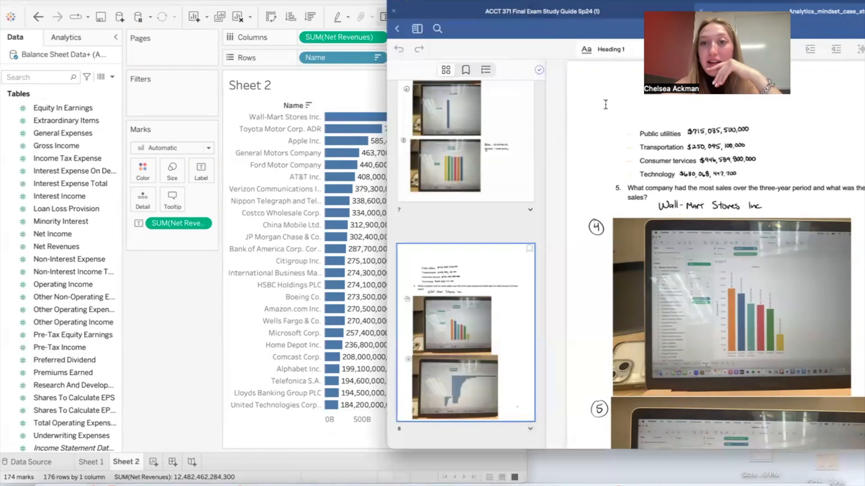
{"action": "double_click", "coordinate": [617, 4]}
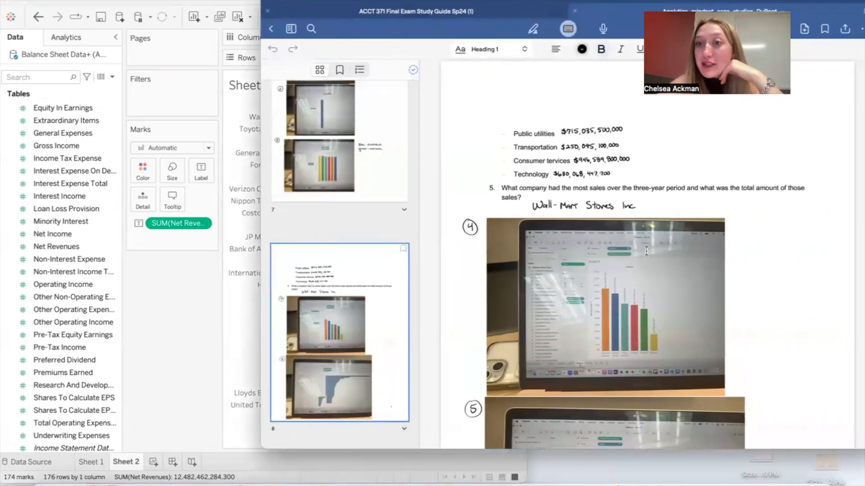
{"action": "scroll", "coordinate": [647, 251], "scroll_direction": "down", "scroll_amount": 10}
{"action": "scroll", "coordinate": [647, 249], "scroll_direction": "down", "scroll_amount": 5}
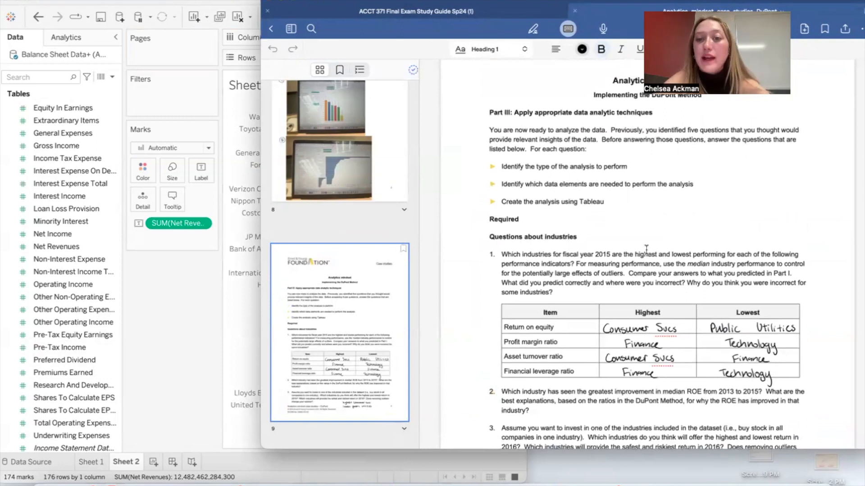
{"action": "scroll", "coordinate": [646, 249], "scroll_direction": "down", "scroll_amount": 3}
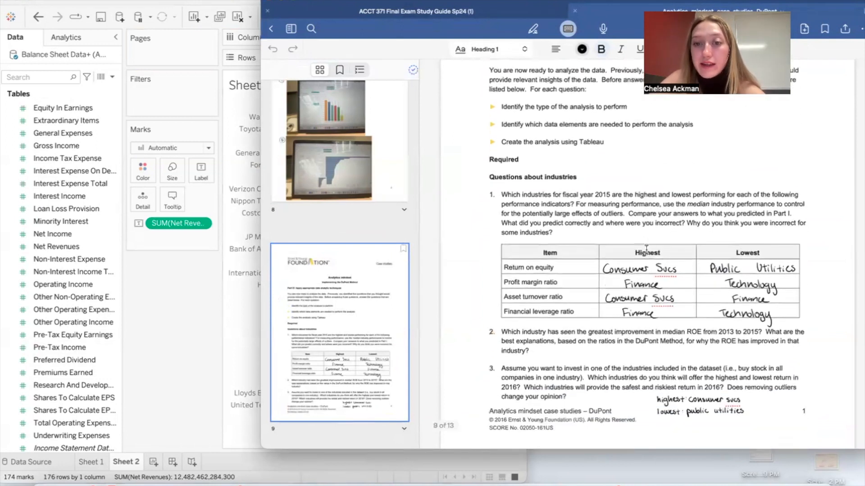
{"action": "scroll", "coordinate": [647, 249], "scroll_direction": "down", "scroll_amount": 1}
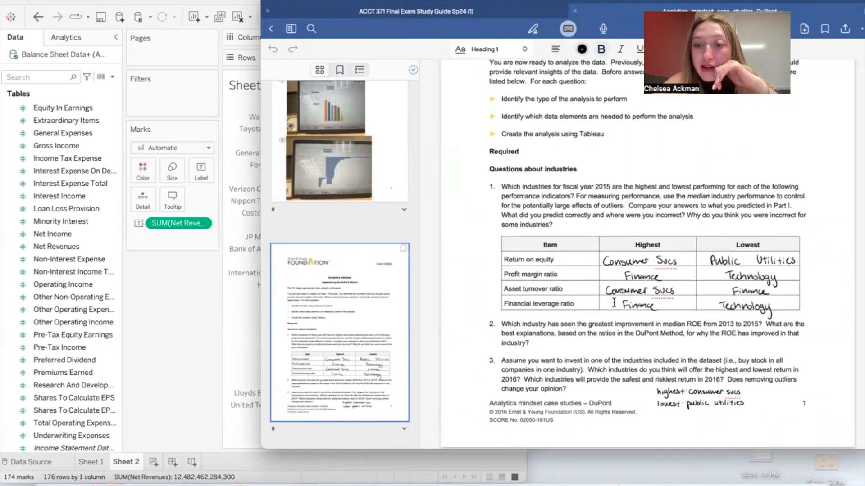
{"action": "scroll", "coordinate": [614, 303], "scroll_direction": "down", "scroll_amount": 10}
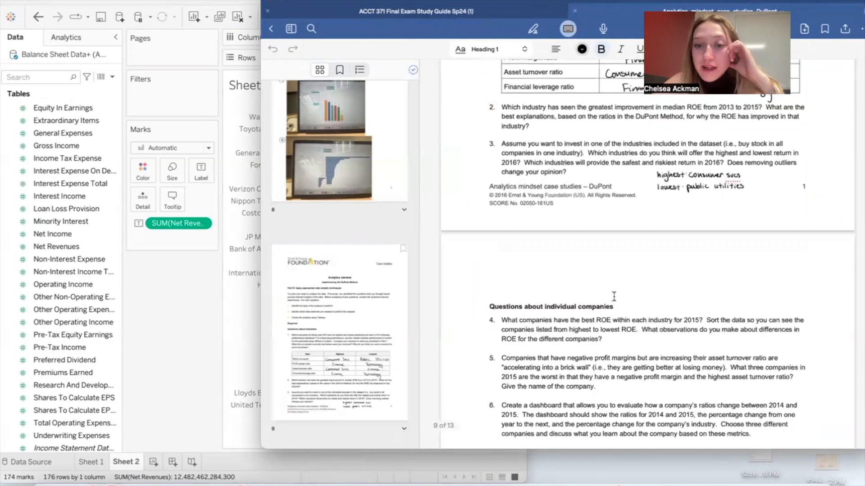
{"action": "scroll", "coordinate": [614, 297], "scroll_direction": "down", "scroll_amount": 10}
{"action": "scroll", "coordinate": [614, 297], "scroll_direction": "up", "scroll_amount": 15}
{"action": "scroll", "coordinate": [613, 297], "scroll_direction": "down", "scroll_amount": 3}
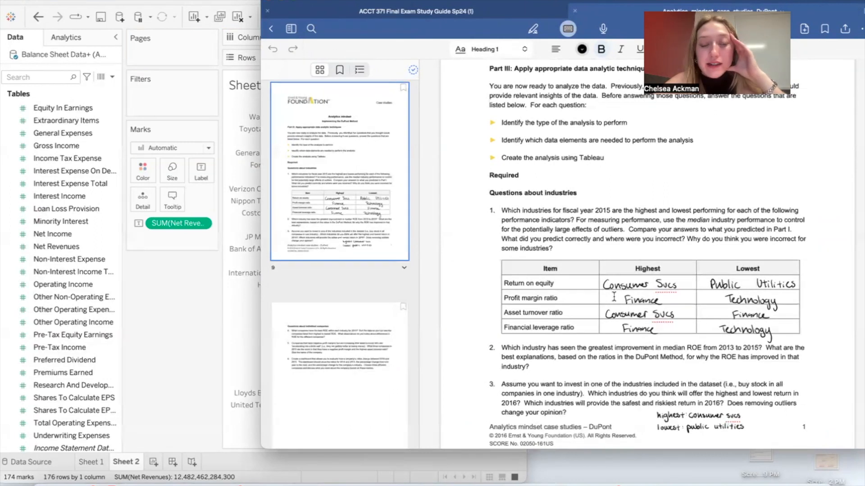
Step: Switch back to Tableau and add another blank worksheet after the company sales sheet
{"action": "scroll", "coordinate": [614, 297], "scroll_direction": "down", "scroll_amount": 6}
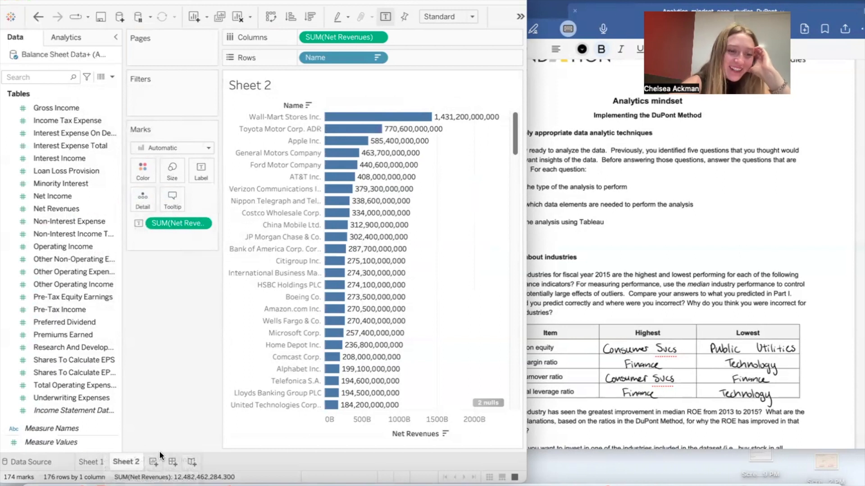
{"action": "left_click", "coordinate": [153, 461]}
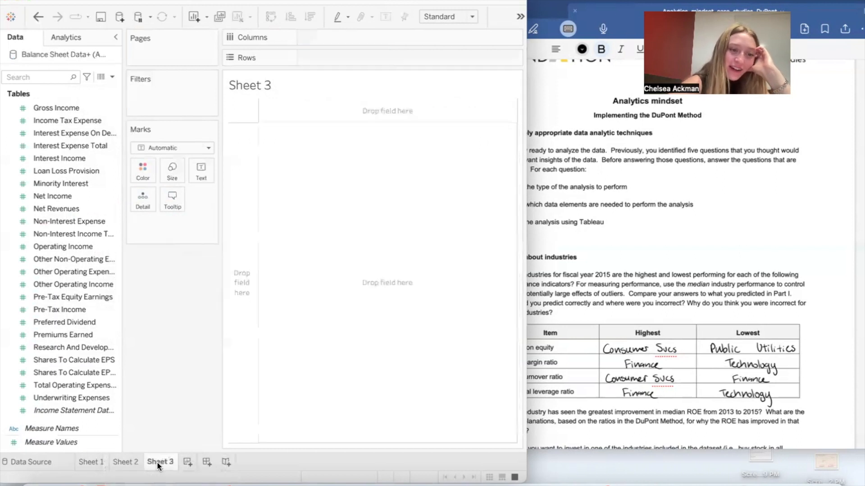
Step: Create a calculated field named ROE with the formula [Net Income]/[Total Shareholder Equity]
{"action": "right_click", "coordinate": [61, 450]}
{"action": "left_click", "coordinate": [119, 304]}
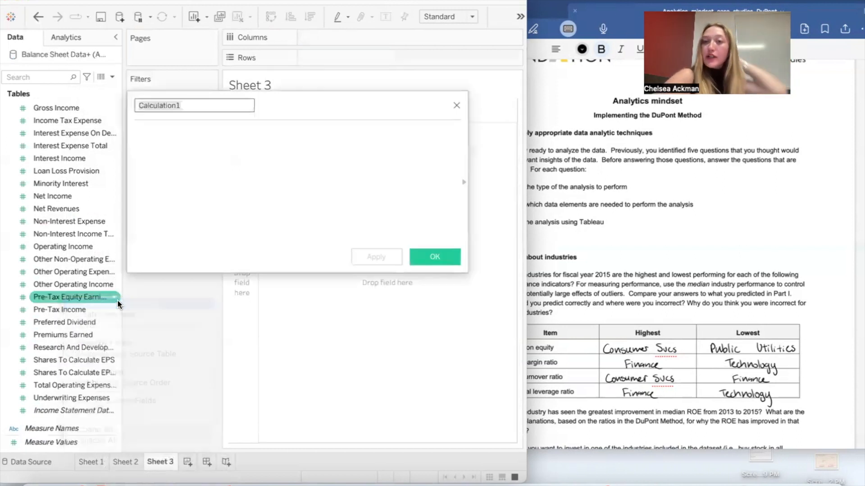
{"action": "type", "text": "ROE"}
{"action": "left_click", "coordinate": [214, 166]}
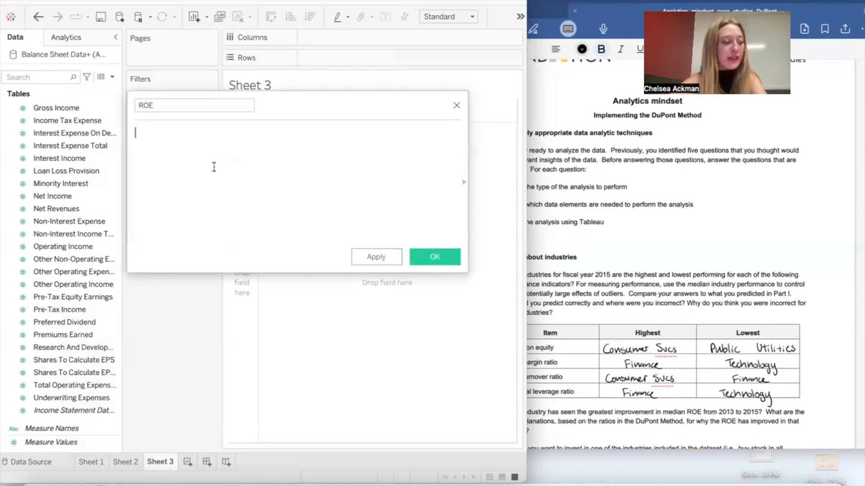
{"action": "type", "text": "net"}
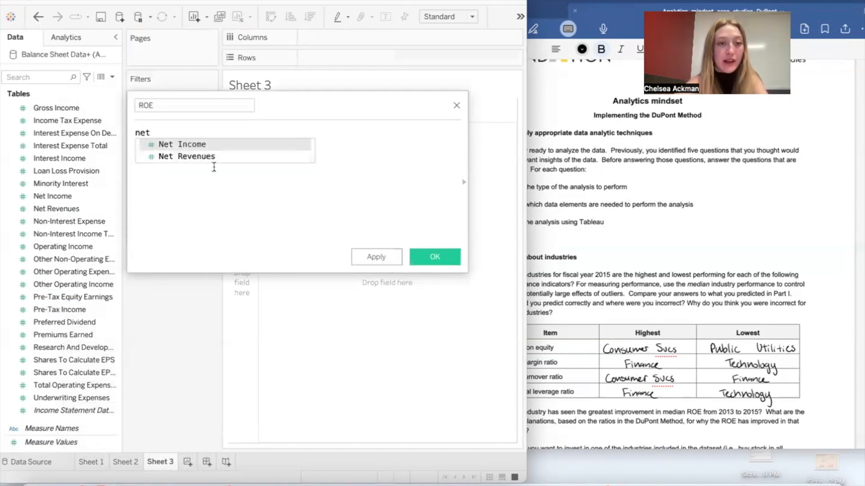
{"action": "left_click", "coordinate": [212, 143]}
{"action": "type", "text": "/shareh"}
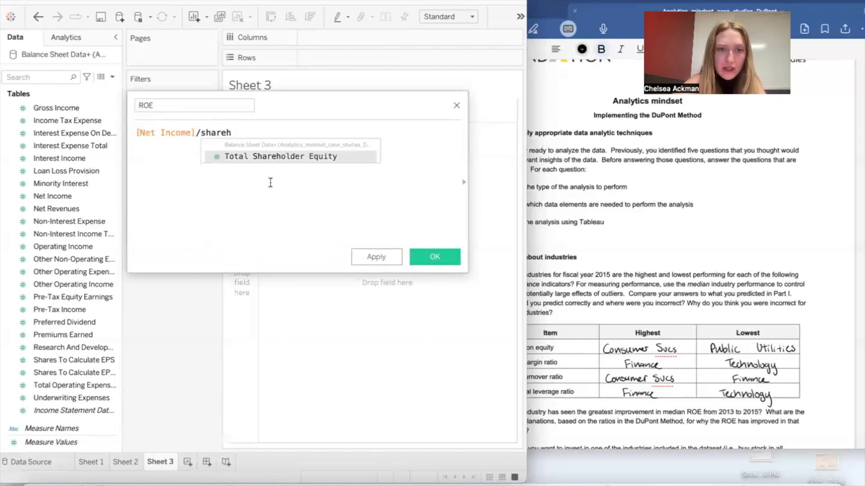
{"action": "left_click", "coordinate": [272, 156]}
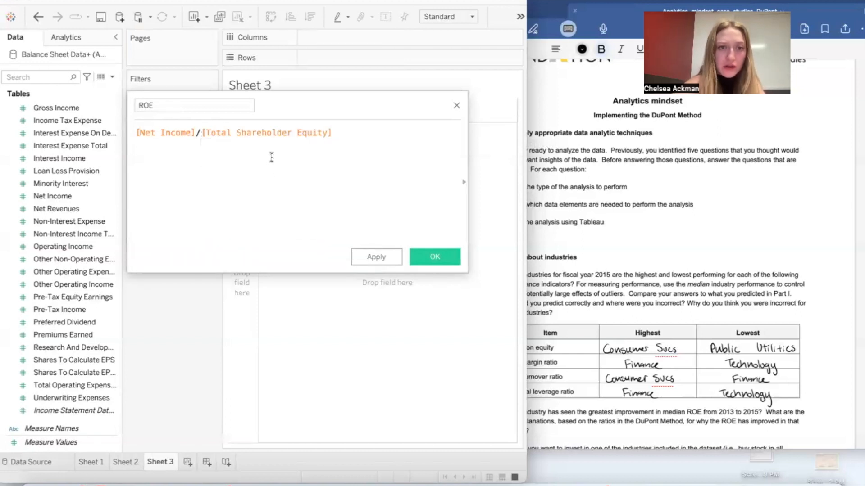
{"action": "left_click", "coordinate": [435, 257]}
{"action": "right_click", "coordinate": [64, 454]}
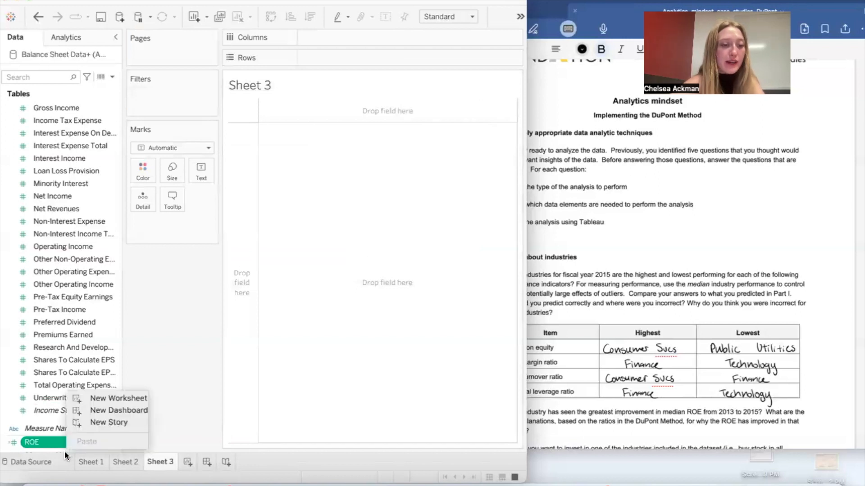
{"action": "left_click", "coordinate": [57, 462]}
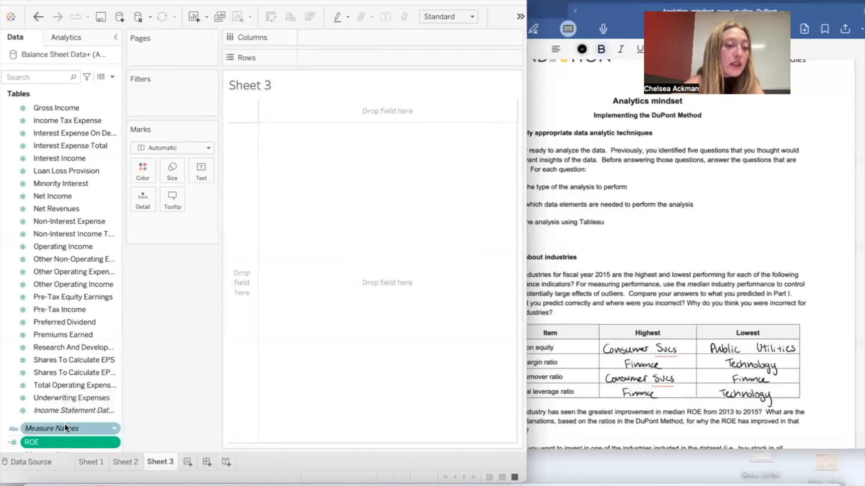
{"action": "left_click", "coordinate": [64, 451]}
{"action": "right_click", "coordinate": [64, 442]}
{"action": "left_click", "coordinate": [60, 442]}
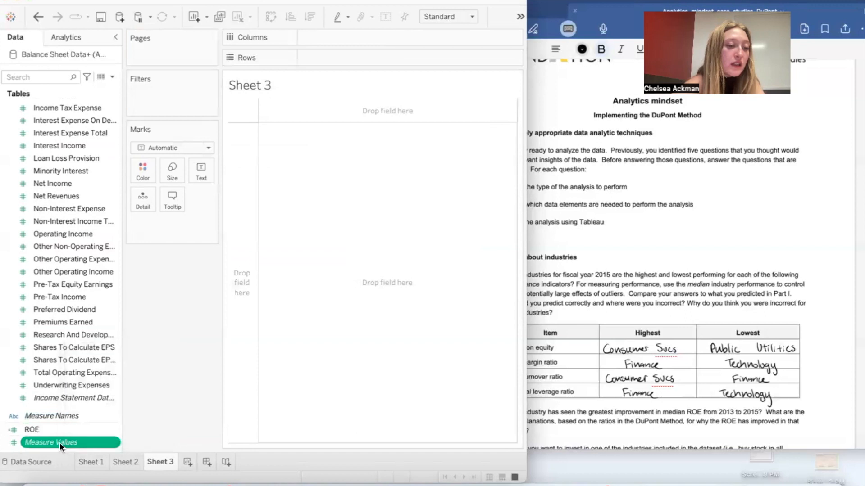
Step: Create a calculated field named Profit Margin with the formula [Net Income]/[Net Revenues]
{"action": "right_click", "coordinate": [61, 449]}
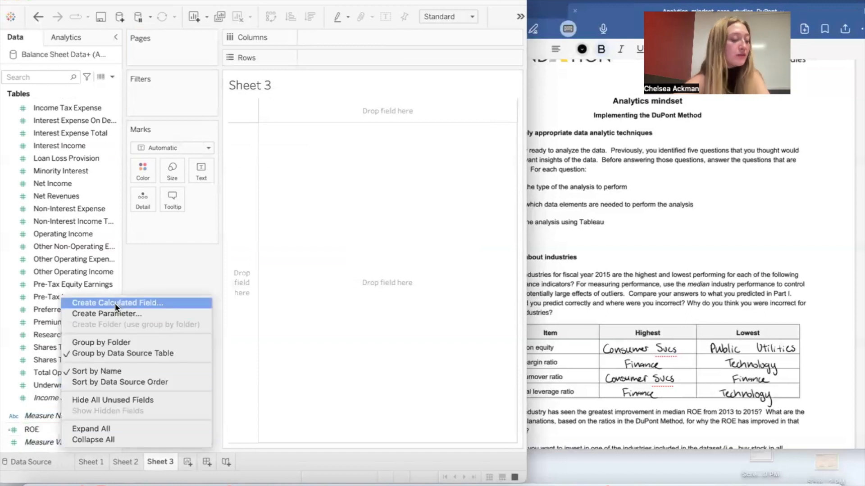
{"action": "left_click", "coordinate": [115, 302]}
{"action": "type", "text": "Profi"}
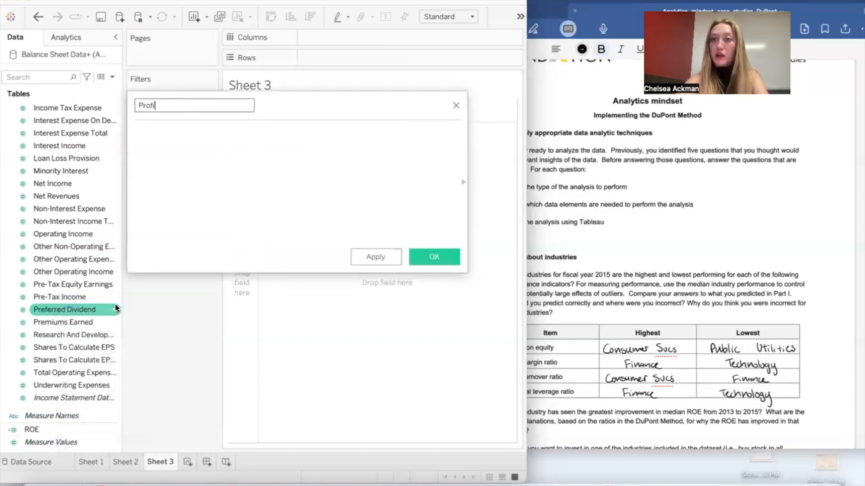
{"action": "type", "text": "t Margin"}
{"action": "left_click", "coordinate": [206, 171]}
{"action": "type", "text": "Net"}
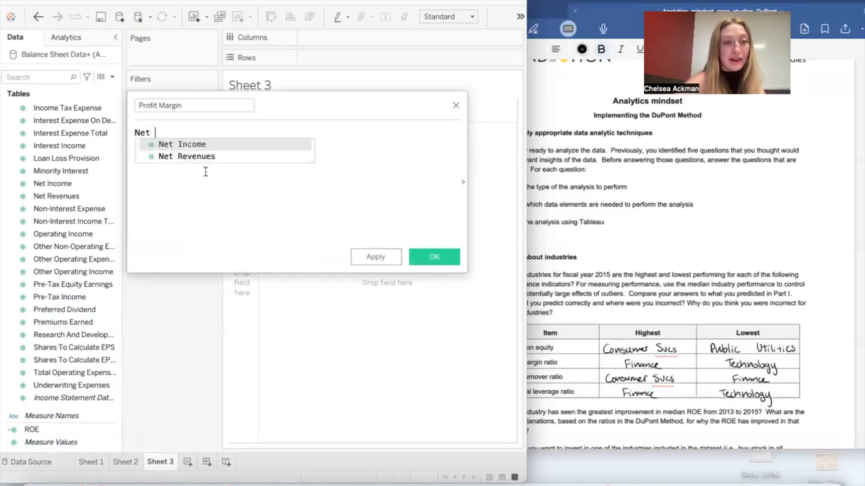
{"action": "left_click", "coordinate": [214, 144]}
{"action": "type", "text": "/"}
{"action": "key", "text": "Escape"}
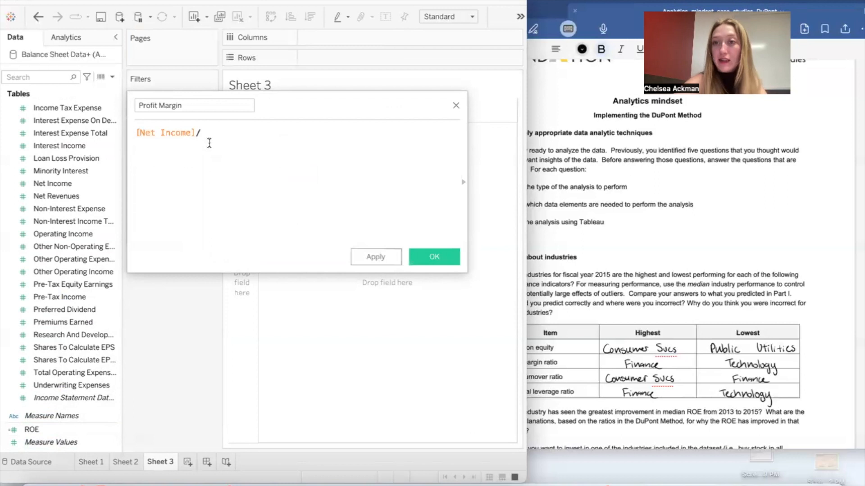
{"action": "type", "text": "Net R"}
{"action": "left_click", "coordinate": [209, 142]}
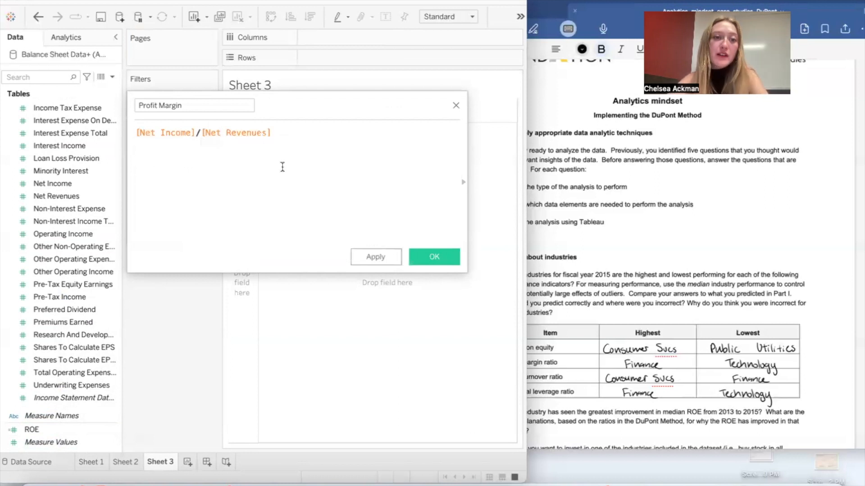
{"action": "left_click", "coordinate": [433, 257]}
Step: Create a calculated field named Asset Turnover with the formula [Net Revenues]/[Total Assets]
{"action": "scroll", "coordinate": [63, 419], "scroll_direction": "down", "scroll_amount": 1}
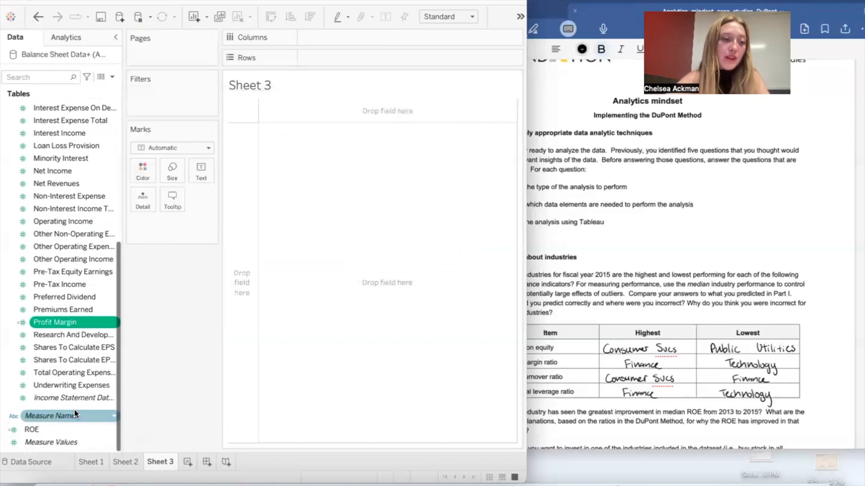
{"action": "right_click", "coordinate": [65, 449]}
{"action": "left_click", "coordinate": [129, 303]}
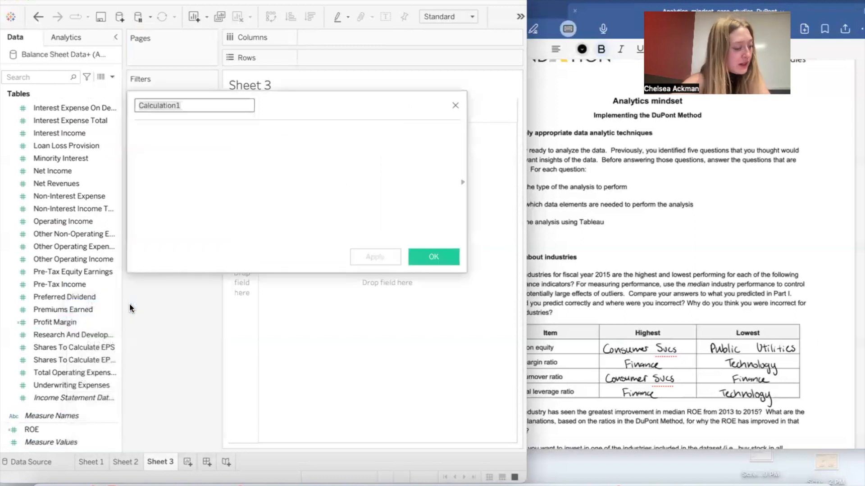
{"action": "type", "text": "Asset Tur"}
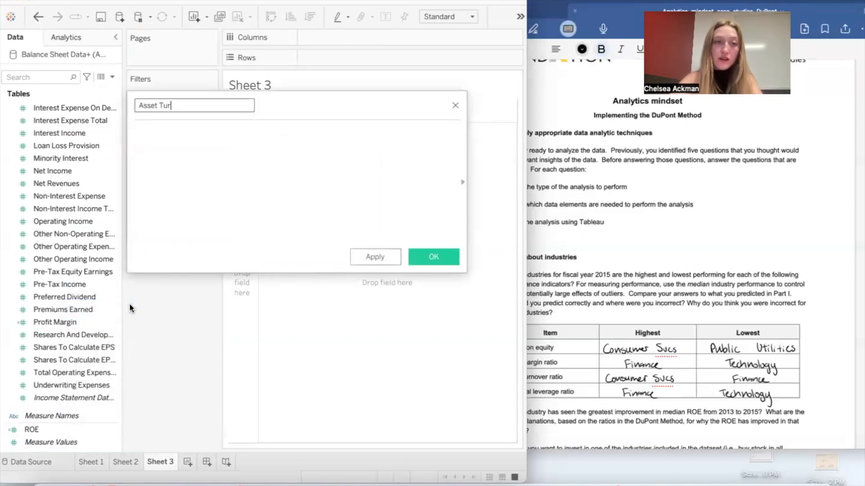
{"action": "type", "text": "nover"}
{"action": "left_click", "coordinate": [191, 214]}
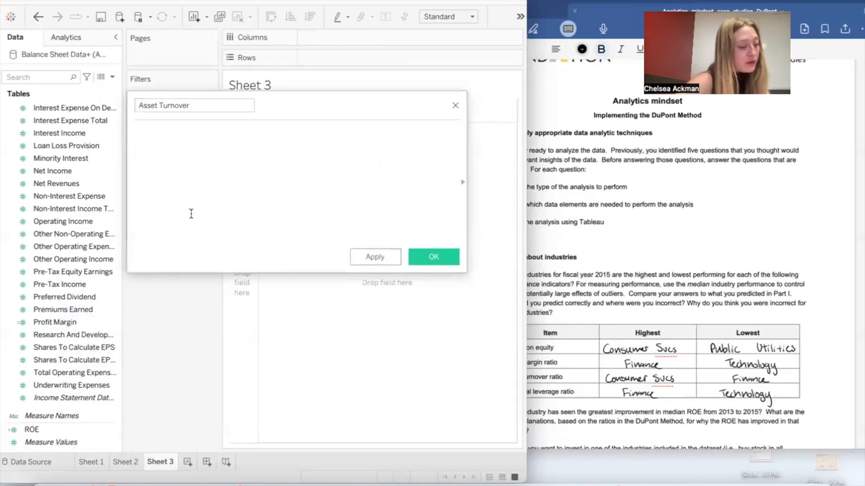
{"action": "type", "text": "S"}
{"action": "key", "text": "BackSpace"}
{"action": "type", "text": "Net re"}
{"action": "left_click", "coordinate": [206, 147]}
{"action": "type", "text": "/"}
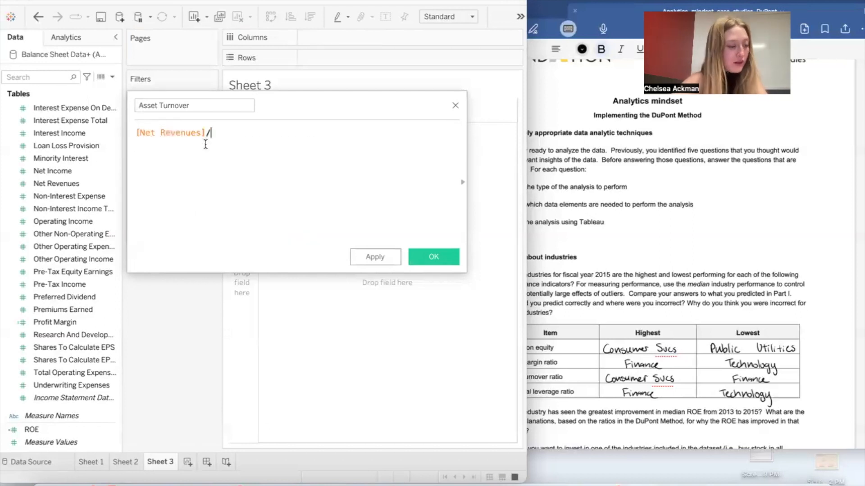
{"action": "type", "text": "[Tota"}
{"action": "left_click", "coordinate": [267, 155]}
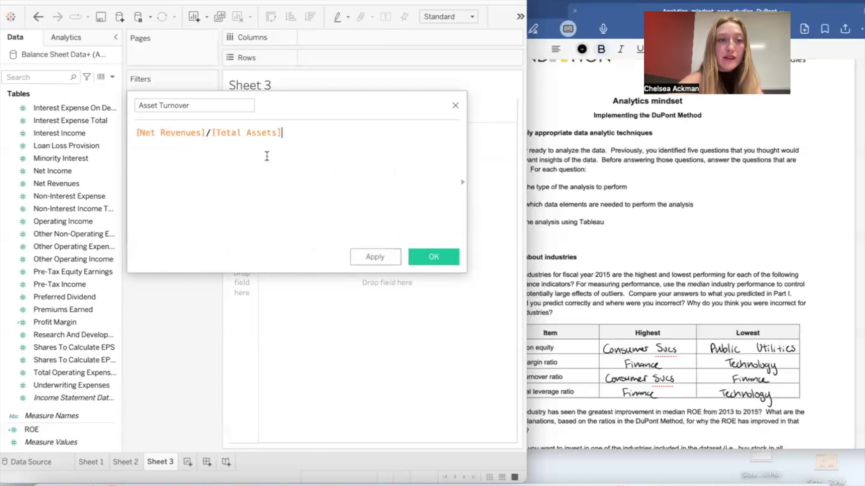
{"action": "left_click", "coordinate": [441, 255]}
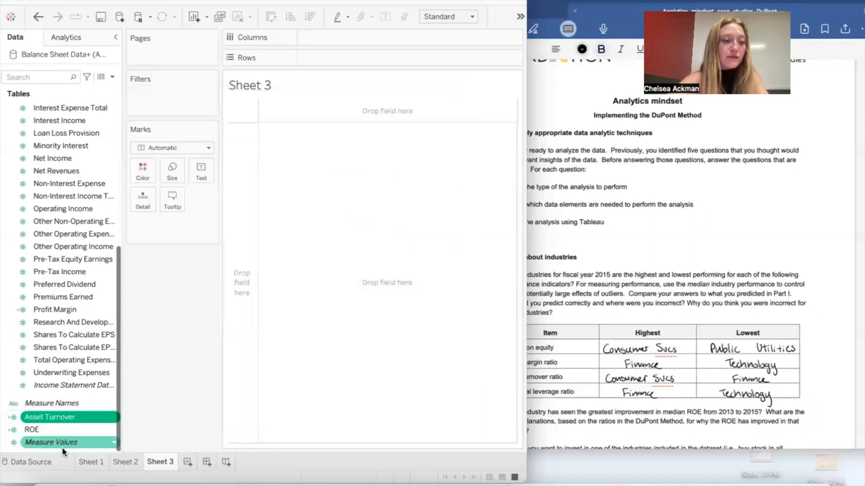
Step: Create a calculated field named Leverage with the formula [Total Assets]/[Total Shareholder Equity]
{"action": "right_click", "coordinate": [59, 453]}
{"action": "left_click", "coordinate": [47, 450]}
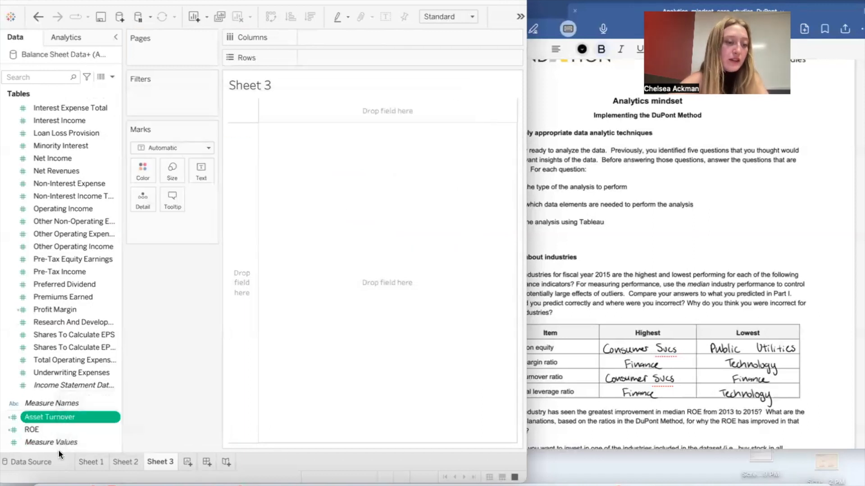
{"action": "right_click", "coordinate": [58, 449]}
{"action": "left_click", "coordinate": [105, 304]}
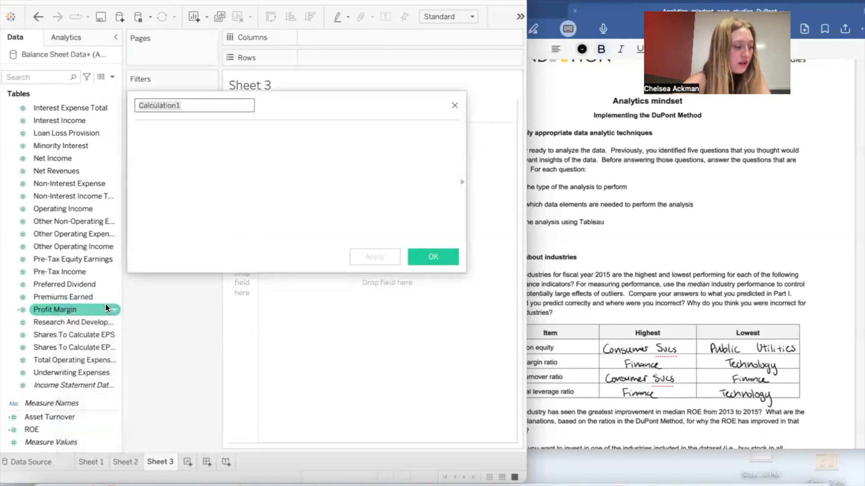
{"action": "type", "text": "Fin"}
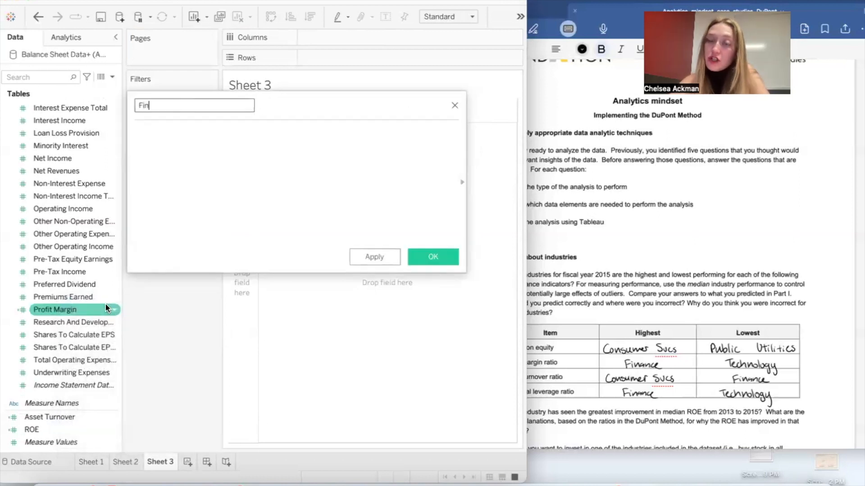
{"action": "type", "text": "ancial Leverage"}
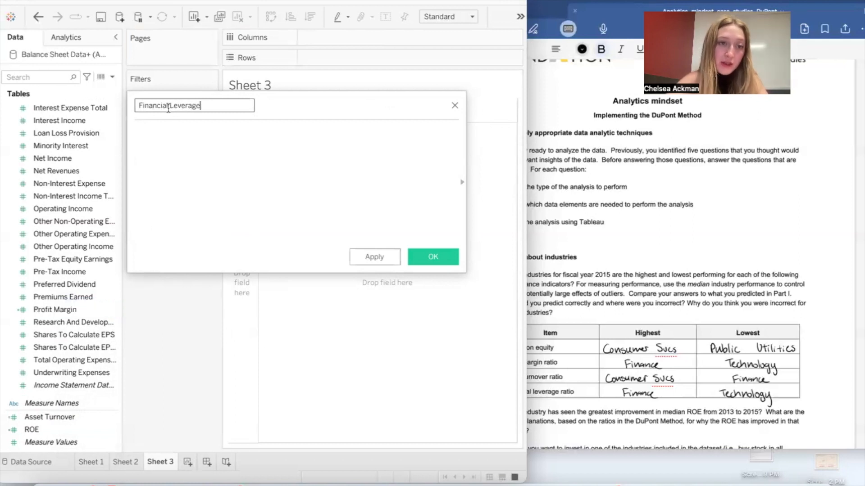
{"action": "left_click_drag", "start_coordinate": [169, 109], "coordinate": [140, 107]}
{"action": "key", "text": "BackSpace"}
{"action": "left_click", "coordinate": [182, 147]}
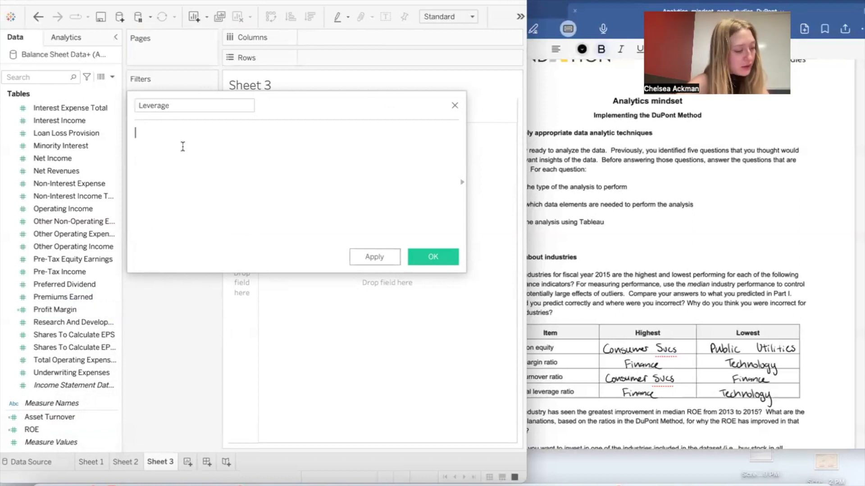
{"action": "type", "text": "Total Assets]/total"}
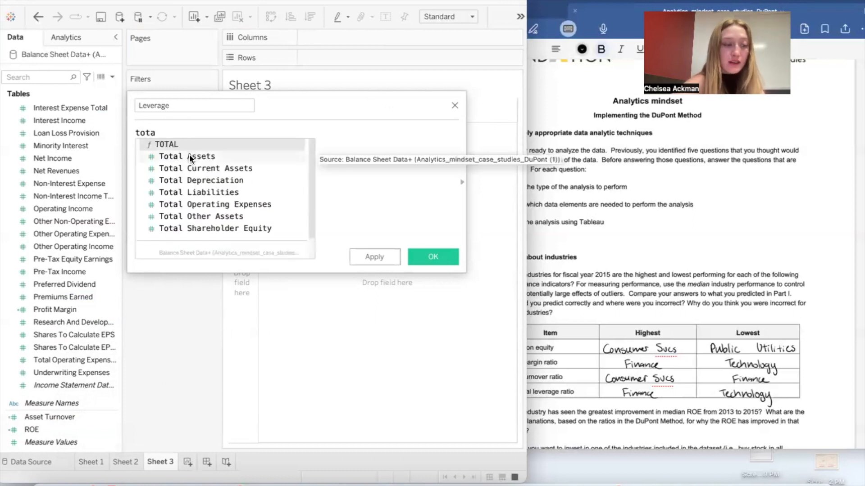
{"action": "left_click", "coordinate": [189, 155]}
{"action": "type", "text": "/total"}
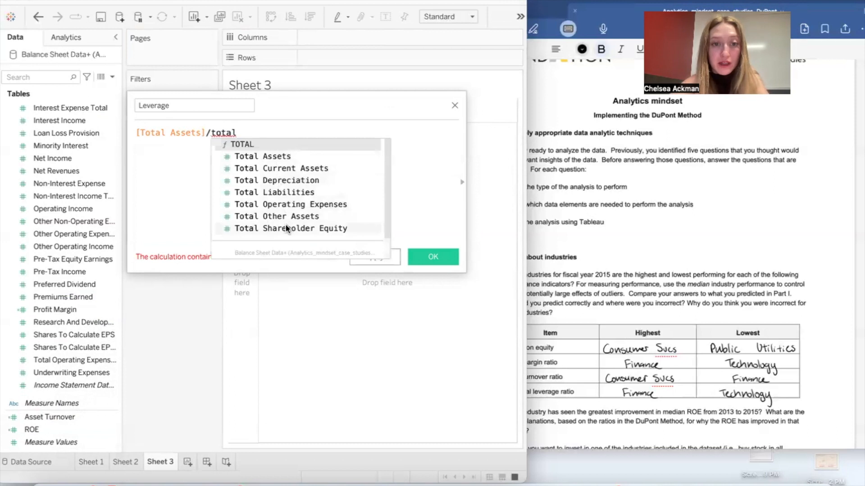
{"action": "left_click", "coordinate": [287, 229]}
{"action": "left_click", "coordinate": [432, 258]}
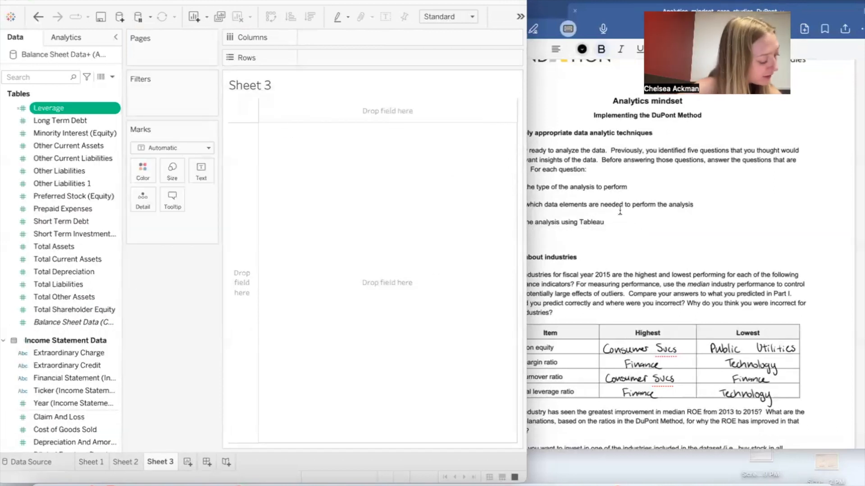
Step: Switch to the Goodnotes case document, review the DuPont ratio formulas on page 2, and reread the Part III industry questions on page 9
{"action": "left_click", "coordinate": [620, 211]}
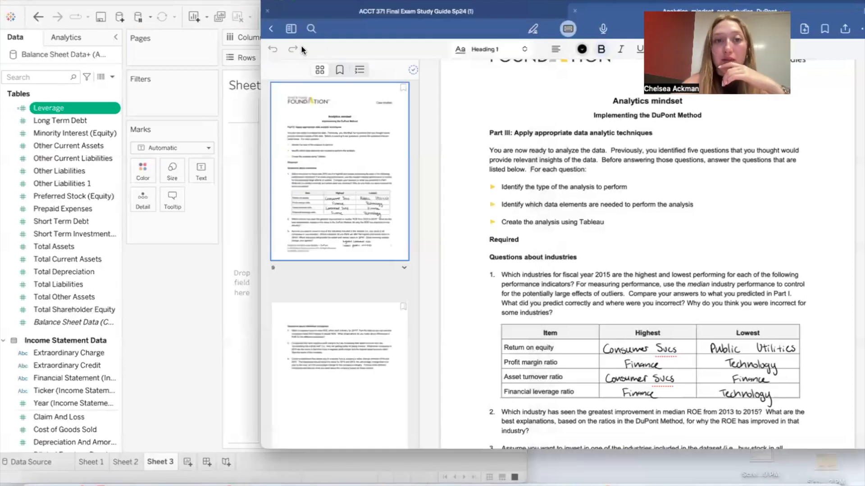
{"action": "scroll", "coordinate": [357, 130], "scroll_direction": "up", "scroll_amount": 15}
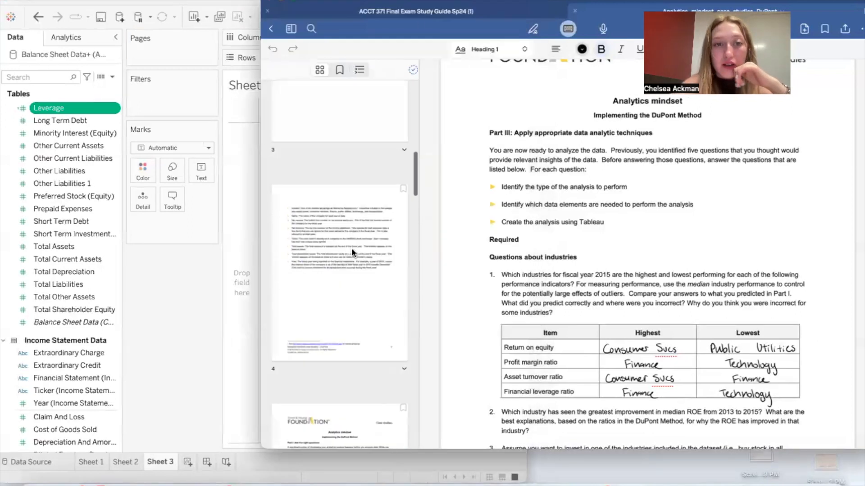
{"action": "left_click", "coordinate": [355, 374]}
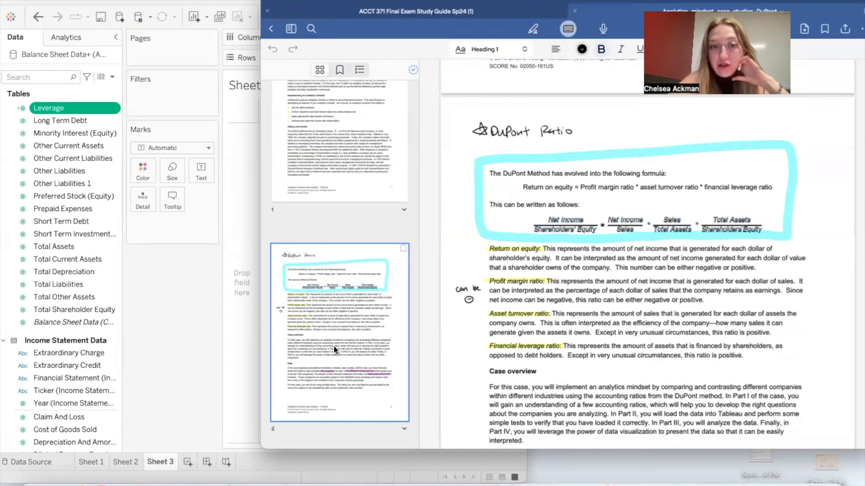
{"action": "scroll", "coordinate": [334, 345], "scroll_direction": "down", "scroll_amount": 15}
{"action": "scroll", "coordinate": [334, 345], "scroll_direction": "down", "scroll_amount": 5}
{"action": "left_click", "coordinate": [339, 299]}
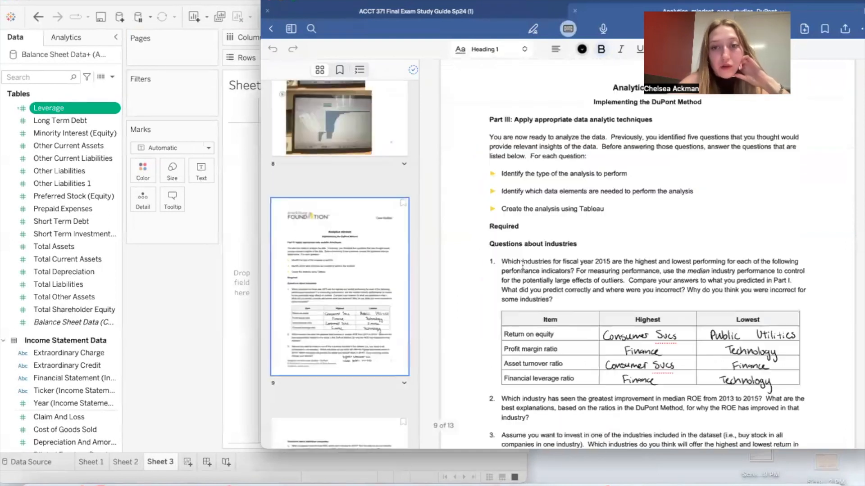
{"action": "scroll", "coordinate": [576, 281], "scroll_direction": "down", "scroll_amount": 3}
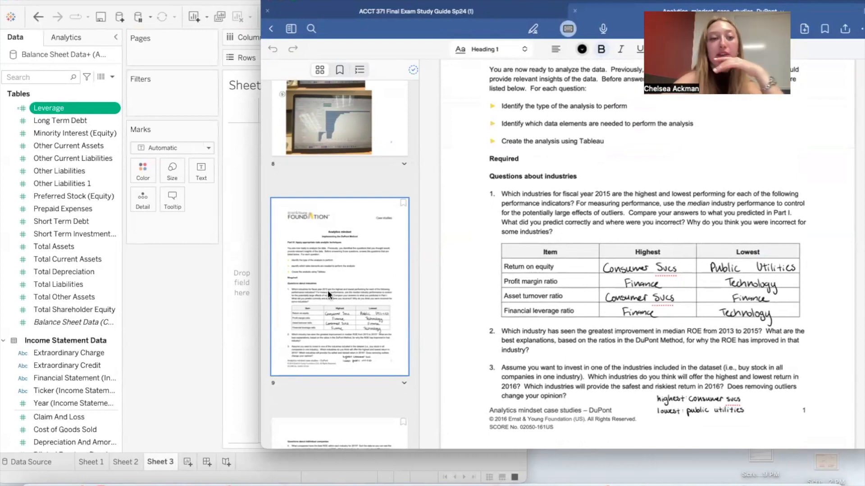
Step: Switch back to Tableau and place the sum of ROE on Rows in Sheet 3
{"action": "left_click", "coordinate": [198, 323]}
{"action": "scroll", "coordinate": [66, 364], "scroll_direction": "down", "scroll_amount": 15}
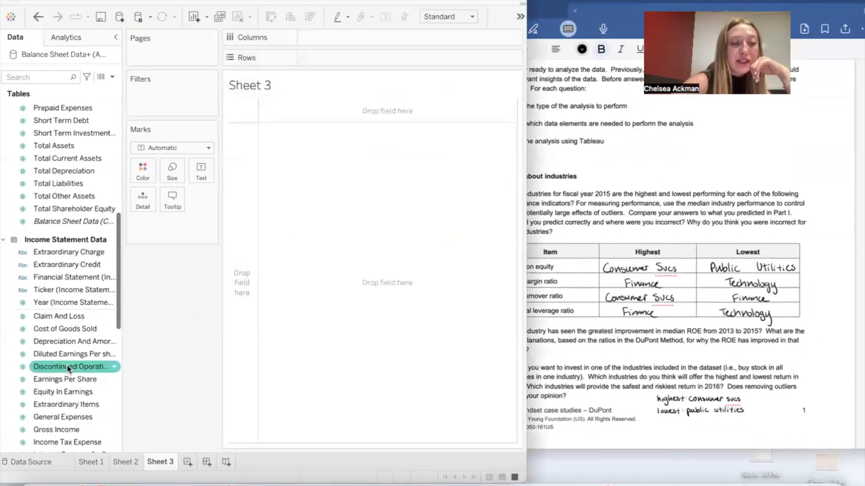
{"action": "left_click_drag", "start_coordinate": [55, 426], "coordinate": [351, 57]}
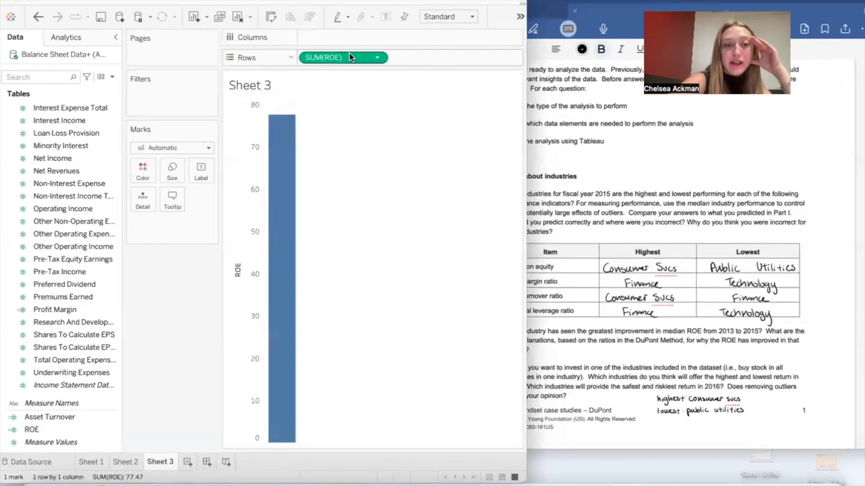
Step: Add the sums of Profit Margin, Asset Turnover and Leverage to Rows after ROE, and place Industry on Columns
{"action": "left_click_drag", "start_coordinate": [58, 416], "coordinate": [440, 52]}
{"action": "left_click_drag", "start_coordinate": [66, 309], "coordinate": [386, 58]}
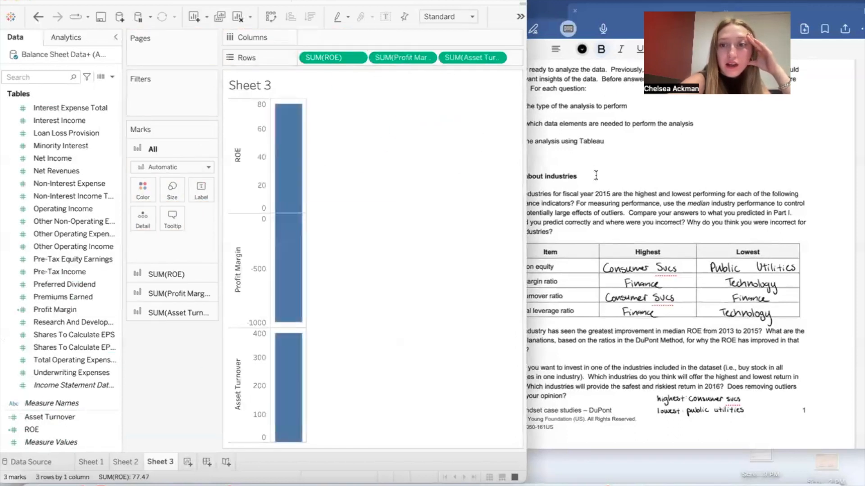
{"action": "scroll", "coordinate": [87, 253], "scroll_direction": "up", "scroll_amount": 3}
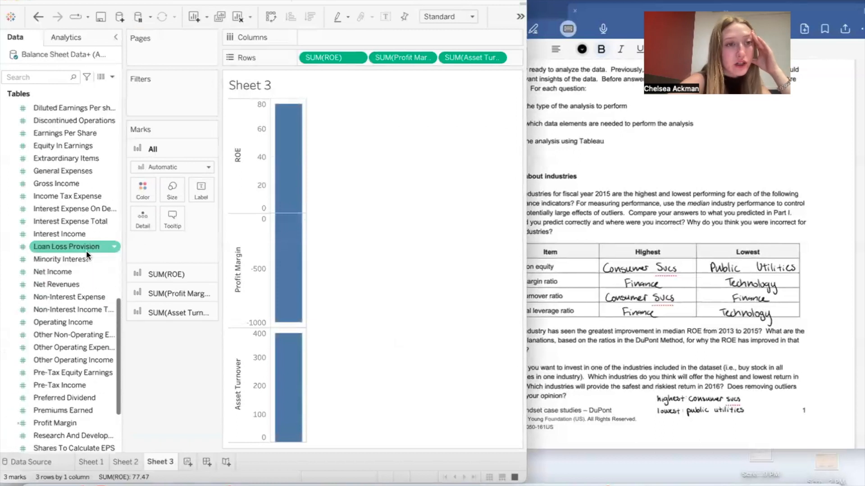
{"action": "scroll", "coordinate": [85, 250], "scroll_direction": "up", "scroll_amount": 2}
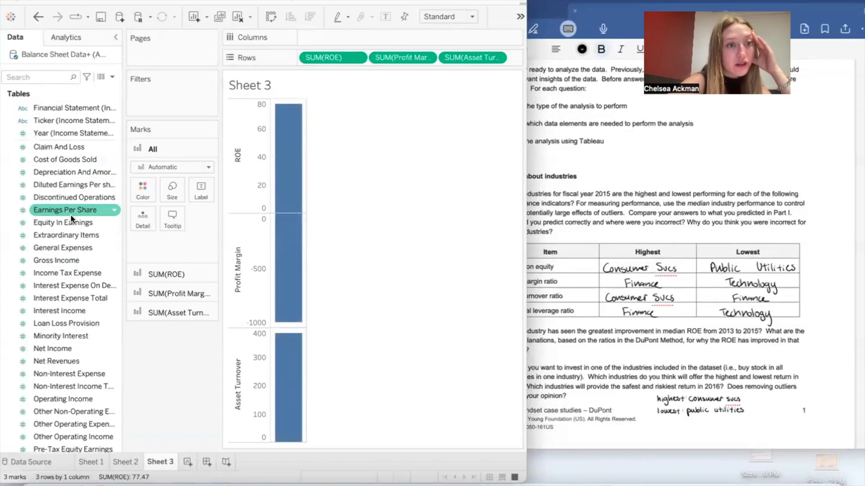
{"action": "scroll", "coordinate": [70, 218], "scroll_direction": "down", "scroll_amount": 3}
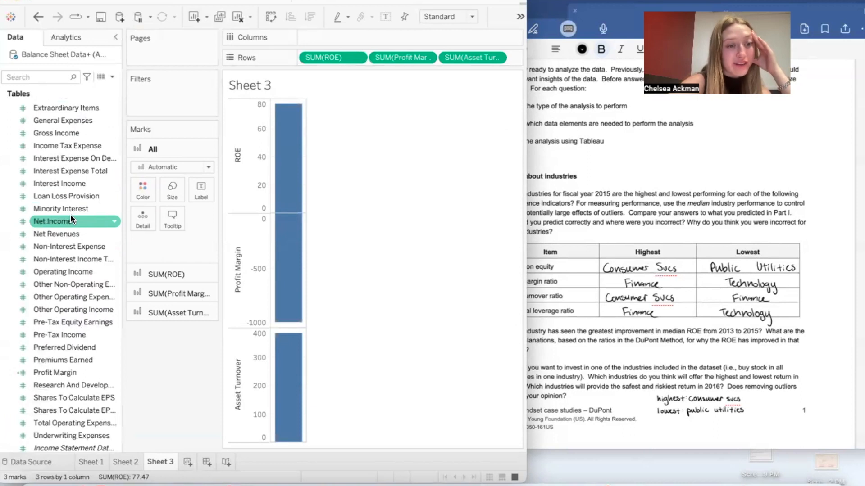
{"action": "scroll", "coordinate": [71, 219], "scroll_direction": "down", "scroll_amount": 2}
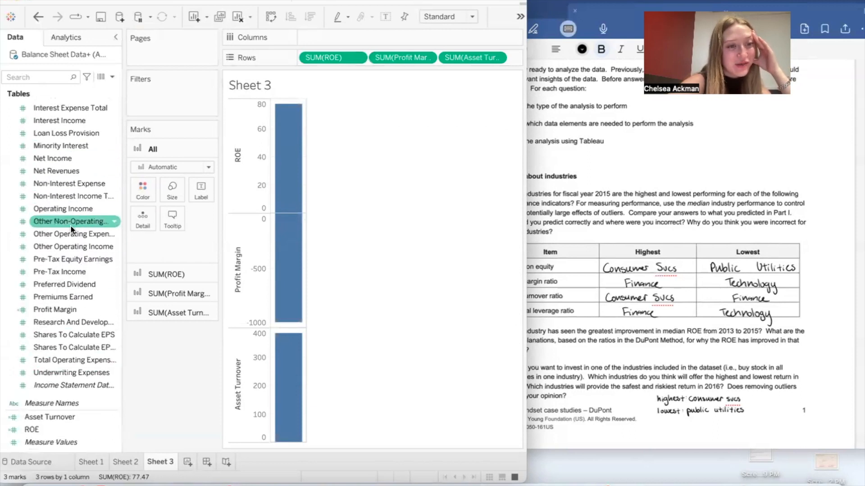
{"action": "scroll", "coordinate": [63, 144], "scroll_direction": "up", "scroll_amount": 1}
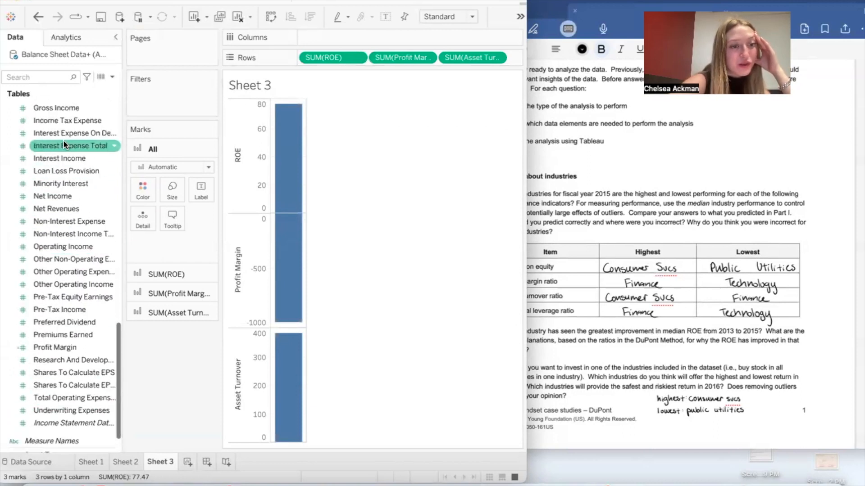
{"action": "scroll", "coordinate": [64, 144], "scroll_direction": "up", "scroll_amount": 15}
{"action": "left_click_drag", "start_coordinate": [54, 260], "coordinate": [498, 59]}
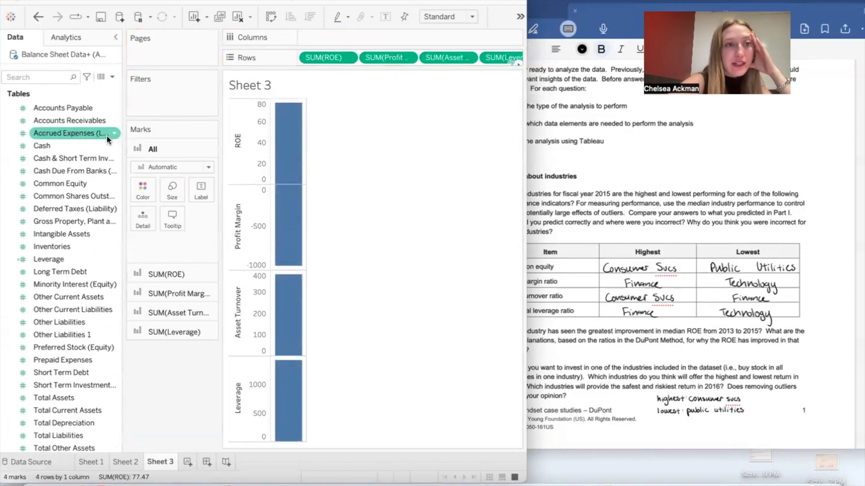
{"action": "scroll", "coordinate": [59, 194], "scroll_direction": "up", "scroll_amount": 3}
{"action": "left_click_drag", "start_coordinate": [61, 135], "coordinate": [325, 39]}
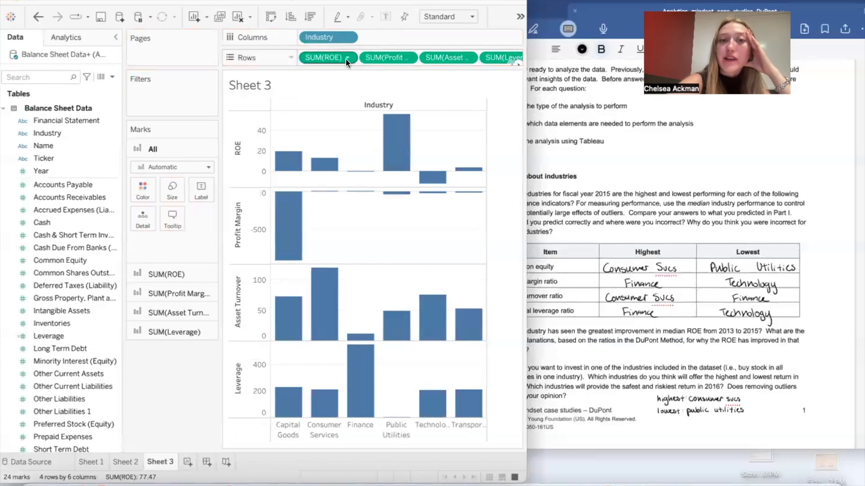
{"action": "left_click", "coordinate": [346, 59]}
{"action": "mouse_move", "coordinate": [366, 254]}
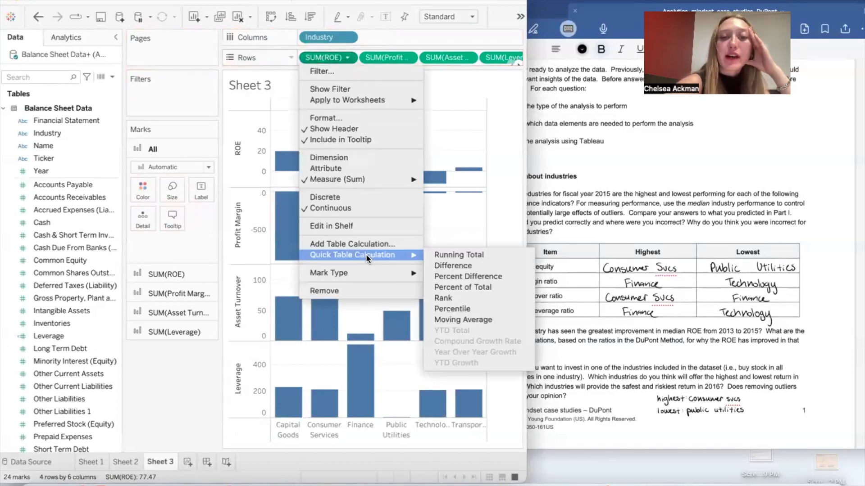
{"action": "left_click", "coordinate": [613, 206]}
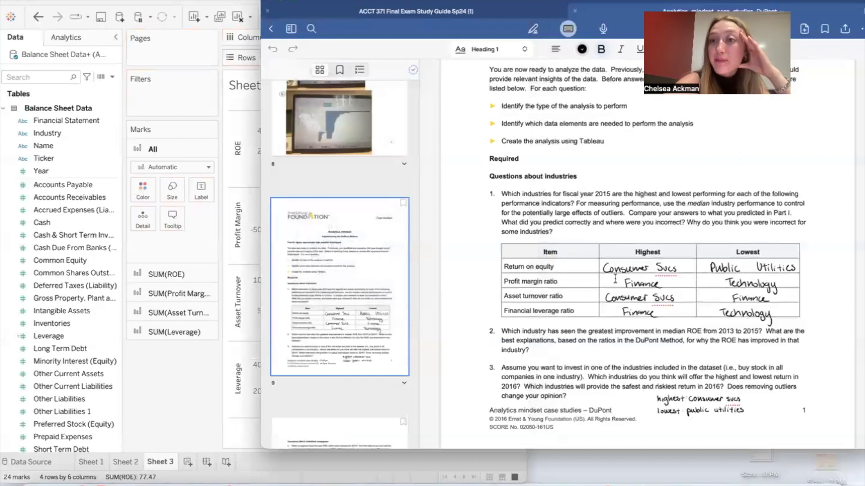
{"action": "left_click", "coordinate": [241, 209]}
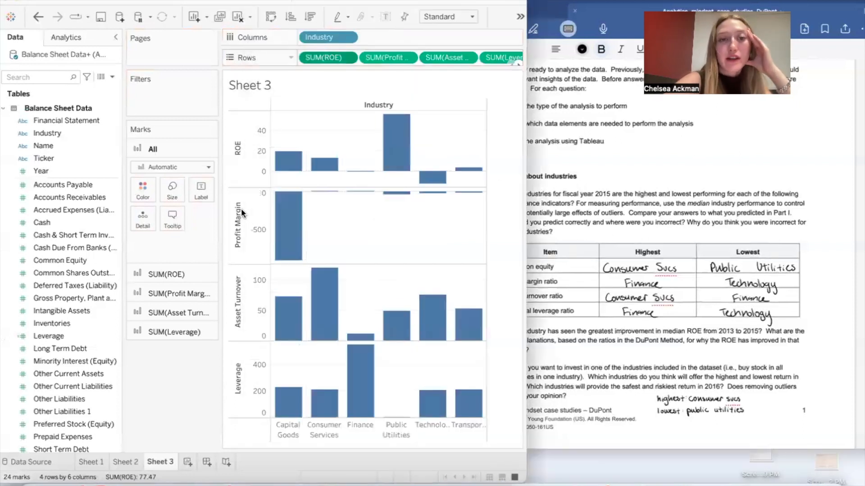
Step: Change the aggregation of ROE and Profit Margin on Rows to Median
{"action": "left_click", "coordinate": [346, 59]}
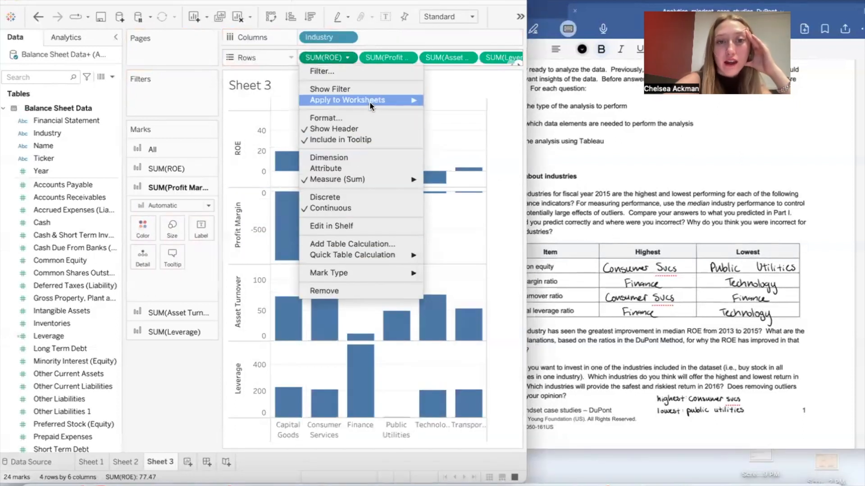
{"action": "left_click", "coordinate": [401, 42]}
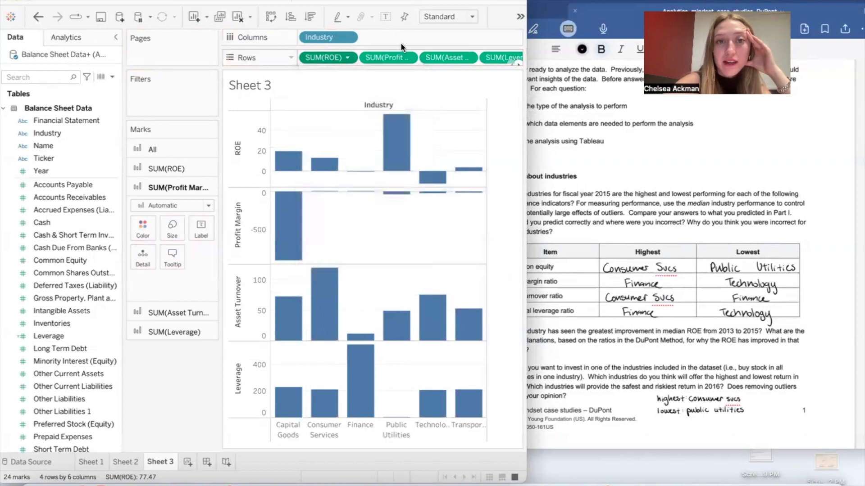
{"action": "left_click", "coordinate": [407, 57]}
{"action": "mouse_move", "coordinate": [469, 180]}
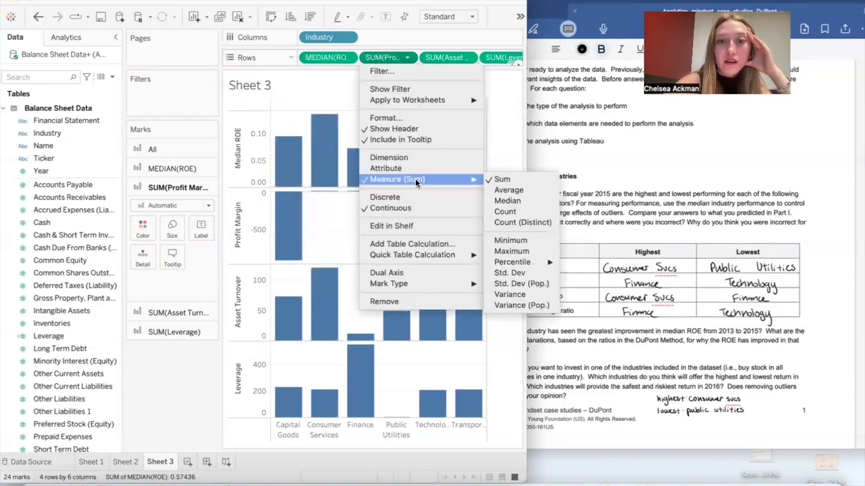
{"action": "left_click", "coordinate": [523, 204]}
Step: Change the aggregation of Asset Turnover and Leverage on Rows to Median, widening the Tableau window to reach the Leverage field
{"action": "left_click", "coordinate": [468, 57]}
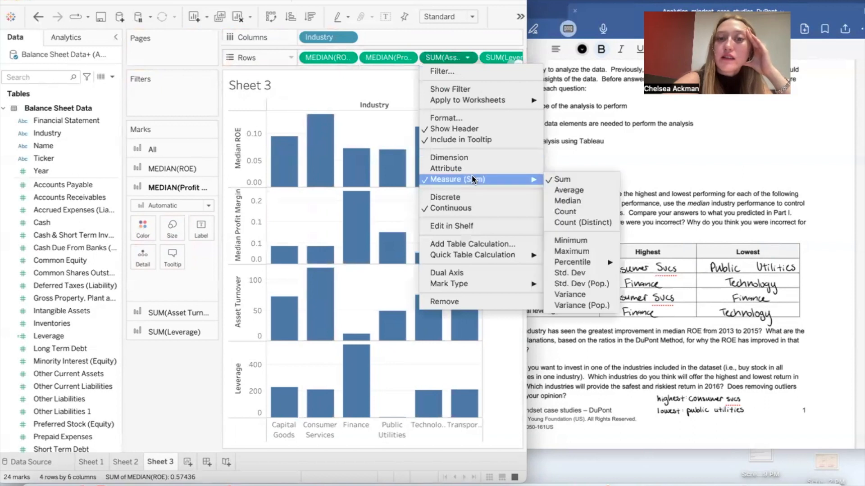
{"action": "left_click", "coordinate": [568, 201]}
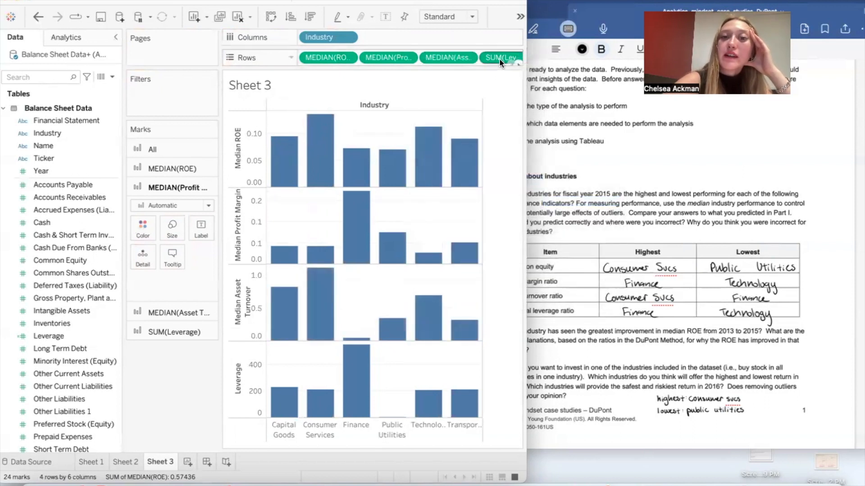
{"action": "left_click", "coordinate": [502, 58]}
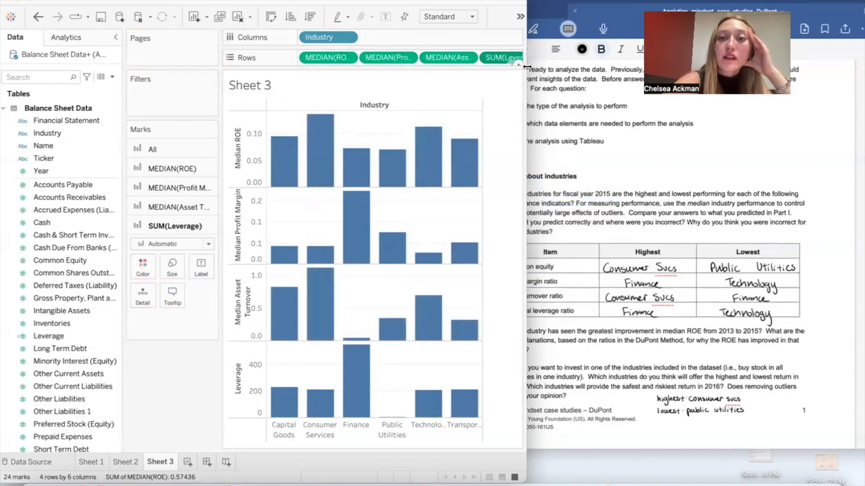
{"action": "left_click_drag", "start_coordinate": [527, 67], "coordinate": [585, 64]}
{"action": "left_click", "coordinate": [555, 58]}
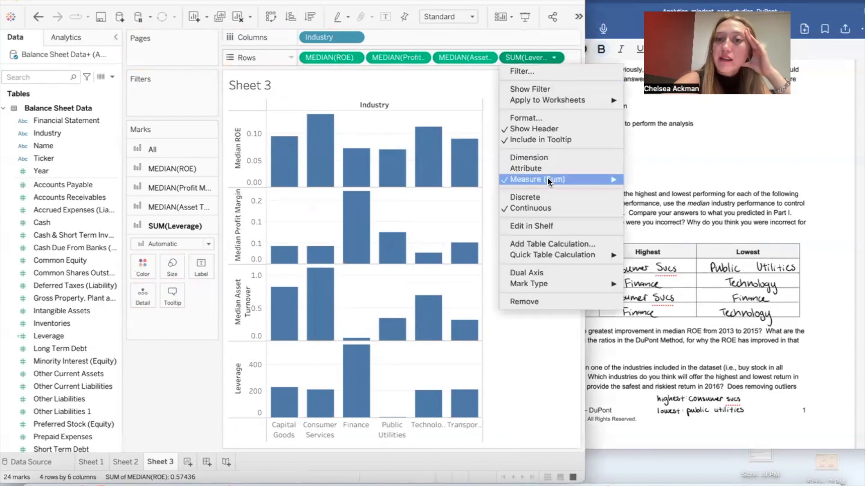
{"action": "mouse_move", "coordinate": [548, 178]}
{"action": "left_click", "coordinate": [645, 201]}
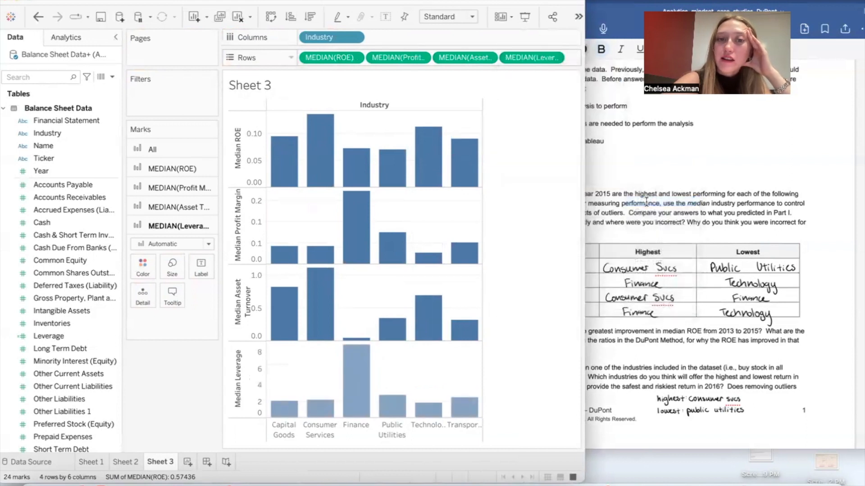
Step: Check the fiscal year in question 1 of the case document, and filter the Tableau sheet to Year 2015 only
{"action": "left_click", "coordinate": [673, 203]}
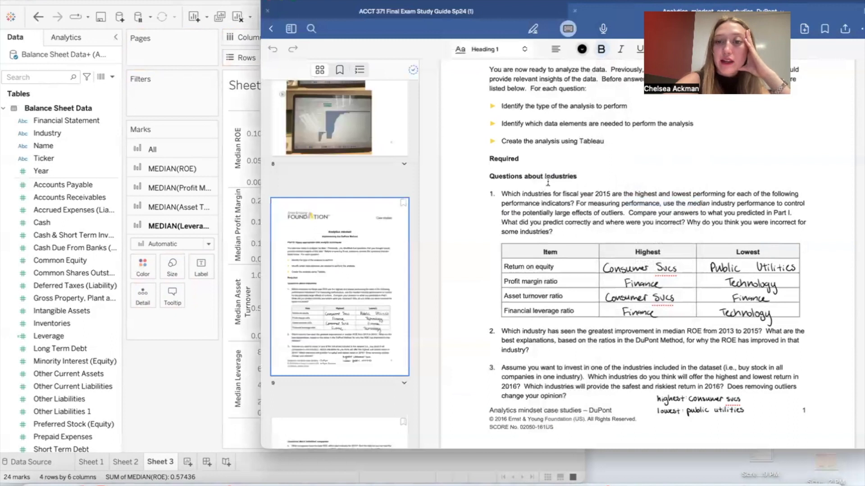
{"action": "left_click", "coordinate": [245, 59]}
{"action": "left_click_drag", "start_coordinate": [58, 171], "coordinate": [186, 91]}
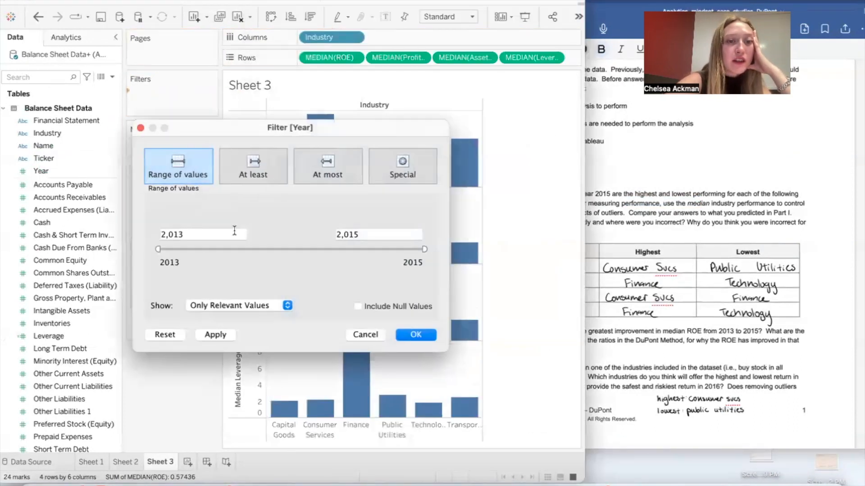
{"action": "left_click_drag", "start_coordinate": [160, 247], "coordinate": [461, 250]}
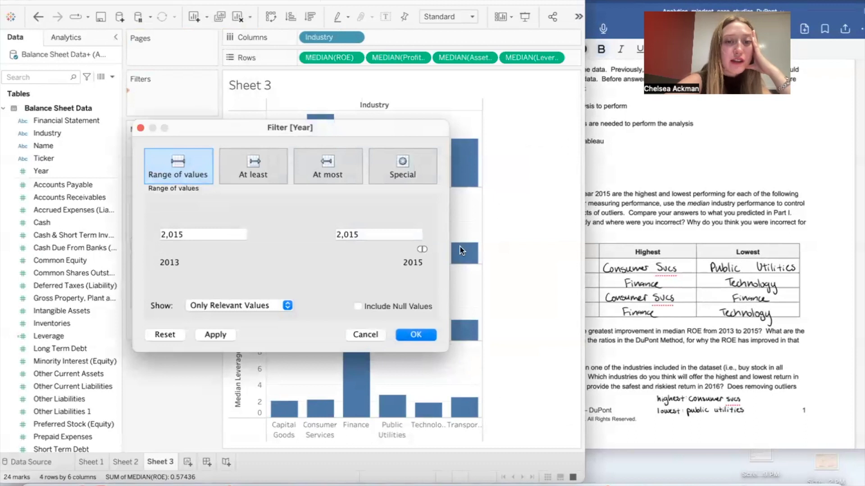
{"action": "left_click", "coordinate": [417, 334]}
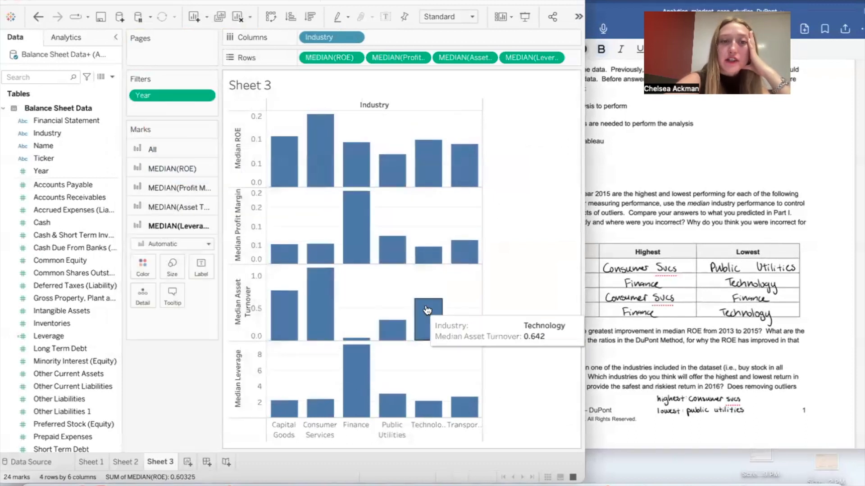
Step: Color the marks of all four charts by Industry and sort the industries in descending order of median ROE
{"action": "left_click", "coordinate": [168, 151]}
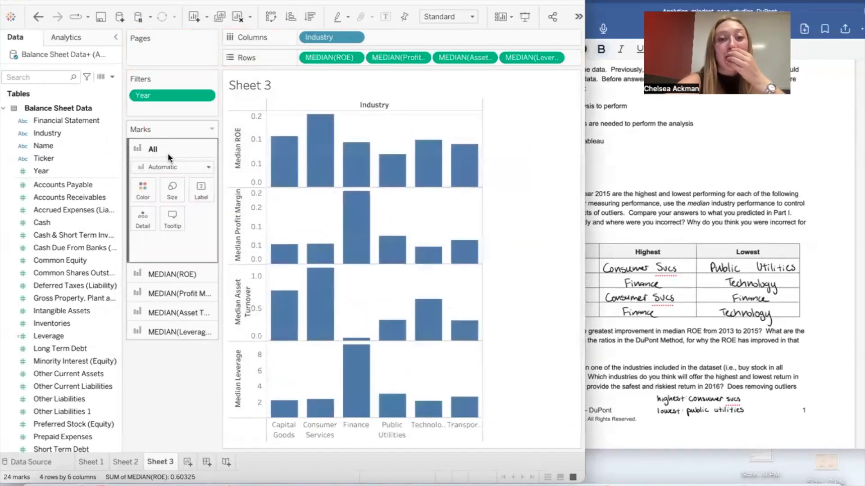
{"action": "left_click_drag", "start_coordinate": [49, 135], "coordinate": [142, 193]}
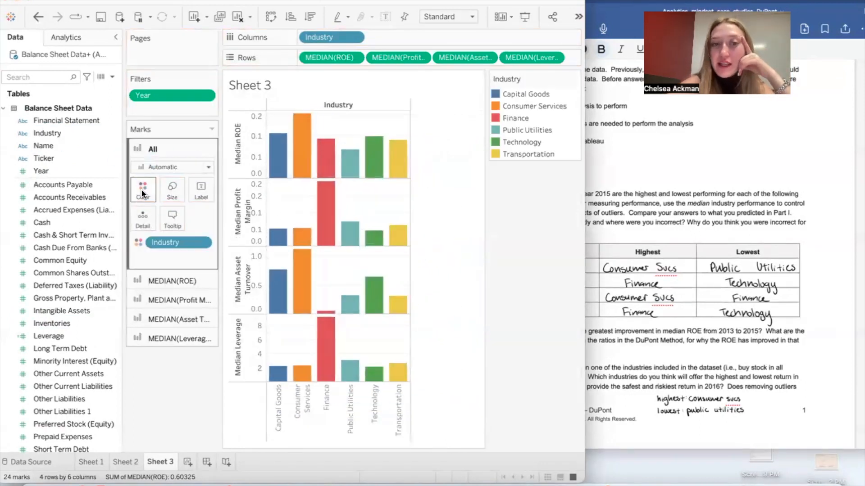
{"action": "left_click", "coordinate": [38, 17]}
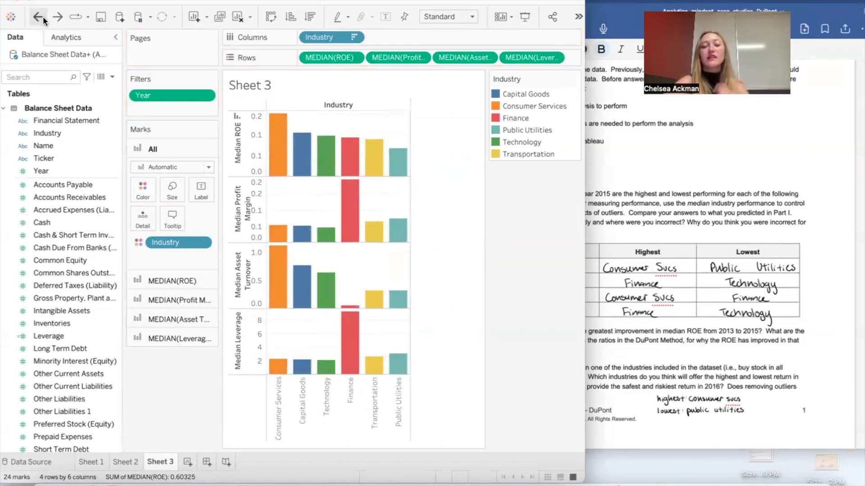
Step: Compare the highest and lowest industries for median ROE, profit margin and asset turnover with the question 1 answer table in the Goodnotes case document
{"action": "left_click", "coordinate": [774, 208]}
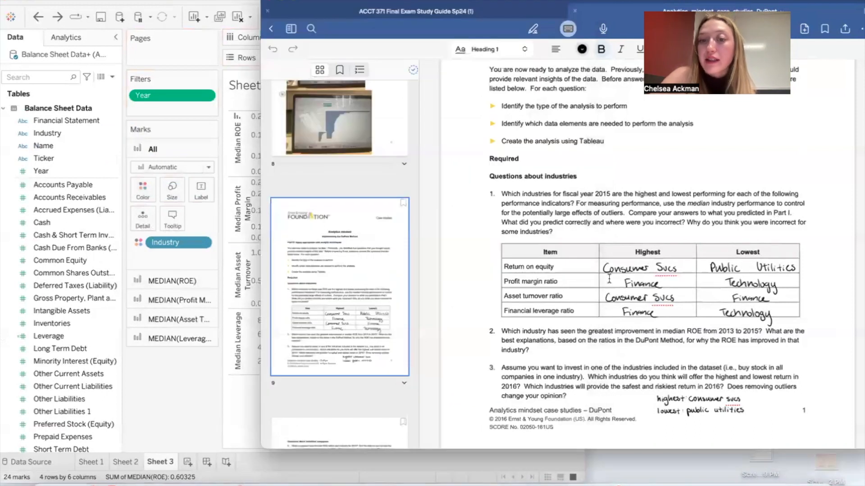
{"action": "left_click", "coordinate": [238, 388]}
{"action": "mouse_move", "coordinate": [275, 124]}
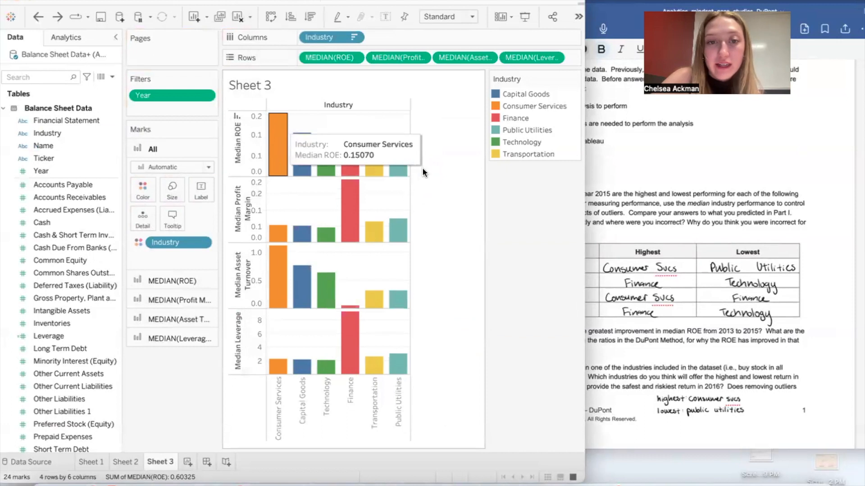
{"action": "mouse_move", "coordinate": [402, 169]}
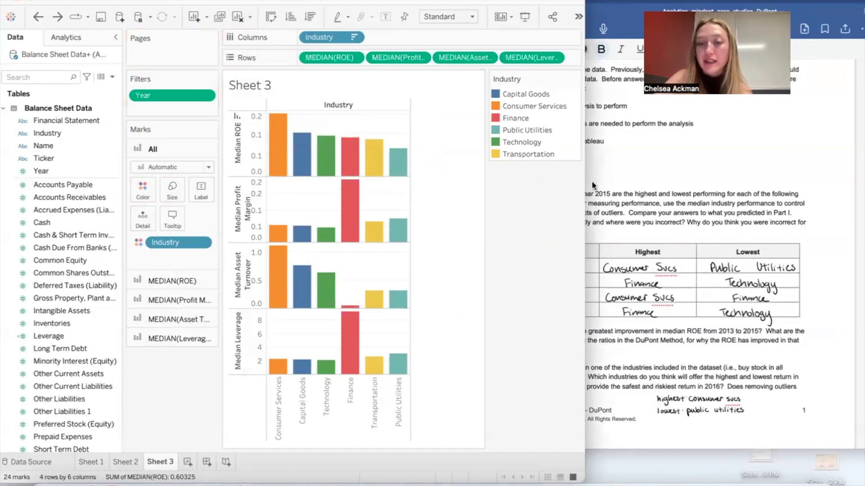
{"action": "left_click", "coordinate": [616, 198]}
{"action": "left_click", "coordinate": [211, 398]}
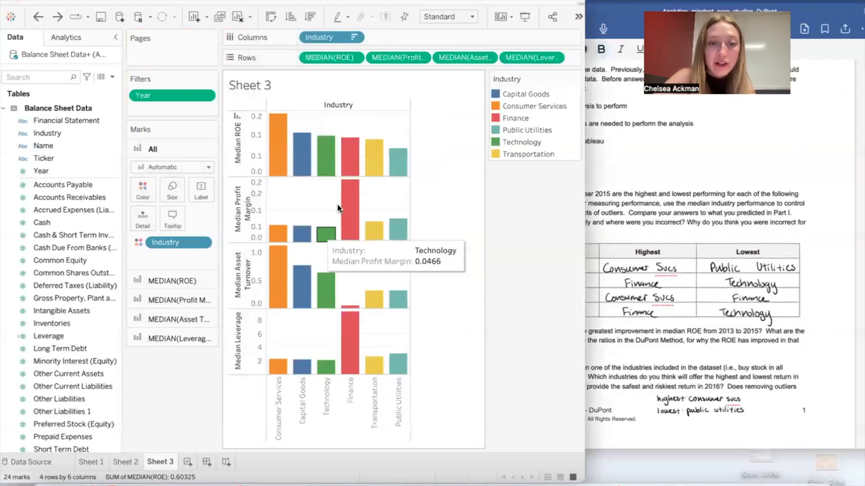
{"action": "mouse_move", "coordinate": [357, 198]}
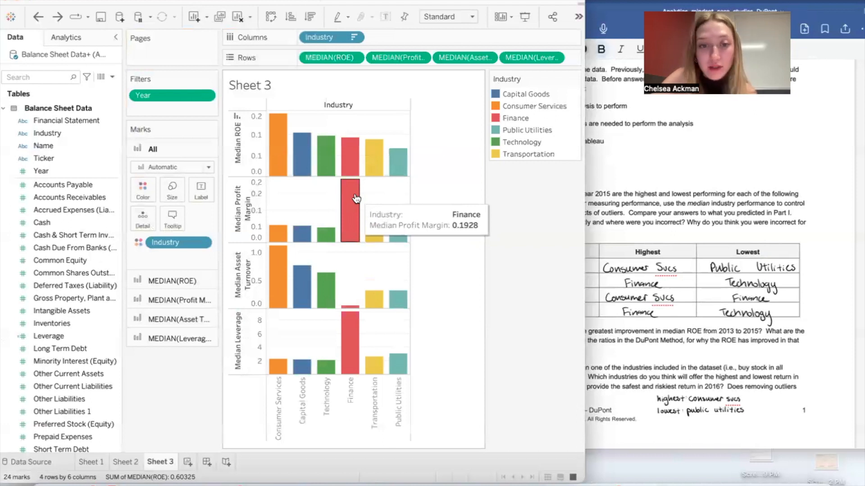
{"action": "mouse_move", "coordinate": [327, 239]}
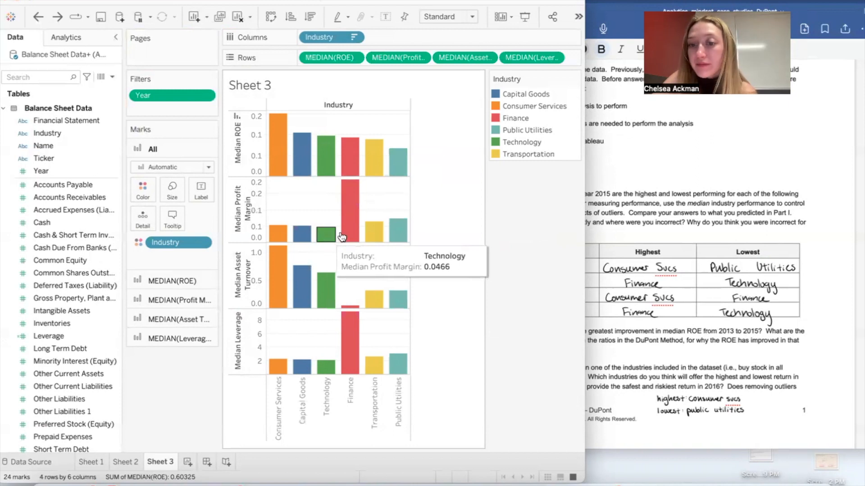
{"action": "mouse_move", "coordinate": [296, 296]}
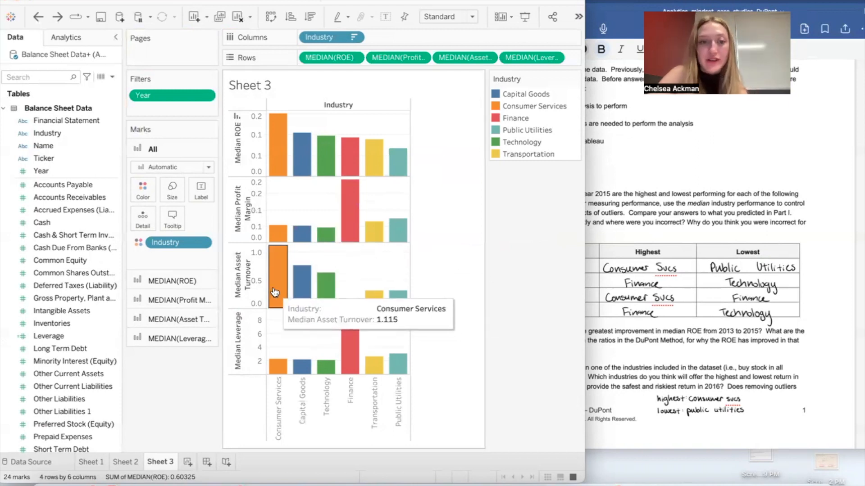
{"action": "mouse_move", "coordinate": [350, 310]}
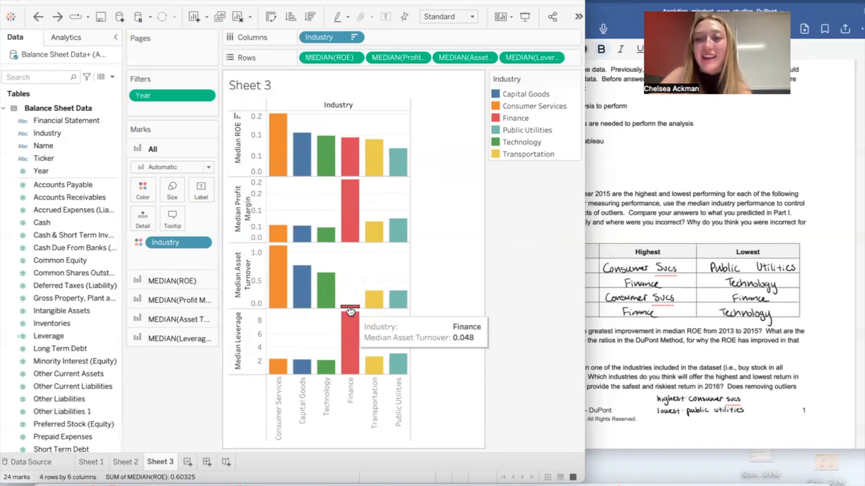
{"action": "left_click", "coordinate": [617, 325]}
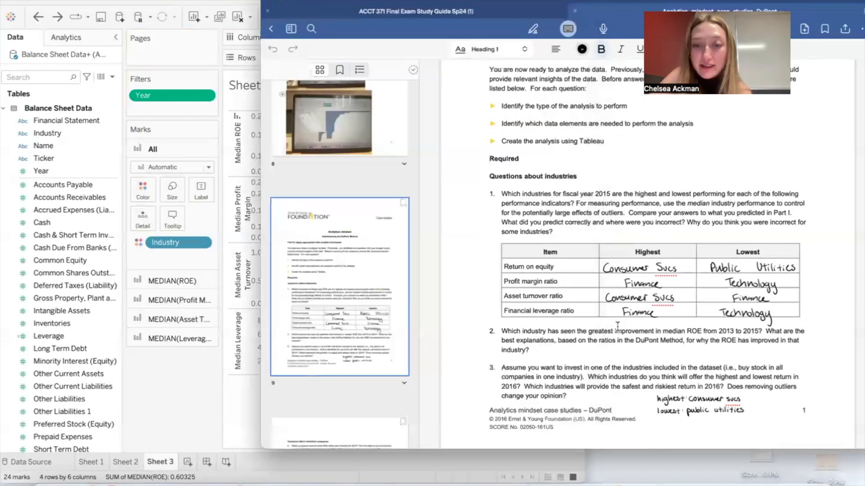
Step: Compare the highest and lowest median leverage industries with the answer table, and read question 2 in the case document
{"action": "left_click", "coordinate": [250, 401]}
{"action": "mouse_move", "coordinate": [353, 354]}
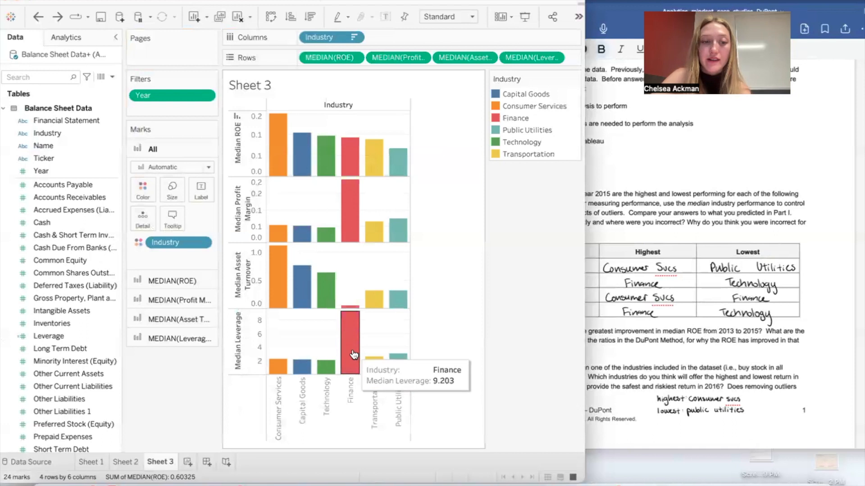
{"action": "mouse_move", "coordinate": [324, 367]}
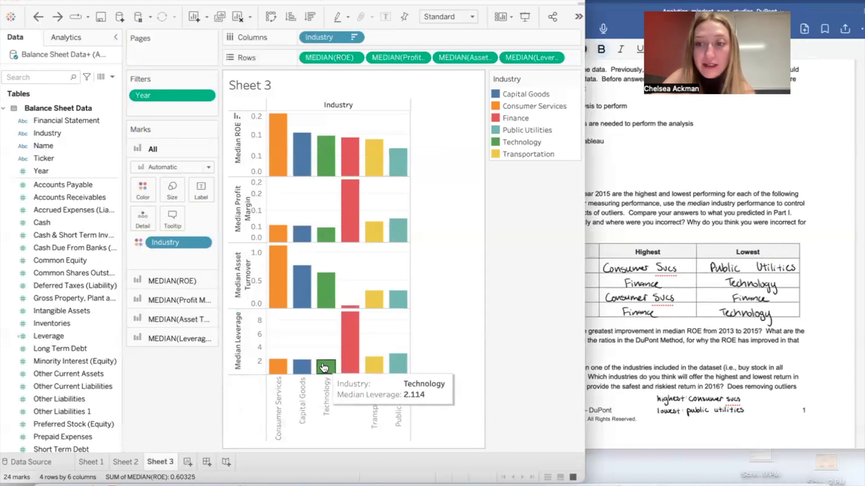
{"action": "left_click", "coordinate": [658, 357]}
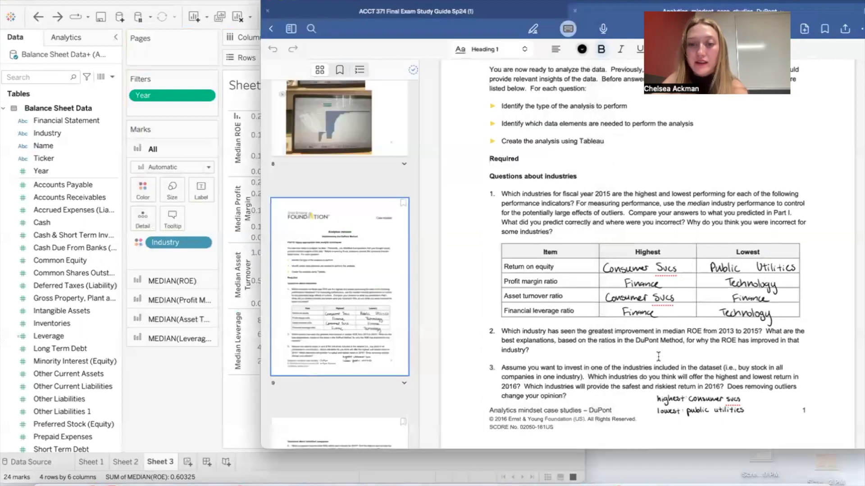
{"action": "scroll", "coordinate": [658, 356], "scroll_direction": "down", "scroll_amount": 5}
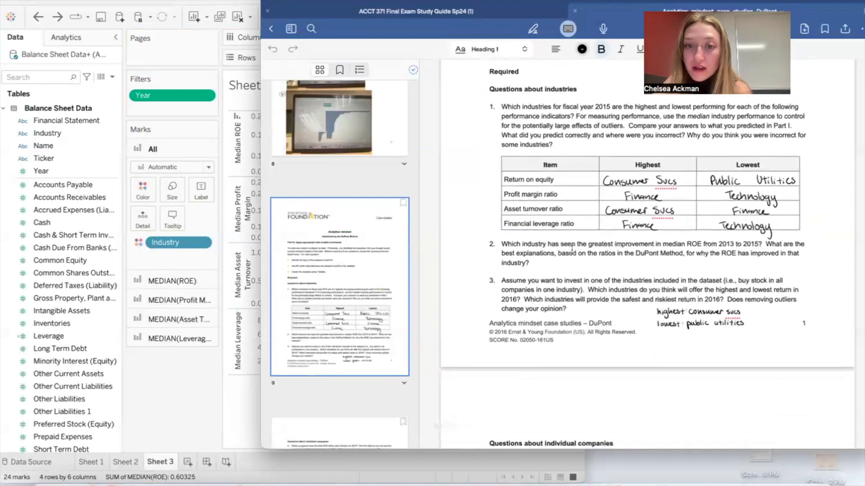
Step: Create a new Tableau worksheet for question 2 and place the Year field on Columns
{"action": "left_click", "coordinate": [204, 393]}
{"action": "left_click", "coordinate": [188, 461]}
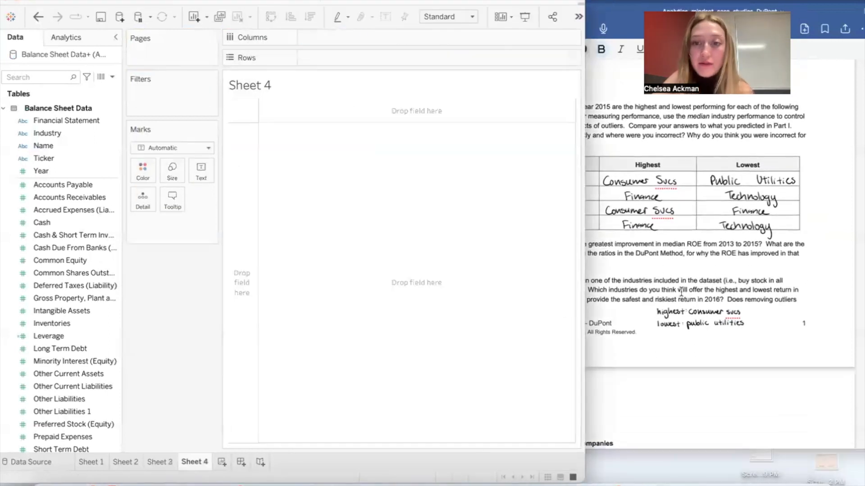
{"action": "left_click", "coordinate": [696, 291]}
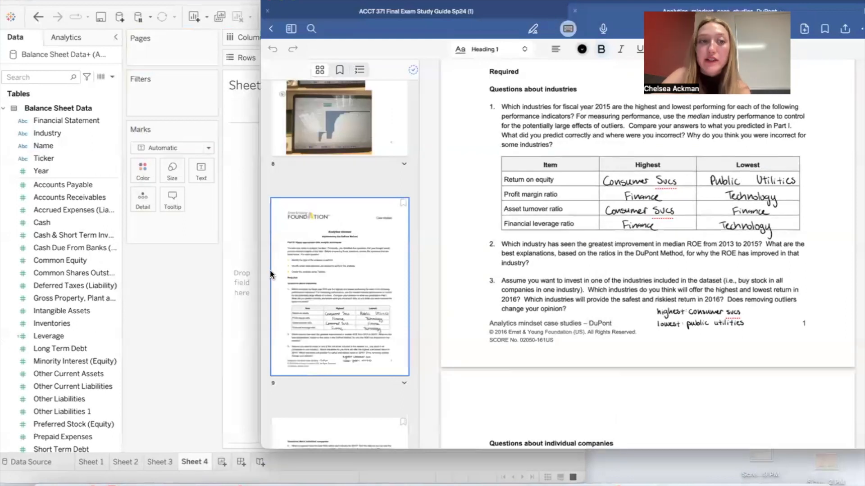
{"action": "left_click", "coordinate": [201, 285]}
{"action": "mouse_move", "coordinate": [40, 171]}
{"action": "left_mouse_down"}
{"action": "mouse_move", "coordinate": [334, 29]}
{"action": "mouse_move", "coordinate": [334, 53]}
{"action": "left_mouse_up"}
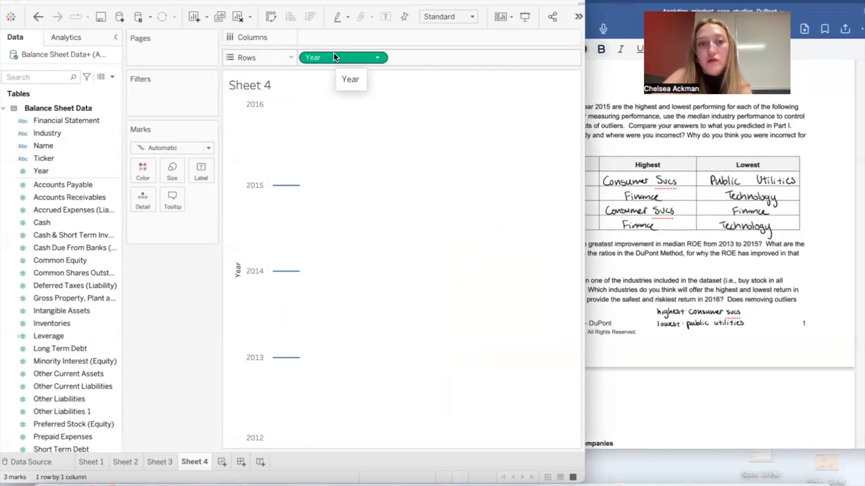
{"action": "left_click_drag", "start_coordinate": [358, 59], "coordinate": [358, 42]}
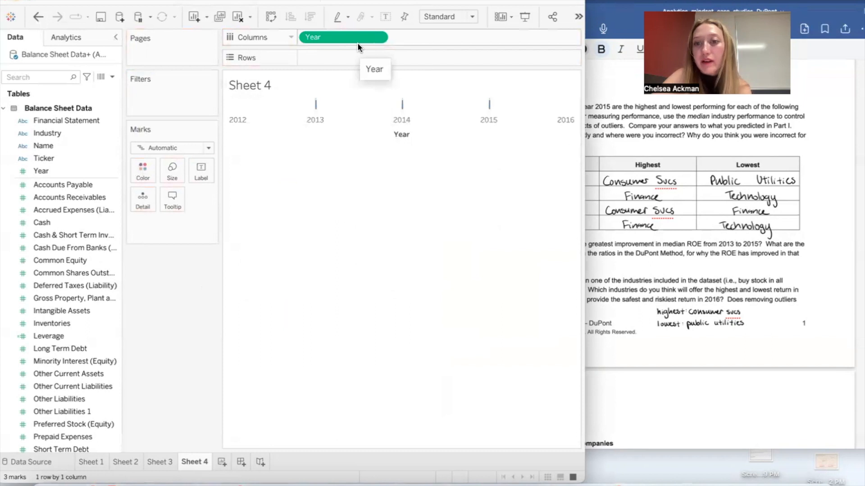
Step: Place ROE on Rows against Year and change its aggregation to Median
{"action": "left_click", "coordinate": [694, 252]}
{"action": "left_click", "coordinate": [207, 289]}
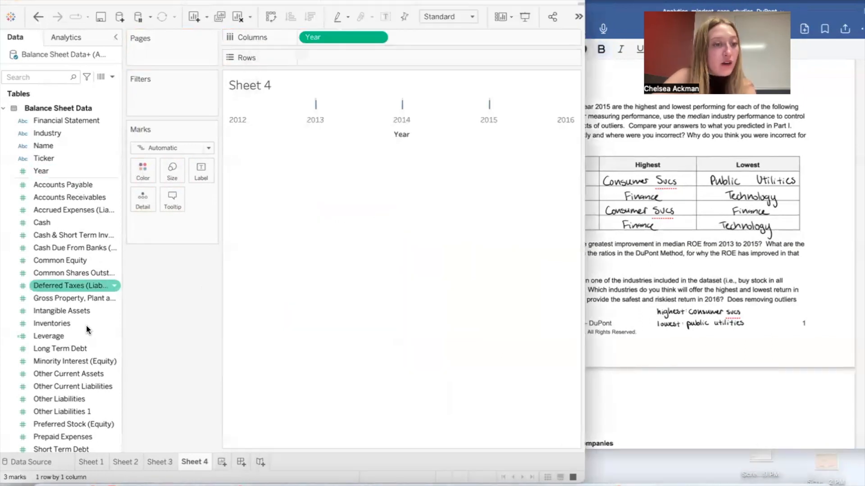
{"action": "scroll", "coordinate": [87, 326], "scroll_direction": "down", "scroll_amount": 10}
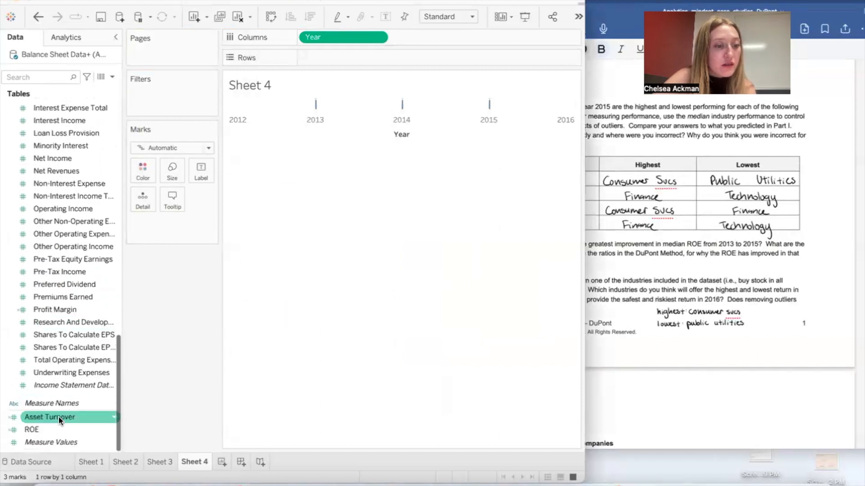
{"action": "mouse_move", "coordinate": [57, 426]}
{"action": "left_mouse_down"}
{"action": "mouse_move", "coordinate": [371, 72]}
{"action": "mouse_move", "coordinate": [345, 55]}
{"action": "left_mouse_up"}
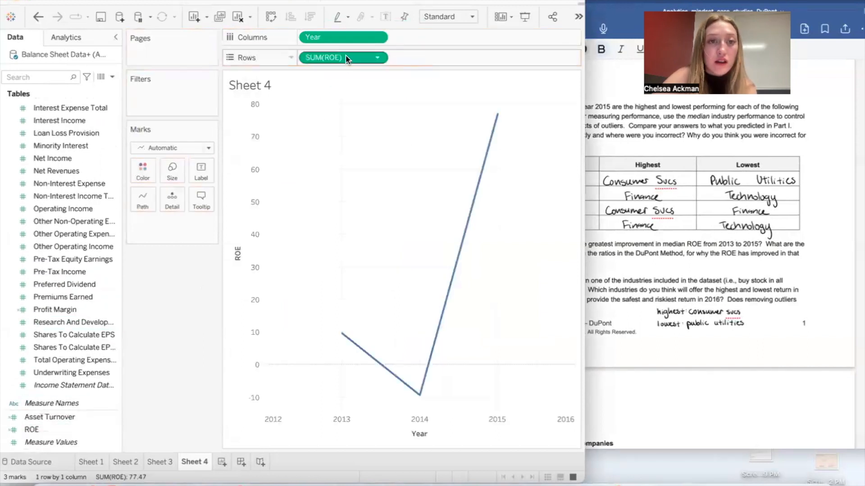
{"action": "right_click", "coordinate": [360, 60]}
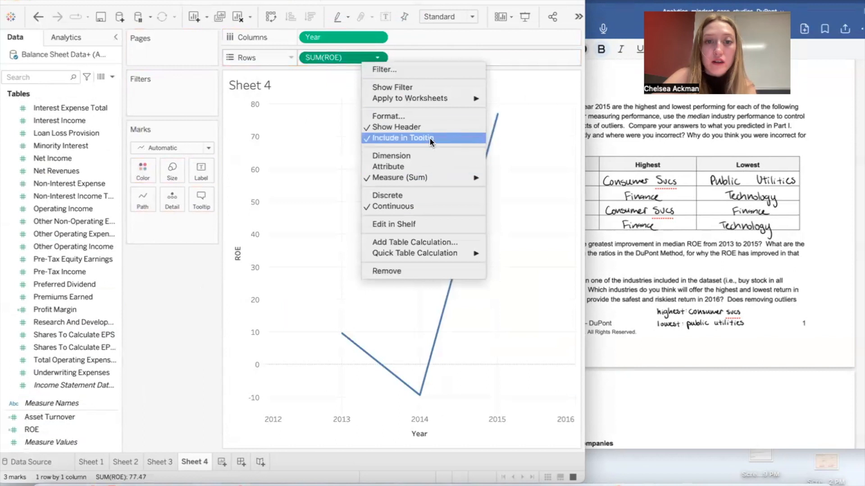
{"action": "mouse_move", "coordinate": [441, 178]}
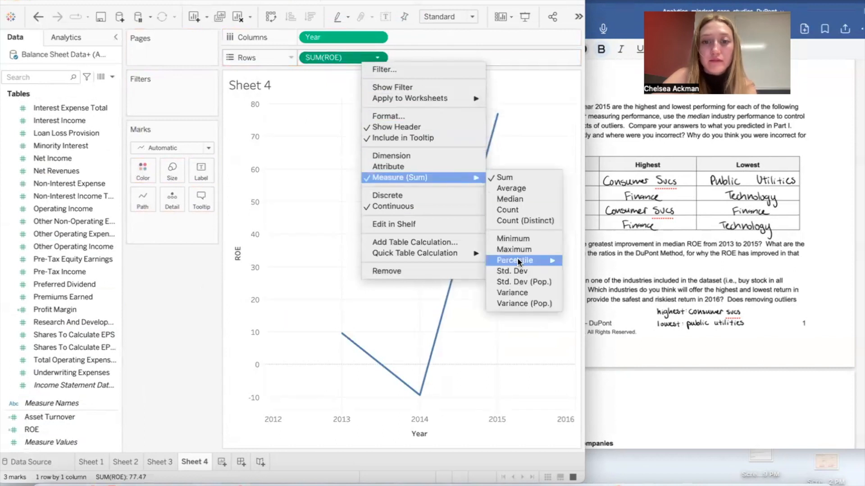
{"action": "left_click", "coordinate": [524, 199]}
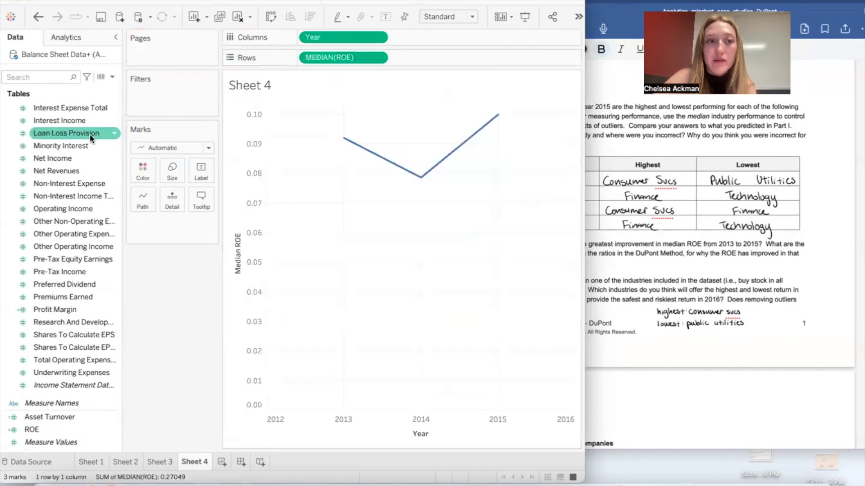
Step: Split the median ROE chart by Industry, placed ahead of Year on Columns, and color the lines by Industry
{"action": "scroll", "coordinate": [90, 134], "scroll_direction": "up", "scroll_amount": 10}
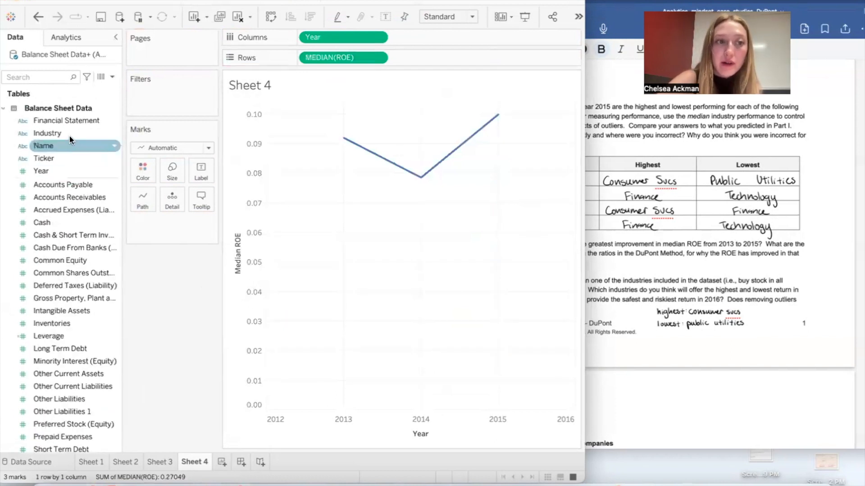
{"action": "left_click_drag", "start_coordinate": [70, 133], "coordinate": [424, 43]}
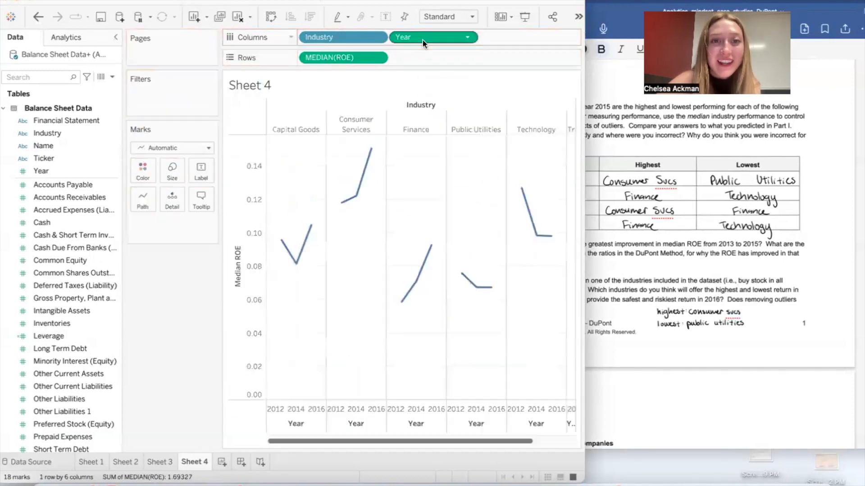
{"action": "mouse_move", "coordinate": [290, 260]}
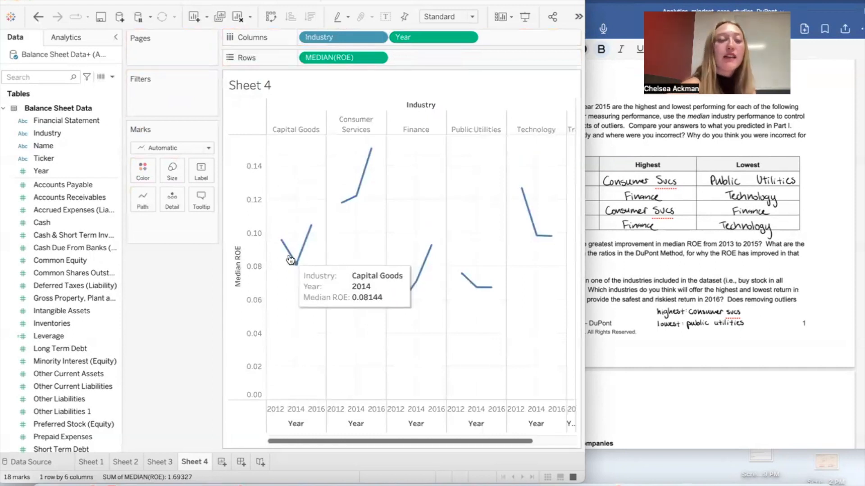
{"action": "left_click", "coordinate": [69, 135]}
{"action": "left_click_drag", "start_coordinate": [70, 134], "coordinate": [143, 172]}
Step: Add trend lines to the median ROE charts of all industries
{"action": "left_click", "coordinate": [91, 38]}
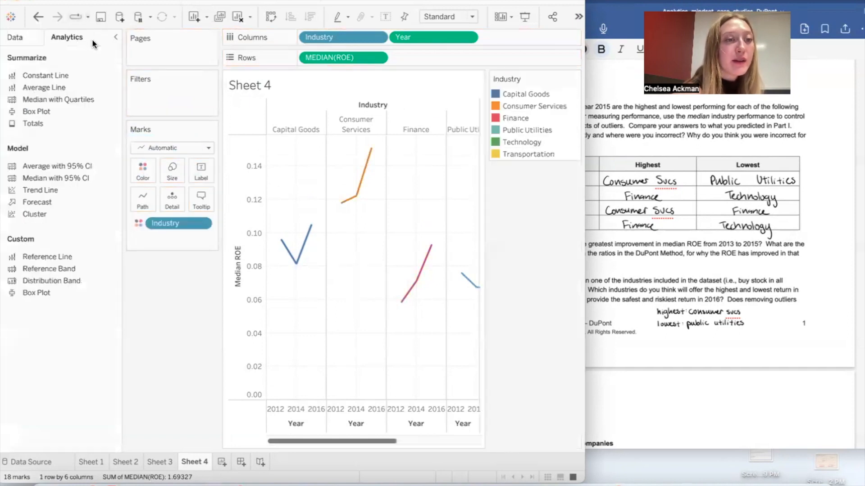
{"action": "left_click_drag", "start_coordinate": [50, 191], "coordinate": [339, 126]}
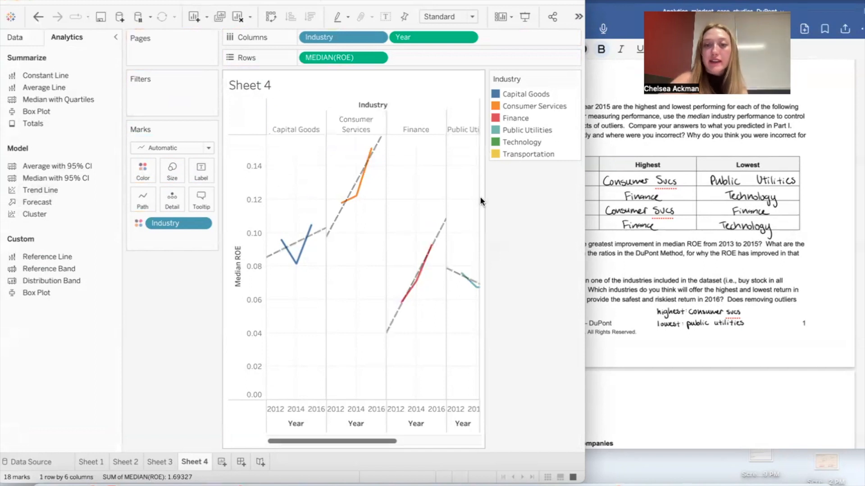
Step: Hide the Industry color legend and widen the Tableau window to fit all six industry charts
{"action": "left_click", "coordinate": [575, 77]}
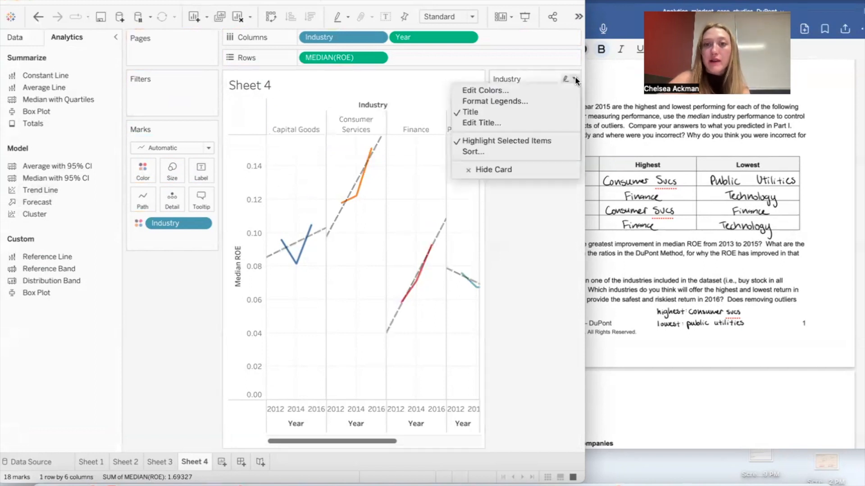
{"action": "left_click", "coordinate": [531, 170]}
{"action": "left_click_drag", "start_coordinate": [585, 176], "coordinate": [664, 178]}
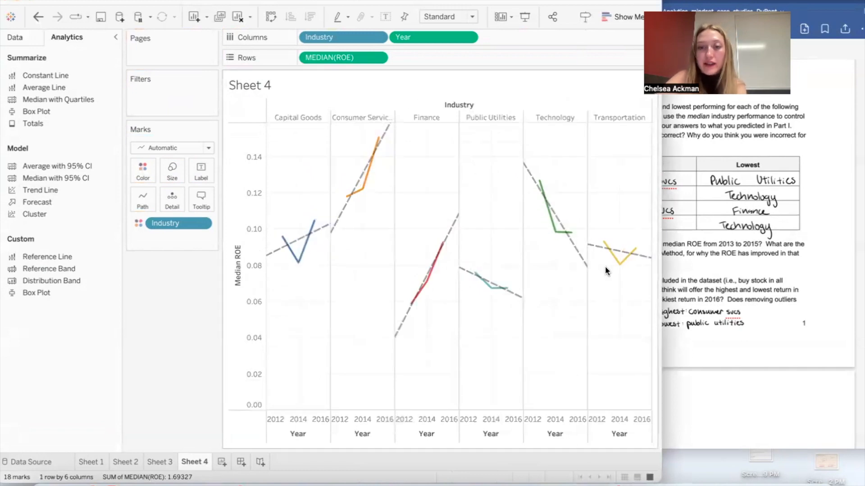
Step: Reread question 2 in the case document and examine which industry's median ROE improves most from 2013 to 2015
{"action": "left_click", "coordinate": [741, 278]}
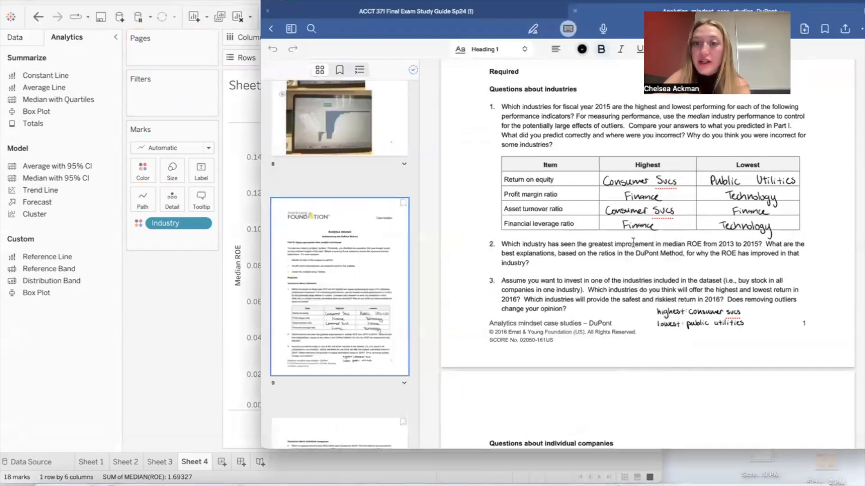
{"action": "left_click", "coordinate": [157, 344]}
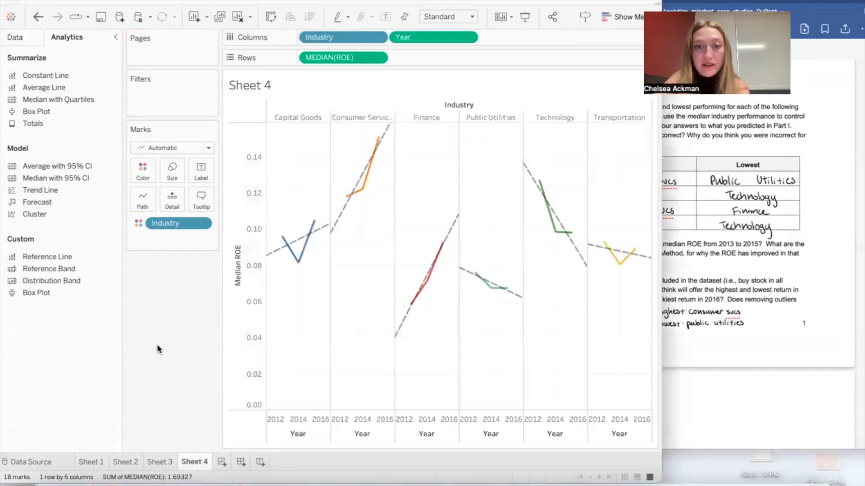
{"action": "mouse_move", "coordinate": [417, 303]}
{"action": "mouse_move", "coordinate": [447, 235]}
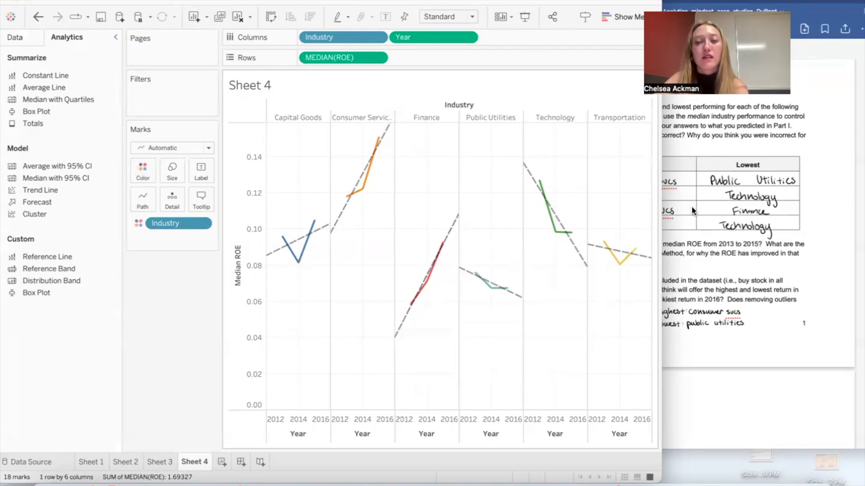
Step: Examine the reference Sheet 7 and Sheet 8 charts in the case document, and return to the questions
{"action": "left_click", "coordinate": [749, 218]}
{"action": "scroll", "coordinate": [749, 218], "scroll_direction": "down", "scroll_amount": 15}
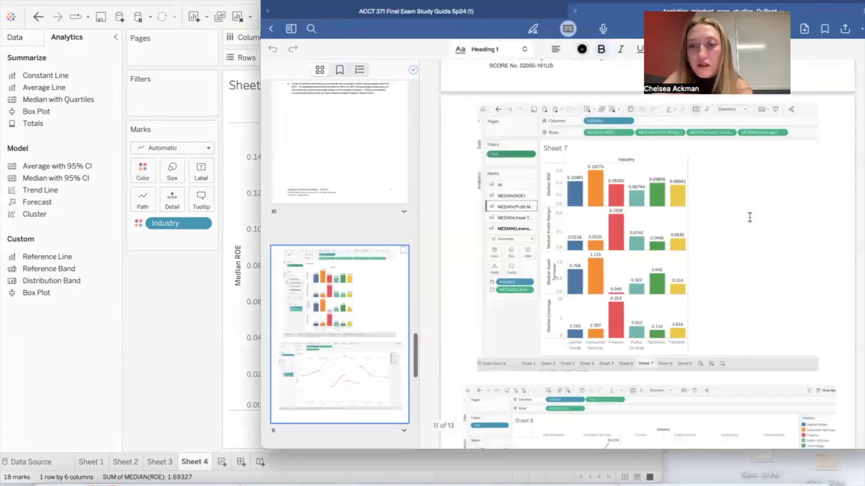
{"action": "scroll", "coordinate": [749, 218], "scroll_direction": "down", "scroll_amount": 2}
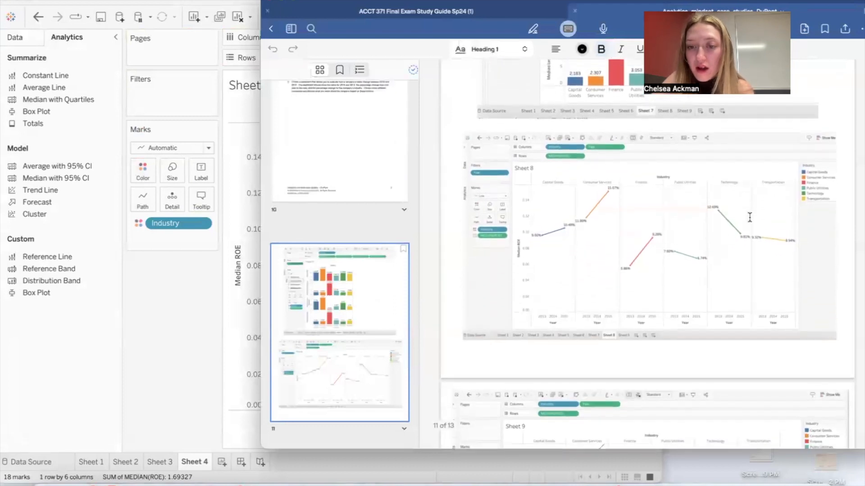
{"action": "scroll", "coordinate": [750, 218], "scroll_direction": "up", "scroll_amount": 8}
{"action": "scroll", "coordinate": [750, 218], "scroll_direction": "up", "scroll_amount": 8}
Step: Switch back to Tableau and undo the trend lines on the median ROE charts
{"action": "left_click", "coordinate": [183, 355]}
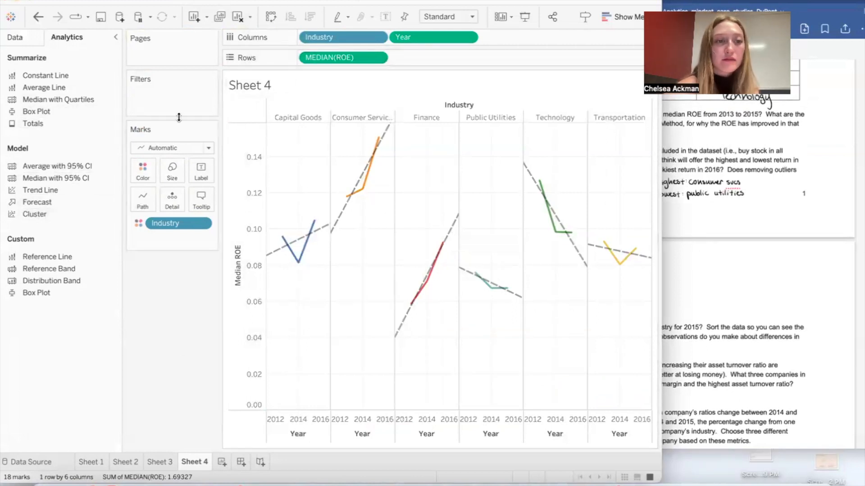
{"action": "left_click", "coordinate": [39, 22]}
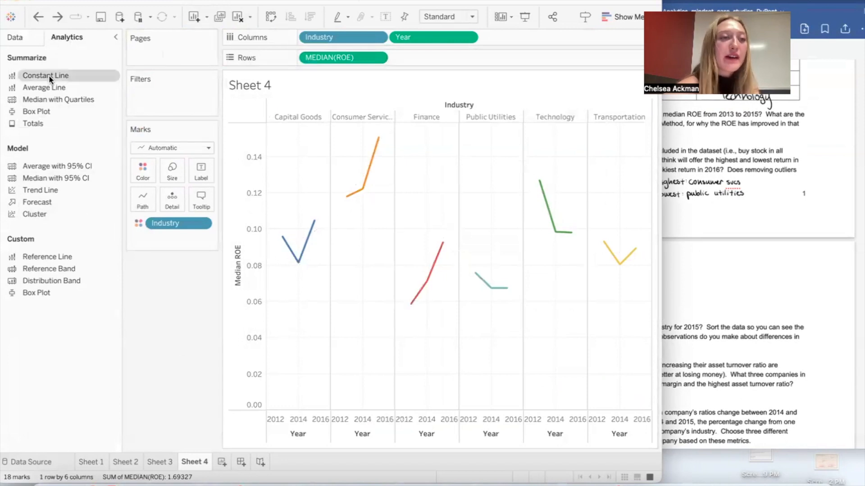
{"action": "left_click", "coordinate": [21, 38]}
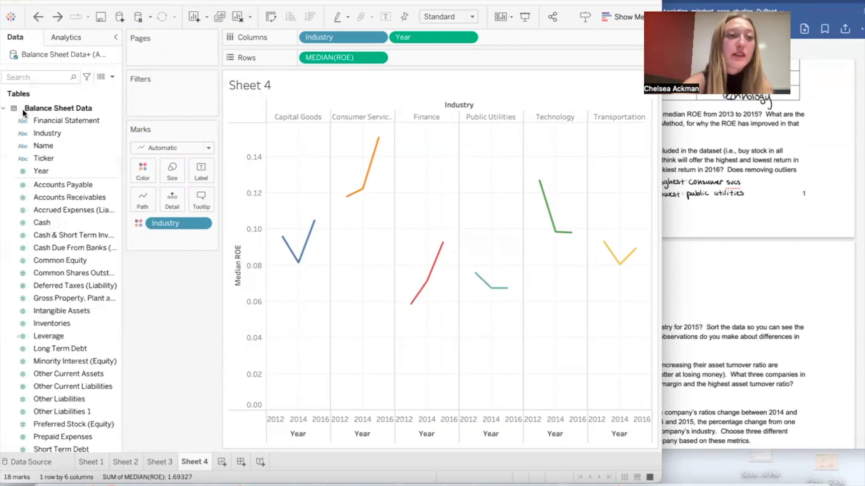
{"action": "left_click", "coordinate": [41, 157]}
{"action": "left_click", "coordinate": [55, 169]}
{"action": "left_click_drag", "start_coordinate": [55, 169], "coordinate": [169, 93]}
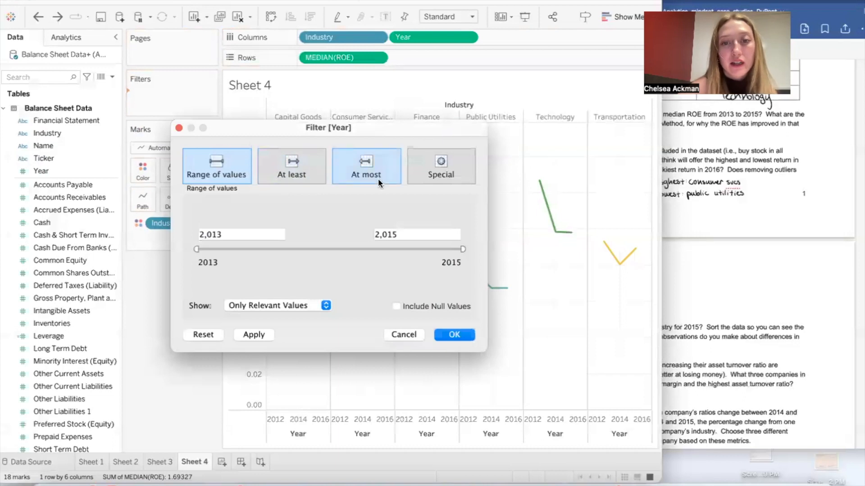
{"action": "left_click", "coordinate": [440, 168]}
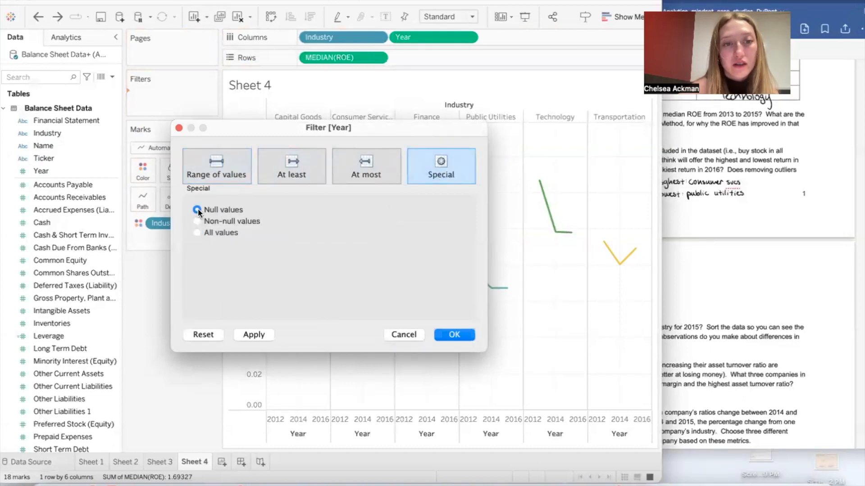
{"action": "left_click", "coordinate": [216, 171]}
{"action": "left_click", "coordinate": [441, 168]}
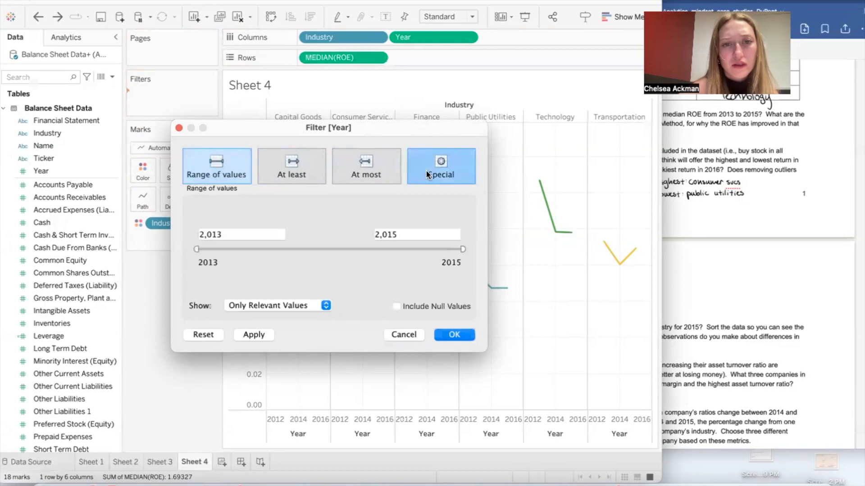
{"action": "left_click", "coordinate": [218, 170]}
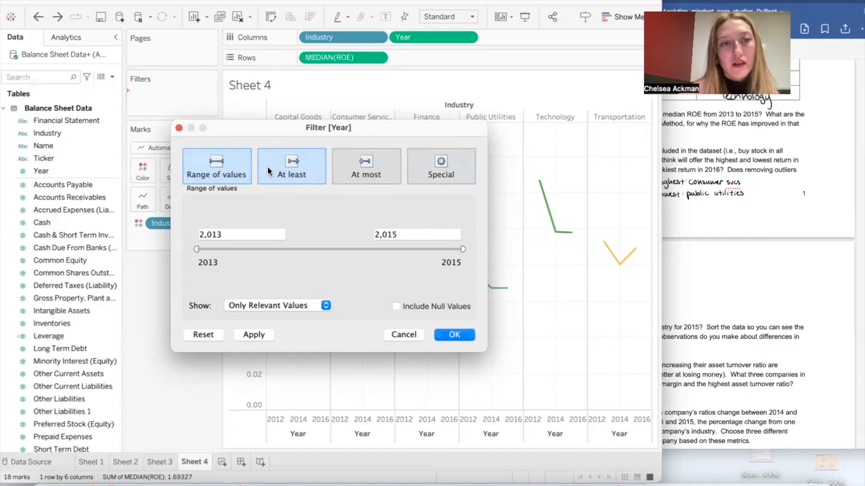
{"action": "left_click", "coordinate": [178, 128]}
Step: Convert the Year field to discrete and filter the median ROE charts to 2013 and 2015 only
{"action": "left_click", "coordinate": [72, 169]}
{"action": "right_click", "coordinate": [72, 168]}
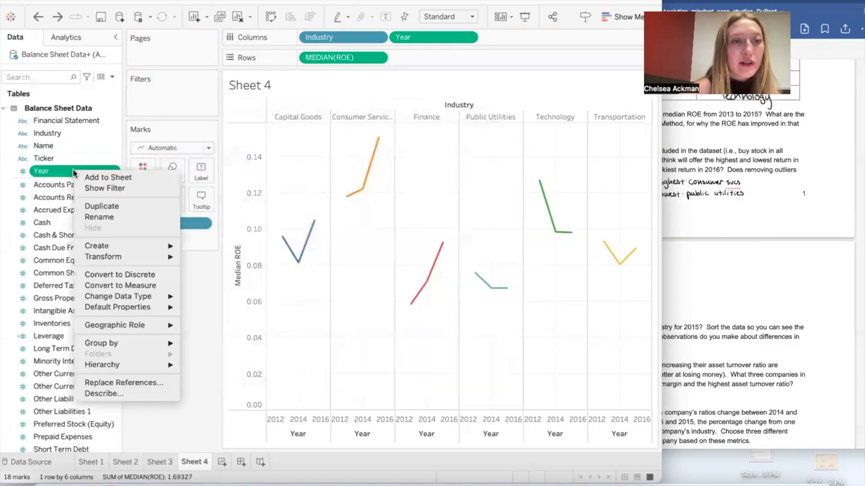
{"action": "left_click", "coordinate": [128, 273]}
{"action": "left_click_drag", "start_coordinate": [69, 168], "coordinate": [161, 100]}
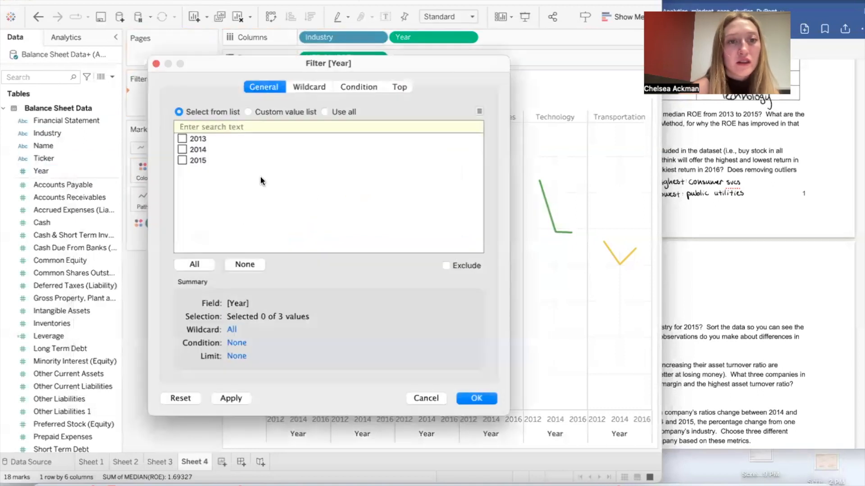
{"action": "left_click", "coordinate": [182, 139]}
{"action": "left_click", "coordinate": [182, 160]}
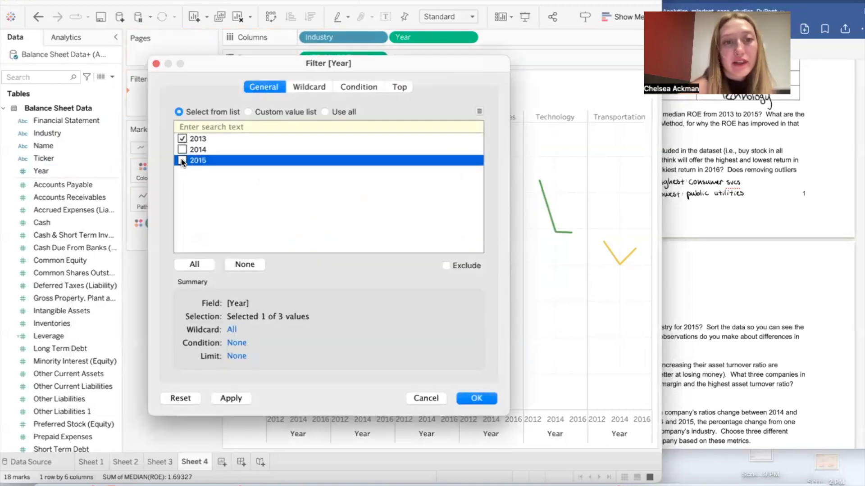
{"action": "left_click", "coordinate": [488, 400]}
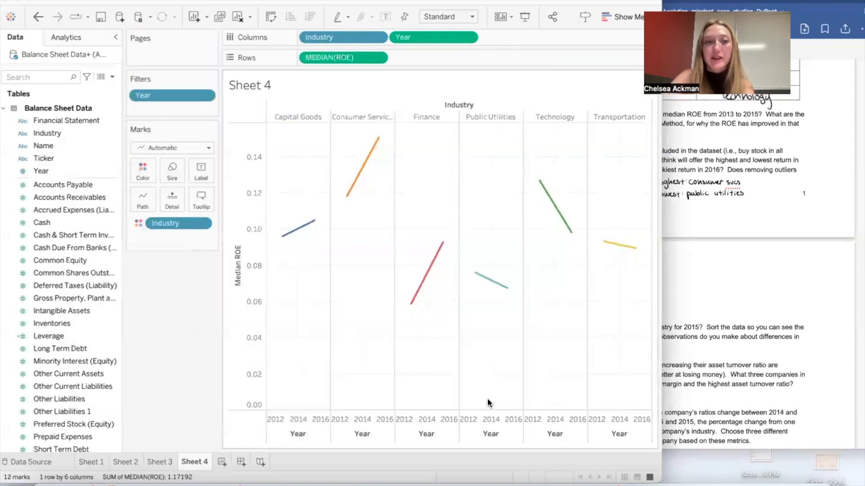
Step: Inspect the Capital Goods 2015 point and compare the charts with the Sheet 8 reference in the case document
{"action": "mouse_move", "coordinate": [313, 228]}
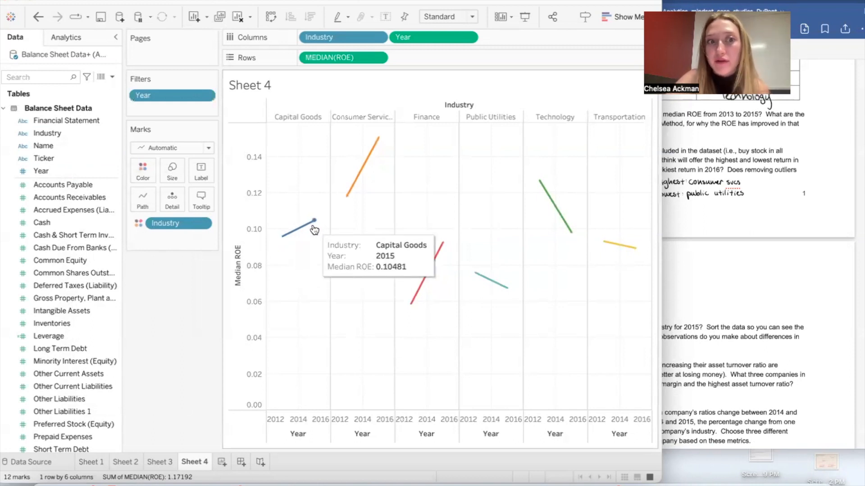
{"action": "left_click", "coordinate": [806, 230]}
{"action": "scroll", "coordinate": [806, 230], "scroll_direction": "down", "scroll_amount": 10}
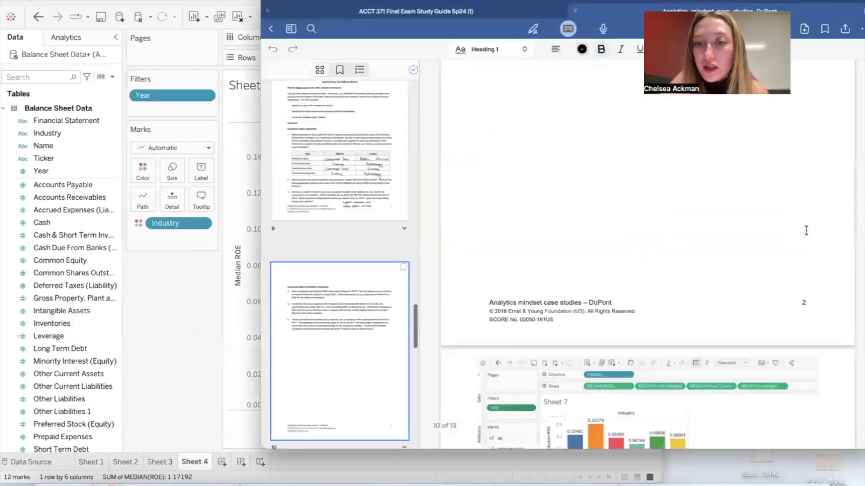
{"action": "scroll", "coordinate": [806, 230], "scroll_direction": "down", "scroll_amount": 5}
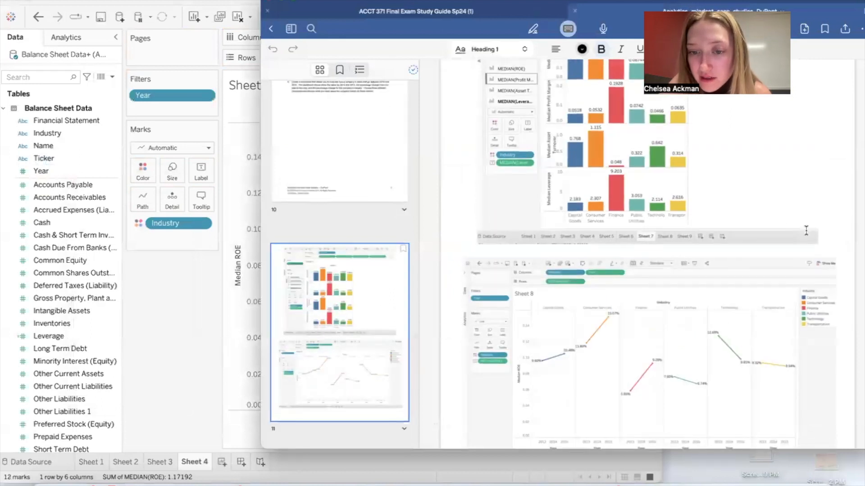
{"action": "scroll", "coordinate": [806, 231], "scroll_direction": "up", "scroll_amount": 15}
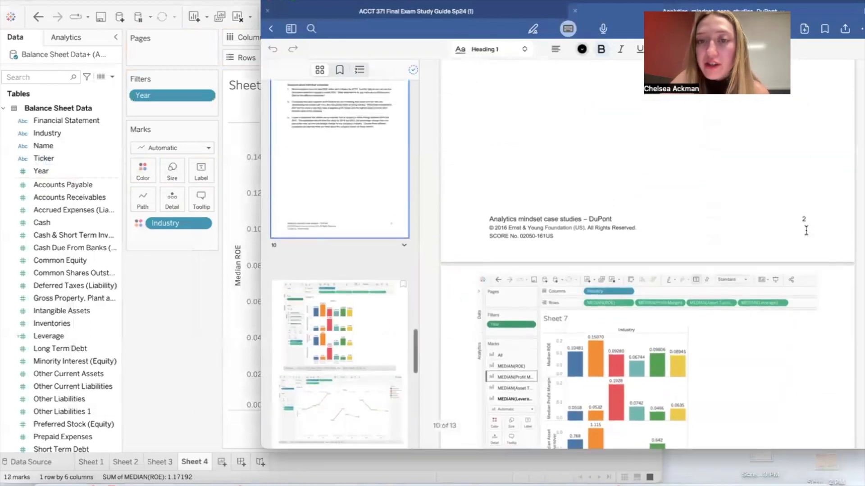
Step: Switch back to Tableau and label the line points with ROE aggregated as the median
{"action": "left_click", "coordinate": [191, 309]}
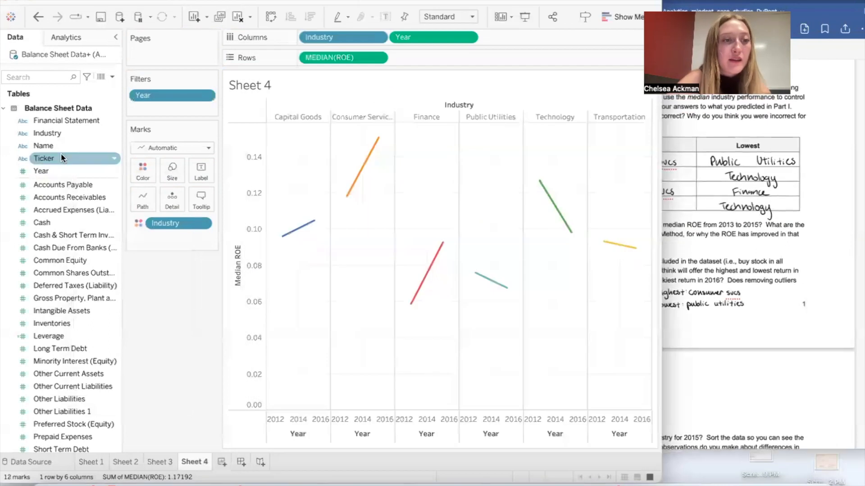
{"action": "scroll", "coordinate": [56, 304], "scroll_direction": "down", "scroll_amount": 15}
{"action": "left_click_drag", "start_coordinate": [42, 431], "coordinate": [198, 172]}
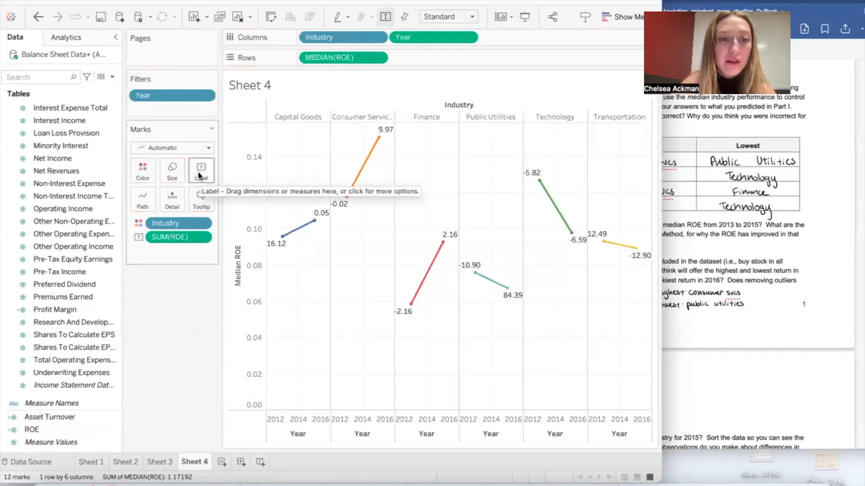
{"action": "left_click", "coordinate": [200, 237]}
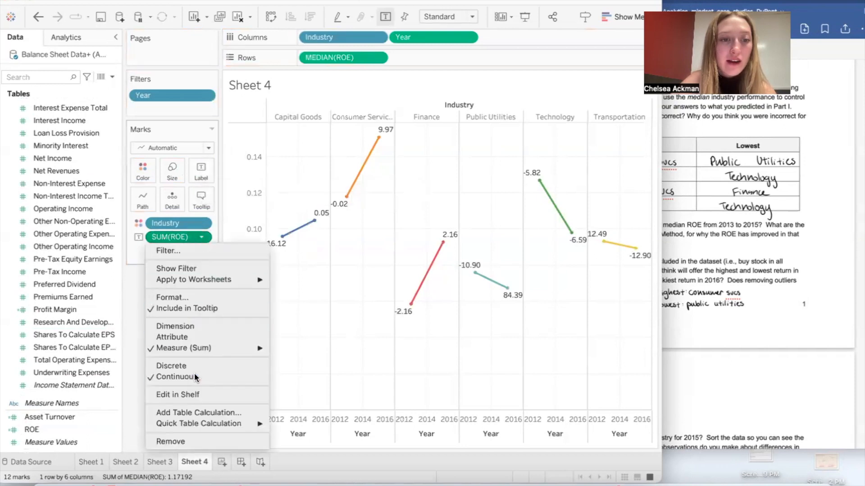
{"action": "mouse_move", "coordinate": [211, 350]}
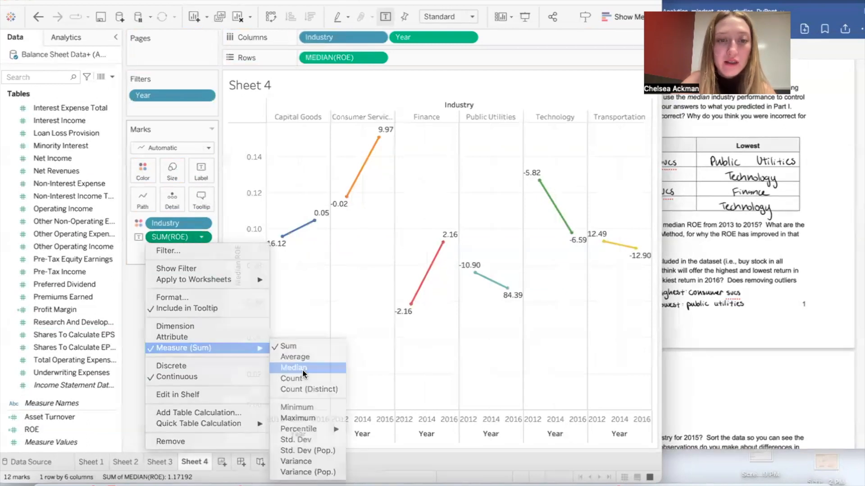
{"action": "left_click", "coordinate": [303, 369]}
Step: Compare the labeled 2013 and 2015 median ROE values across industries against questions 2 and 3 in the case document
{"action": "mouse_move", "coordinate": [353, 180]}
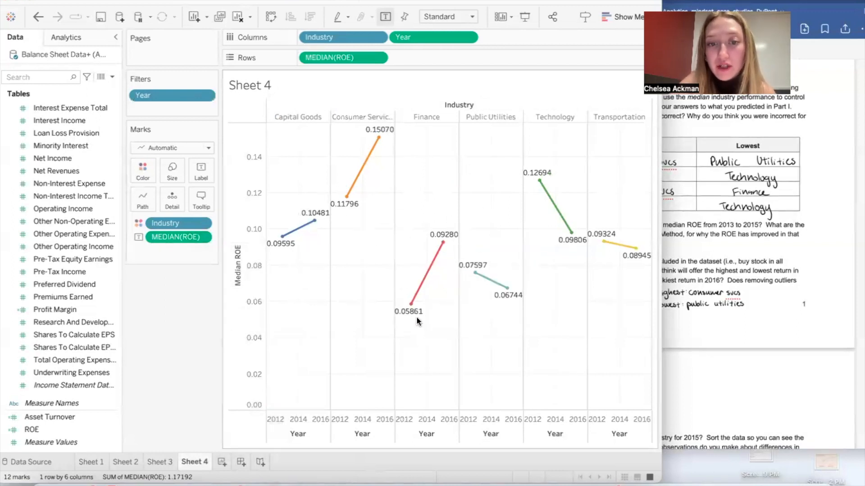
{"action": "mouse_move", "coordinate": [418, 320]}
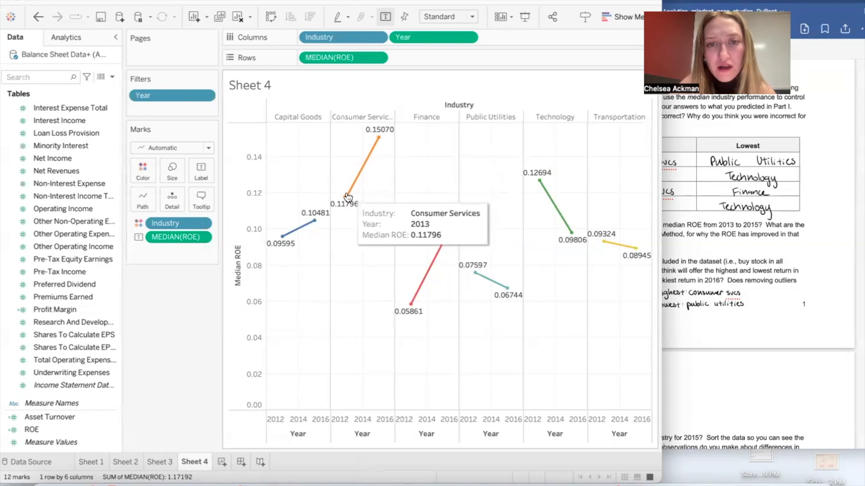
{"action": "left_click", "coordinate": [731, 262]}
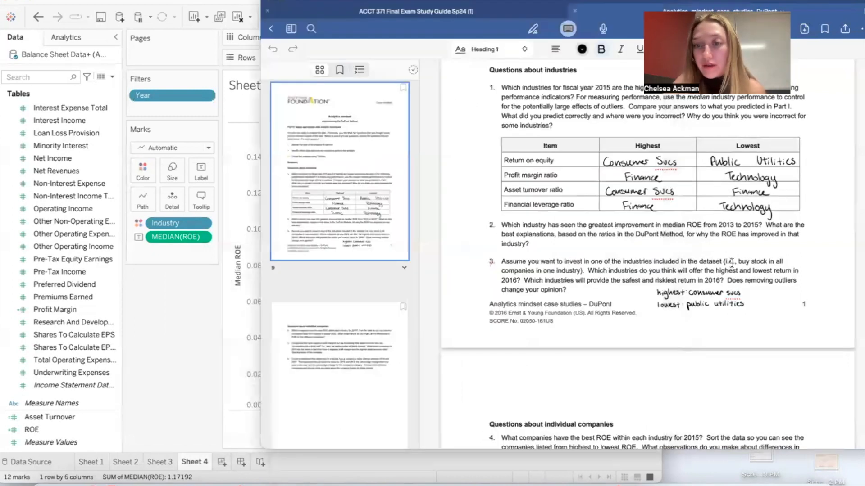
{"action": "left_click", "coordinate": [240, 301]}
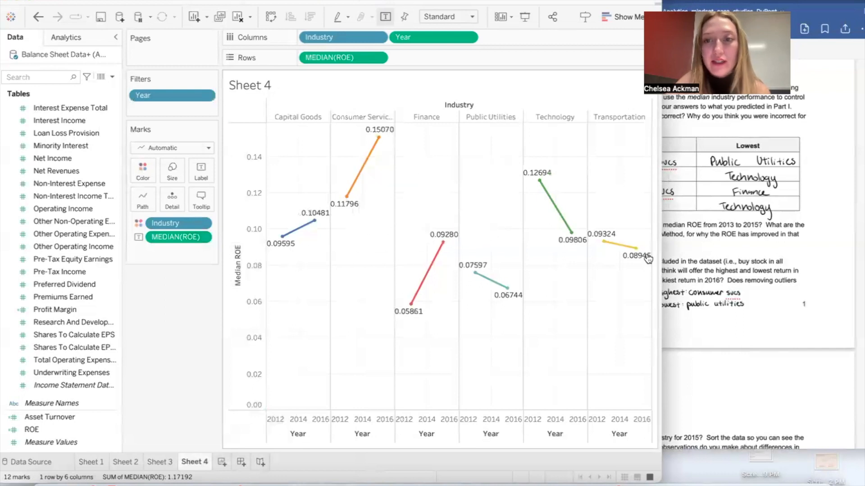
{"action": "left_click", "coordinate": [749, 272]}
{"action": "left_click", "coordinate": [187, 372]}
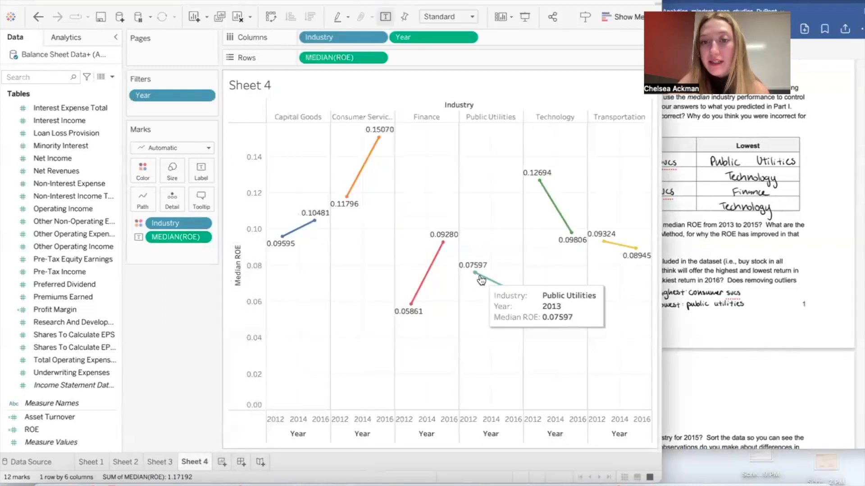
{"action": "left_click", "coordinate": [774, 298]}
{"action": "left_click", "coordinate": [193, 334]}
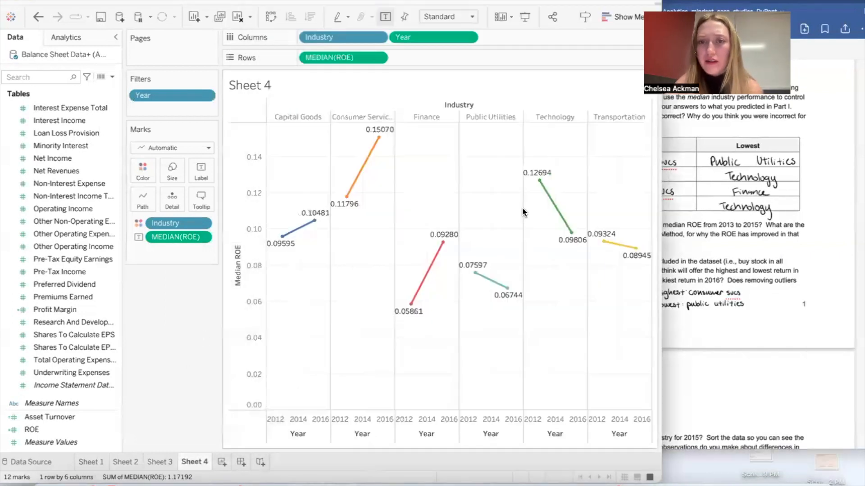
Step: Reread question 3 in the case document and examine the Sheet 9 reference chart with trend lines
{"action": "left_click", "coordinate": [732, 275]}
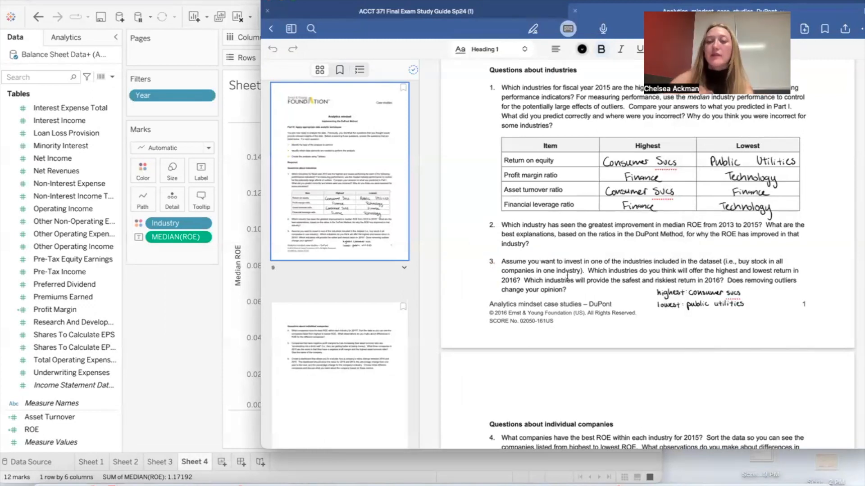
{"action": "scroll", "coordinate": [567, 275], "scroll_direction": "down", "scroll_amount": 3}
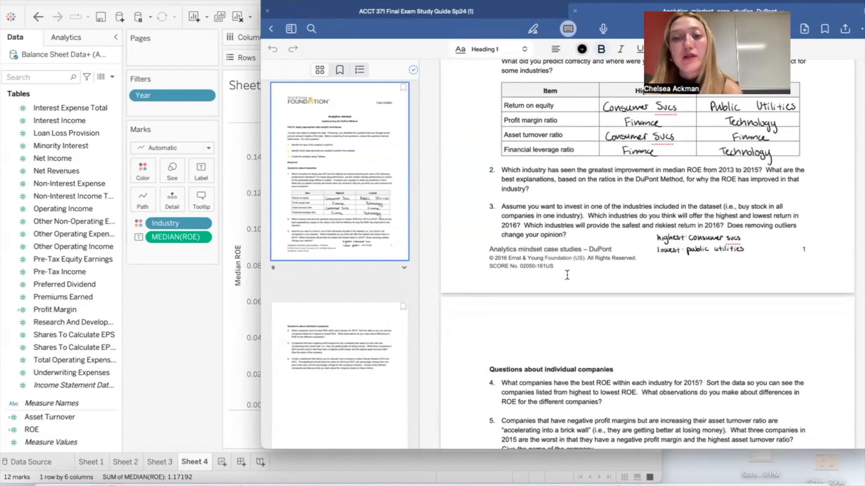
{"action": "scroll", "coordinate": [567, 275], "scroll_direction": "down", "scroll_amount": 20}
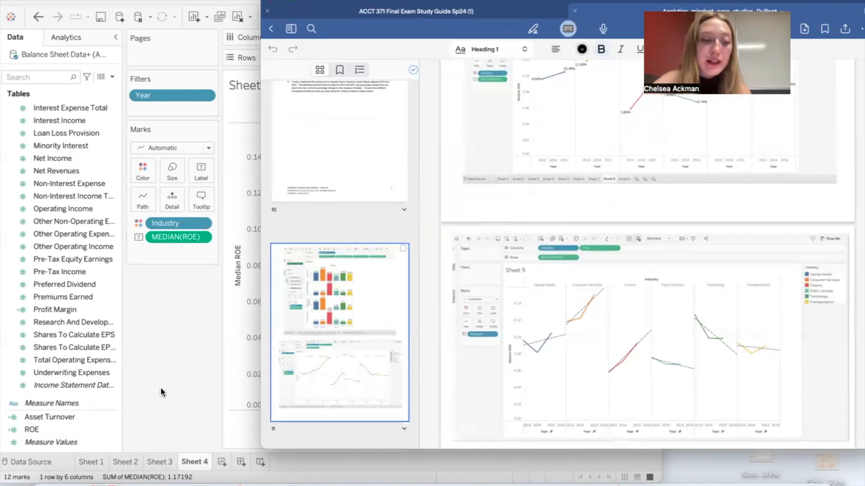
Step: Create a new worksheet in Tableau with Year as columns and median ROE as rows
{"action": "left_click", "coordinate": [231, 453]}
{"action": "left_click", "coordinate": [222, 460]}
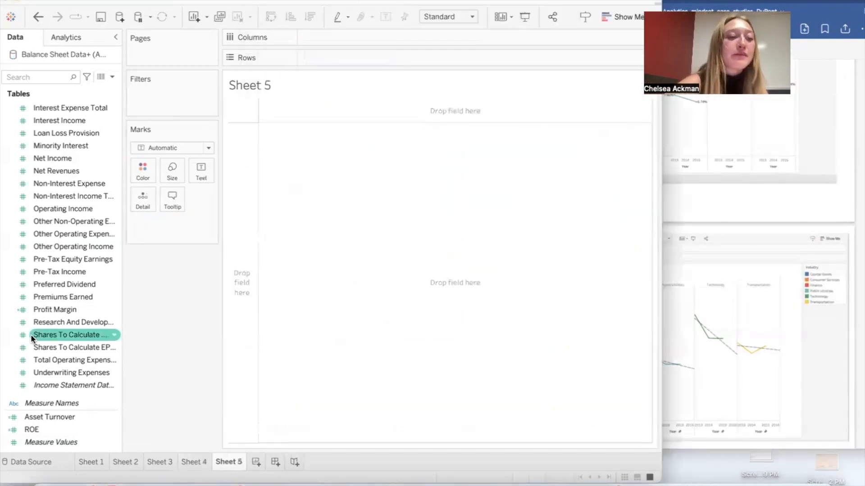
{"action": "scroll", "coordinate": [34, 353], "scroll_direction": "up", "scroll_amount": 10}
{"action": "left_click_drag", "start_coordinate": [57, 168], "coordinate": [329, 38]}
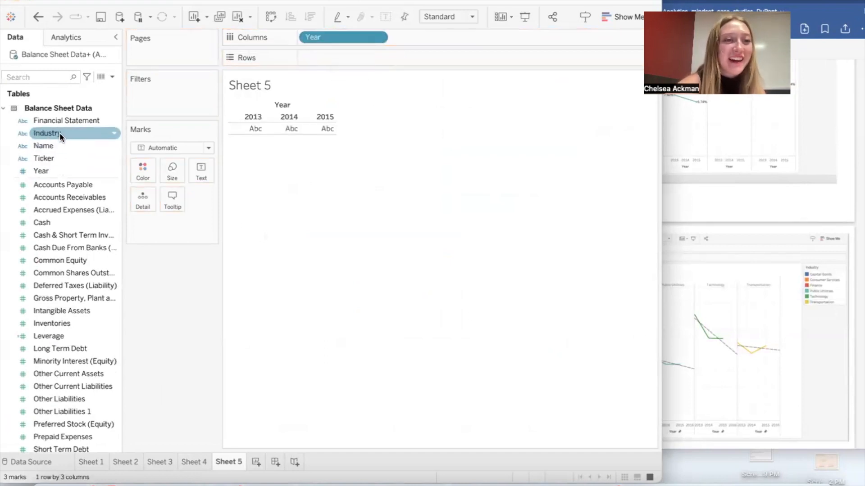
{"action": "scroll", "coordinate": [70, 283], "scroll_direction": "down", "scroll_amount": 10}
{"action": "left_click_drag", "start_coordinate": [44, 429], "coordinate": [370, 56]}
{"action": "left_click", "coordinate": [376, 58]}
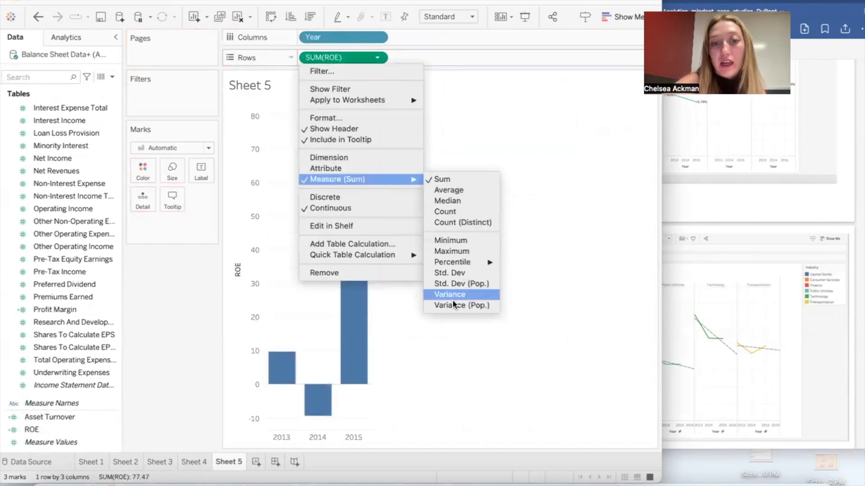
{"action": "left_click", "coordinate": [462, 199]}
Step: Replace the discrete Year in the columns with Year converted to continuous
{"action": "left_click_drag", "start_coordinate": [326, 35], "coordinate": [23, 222]}
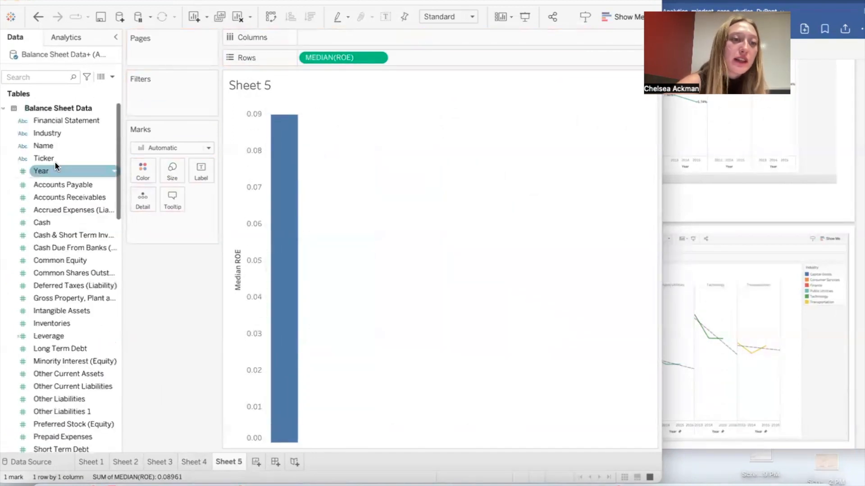
{"action": "right_click", "coordinate": [58, 170]}
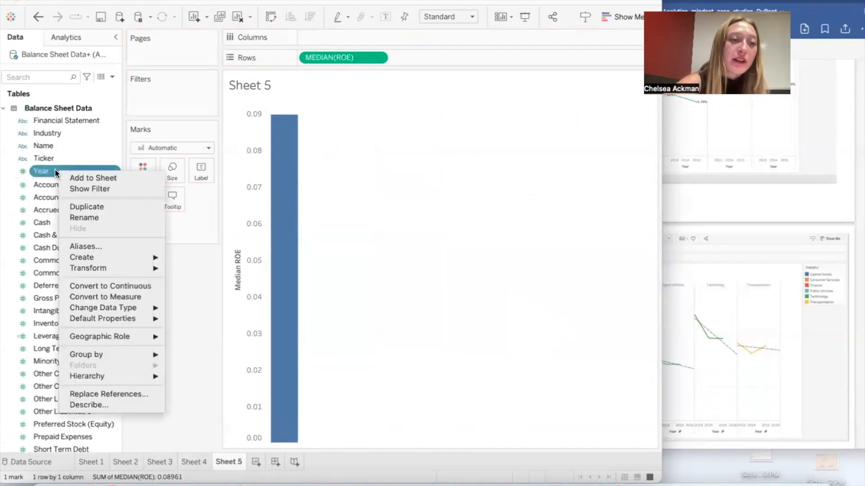
{"action": "left_click", "coordinate": [114, 288]}
{"action": "left_click_drag", "start_coordinate": [64, 169], "coordinate": [351, 32]}
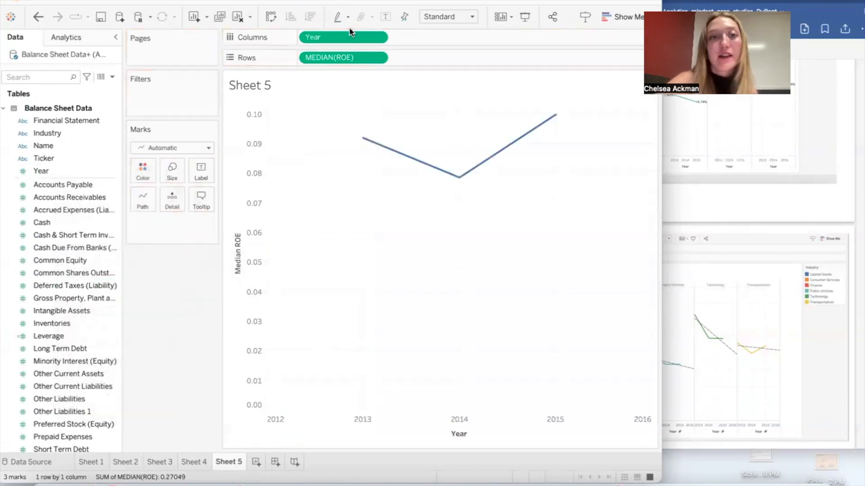
Step: Split the median ROE chart by Industry ahead of Year and color the lines by Industry
{"action": "left_click_drag", "start_coordinate": [58, 133], "coordinate": [434, 41]}
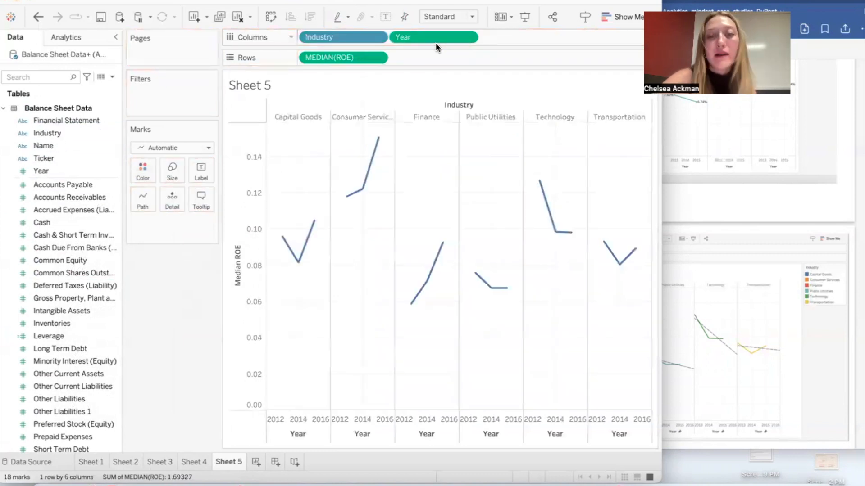
{"action": "left_click", "coordinate": [77, 120]}
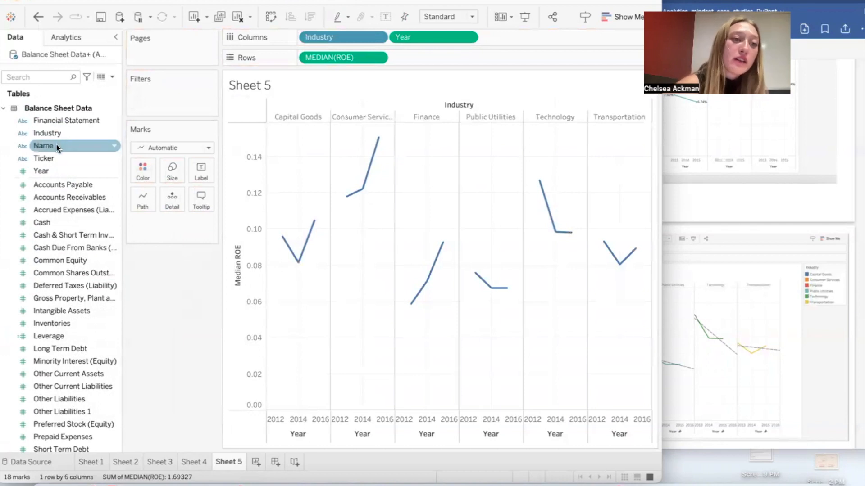
{"action": "left_click_drag", "start_coordinate": [56, 135], "coordinate": [144, 168]}
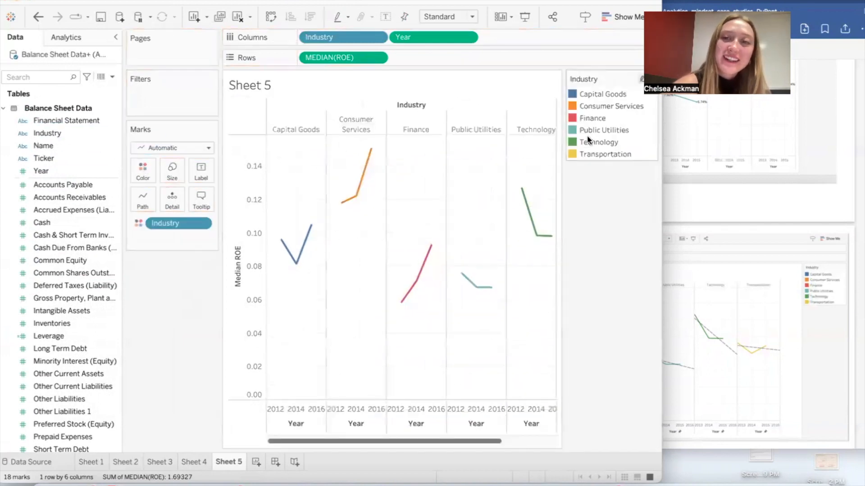
Step: Hide the Industry color legend and add trend lines to all six industry charts
{"action": "left_click", "coordinate": [651, 80]}
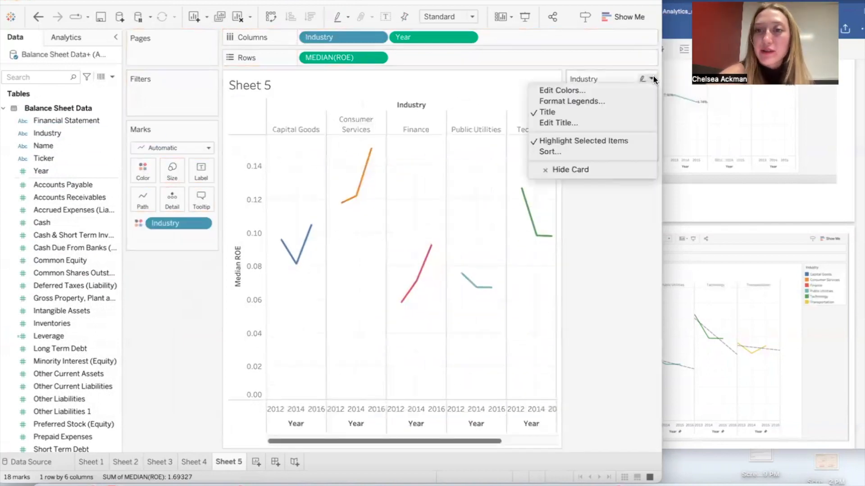
{"action": "left_click", "coordinate": [602, 170]}
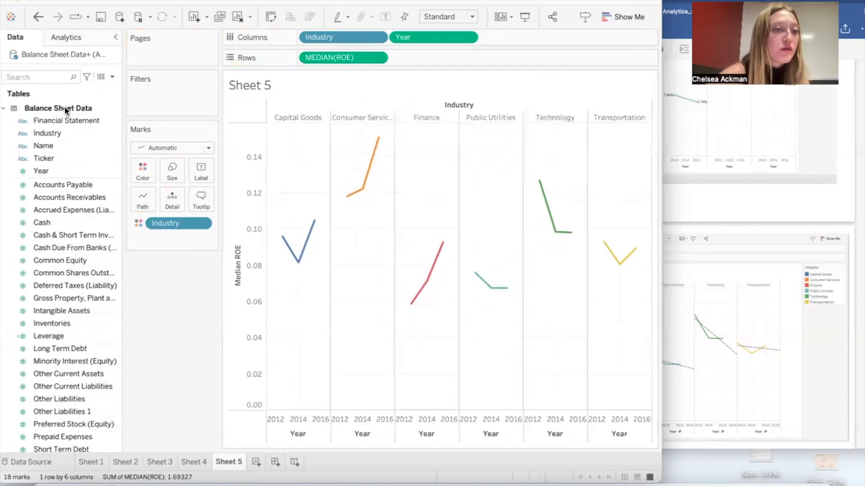
{"action": "left_click", "coordinate": [73, 36]}
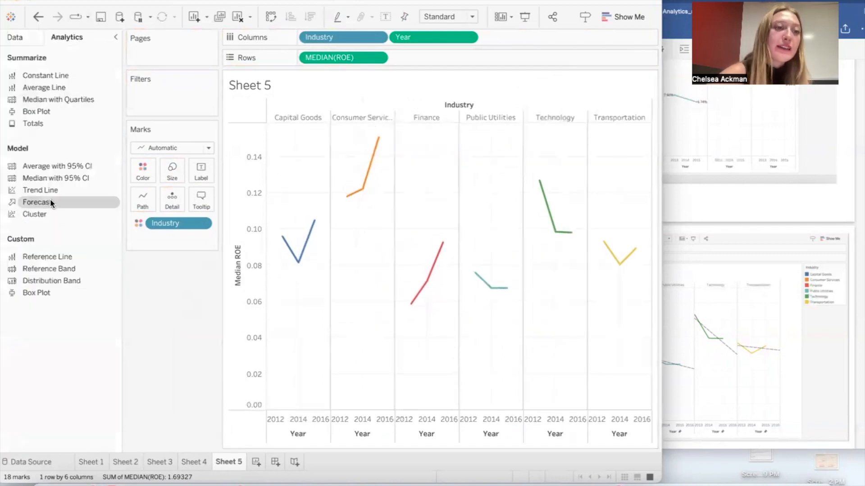
{"action": "left_click_drag", "start_coordinate": [47, 190], "coordinate": [342, 117]}
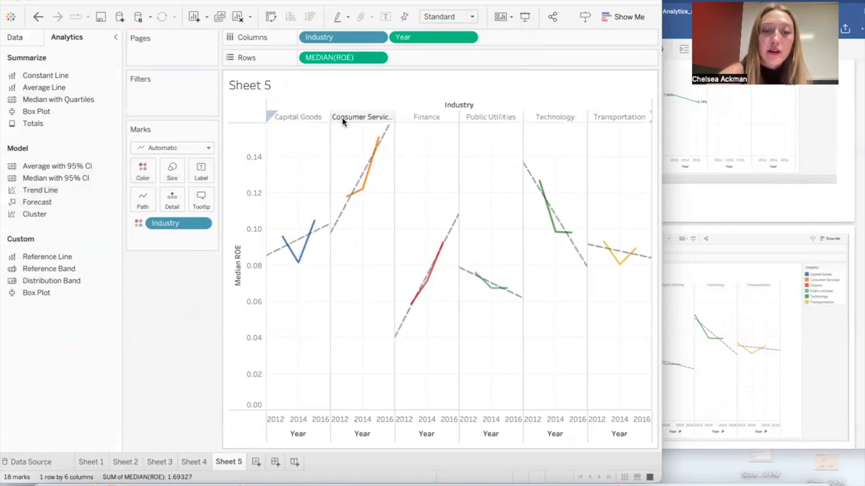
{"action": "mouse_move", "coordinate": [328, 229]}
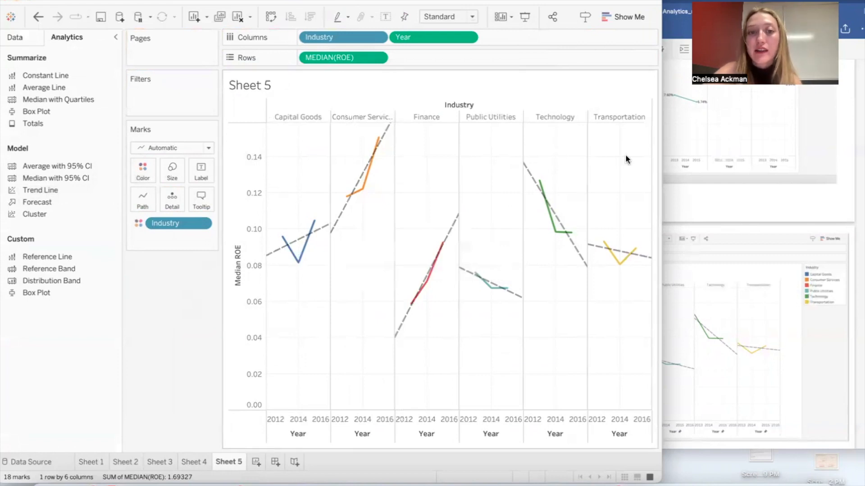
Step: Examine the industry ROE trend lines against question 3 in the case document, and read the questions about individual companies
{"action": "mouse_move", "coordinate": [389, 126]}
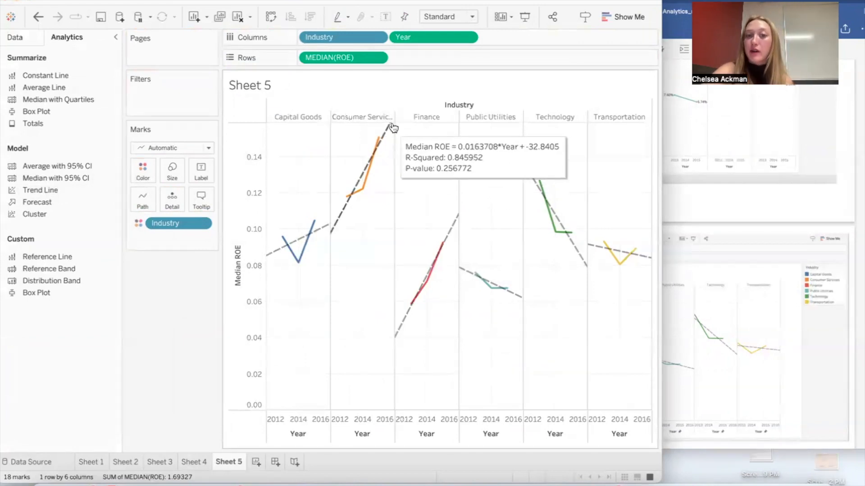
{"action": "left_click", "coordinate": [757, 325]}
{"action": "scroll", "coordinate": [757, 326], "scroll_direction": "up", "scroll_amount": 15}
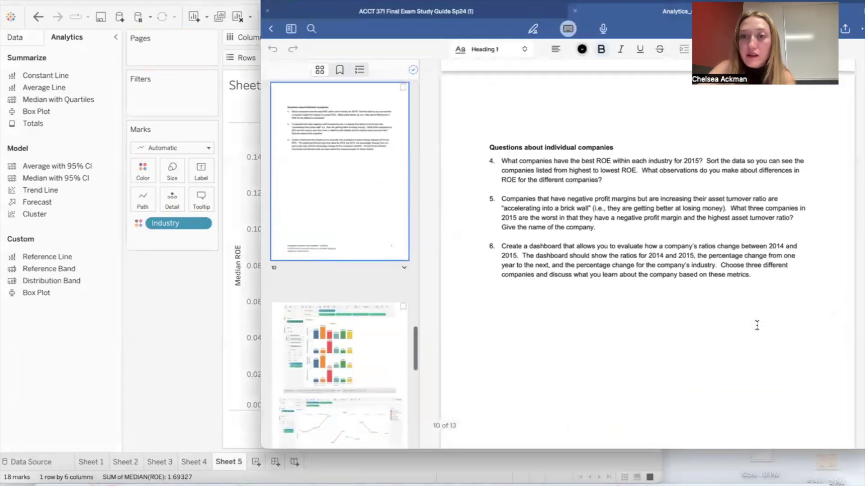
{"action": "left_click", "coordinate": [191, 384]}
{"action": "mouse_move", "coordinate": [518, 303]}
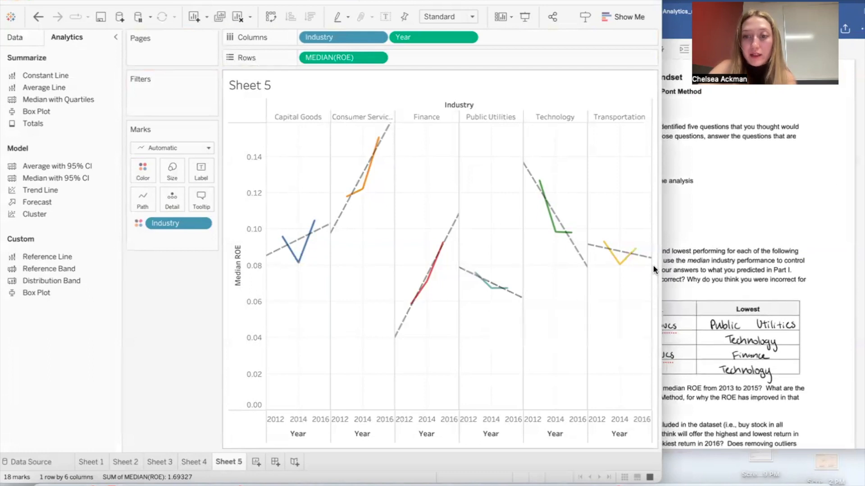
{"action": "left_click", "coordinate": [733, 204]}
{"action": "scroll", "coordinate": [734, 204], "scroll_direction": "down", "scroll_amount": 5}
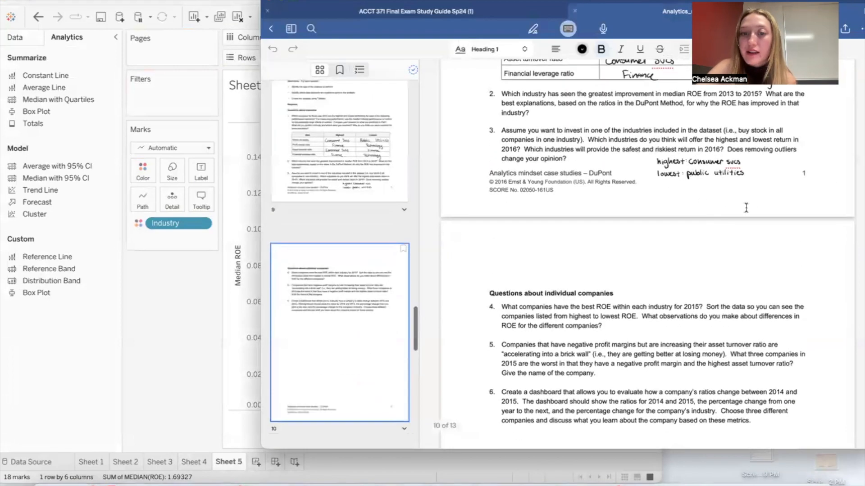
{"action": "scroll", "coordinate": [738, 203], "scroll_direction": "down", "scroll_amount": 3}
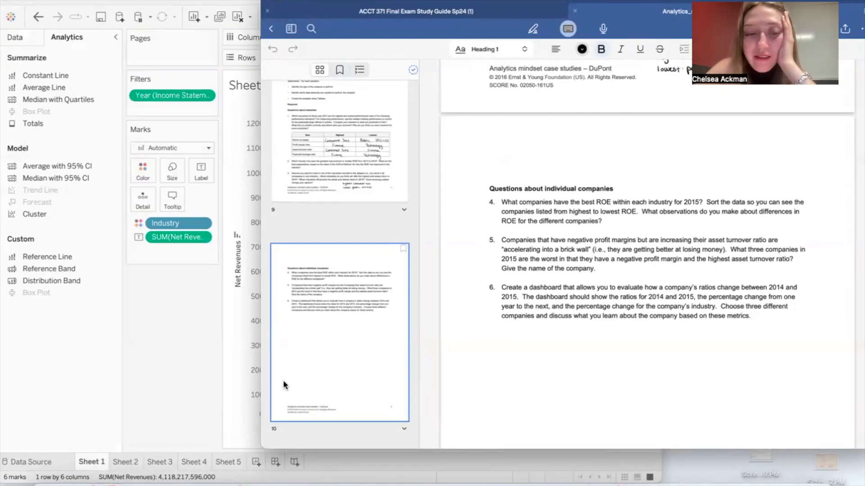
Step: Create a new worksheet for question 4 and filter Industry to Capital Goods
{"action": "left_click", "coordinate": [269, 452]}
{"action": "left_click", "coordinate": [256, 463]}
{"action": "left_click", "coordinate": [719, 280]}
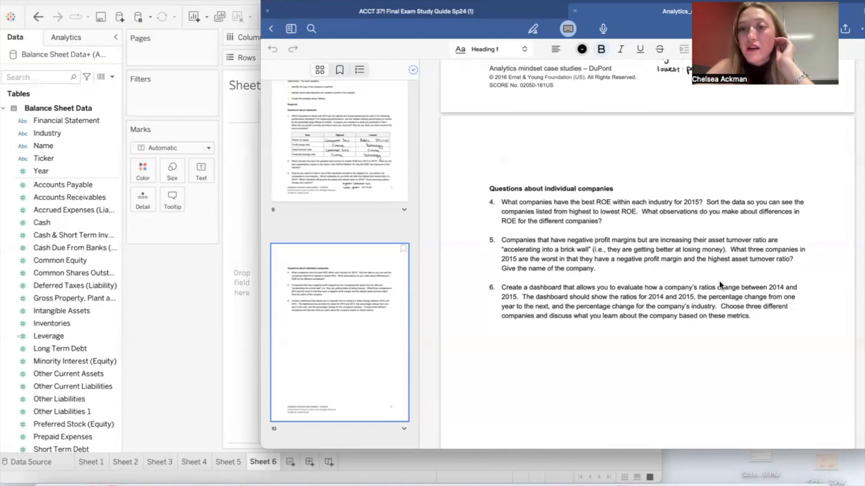
{"action": "left_click", "coordinate": [198, 301]}
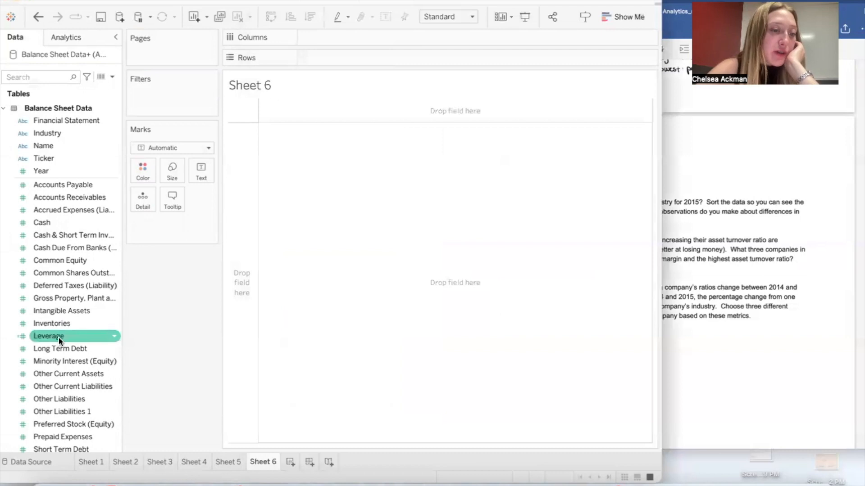
{"action": "left_click_drag", "start_coordinate": [47, 133], "coordinate": [158, 106]}
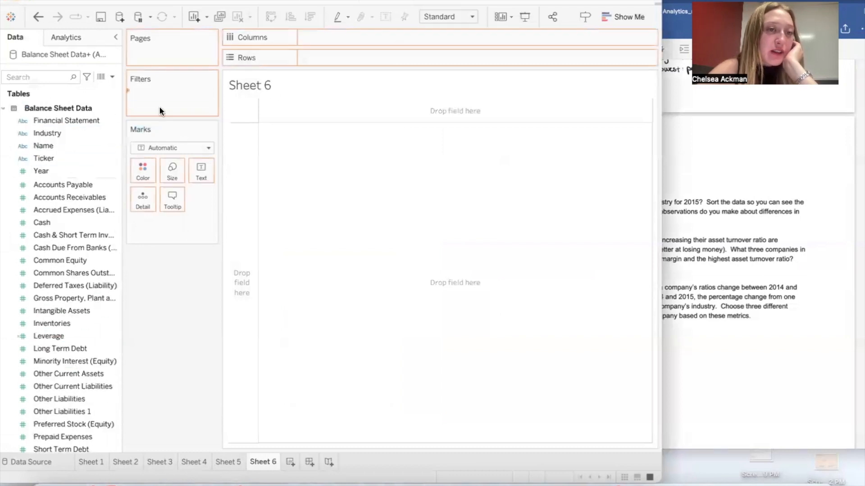
{"action": "left_click", "coordinate": [247, 263]}
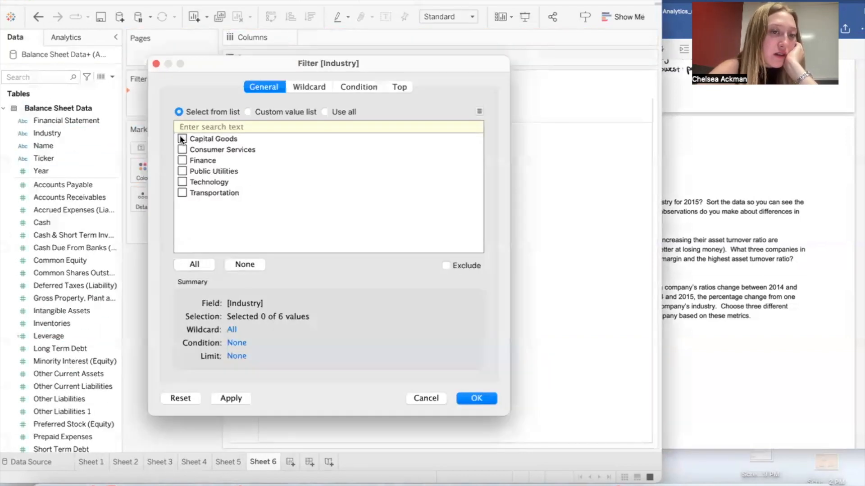
{"action": "left_click", "coordinate": [472, 401]}
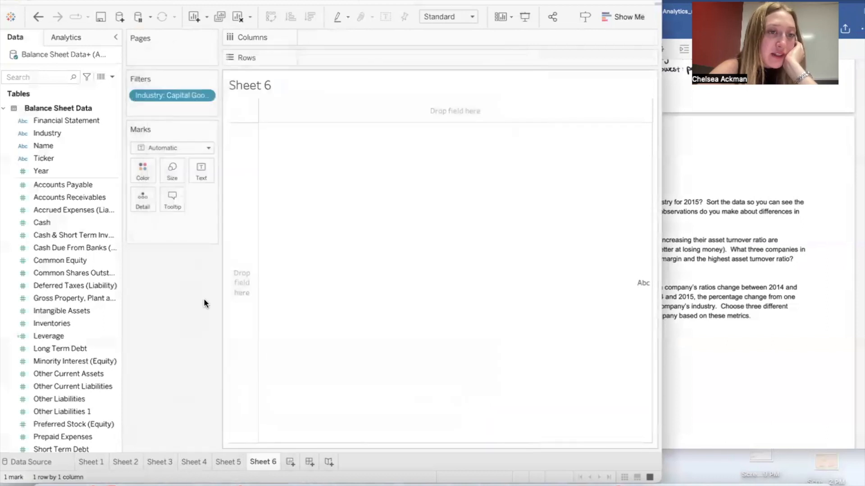
Step: Add the calculated ROE field to the columns of the Capital Goods worksheet
{"action": "scroll", "coordinate": [50, 285], "scroll_direction": "down", "scroll_amount": 5}
{"action": "scroll", "coordinate": [50, 285], "scroll_direction": "down", "scroll_amount": 8}
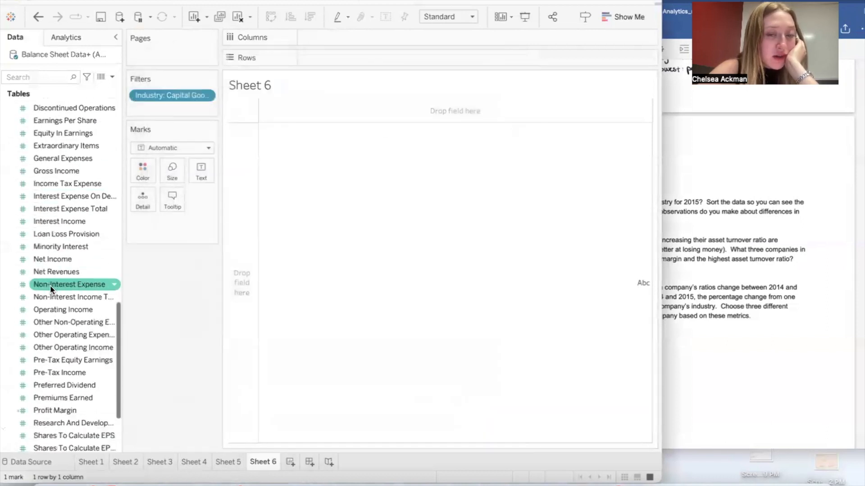
{"action": "left_click", "coordinate": [718, 174]}
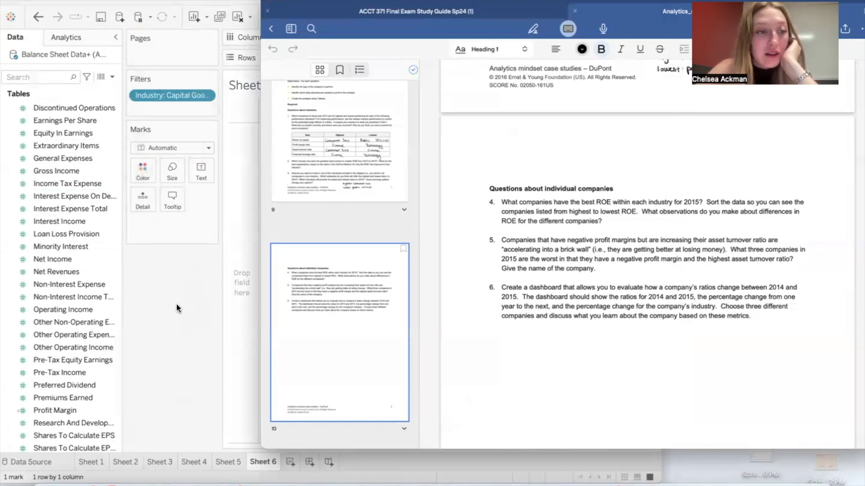
{"action": "left_click", "coordinate": [177, 303]}
{"action": "scroll", "coordinate": [34, 244], "scroll_direction": "down", "scroll_amount": 3}
{"action": "left_click_drag", "start_coordinate": [37, 427], "coordinate": [327, 38]}
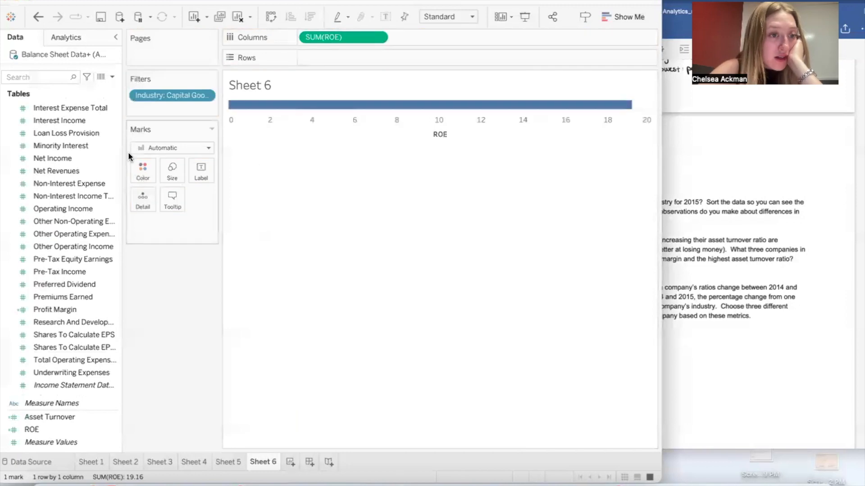
Step: Filter the worksheet by Year with the range of values set from 2015 to 2015
{"action": "scroll", "coordinate": [86, 211], "scroll_direction": "up", "scroll_amount": 10}
{"action": "left_click", "coordinate": [80, 158]}
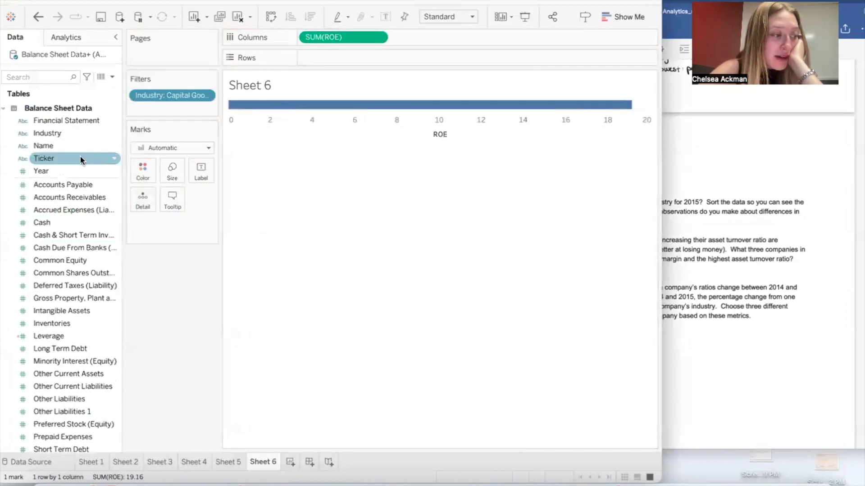
{"action": "left_click", "coordinate": [74, 132]}
{"action": "left_click_drag", "start_coordinate": [64, 169], "coordinate": [162, 106]}
{"action": "left_click_drag", "start_coordinate": [200, 250], "coordinate": [462, 251]}
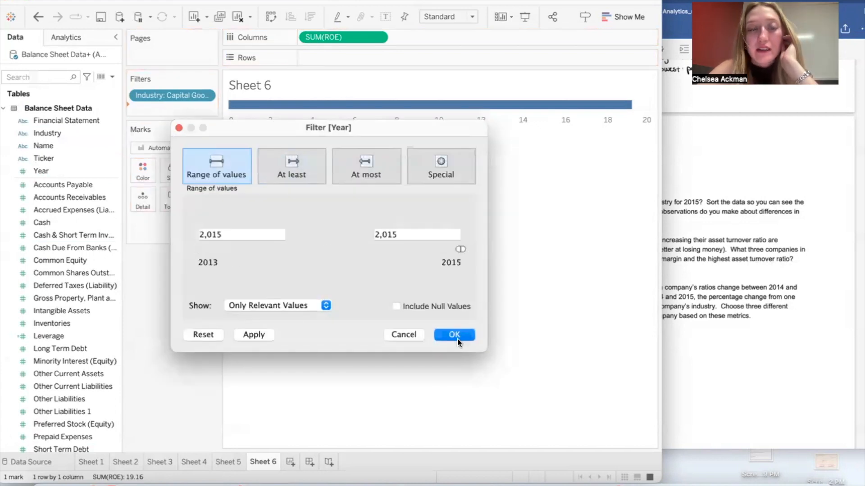
{"action": "left_click", "coordinate": [454, 335]}
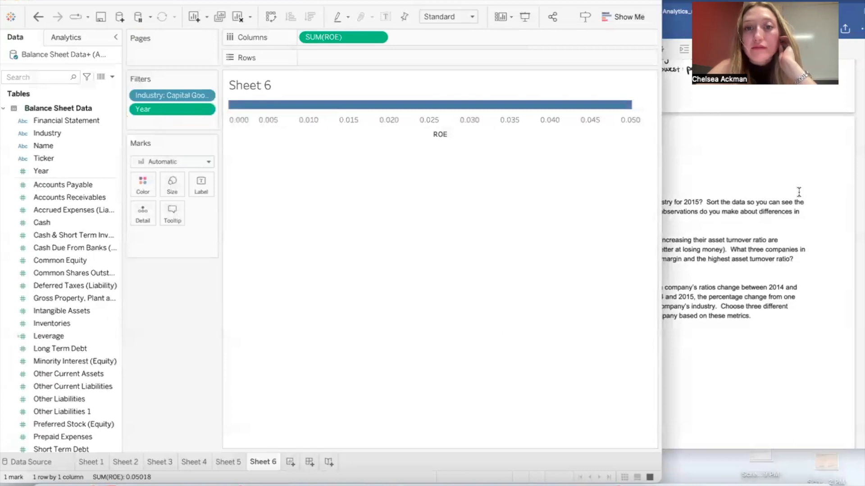
Step: Change the aggregation of ROE in the columns to Median
{"action": "left_click", "coordinate": [798, 193]}
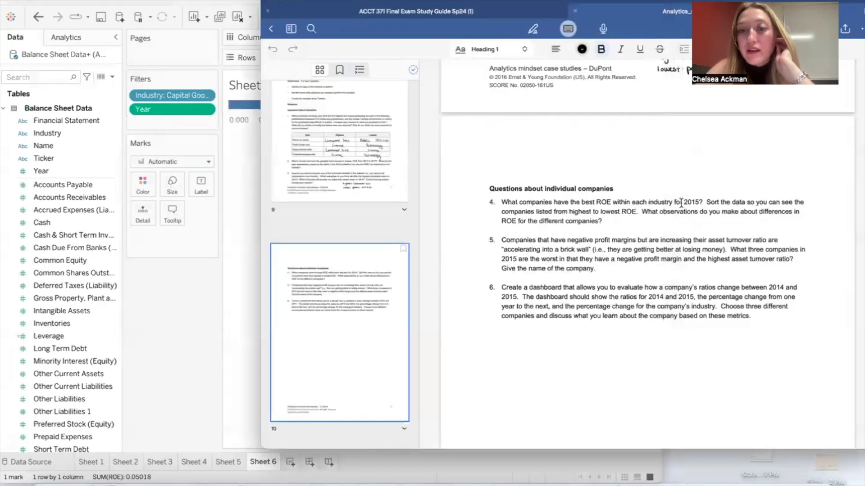
{"action": "left_click", "coordinate": [247, 251]}
{"action": "left_click", "coordinate": [380, 37]}
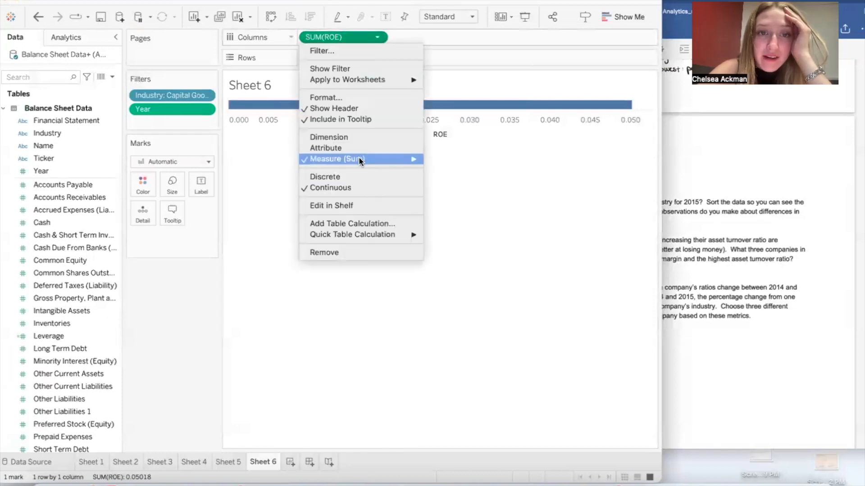
{"action": "mouse_move", "coordinate": [361, 160]}
{"action": "left_click", "coordinate": [442, 180]}
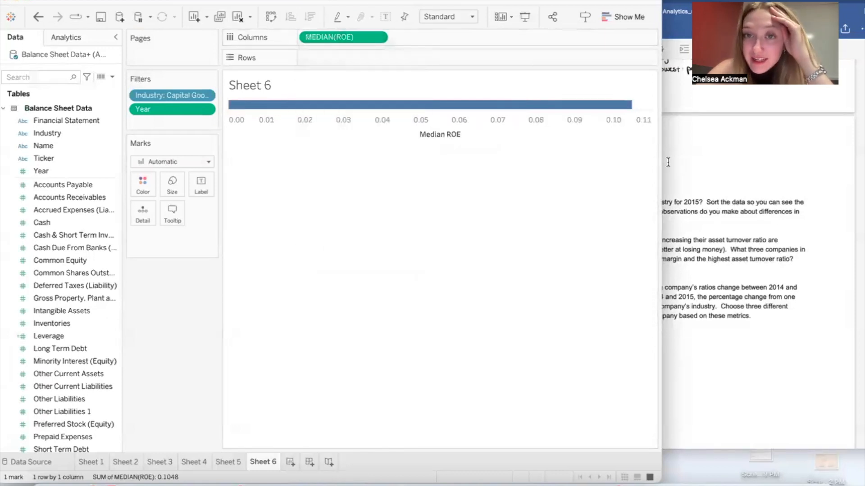
Step: Add company Name to the rows and sort the companies by median ROE in descending order
{"action": "left_click", "coordinate": [706, 143]}
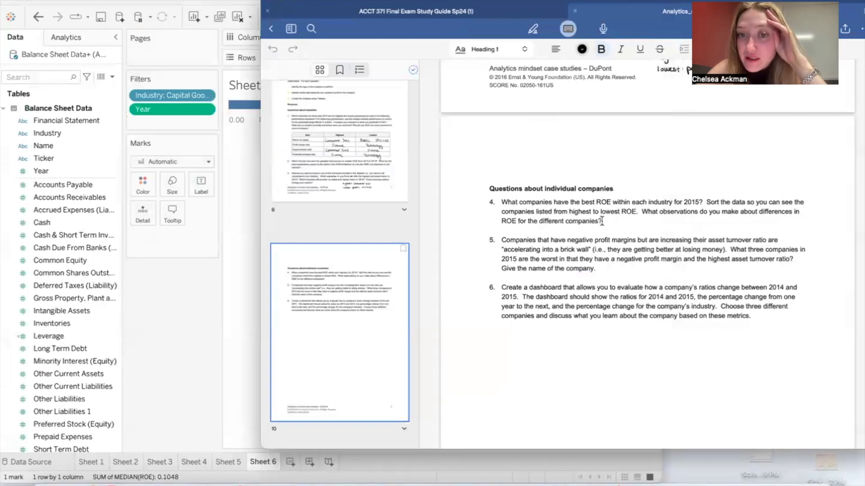
{"action": "left_click", "coordinate": [222, 261]}
{"action": "left_click", "coordinate": [84, 131]}
{"action": "left_click_drag", "start_coordinate": [74, 146], "coordinate": [339, 55]}
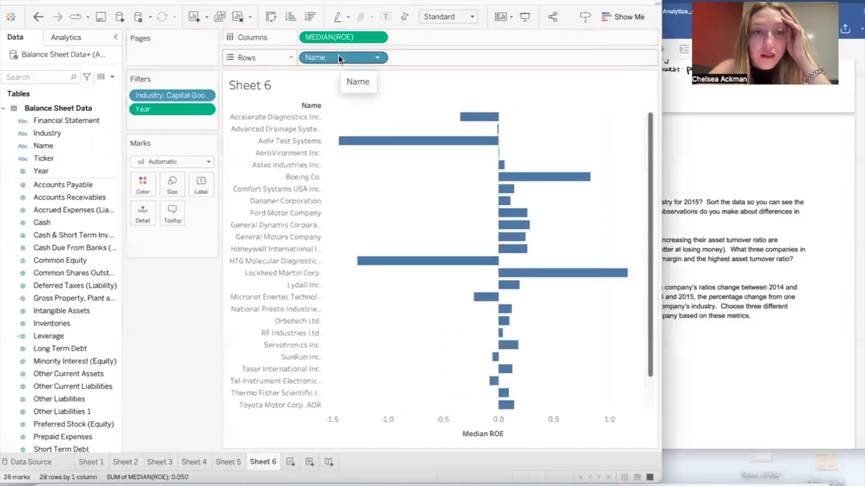
{"action": "left_click", "coordinate": [311, 17]}
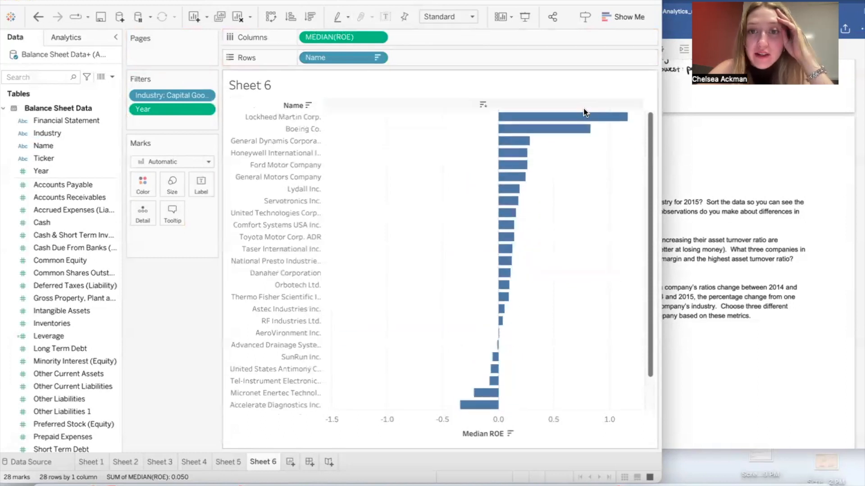
{"action": "mouse_move", "coordinate": [583, 117]}
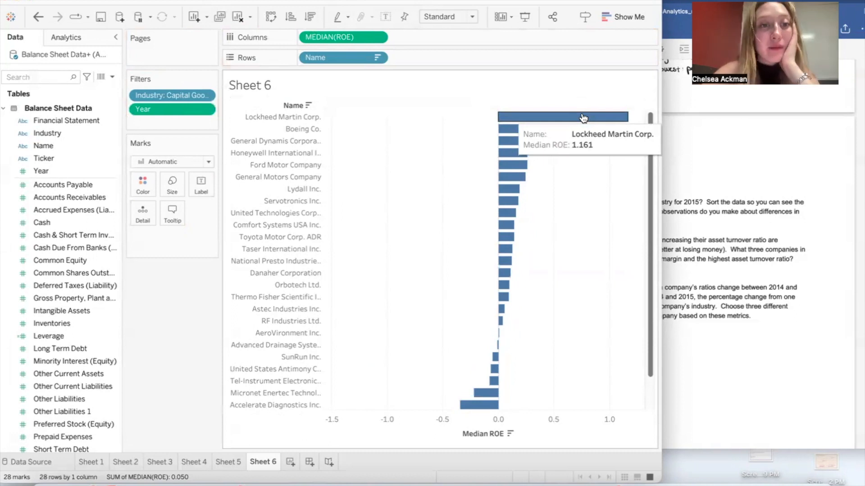
Step: Duplicate the Capital Goods worksheet and set the copy's Industry filter to Consumer Services only
{"action": "right_click", "coordinate": [270, 462]}
{"action": "left_click", "coordinate": [310, 352]}
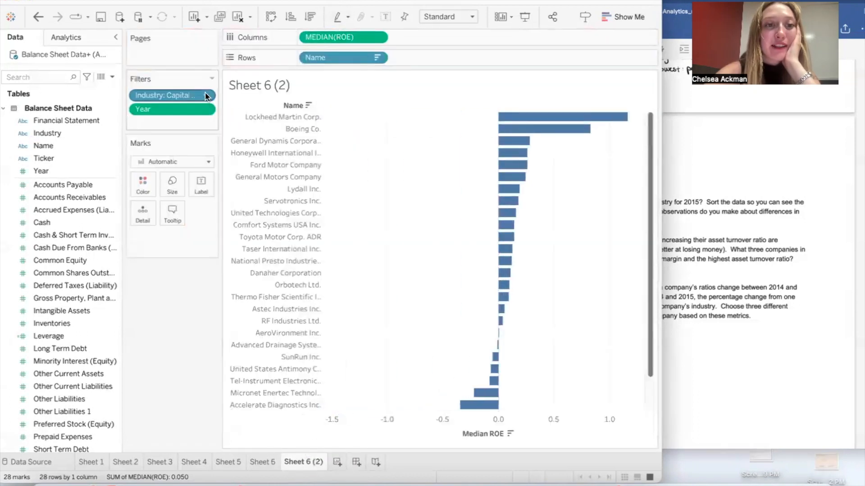
{"action": "left_click", "coordinate": [205, 95]}
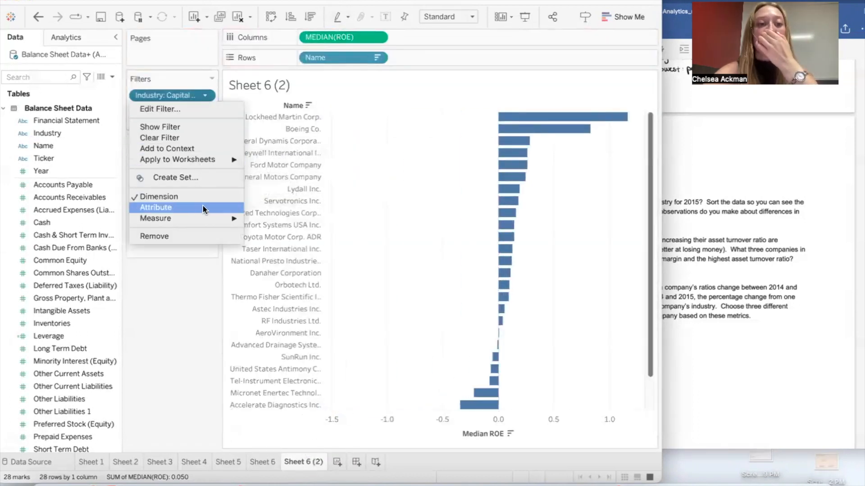
{"action": "left_click", "coordinate": [198, 108]}
{"action": "left_click", "coordinate": [182, 139]}
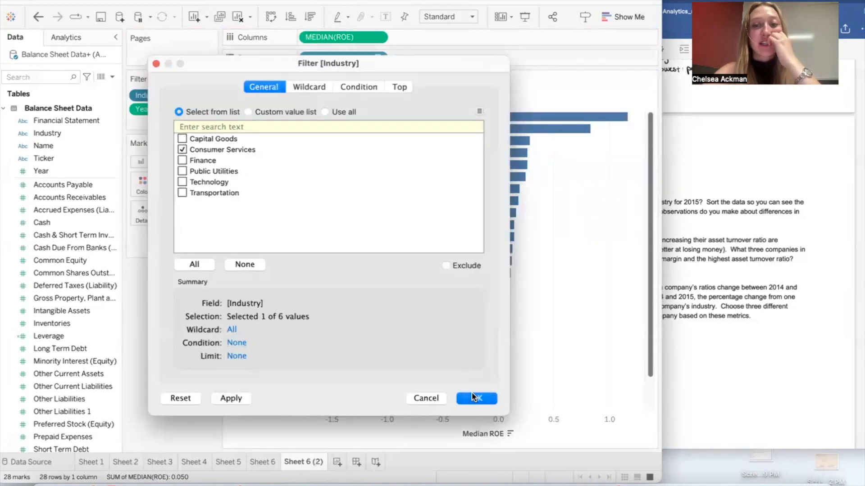
{"action": "left_click", "coordinate": [473, 398]}
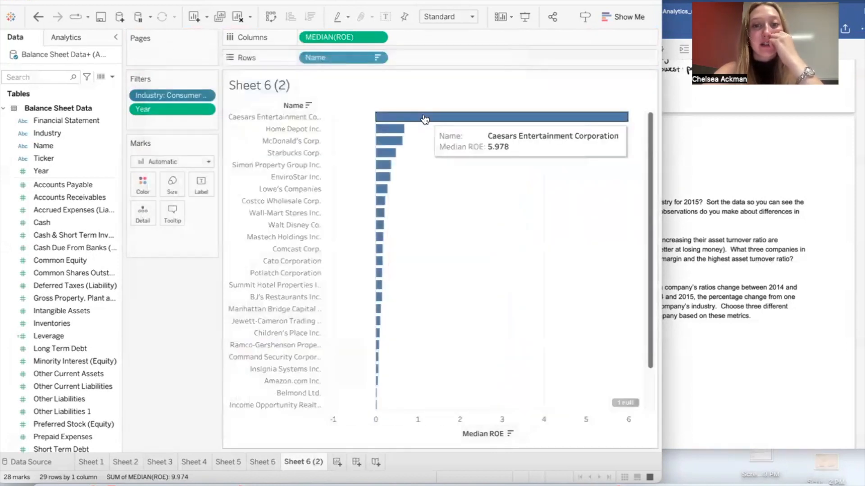
Step: Duplicate the Consumer Services worksheet and set the copy's Industry filter to Finance only
{"action": "right_click", "coordinate": [311, 464]}
{"action": "left_click", "coordinate": [346, 354]}
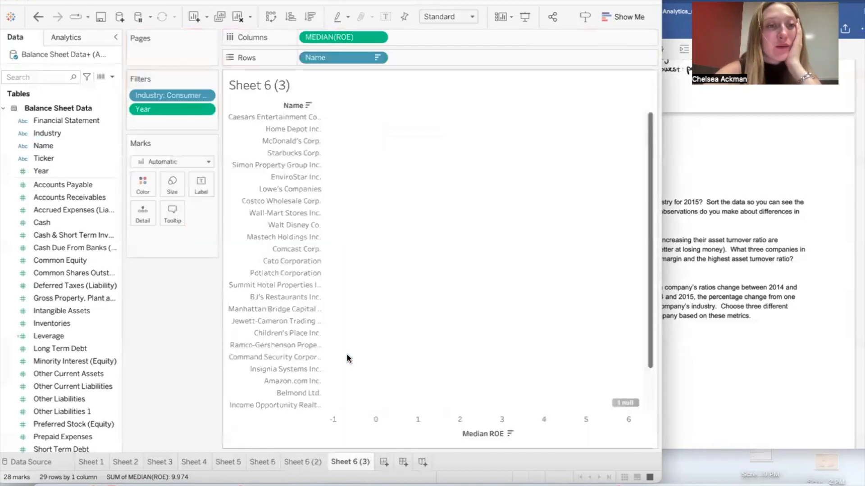
{"action": "left_click", "coordinate": [204, 95]}
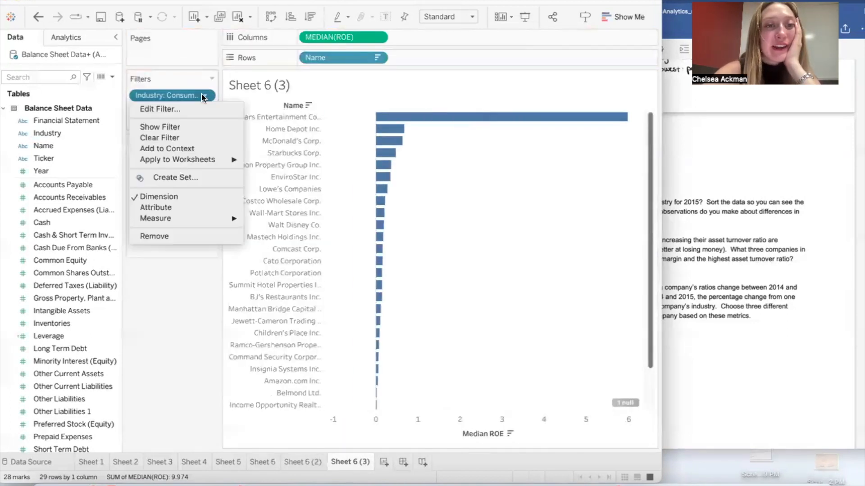
{"action": "left_click", "coordinate": [183, 110]}
{"action": "left_click", "coordinate": [182, 149]}
{"action": "left_click", "coordinate": [182, 161]}
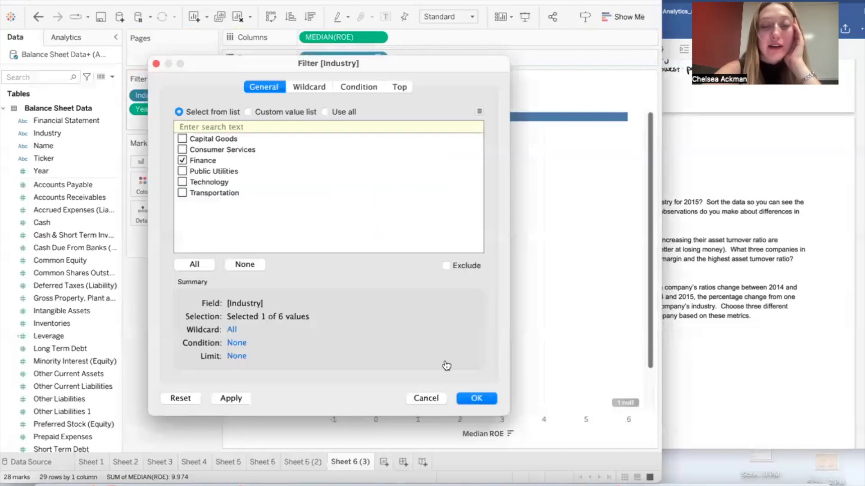
{"action": "left_click", "coordinate": [476, 398]}
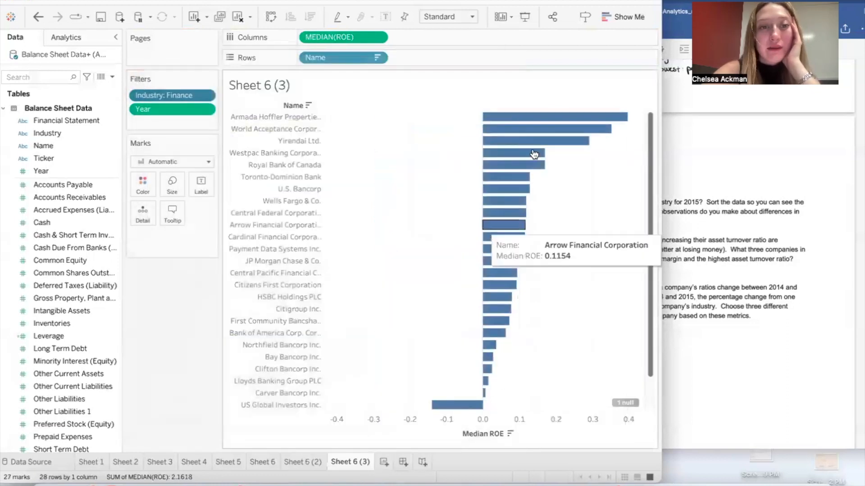
{"action": "mouse_move", "coordinate": [544, 118]}
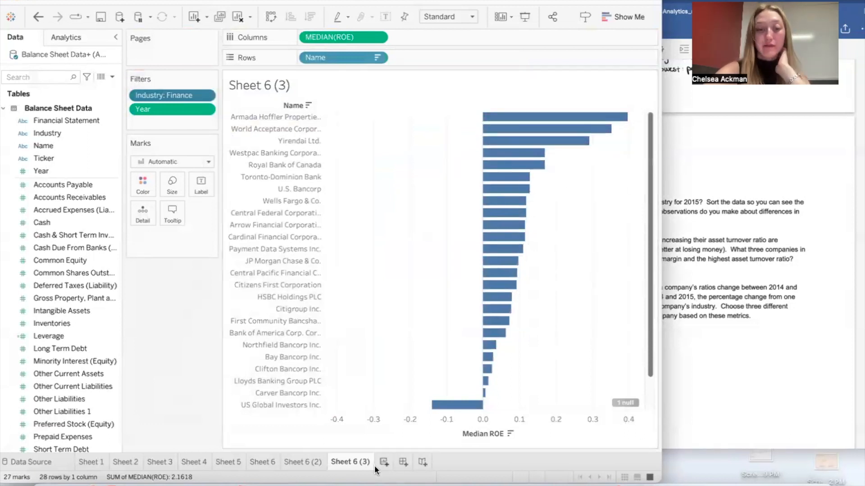
Step: Duplicate the Finance worksheet and set the copy's Industry filter to Public Utilities only
{"action": "right_click", "coordinate": [356, 461]}
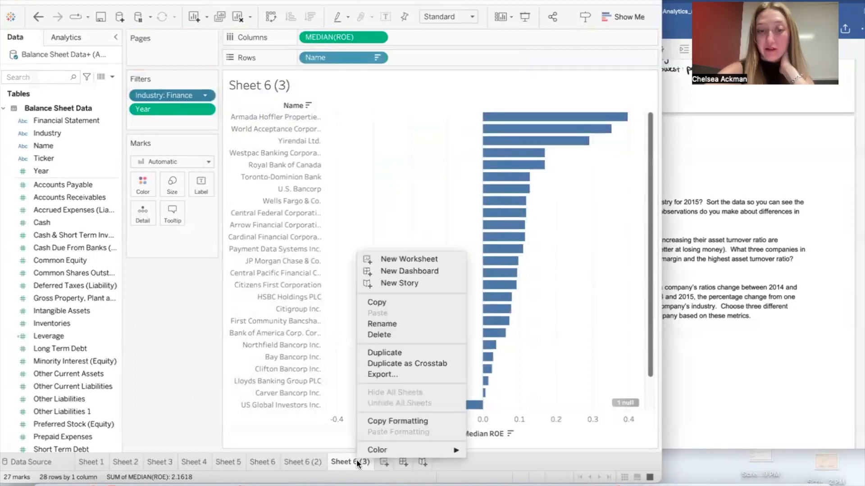
{"action": "left_click", "coordinate": [400, 350]}
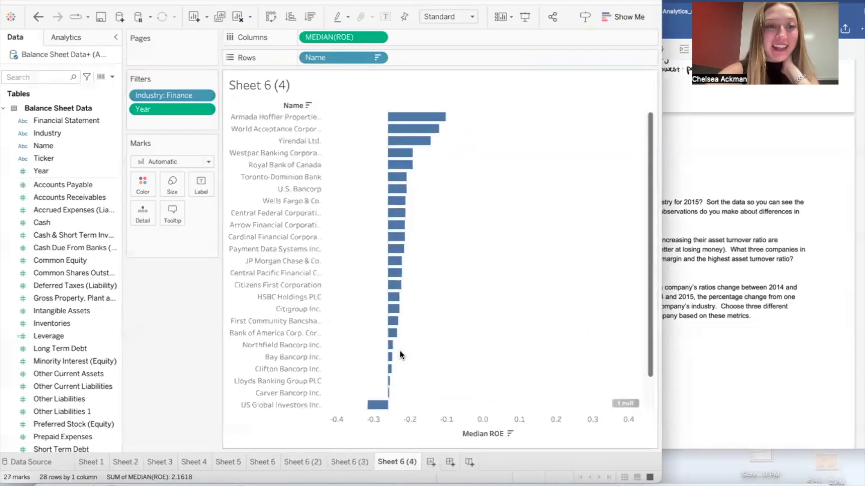
{"action": "left_click", "coordinate": [205, 95]}
{"action": "left_click", "coordinate": [182, 108]}
{"action": "left_click", "coordinate": [182, 172]}
{"action": "left_click", "coordinate": [182, 161]}
{"action": "left_click", "coordinate": [476, 399]}
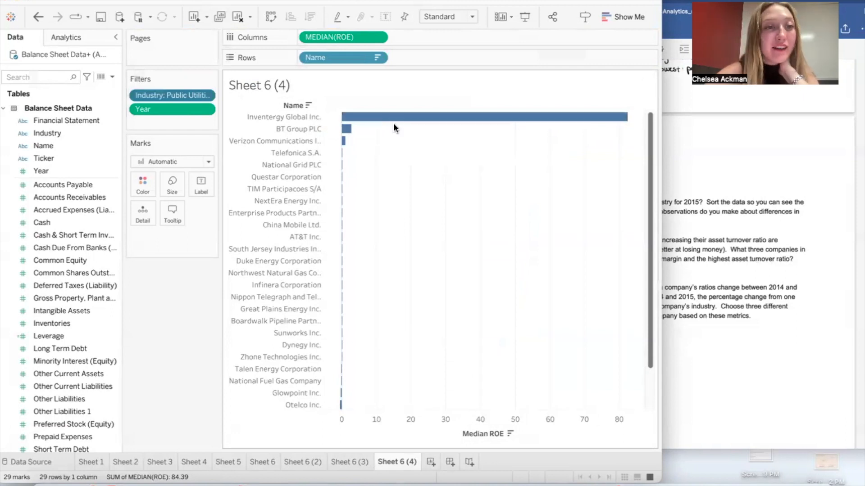
Step: Duplicate the Public Utilities worksheet and set the copy's Industry filter to Technology only
{"action": "right_click", "coordinate": [390, 461]}
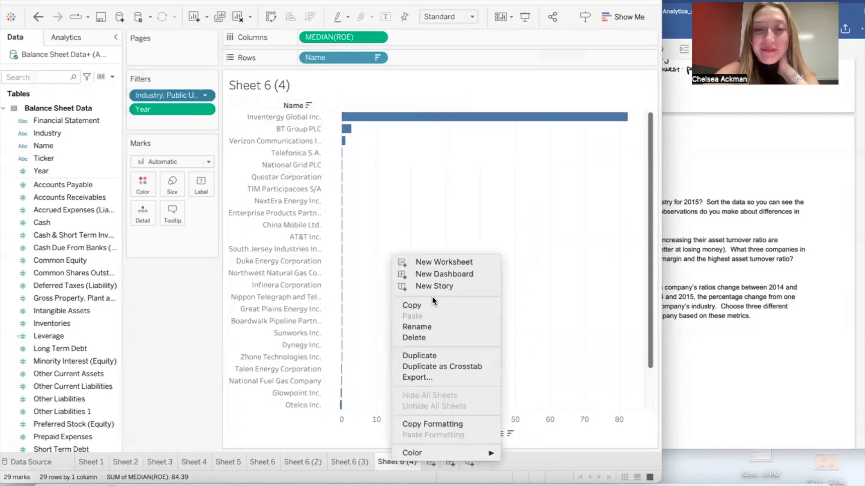
{"action": "left_click", "coordinate": [427, 356]}
{"action": "left_click", "coordinate": [205, 96]}
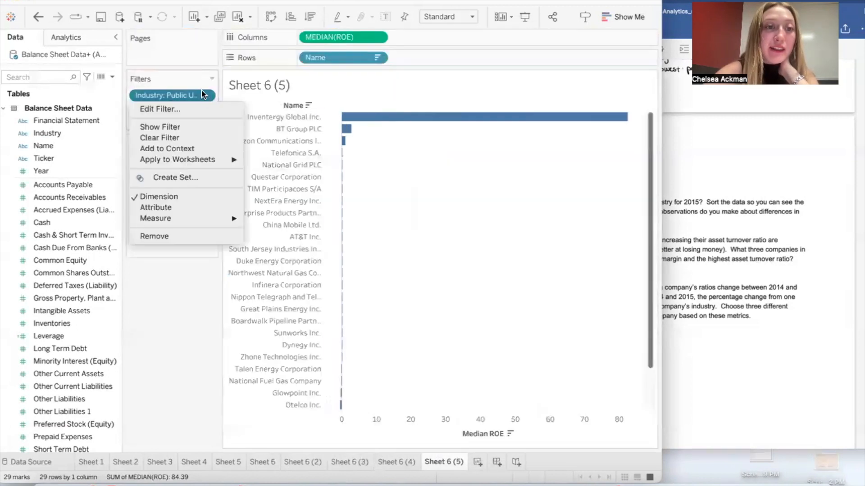
{"action": "left_click", "coordinate": [180, 109]}
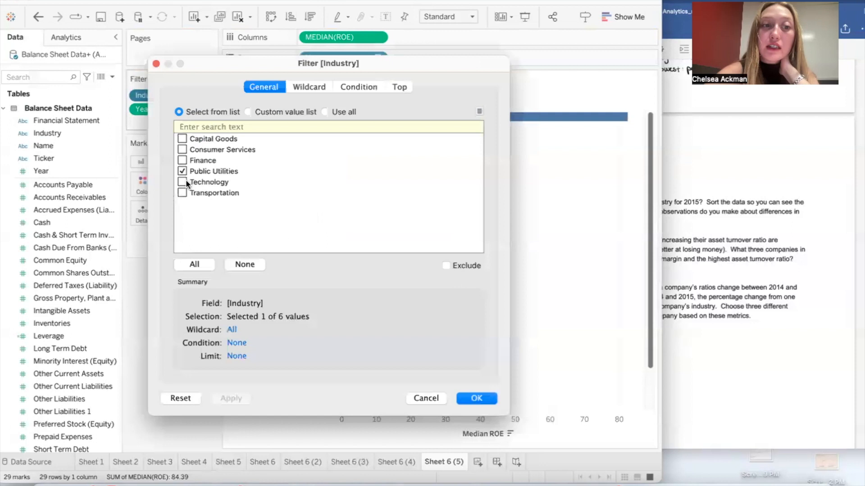
{"action": "left_click", "coordinate": [183, 181]}
{"action": "left_click", "coordinate": [182, 172]}
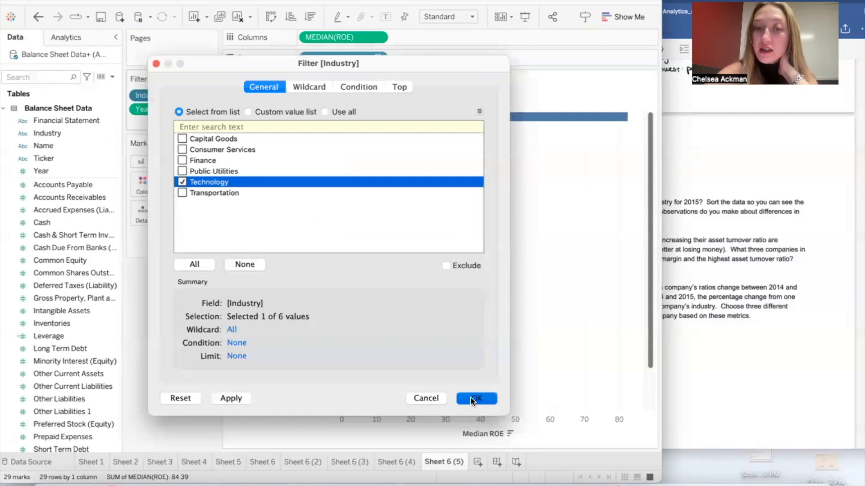
{"action": "left_click", "coordinate": [476, 399]}
{"action": "mouse_move", "coordinate": [605, 118]}
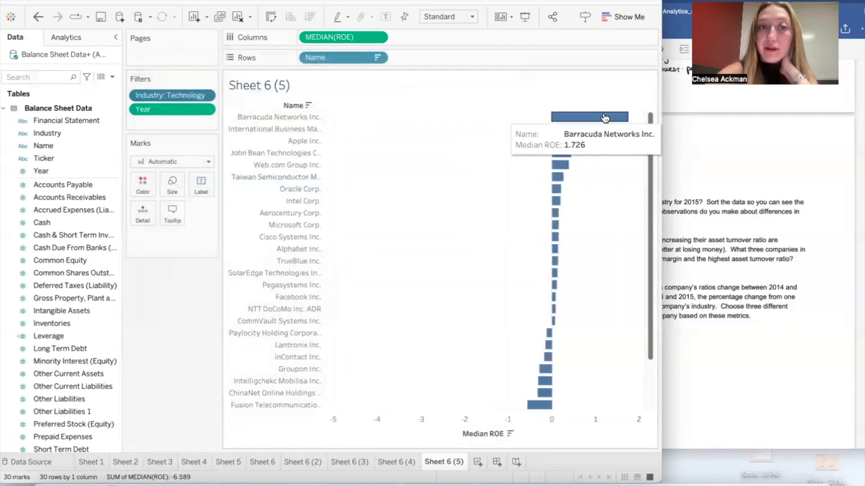
Step: Duplicate the Technology worksheet and set the copy's Industry filter to Transportation only
{"action": "right_click", "coordinate": [439, 458]}
{"action": "left_click", "coordinate": [480, 355]}
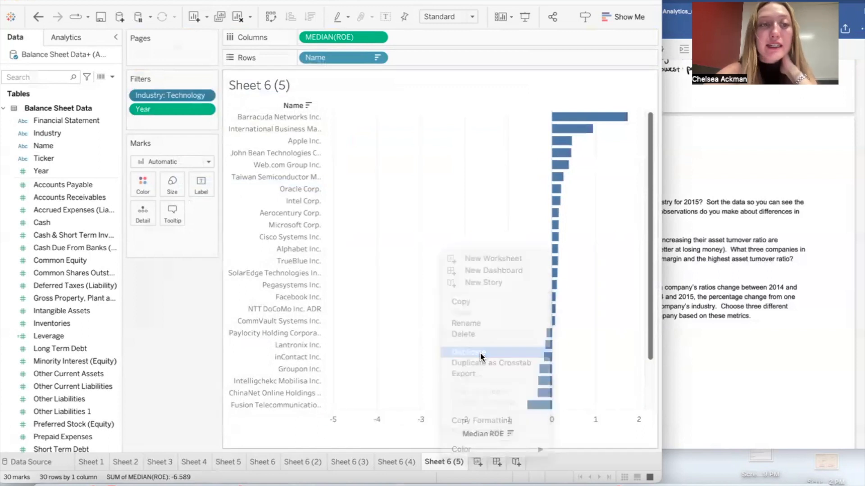
{"action": "left_click", "coordinate": [202, 97]}
{"action": "mouse_move", "coordinate": [188, 220]}
{"action": "left_click", "coordinate": [193, 109]}
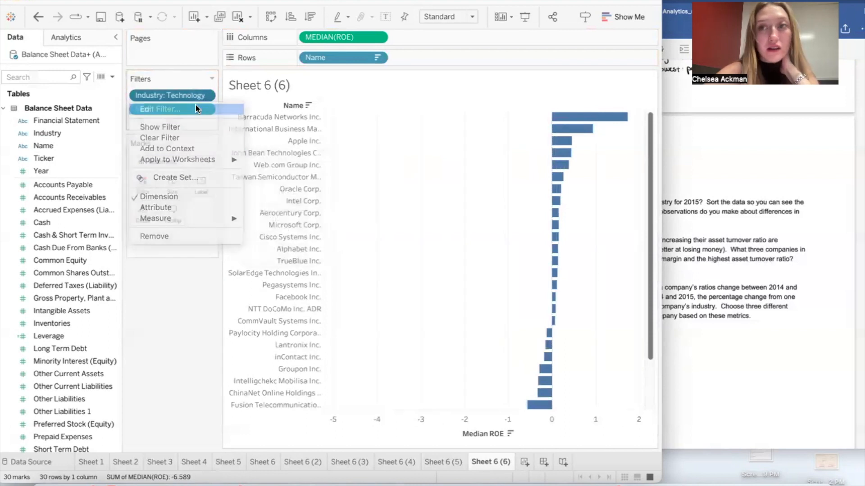
{"action": "left_click", "coordinate": [182, 192]}
{"action": "left_click", "coordinate": [182, 182]}
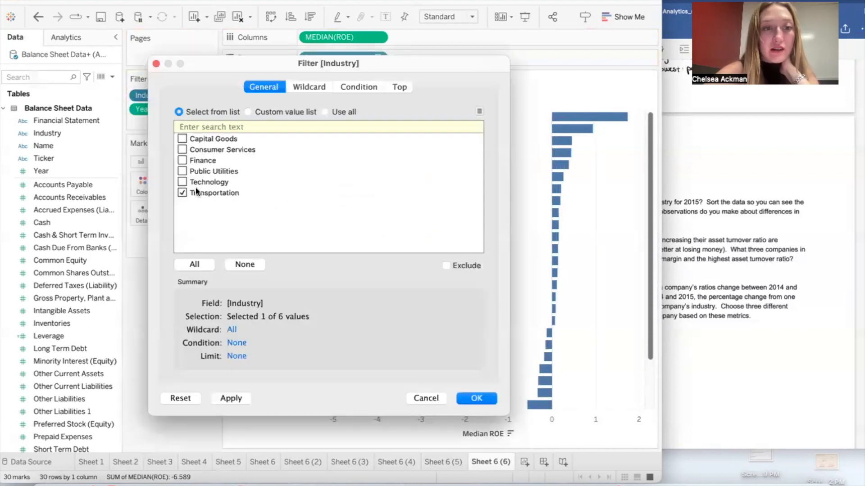
{"action": "left_click", "coordinate": [476, 398]}
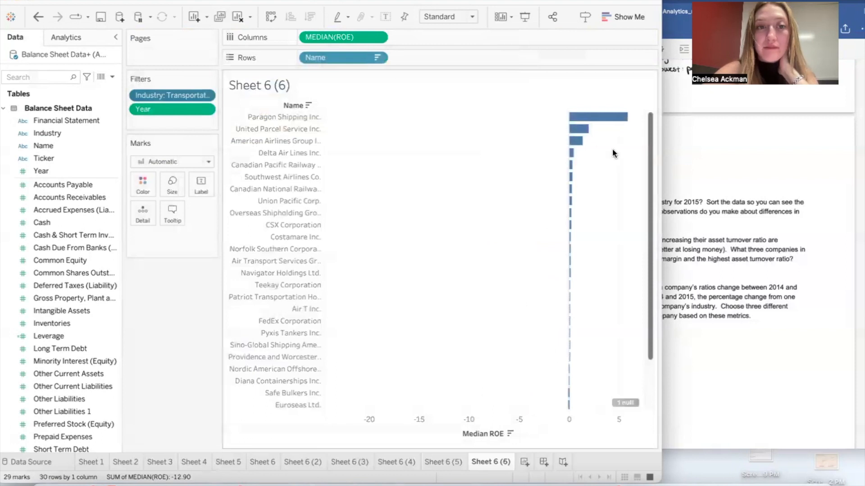
{"action": "mouse_move", "coordinate": [615, 124]}
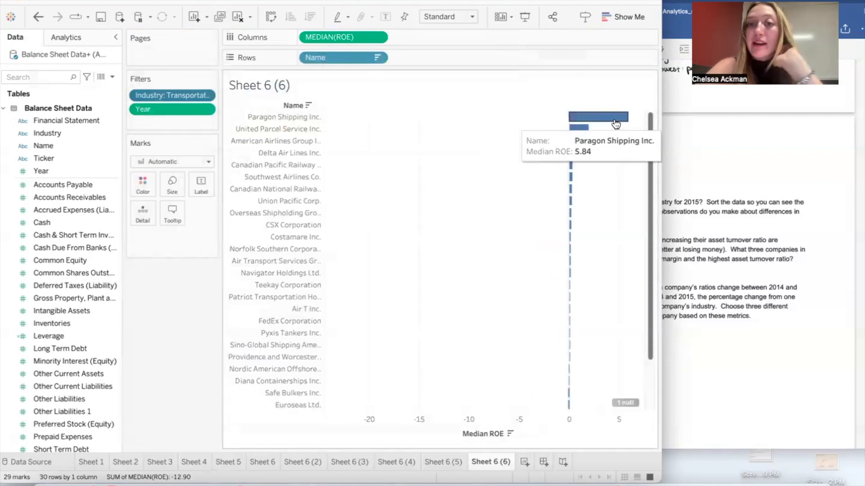
Step: Switch to the DuPont case document and read the questions about individual companies
{"action": "left_click", "coordinate": [802, 187]}
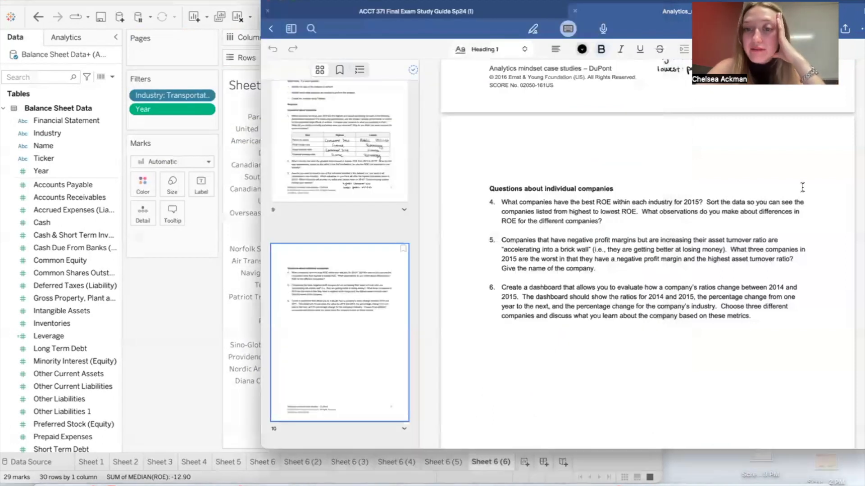
{"action": "scroll", "coordinate": [553, 273], "scroll_direction": "down", "scroll_amount": 3}
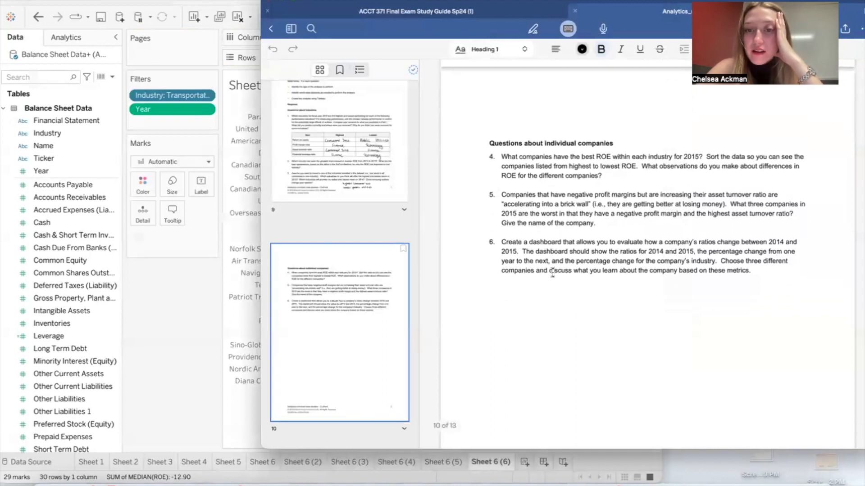
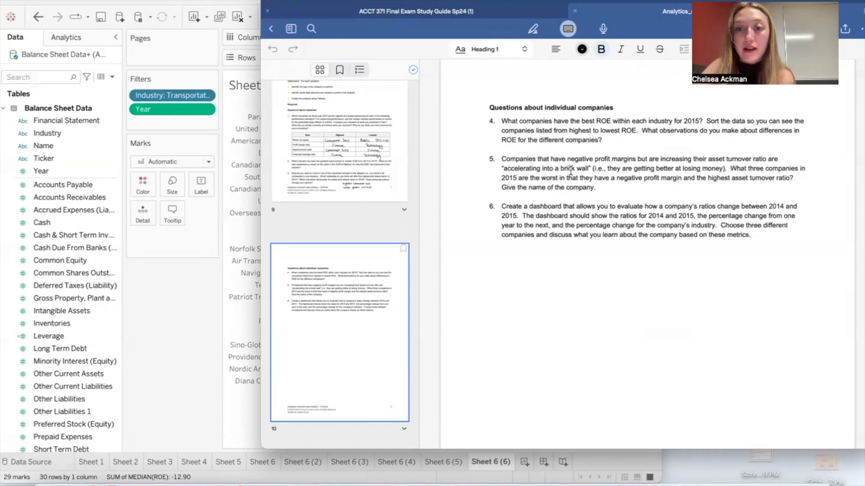
Step: Create a new worksheet and place the Name field on Rows to list the companies
{"action": "left_click", "coordinate": [201, 403]}
{"action": "left_click", "coordinate": [525, 460]}
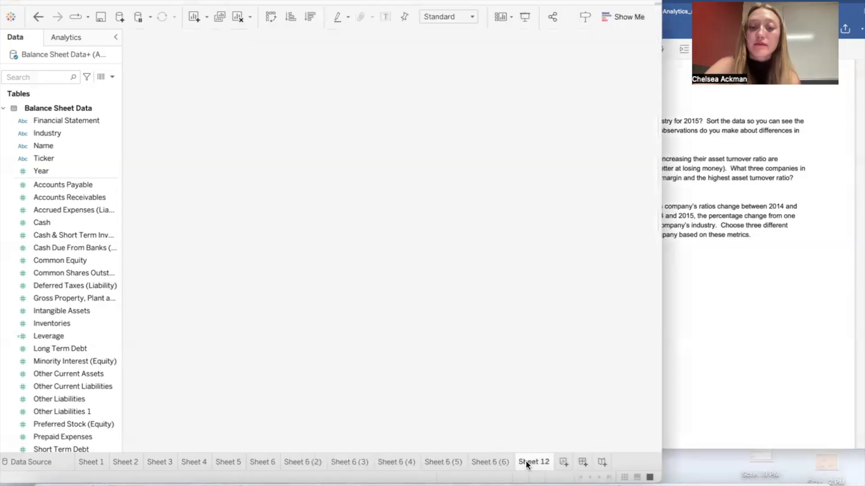
{"action": "left_click", "coordinate": [775, 259]}
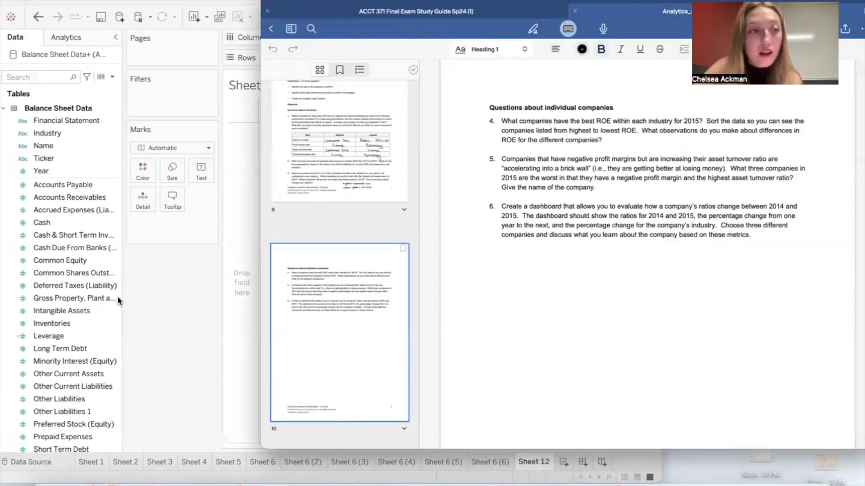
{"action": "left_click", "coordinate": [164, 291]}
{"action": "left_click", "coordinate": [54, 149]}
{"action": "left_click_drag", "start_coordinate": [58, 150], "coordinate": [321, 60]}
{"action": "left_click", "coordinate": [748, 222]}
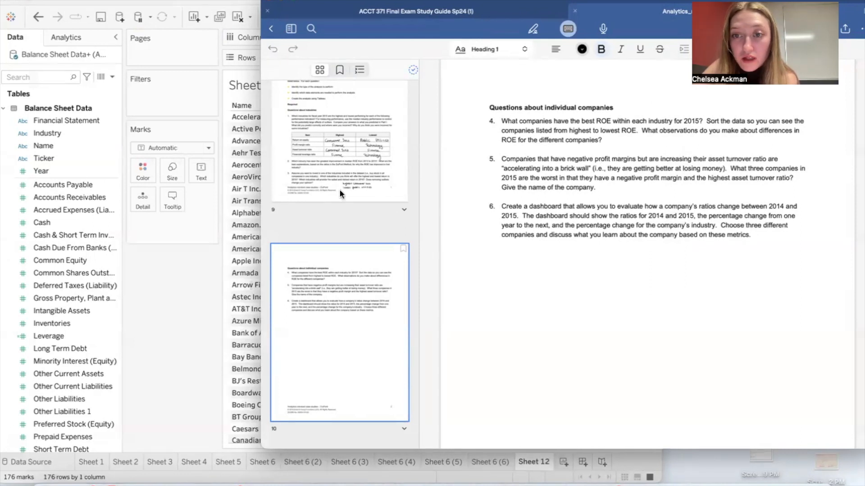
{"action": "left_click", "coordinate": [160, 278]}
{"action": "scroll", "coordinate": [66, 246], "scroll_direction": "down", "scroll_amount": 10}
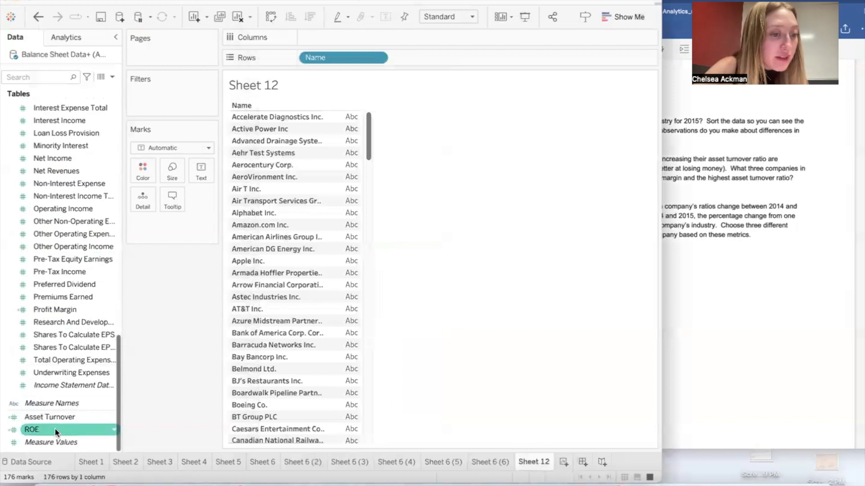
{"action": "scroll", "coordinate": [63, 396], "scroll_direction": "up", "scroll_amount": 2}
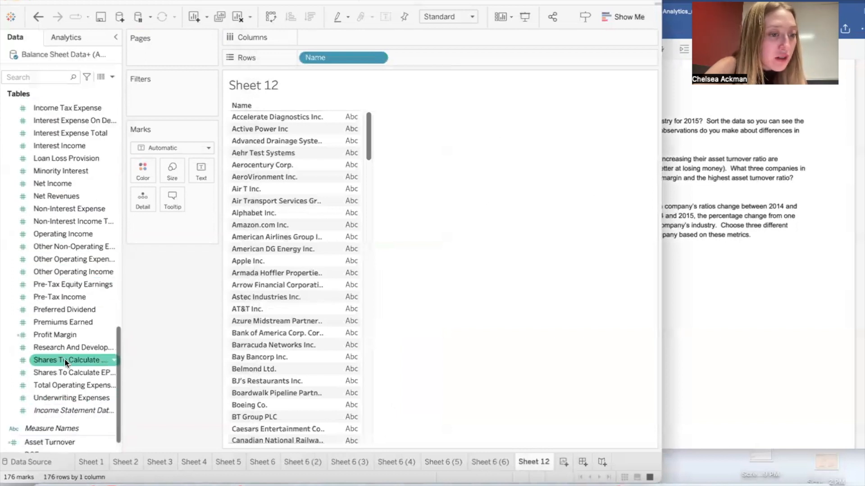
{"action": "left_click_drag", "start_coordinate": [61, 345], "coordinate": [158, 90]}
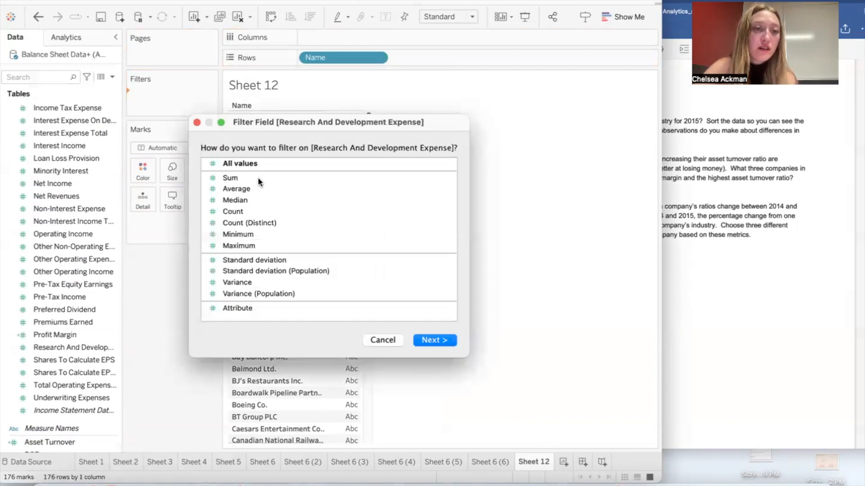
{"action": "left_click", "coordinate": [256, 178]}
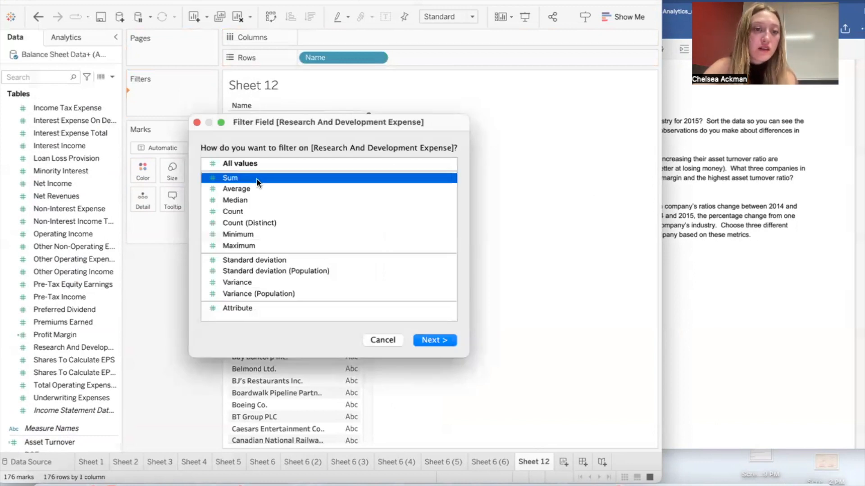
{"action": "left_click", "coordinate": [430, 340]}
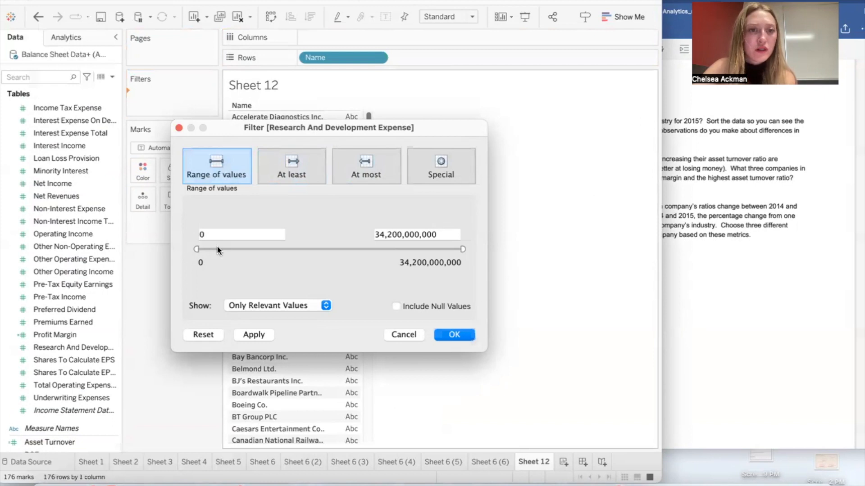
{"action": "left_click", "coordinate": [294, 175]}
{"action": "left_click", "coordinate": [347, 168]}
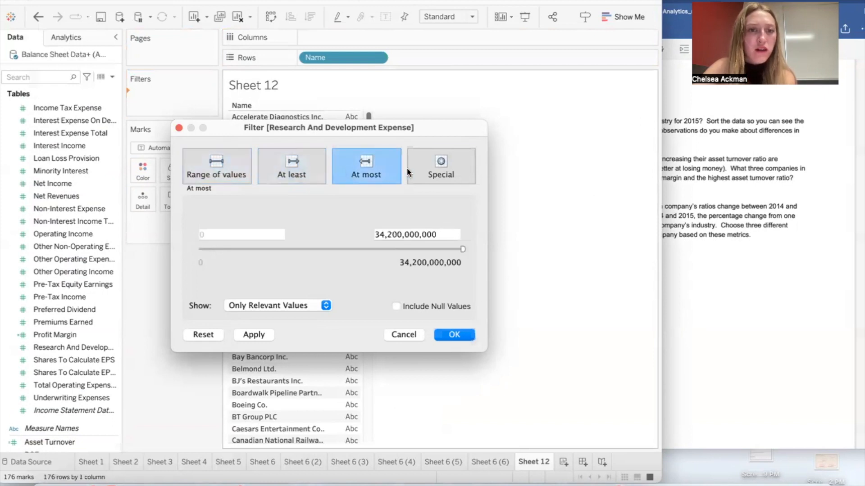
{"action": "left_click", "coordinate": [294, 170]}
{"action": "left_click", "coordinate": [395, 335]}
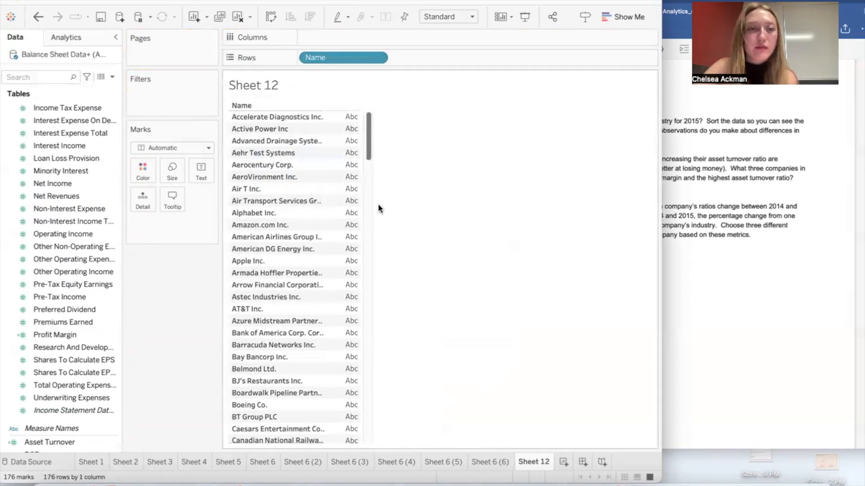
Step: Place Asset Turnover on Columns to chart it for each company, checking the requirements of question 5
{"action": "left_click", "coordinate": [66, 288]}
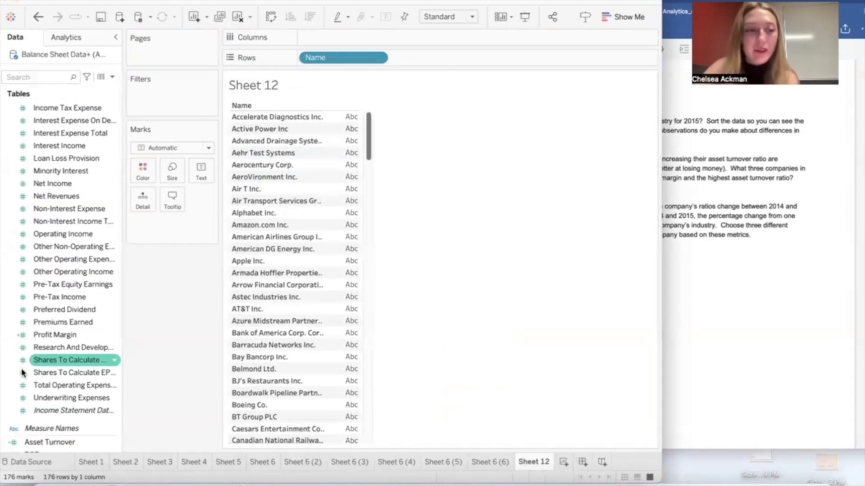
{"action": "scroll", "coordinate": [50, 348], "scroll_direction": "down", "scroll_amount": 2}
{"action": "left_click", "coordinate": [693, 235]}
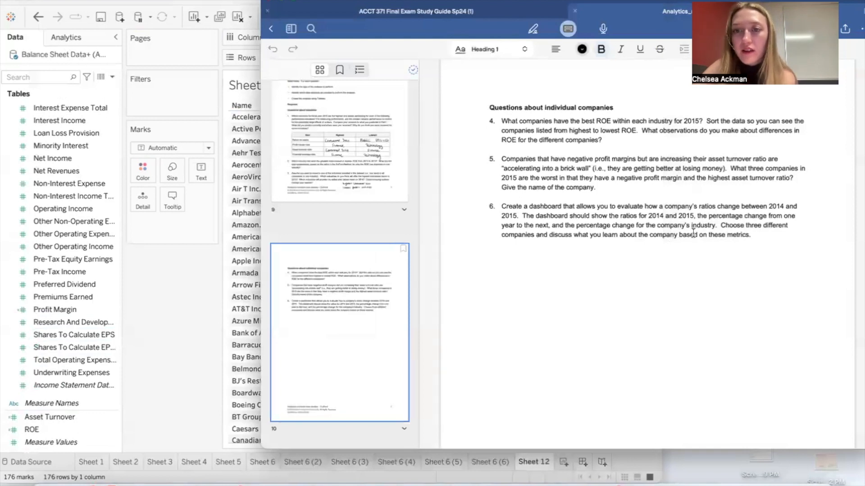
{"action": "left_click", "coordinate": [121, 297]}
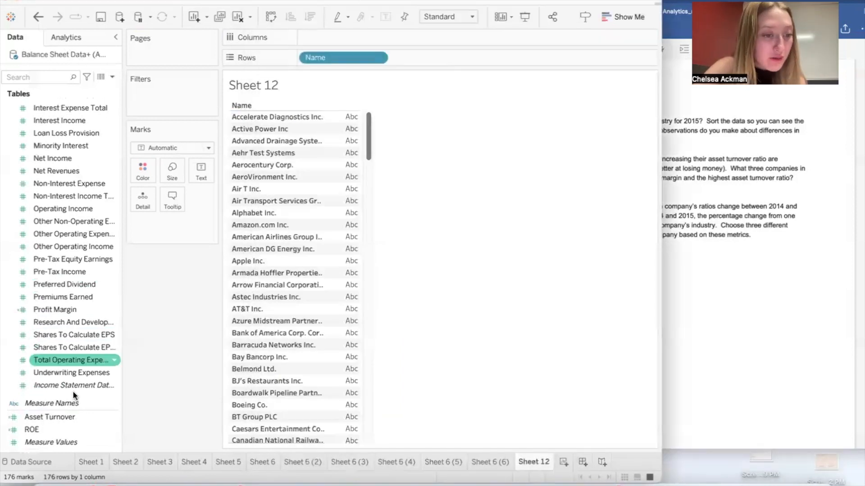
{"action": "left_click_drag", "start_coordinate": [68, 418], "coordinate": [396, 31]}
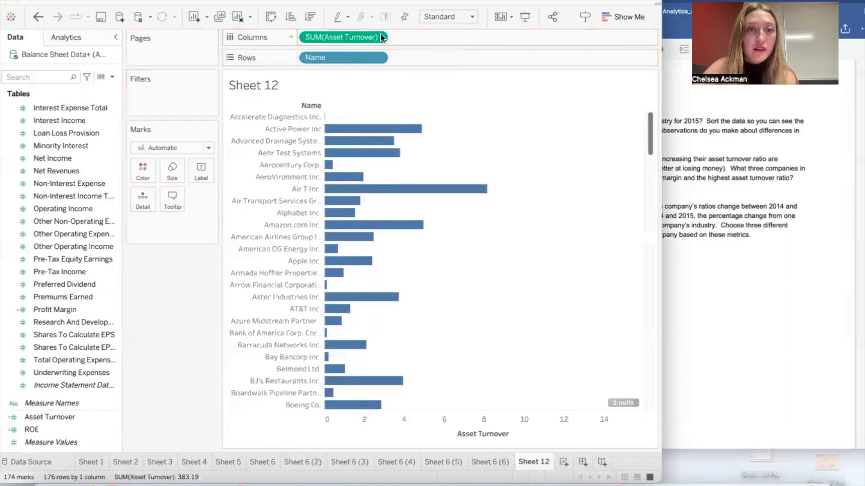
{"action": "left_click", "coordinate": [378, 37]}
{"action": "left_click", "coordinate": [482, 58]}
{"action": "left_click", "coordinate": [738, 170]}
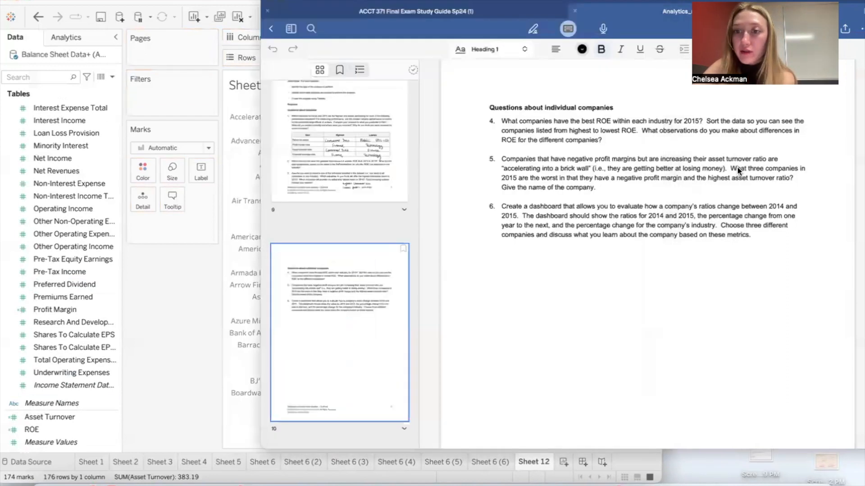
Step: Filter the worksheet by Year so that only 2015 is included
{"action": "left_click", "coordinate": [229, 278]}
{"action": "scroll", "coordinate": [94, 185], "scroll_direction": "up", "scroll_amount": 10}
{"action": "left_click_drag", "start_coordinate": [64, 171], "coordinate": [180, 83]}
{"action": "left_click_drag", "start_coordinate": [46, 171], "coordinate": [180, 84]}
{"action": "left_click_drag", "start_coordinate": [53, 177], "coordinate": [166, 115]}
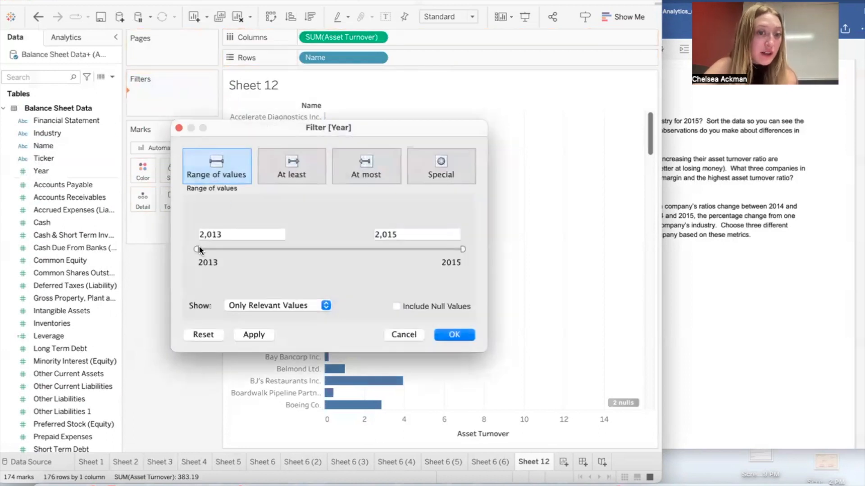
{"action": "left_click", "coordinate": [459, 334]}
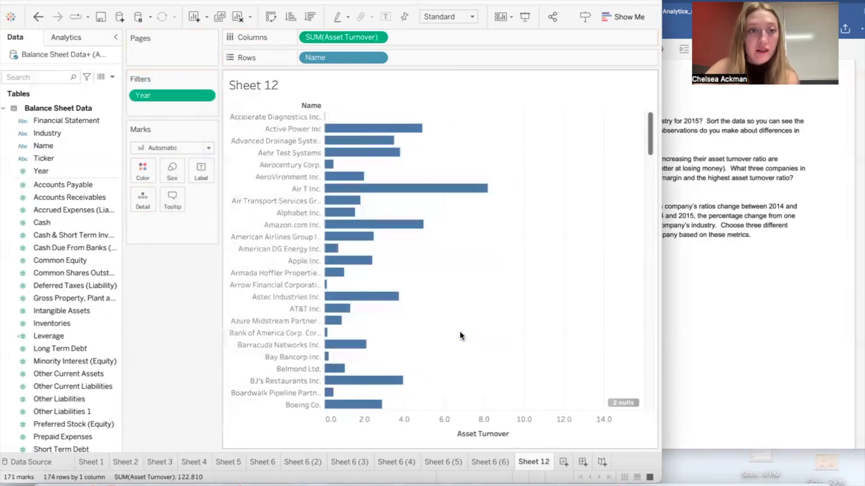
Step: Add a Profit Margin filter on all values that keeps only companies with a margin of at most 0
{"action": "scroll", "coordinate": [97, 323], "scroll_direction": "down", "scroll_amount": 10}
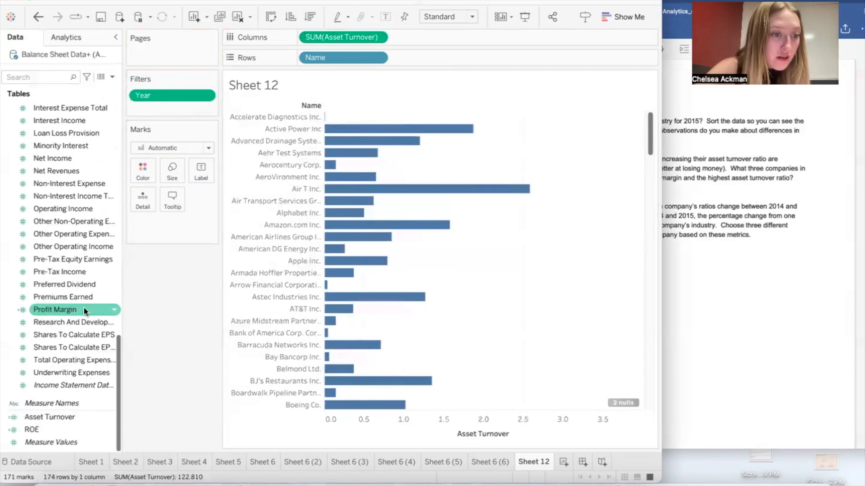
{"action": "left_click_drag", "start_coordinate": [80, 307], "coordinate": [174, 104]}
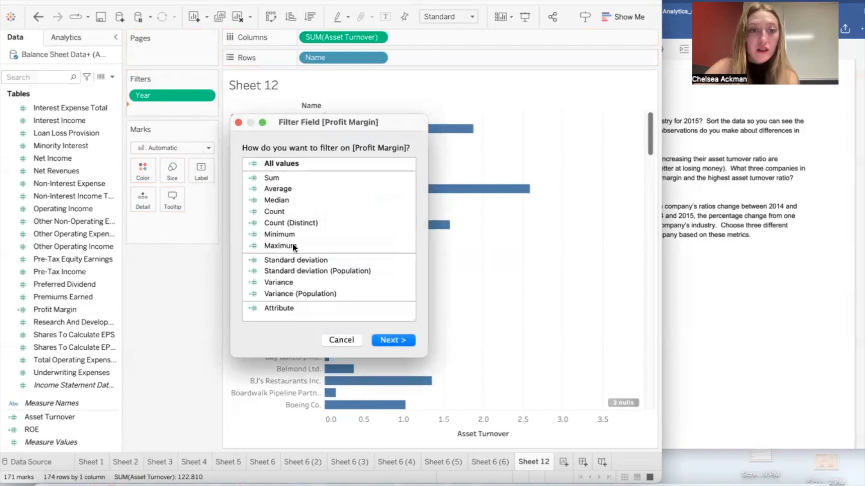
{"action": "left_click", "coordinate": [297, 163]}
{"action": "left_click", "coordinate": [401, 339]}
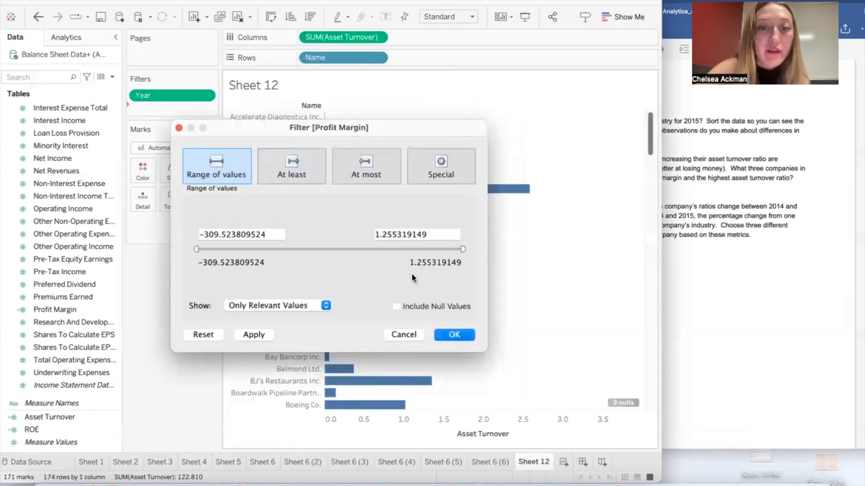
{"action": "left_click_drag", "start_coordinate": [461, 249], "coordinate": [457, 250]}
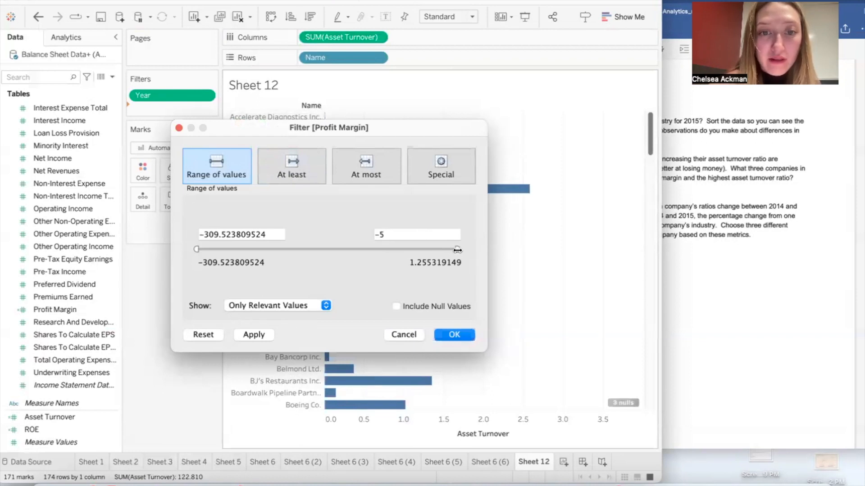
{"action": "left_click", "coordinate": [359, 160]}
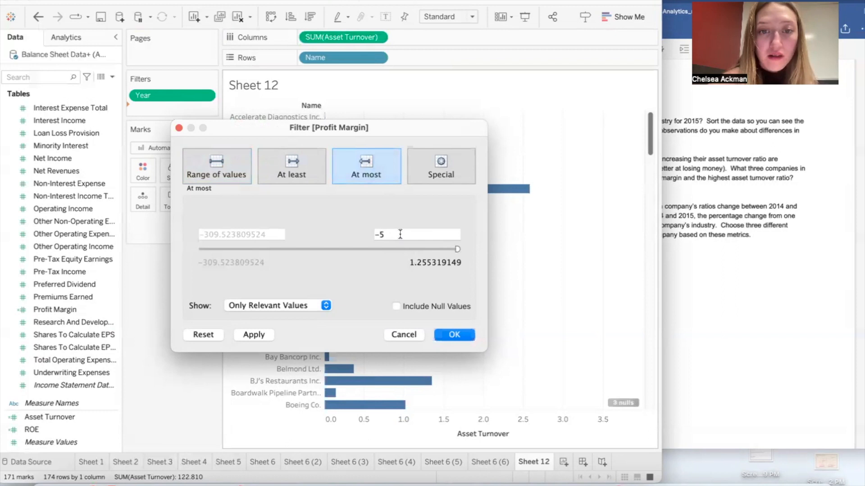
{"action": "left_click_drag", "start_coordinate": [400, 234], "coordinate": [353, 234]}
{"action": "type", "text": "0"}
{"action": "key", "text": "Tab"}
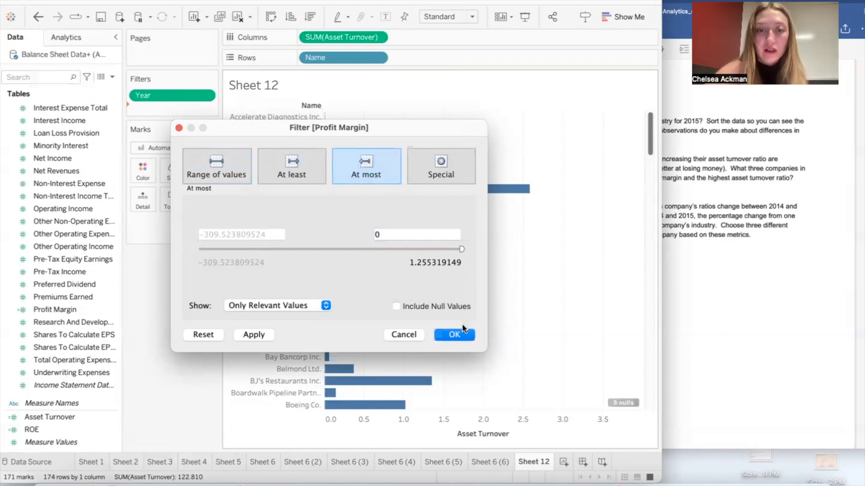
{"action": "left_click", "coordinate": [454, 335]}
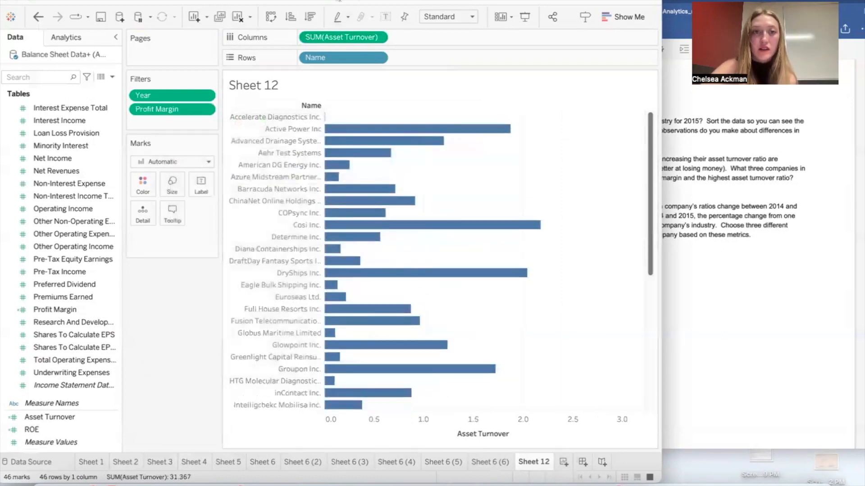
Step: Sort the companies by asset turnover in descending order and check the result against question 5
{"action": "left_click", "coordinate": [310, 17]}
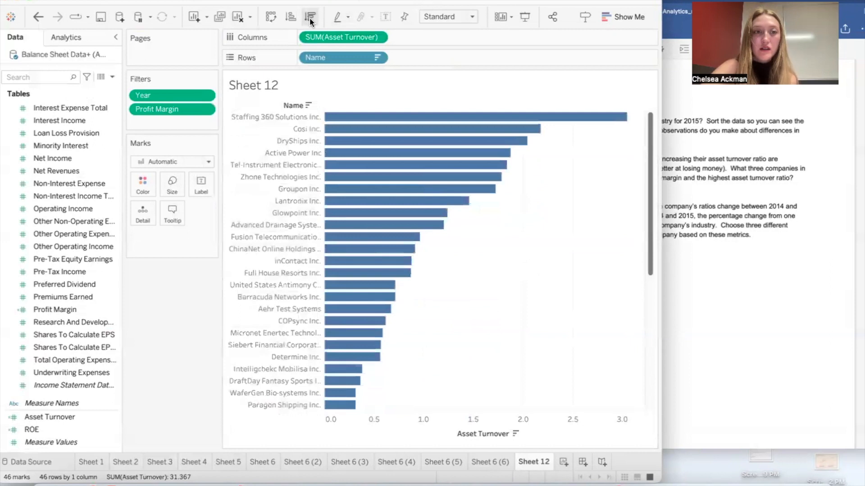
{"action": "left_click", "coordinate": [743, 186]}
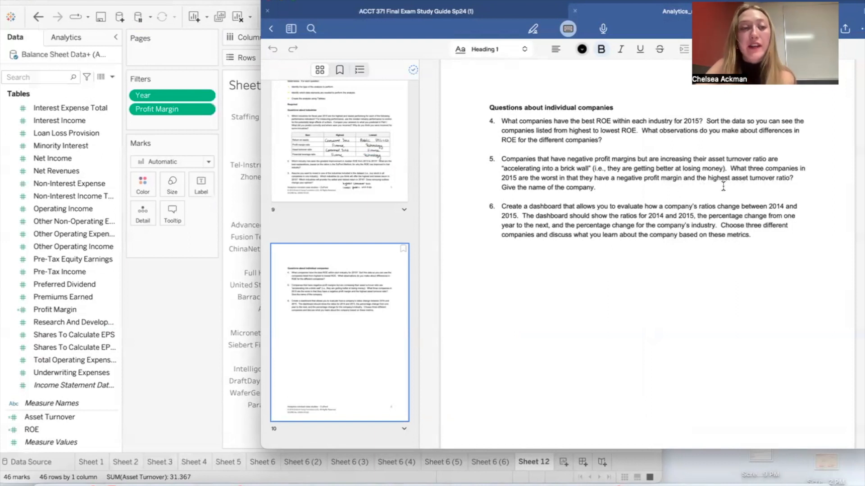
Step: Review the Profit Margin filter settings, reread question 5, and examine the companies with the highest asset turnover
{"action": "left_click", "coordinate": [183, 112]}
{"action": "left_click", "coordinate": [203, 111]}
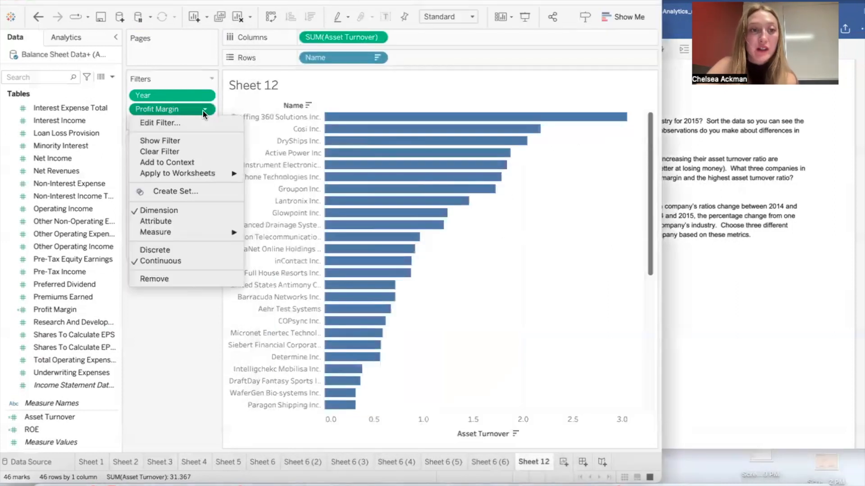
{"action": "left_click", "coordinate": [203, 125]}
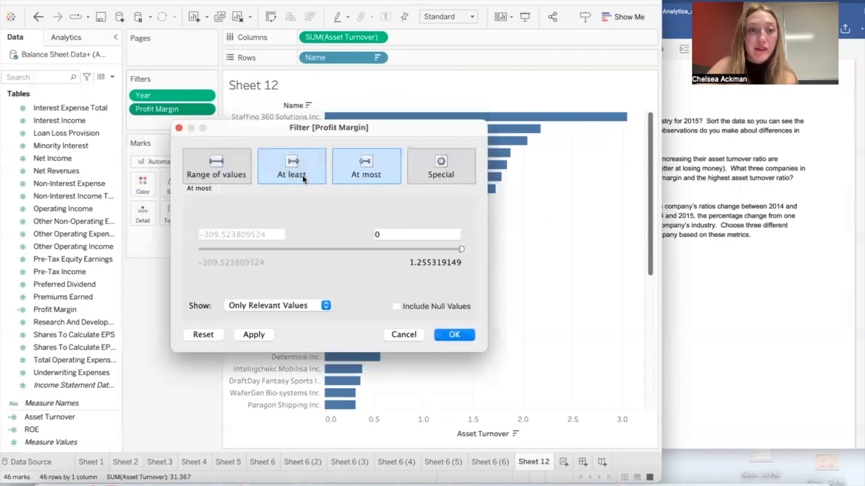
{"action": "left_click", "coordinate": [454, 335]}
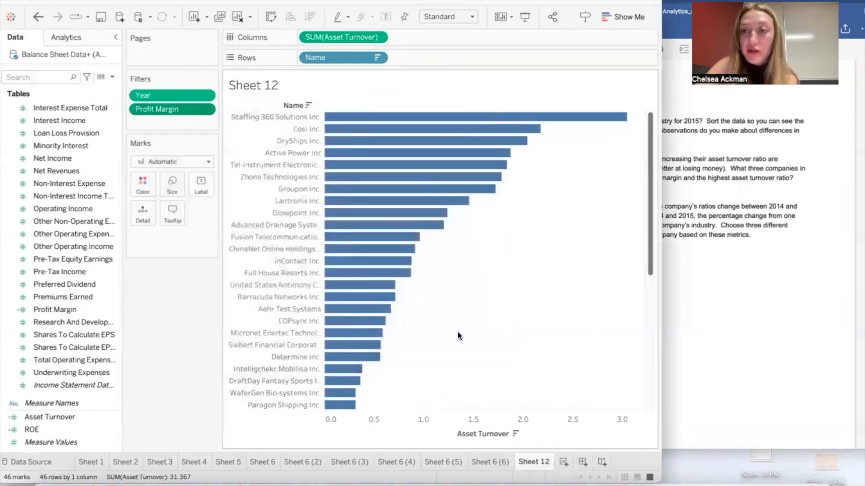
{"action": "left_click", "coordinate": [799, 268]}
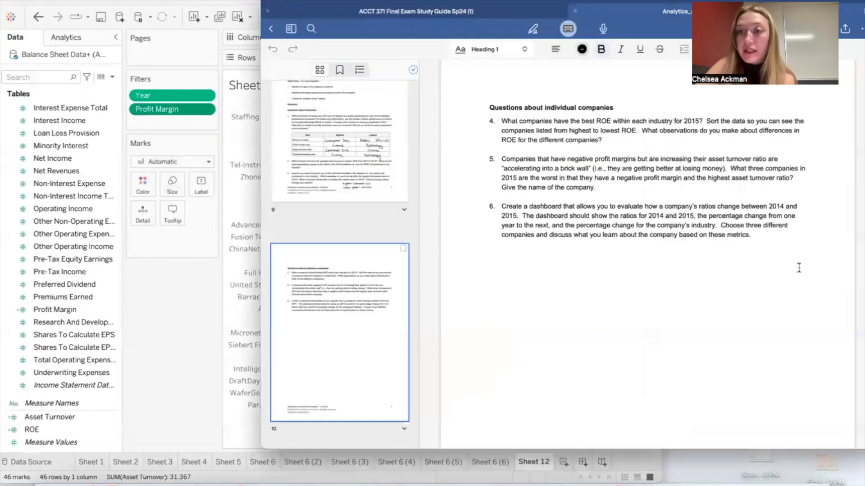
{"action": "left_click", "coordinate": [189, 366]}
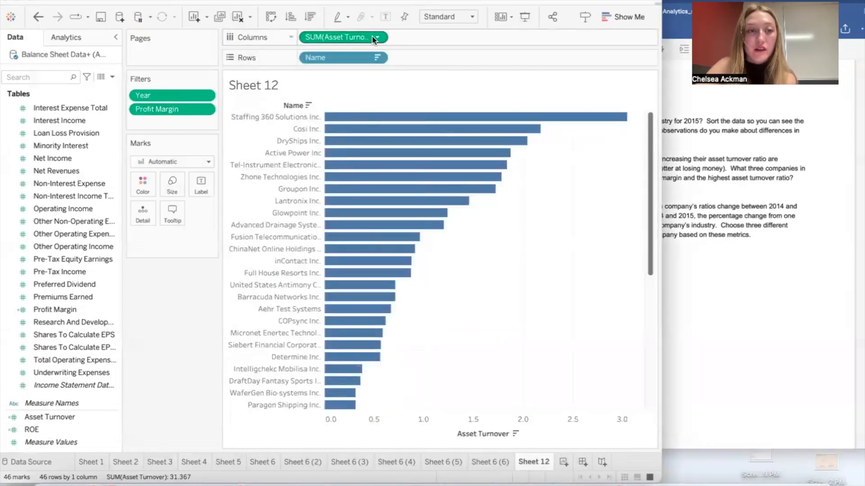
{"action": "left_click", "coordinate": [719, 163]}
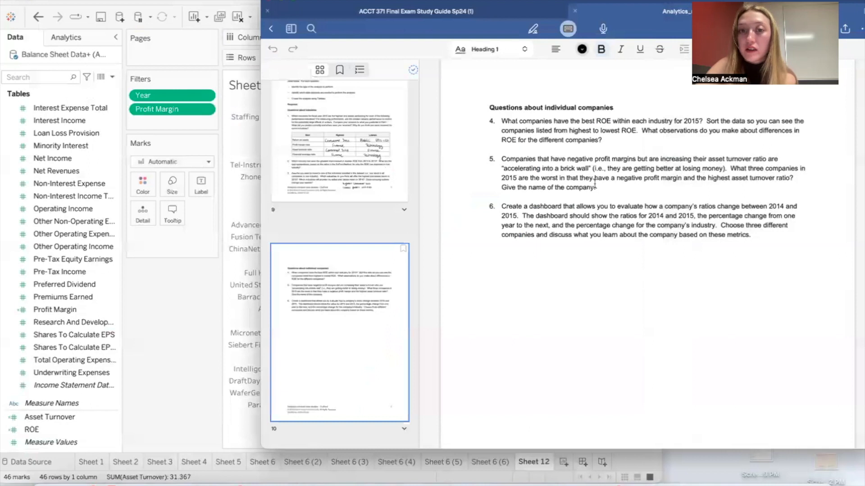
{"action": "left_click", "coordinate": [195, 323]}
{"action": "mouse_move", "coordinate": [351, 116]}
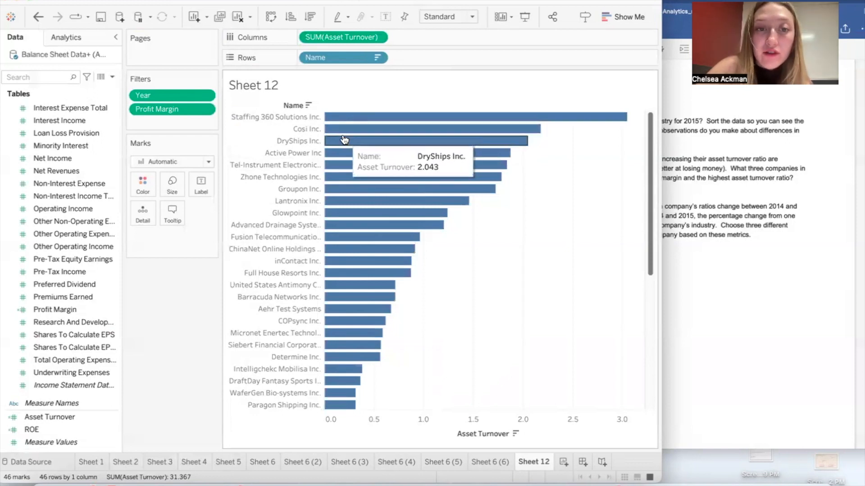
Step: Change the Profit Margin filter so that it keeps only companies with a margin of at least 0
{"action": "left_click", "coordinate": [209, 110]}
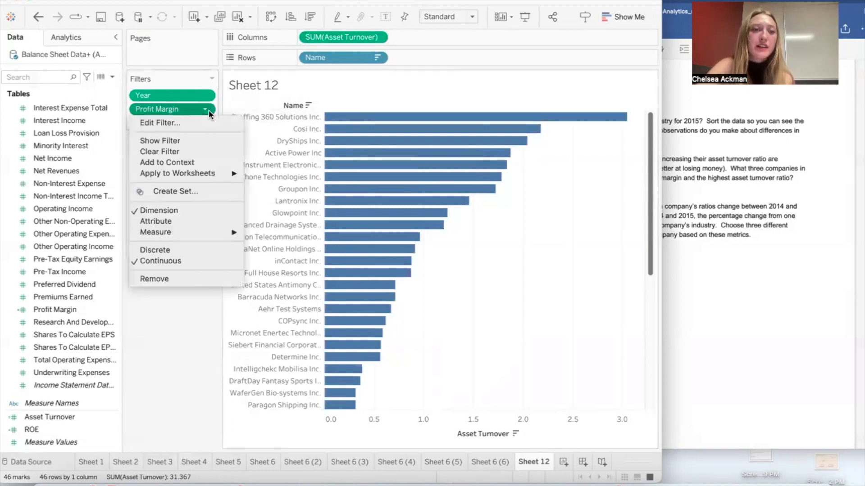
{"action": "left_click", "coordinate": [191, 125]}
{"action": "left_click", "coordinate": [285, 173]}
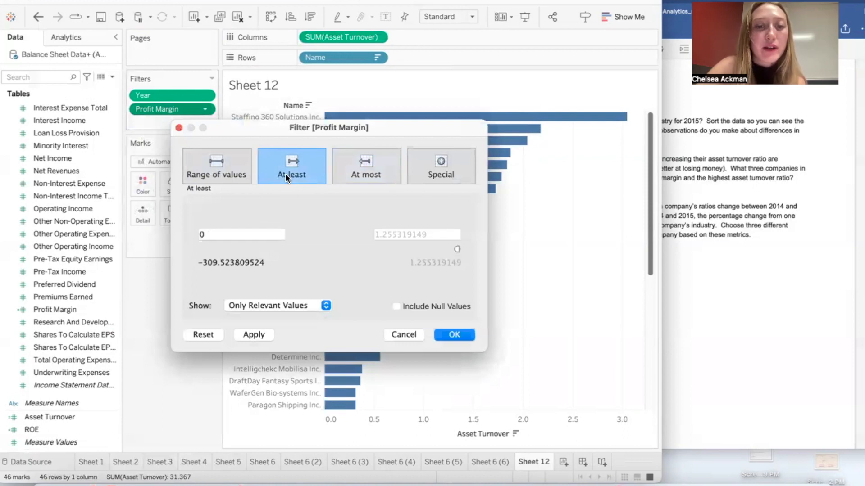
{"action": "left_click", "coordinate": [230, 234]}
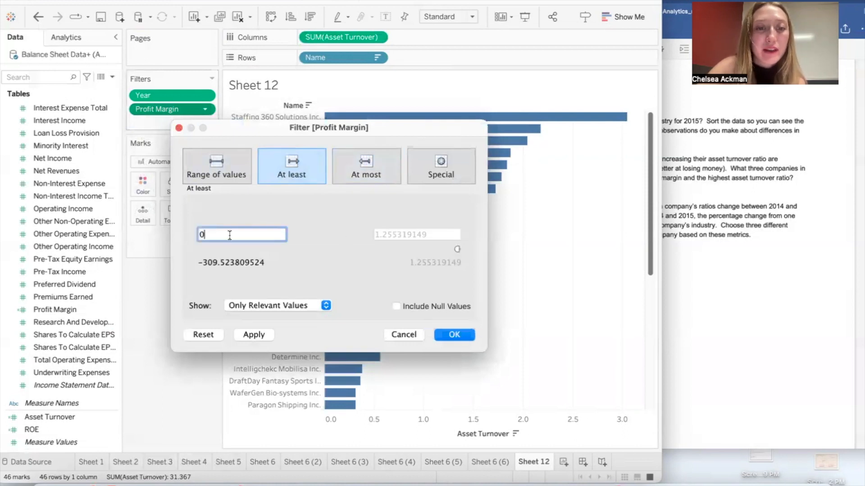
{"action": "left_click", "coordinate": [456, 334]}
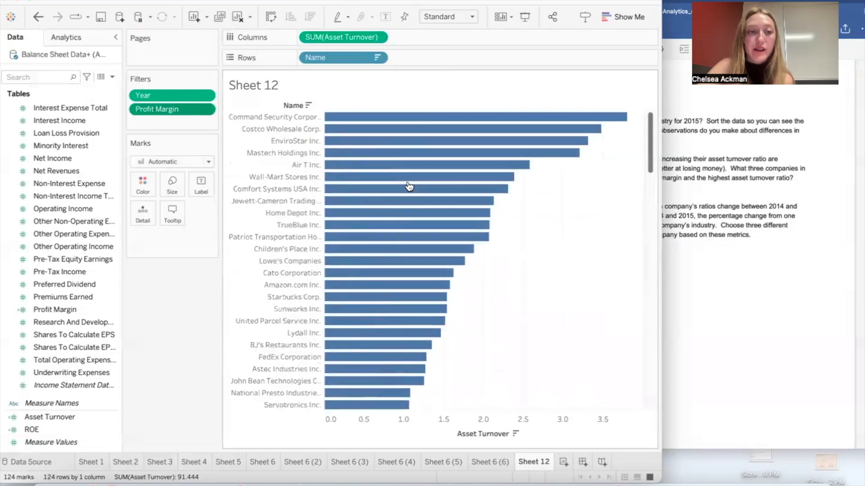
Step: Add a blank worksheet and read question 6 about the company ratio dashboard in the case document
{"action": "left_click", "coordinate": [760, 238]}
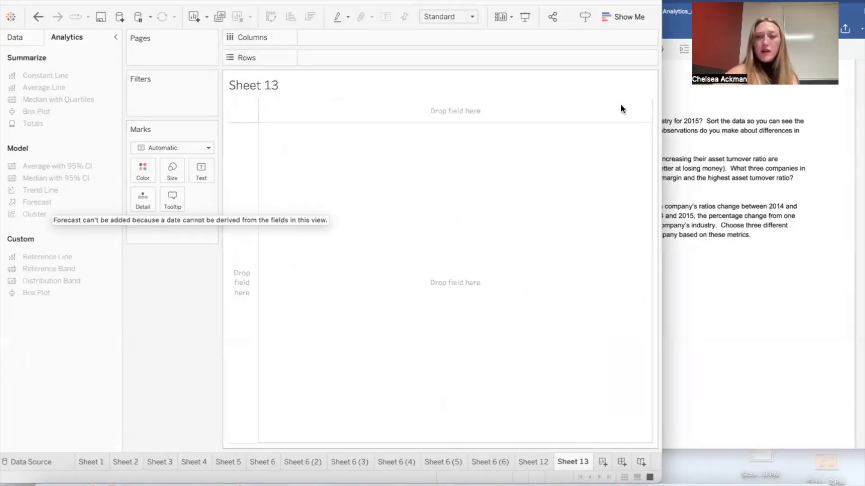
{"action": "left_click", "coordinate": [754, 254]}
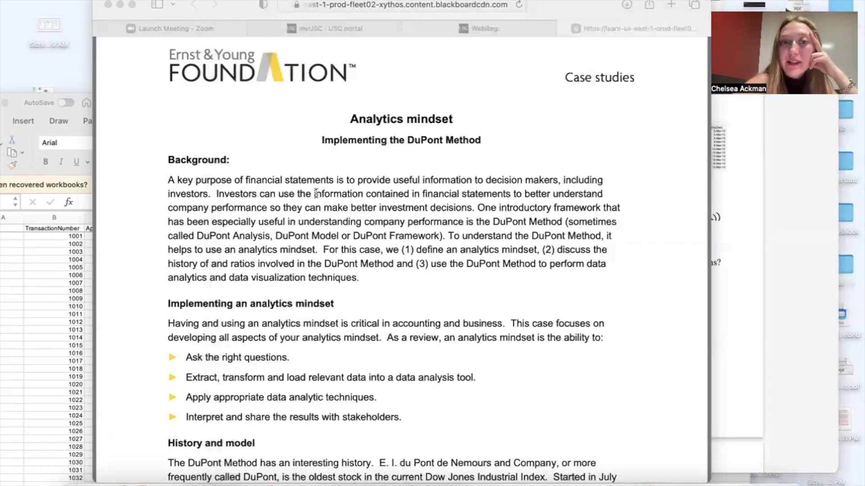
{"action": "left_click", "coordinate": [317, 193]}
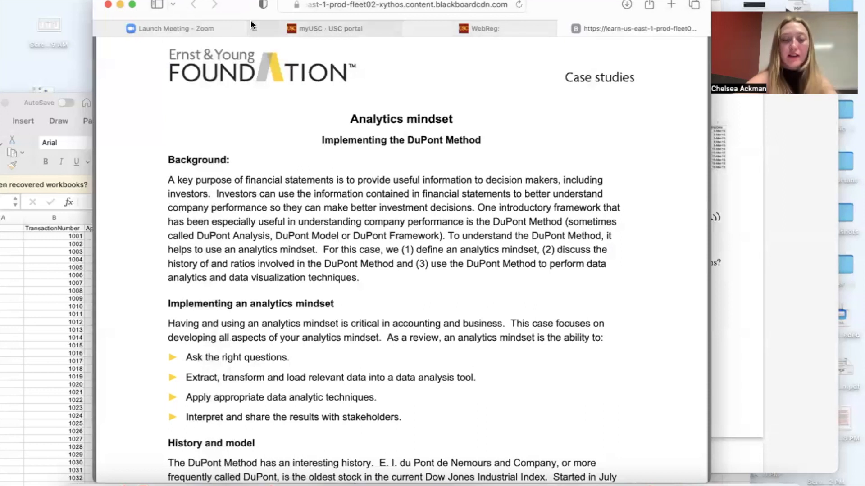
Step: Switch to the Tech Wear Case in the browser and skim its background, data description and assignment questions
{"action": "key", "text": "super+shift+t"}
{"action": "scroll", "coordinate": [429, 282], "scroll_direction": "down", "scroll_amount": 2}
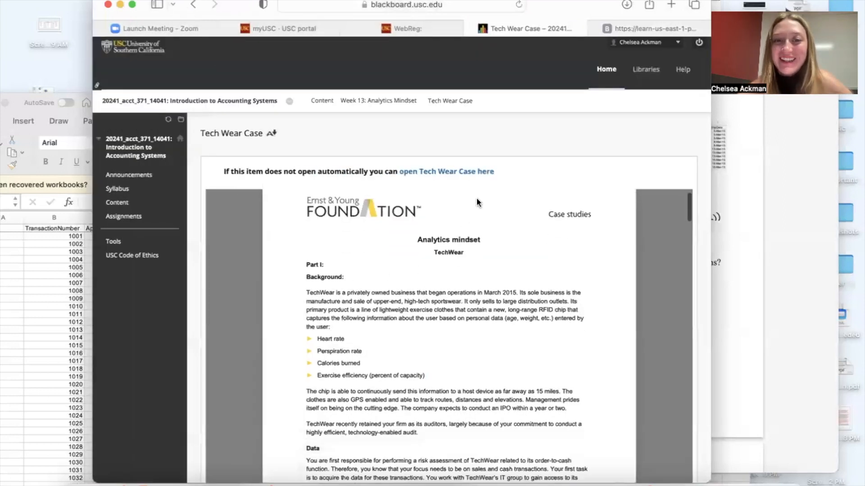
{"action": "scroll", "coordinate": [504, 137], "scroll_direction": "down", "scroll_amount": 3}
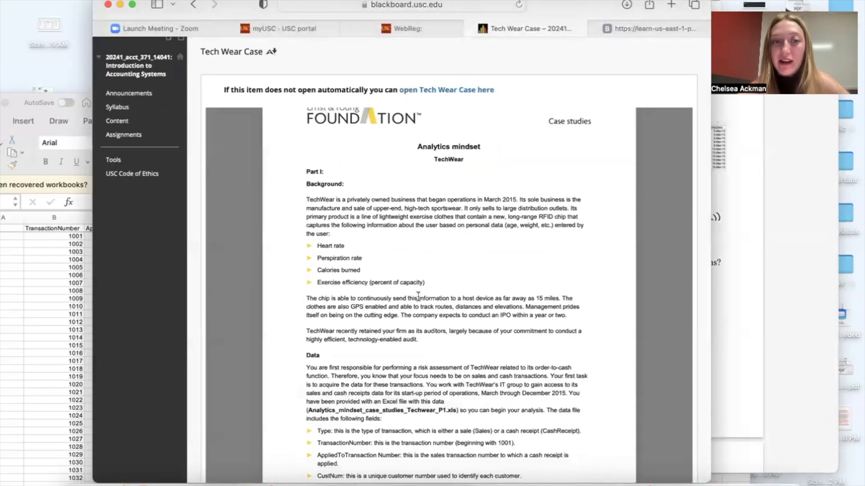
{"action": "scroll", "coordinate": [381, 284], "scroll_direction": "down", "scroll_amount": 10}
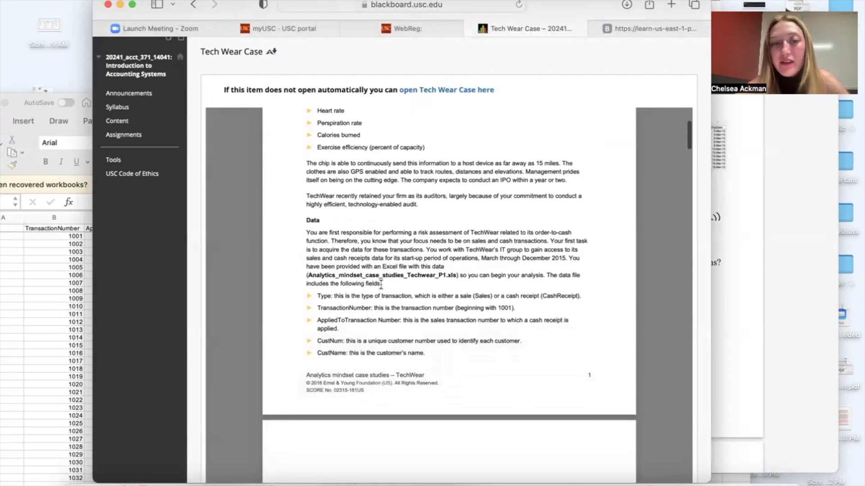
{"action": "scroll", "coordinate": [381, 284], "scroll_direction": "up", "scroll_amount": 15}
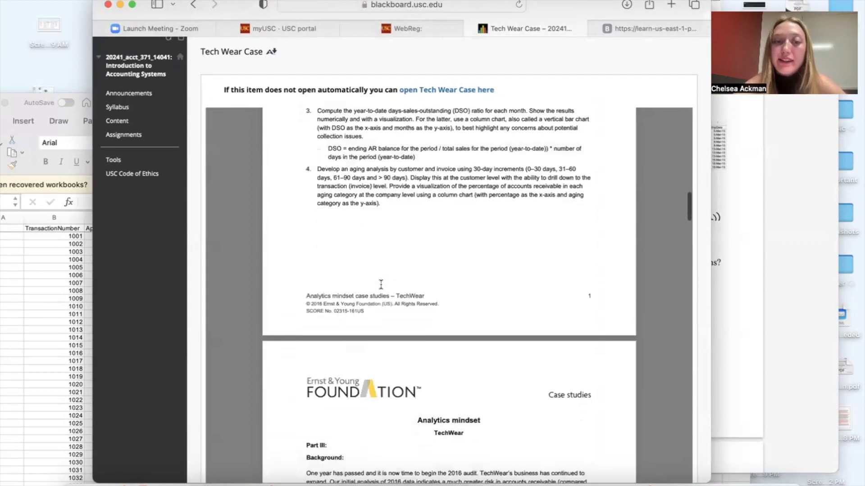
{"action": "scroll", "coordinate": [380, 283], "scroll_direction": "down", "scroll_amount": 2}
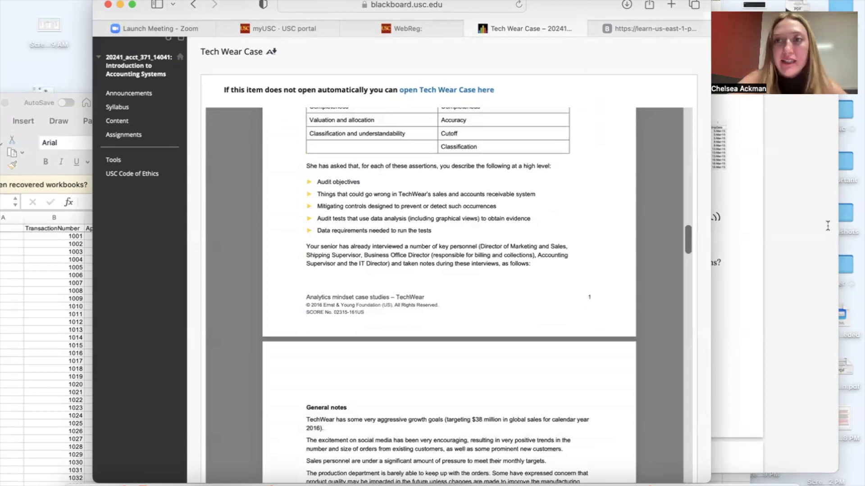
Step: Check the TechWear study notes and the DuPont case page, and minimize the browser window
{"action": "left_click", "coordinate": [827, 224]}
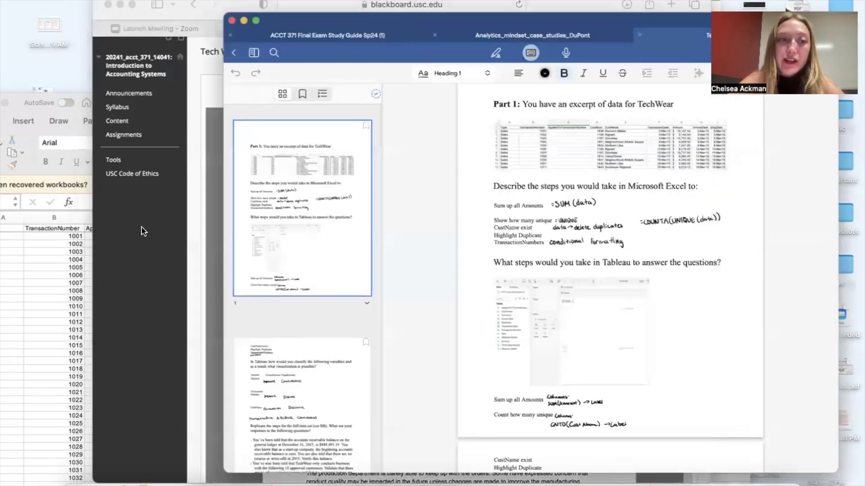
{"action": "left_click", "coordinate": [574, 15]}
{"action": "left_click", "coordinate": [646, 29]}
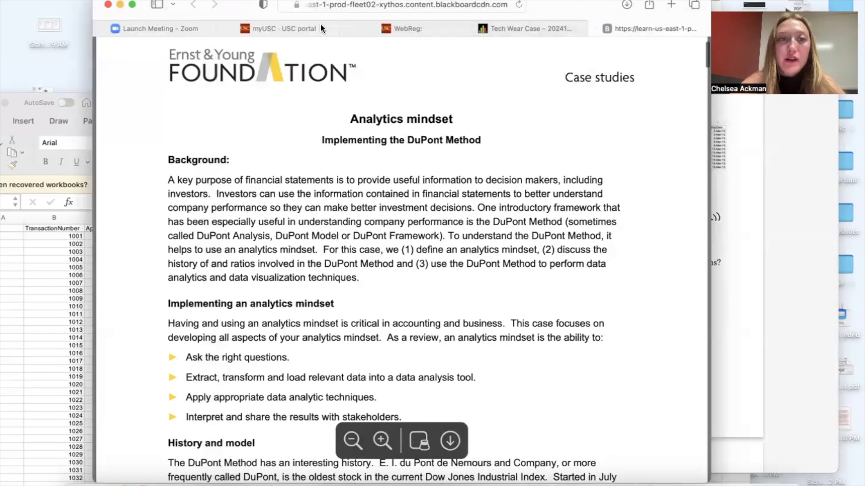
{"action": "left_click", "coordinate": [120, 5]}
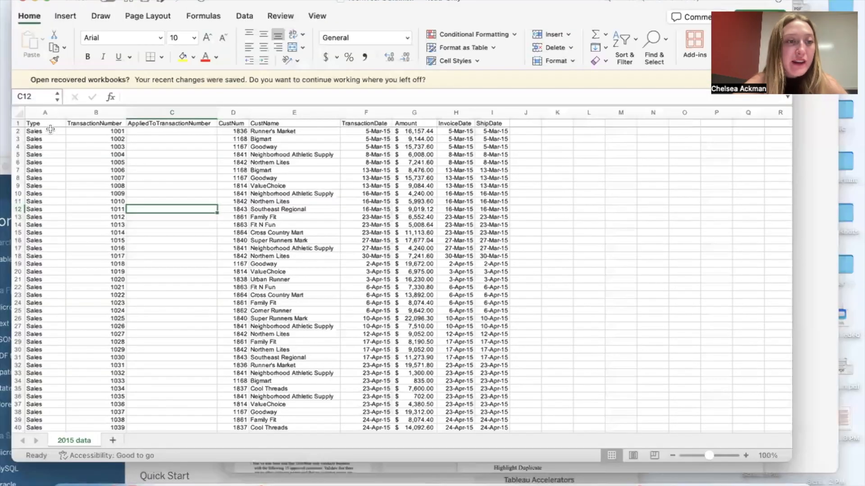
Step: Look through the Sales and CashReceipt rows of the 2015 data sheet in Excel
{"action": "scroll", "coordinate": [50, 316], "scroll_direction": "down", "scroll_amount": 10}
{"action": "scroll", "coordinate": [49, 316], "scroll_direction": "down", "scroll_amount": 20}
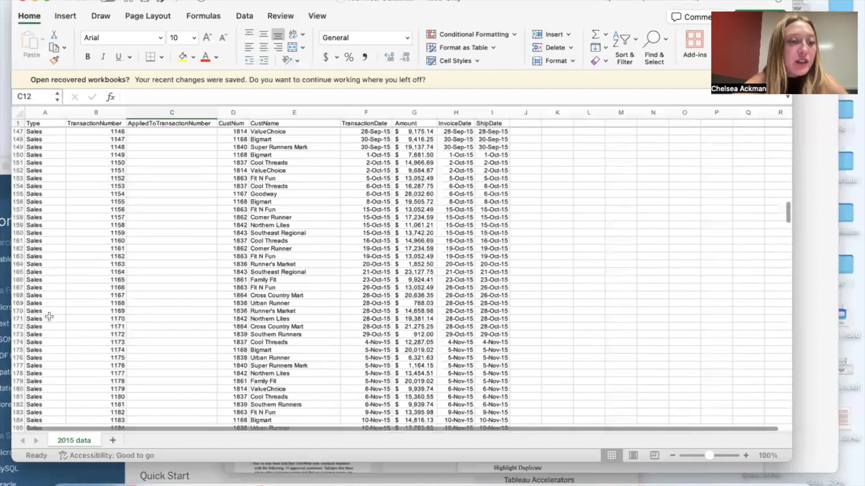
{"action": "scroll", "coordinate": [49, 317], "scroll_direction": "up", "scroll_amount": 20}
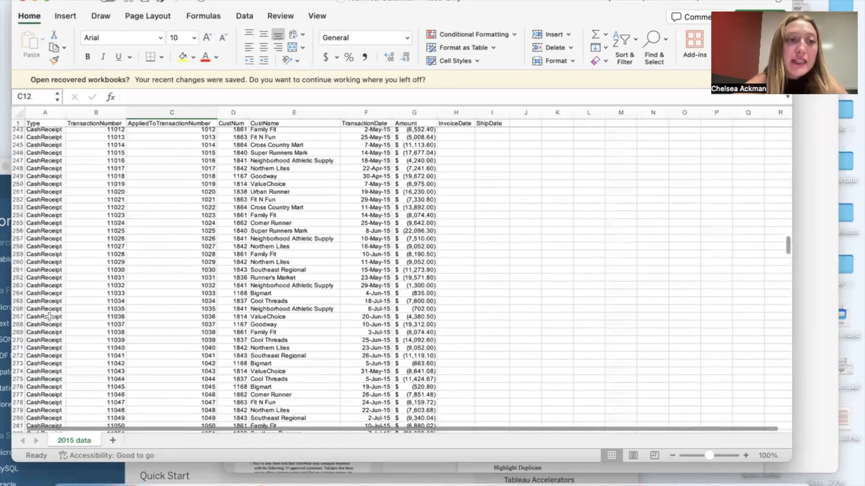
{"action": "scroll", "coordinate": [204, 168], "scroll_direction": "down", "scroll_amount": 1}
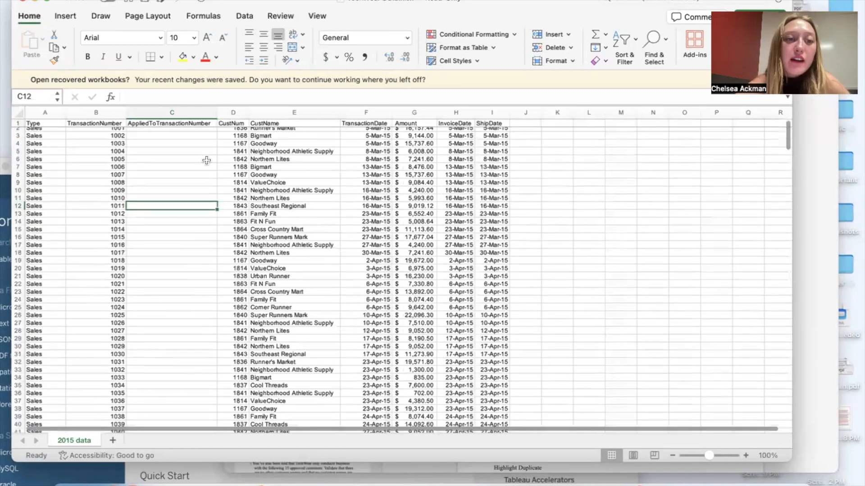
Step: Review the CustNum, CustName, TransactionDate, Amount, InvoiceDate and ShipDate columns and put the Excel workbook away
{"action": "left_click", "coordinate": [235, 122]}
{"action": "left_click", "coordinate": [281, 123]}
{"action": "scroll", "coordinate": [354, 128], "scroll_direction": "up", "scroll_amount": 1}
{"action": "left_click", "coordinate": [361, 131]}
{"action": "left_click", "coordinate": [416, 131]}
{"action": "left_click", "coordinate": [464, 124]}
{"action": "left_click", "coordinate": [488, 124]}
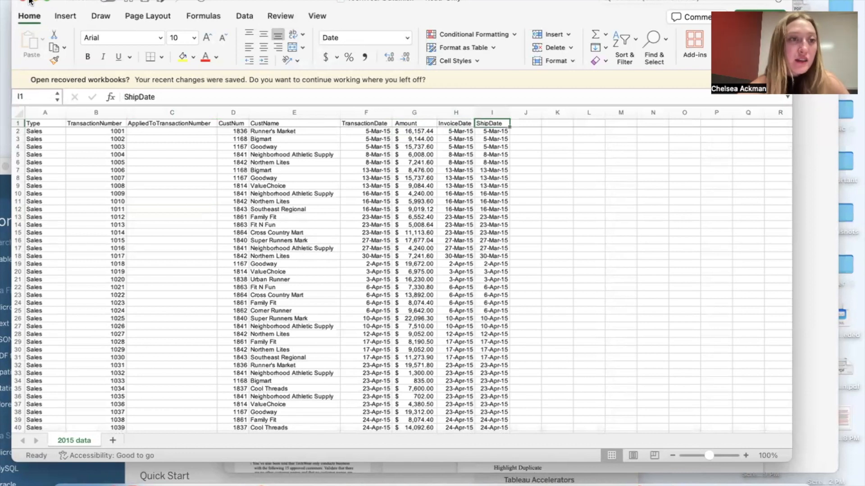
{"action": "left_click", "coordinate": [30, 2]}
Step: Connect Tableau to TechWear Data.xlsx from the Downloads folder and open Sheet 1
{"action": "left_click_drag", "start_coordinate": [152, 168], "coordinate": [224, 20]}
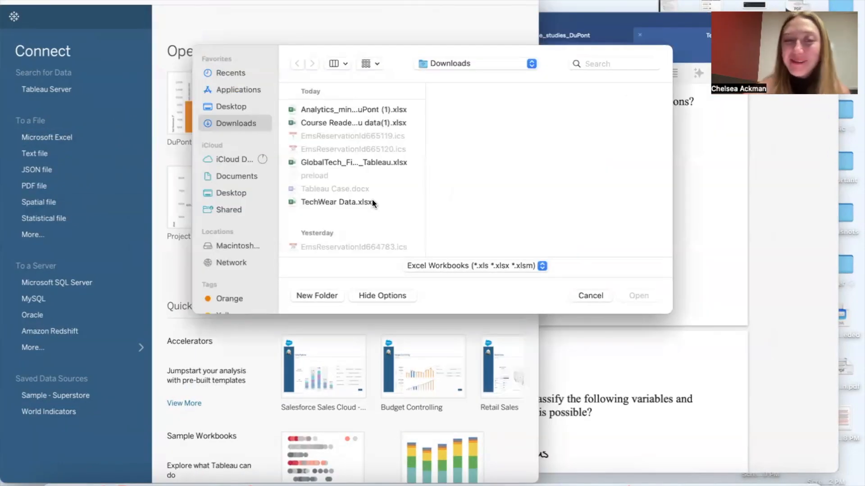
{"action": "left_click", "coordinate": [371, 202]}
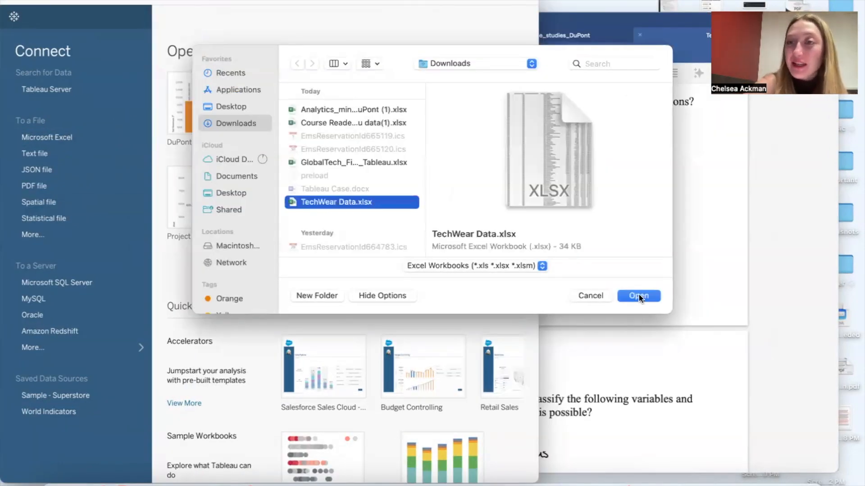
{"action": "left_click", "coordinate": [639, 296]}
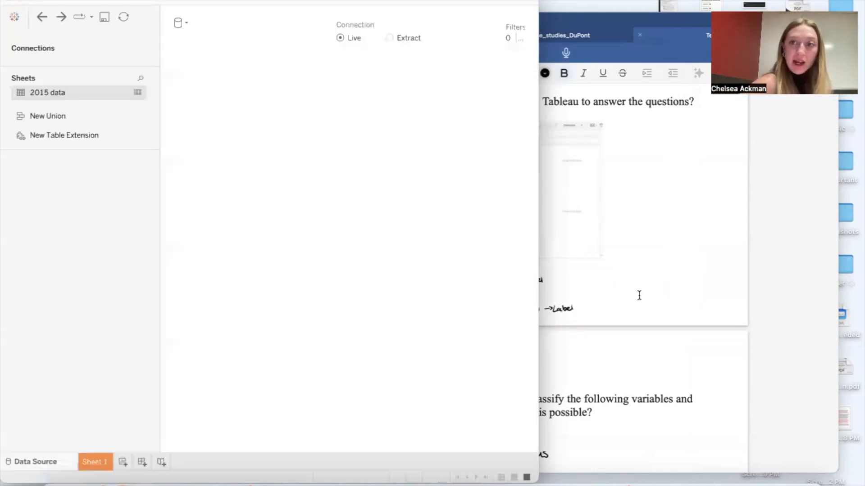
{"action": "left_click", "coordinate": [90, 464]}
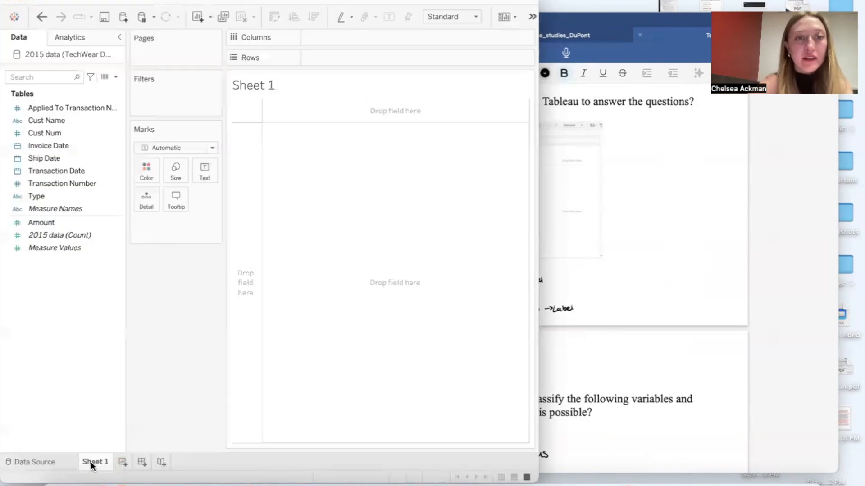
Step: Place the study notes beside Tableau and plot the sum of Amount on Columns with its total as the label
{"action": "left_click", "coordinate": [685, 139]}
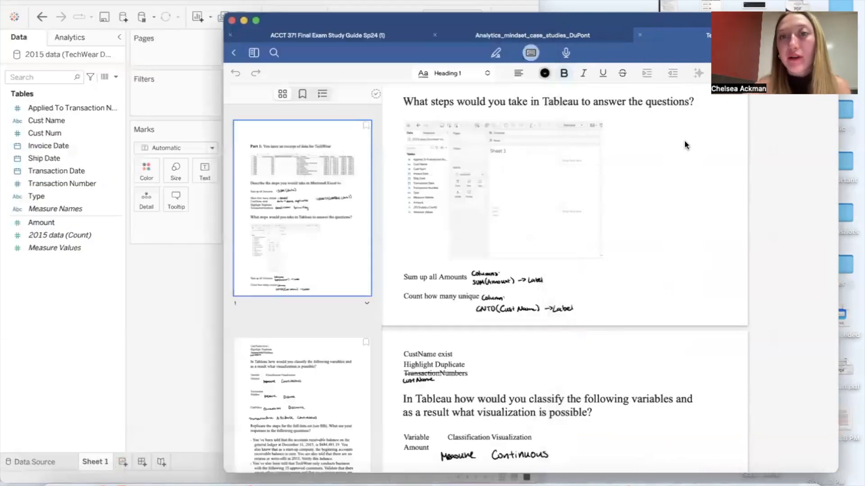
{"action": "left_click_drag", "start_coordinate": [654, 2], "coordinate": [819, 2]}
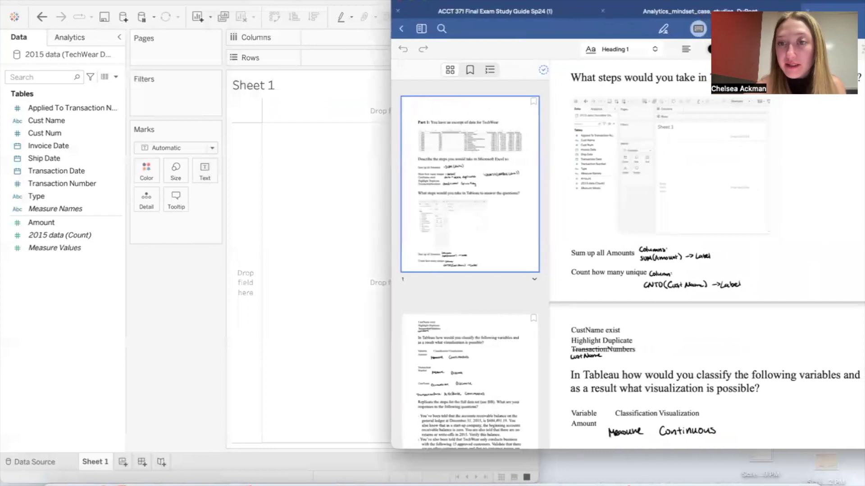
{"action": "left_click", "coordinate": [77, 248]}
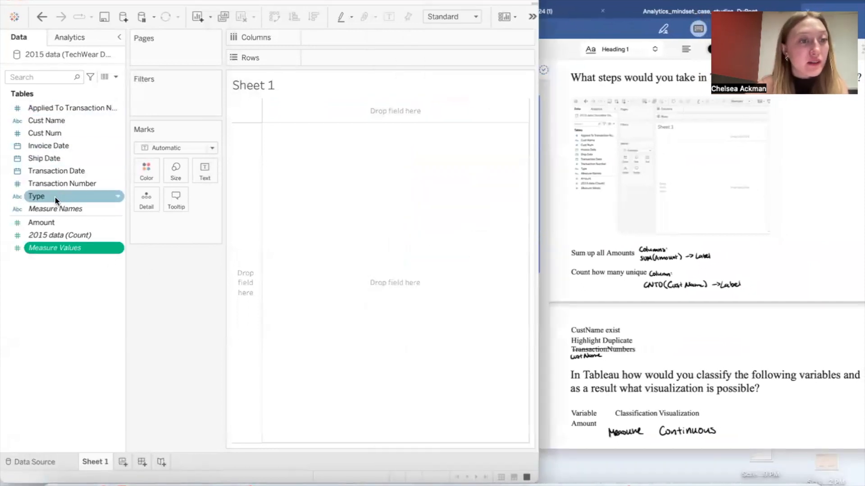
{"action": "left_click_drag", "start_coordinate": [61, 223], "coordinate": [347, 39]}
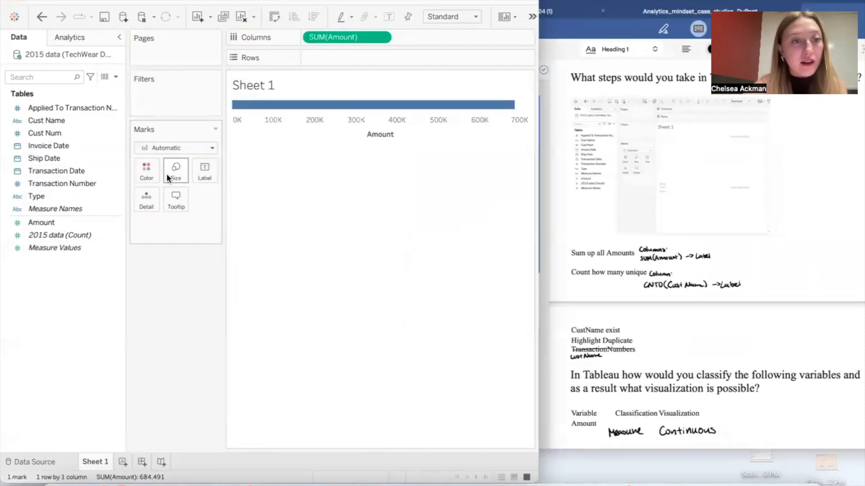
{"action": "left_click_drag", "start_coordinate": [53, 224], "coordinate": [205, 170]}
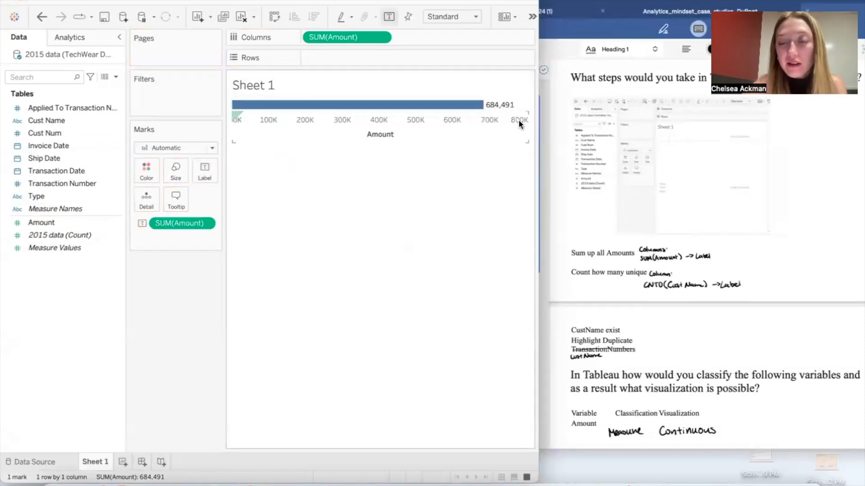
Step: On a new worksheet, place Cust Name on Columns as a distinct count
{"action": "scroll", "coordinate": [718, 245], "scroll_direction": "down", "scroll_amount": 2}
{"action": "scroll", "coordinate": [718, 245], "scroll_direction": "down", "scroll_amount": 1}
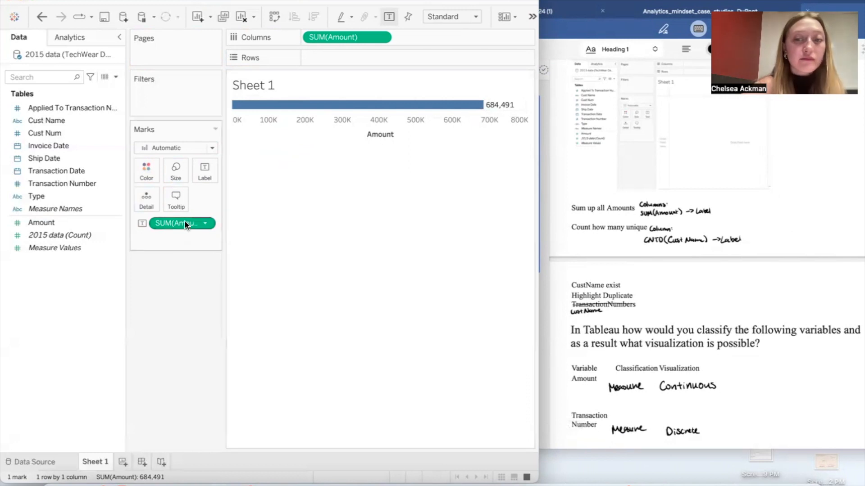
{"action": "left_click", "coordinate": [123, 463]}
{"action": "left_click_drag", "start_coordinate": [77, 119], "coordinate": [337, 36]}
{"action": "left_click", "coordinate": [380, 37]}
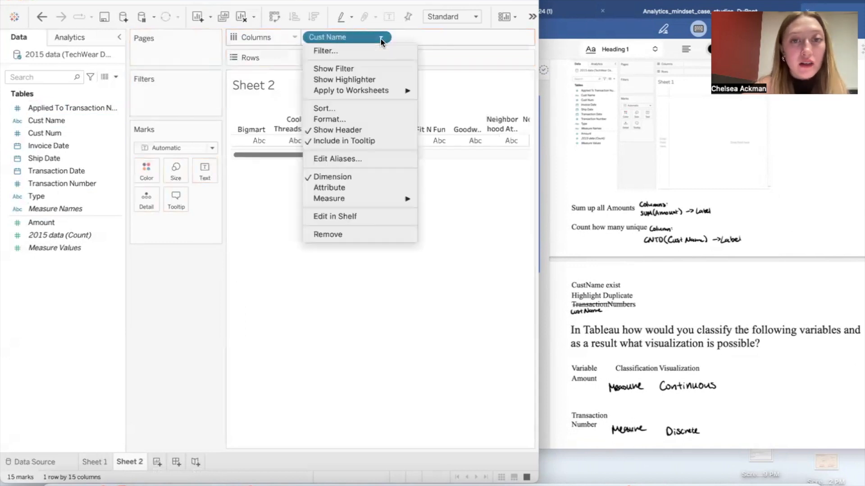
{"action": "mouse_move", "coordinate": [362, 200]}
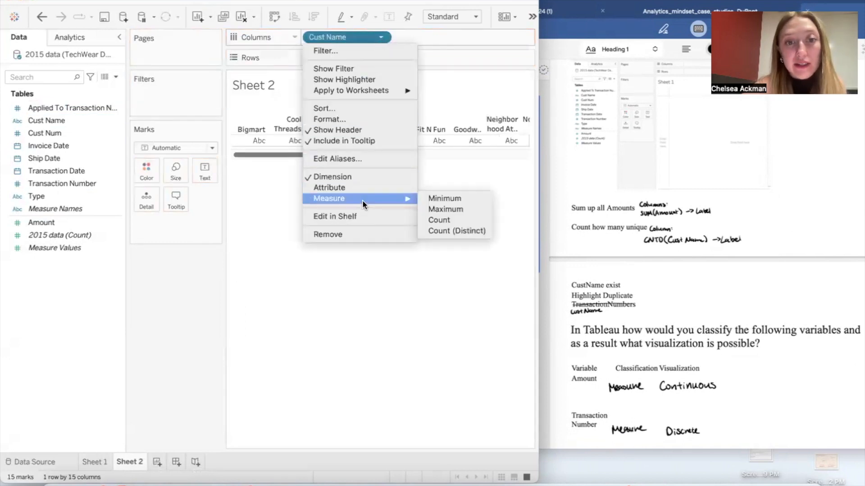
{"action": "left_click", "coordinate": [448, 231]}
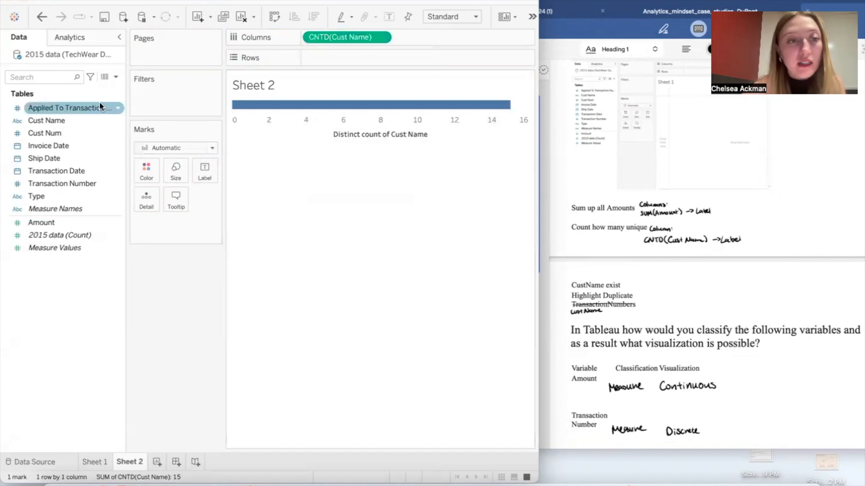
Step: Label the customer bar on Sheet 2 with Cust Name as a distinct count
{"action": "left_click", "coordinate": [56, 120]}
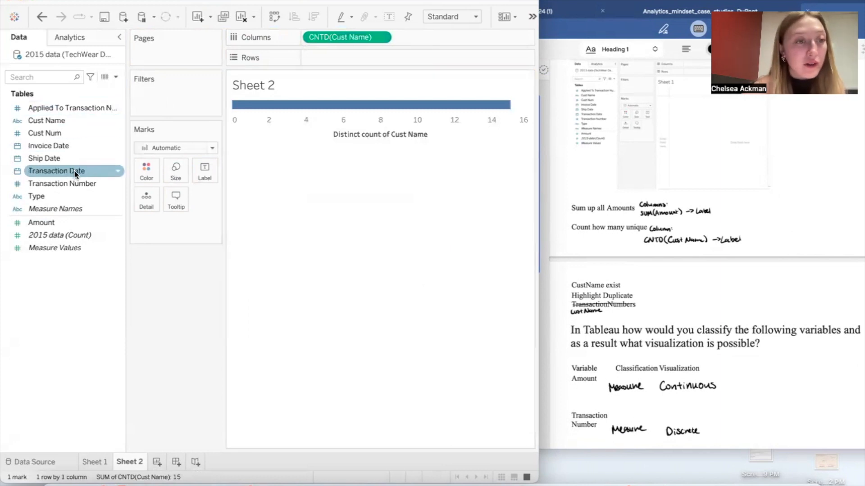
{"action": "left_click_drag", "start_coordinate": [70, 123], "coordinate": [204, 172]}
{"action": "left_click", "coordinate": [381, 39]}
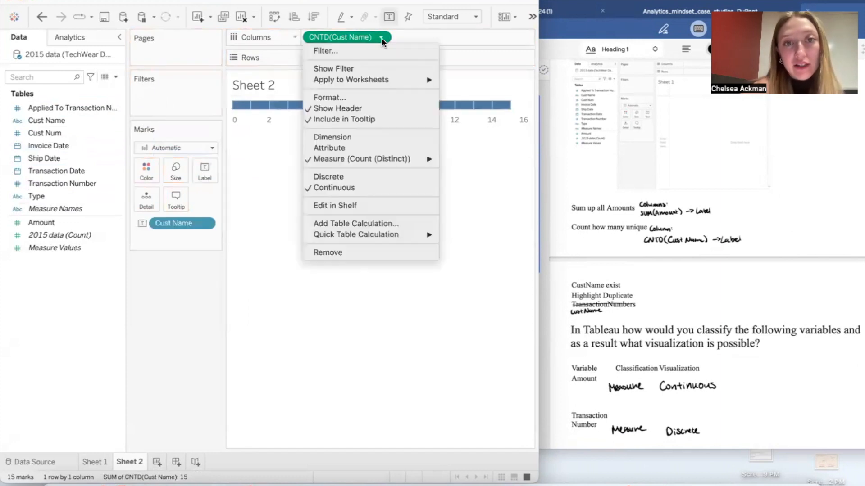
{"action": "key", "text": "Escape"}
{"action": "left_click", "coordinate": [206, 224]}
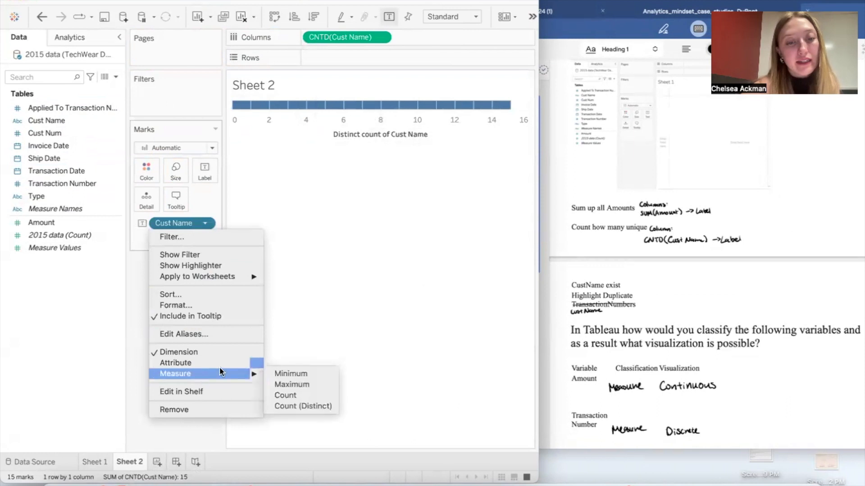
{"action": "mouse_move", "coordinate": [260, 374]}
{"action": "left_click", "coordinate": [287, 406]}
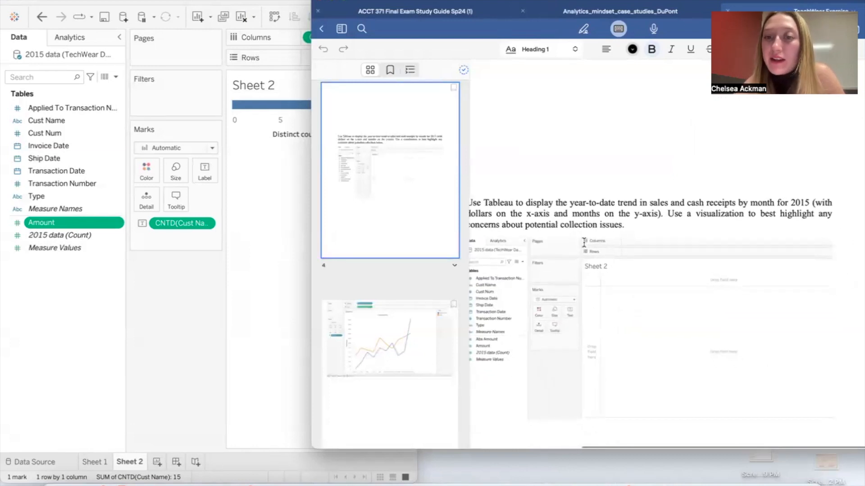
Step: Go to the year-to-date sales and cash receipts question in the notes, and place the sum of Amount on Rows in a new worksheet
{"action": "scroll", "coordinate": [626, 245], "scroll_direction": "down", "scroll_amount": 1}
{"action": "scroll", "coordinate": [627, 245], "scroll_direction": "down", "scroll_amount": 1}
{"action": "scroll", "coordinate": [627, 245], "scroll_direction": "right", "scroll_amount": 1}
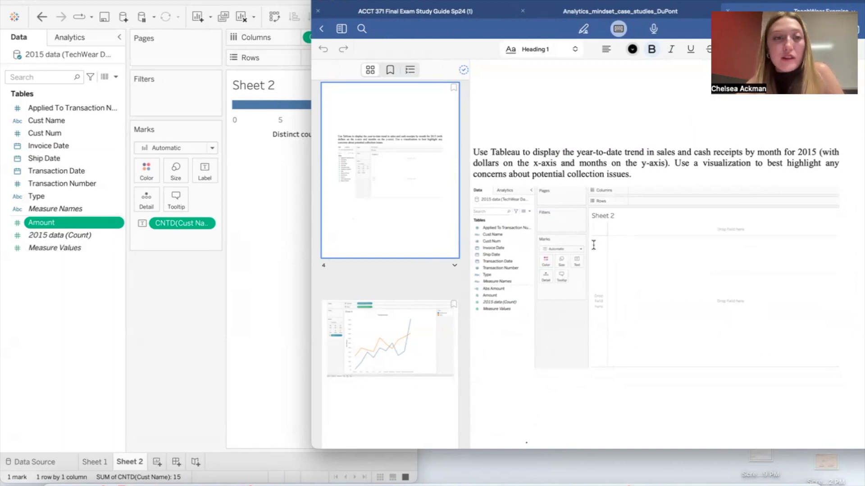
{"action": "left_click", "coordinate": [186, 350]}
{"action": "mouse_move", "coordinate": [342, 38]}
{"action": "left_mouse_down"}
{"action": "mouse_move", "coordinate": [143, 331]}
{"action": "mouse_move", "coordinate": [355, 27]}
{"action": "left_mouse_up"}
{"action": "left_click", "coordinate": [156, 463]}
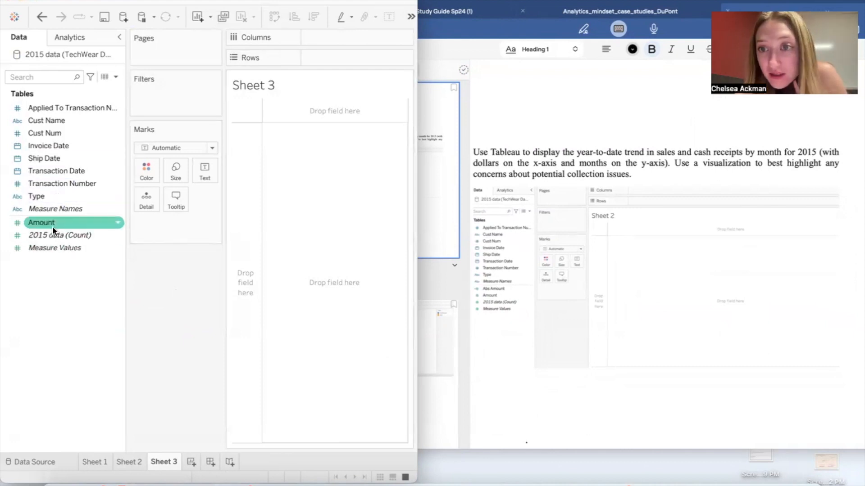
{"action": "mouse_move", "coordinate": [52, 227]}
{"action": "left_mouse_down"}
{"action": "mouse_move", "coordinate": [325, 100]}
{"action": "mouse_move", "coordinate": [337, 60]}
{"action": "left_mouse_up"}
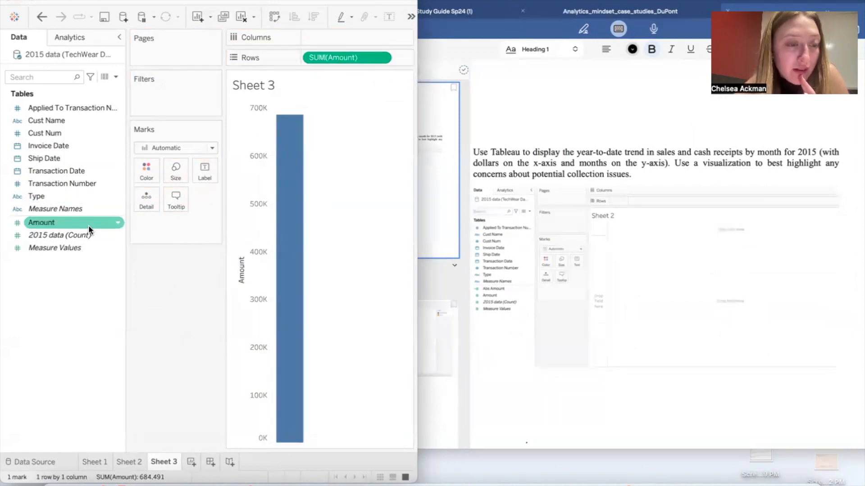
{"action": "left_click", "coordinate": [119, 222]}
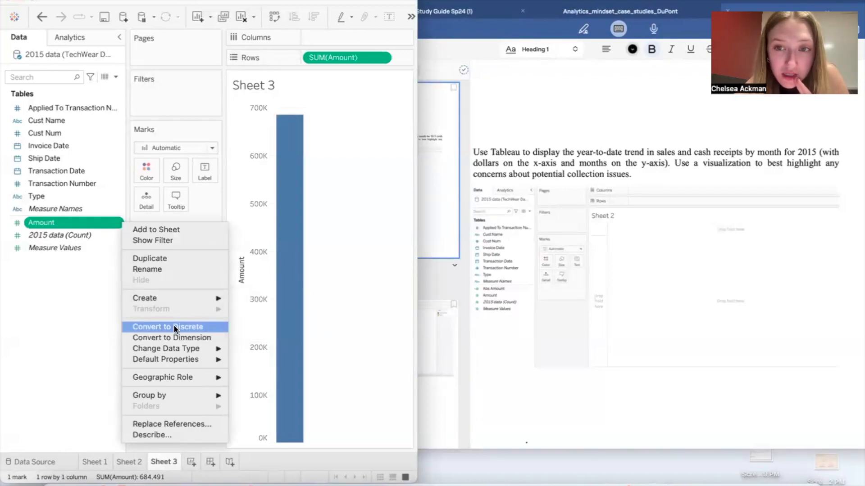
{"action": "left_click", "coordinate": [369, 201]}
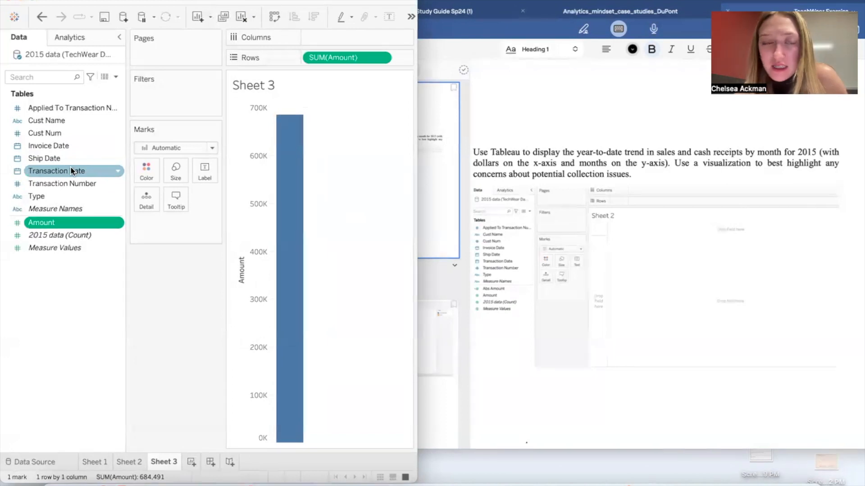
Step: Place Transaction Date on Columns as a continuous month and widen the Tableau window
{"action": "left_click_drag", "start_coordinate": [70, 167], "coordinate": [332, 31]}
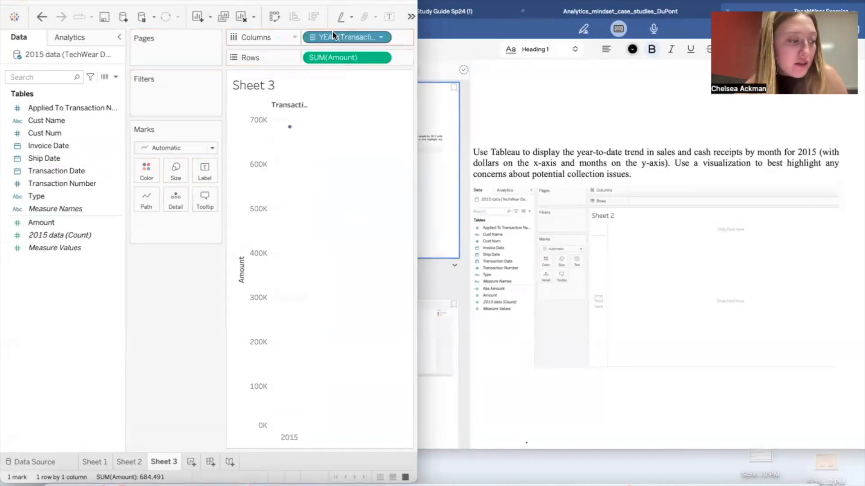
{"action": "left_click", "coordinate": [381, 37]}
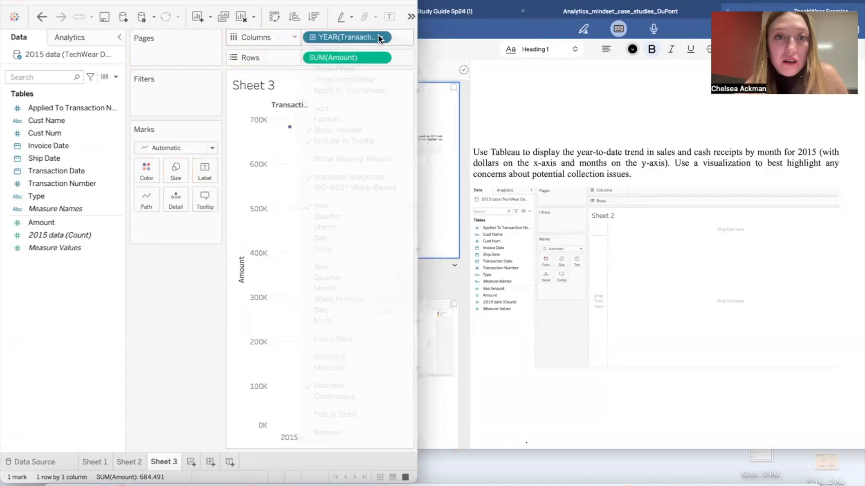
{"action": "left_click", "coordinate": [347, 288]}
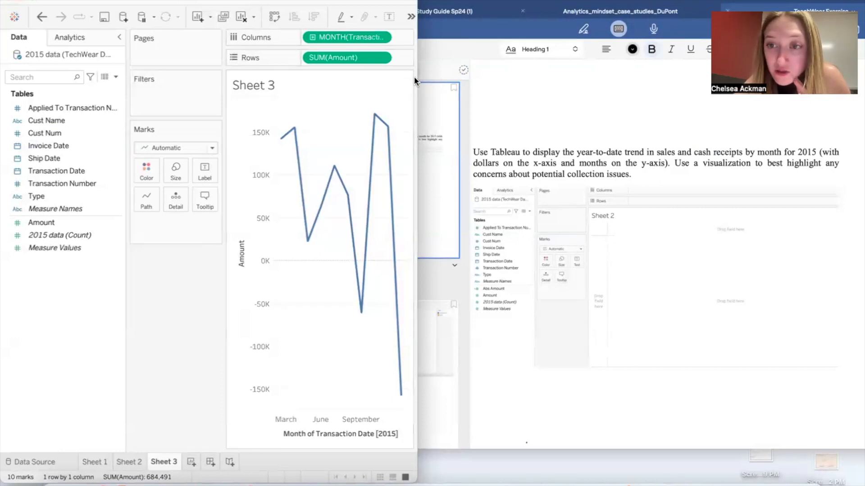
{"action": "left_click_drag", "start_coordinate": [417, 79], "coordinate": [453, 81]}
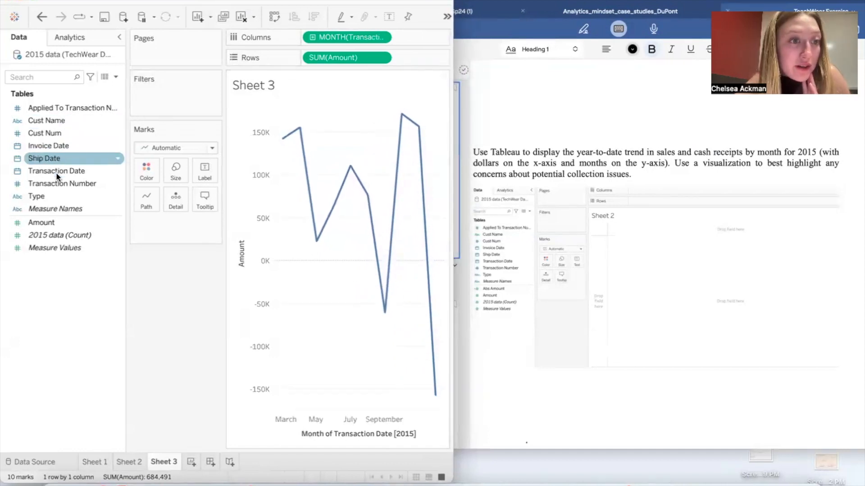
Step: Split the monthly Amount trend into separate rows by Type and widen the Tableau window further
{"action": "left_click", "coordinate": [61, 196]}
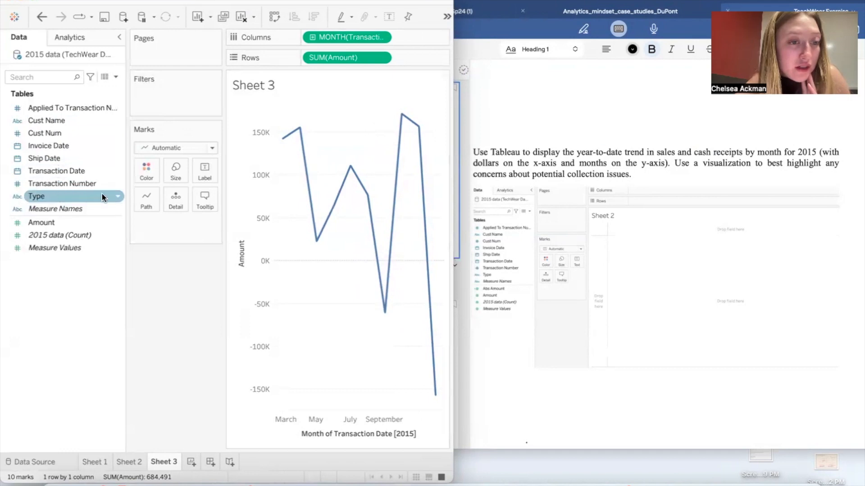
{"action": "left_click", "coordinate": [118, 198]}
{"action": "left_click", "coordinate": [85, 197]}
{"action": "left_click_drag", "start_coordinate": [78, 196], "coordinate": [414, 57]}
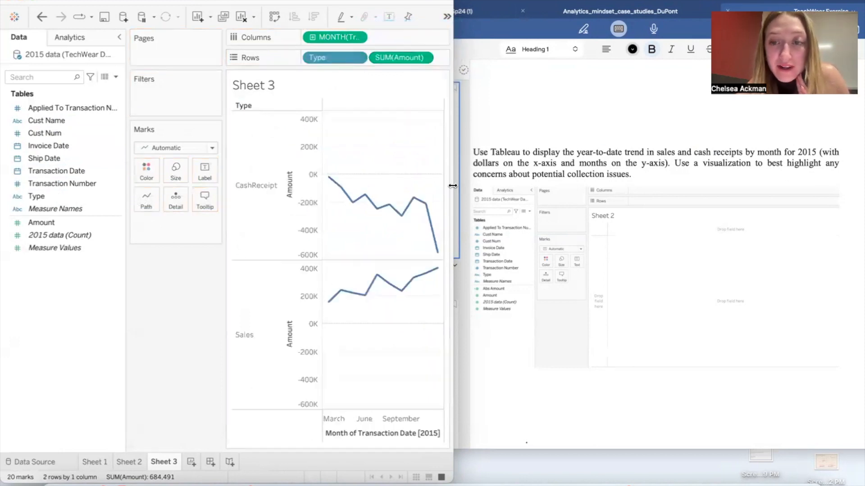
{"action": "left_click_drag", "start_coordinate": [453, 186], "coordinate": [561, 185]}
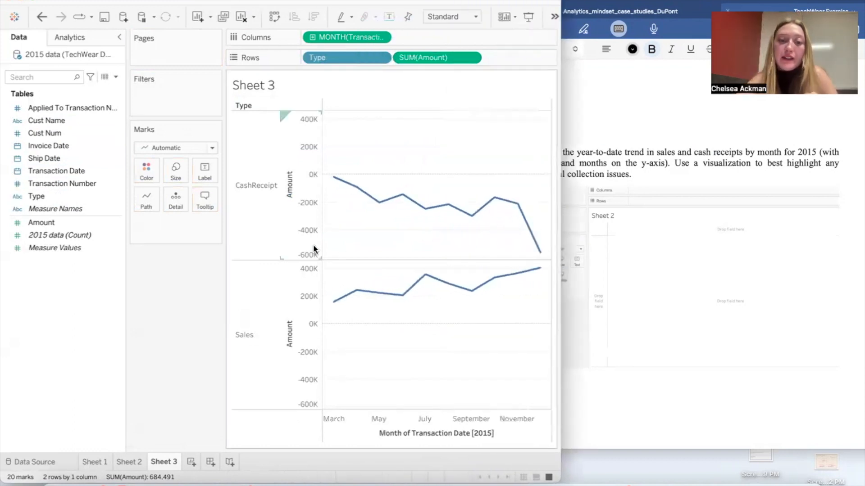
{"action": "mouse_move", "coordinate": [518, 220]}
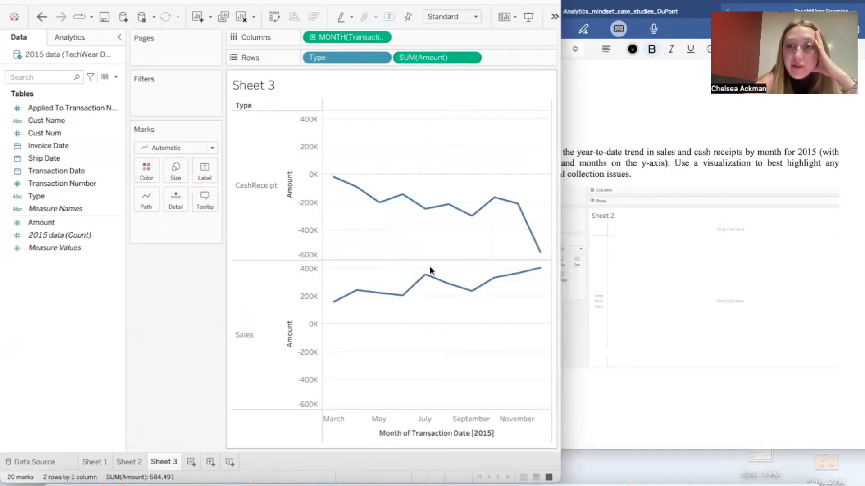
Step: Check the example chart in the notes and move Type from Rows to Color so both lines share one chart
{"action": "left_click", "coordinate": [594, 264]}
{"action": "scroll", "coordinate": [626, 305], "scroll_direction": "down", "scroll_amount": 10}
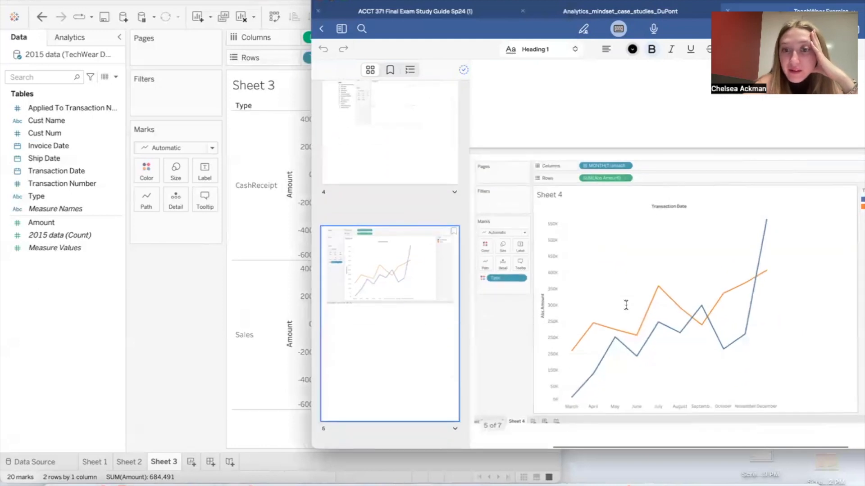
{"action": "scroll", "coordinate": [567, 201], "scroll_direction": "up", "scroll_amount": 3}
{"action": "scroll", "coordinate": [567, 200], "scroll_direction": "up", "scroll_amount": 5}
{"action": "left_click", "coordinate": [256, 271]}
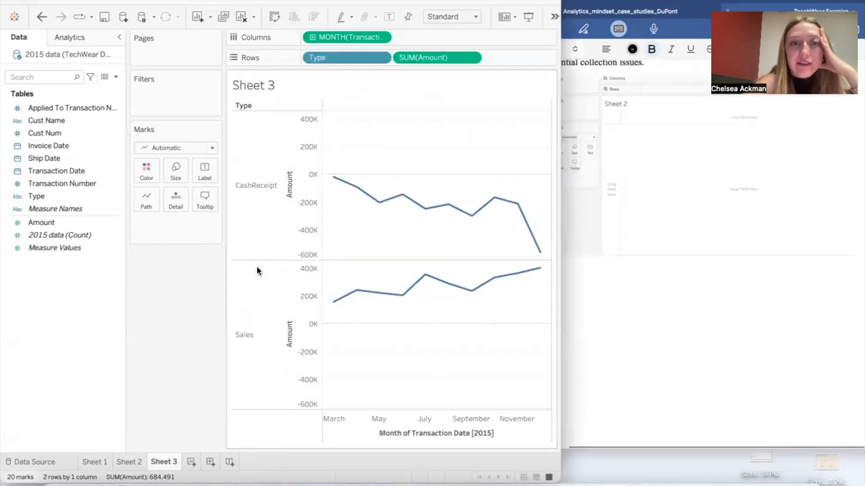
{"action": "left_click_drag", "start_coordinate": [334, 58], "coordinate": [145, 177]}
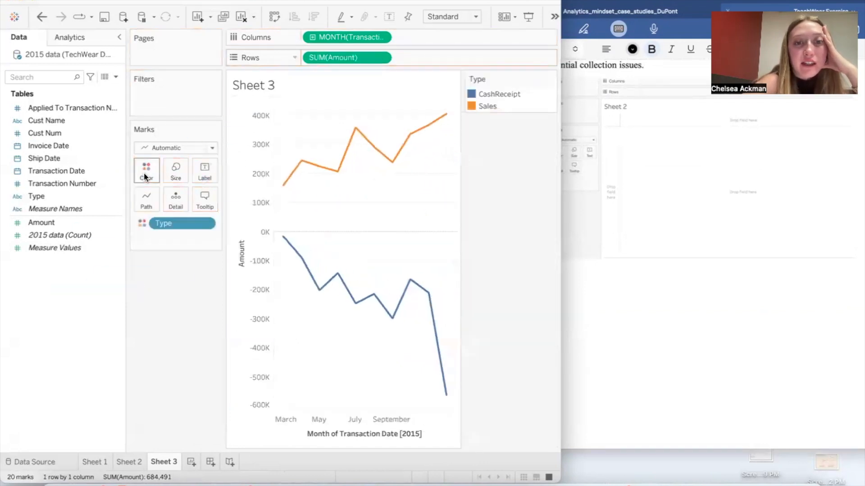
{"action": "mouse_move", "coordinate": [415, 136]}
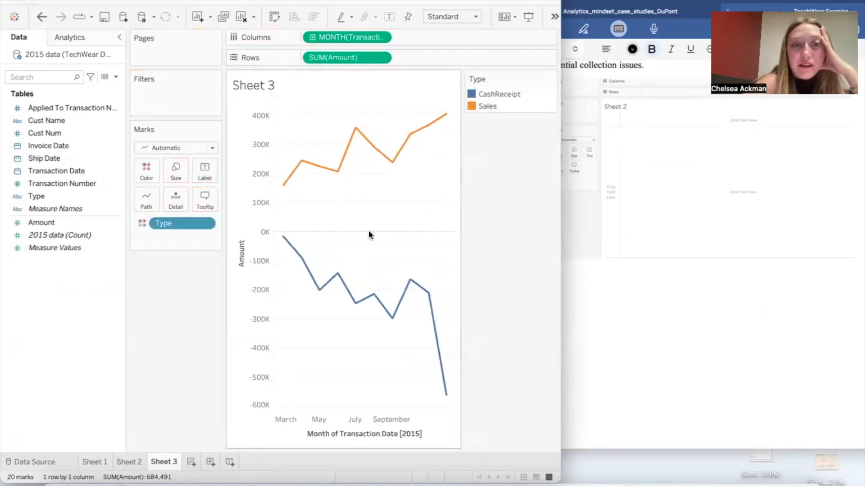
Step: Recheck the example chart in the notes and start a calculated field named Abs Amount
{"action": "left_click", "coordinate": [660, 204]}
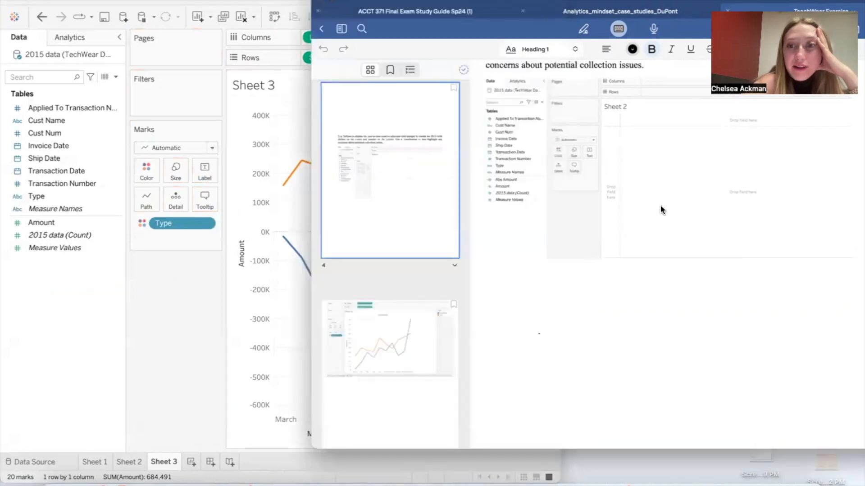
{"action": "scroll", "coordinate": [660, 205], "scroll_direction": "down", "scroll_amount": 5}
{"action": "scroll", "coordinate": [661, 210], "scroll_direction": "left", "scroll_amount": 2}
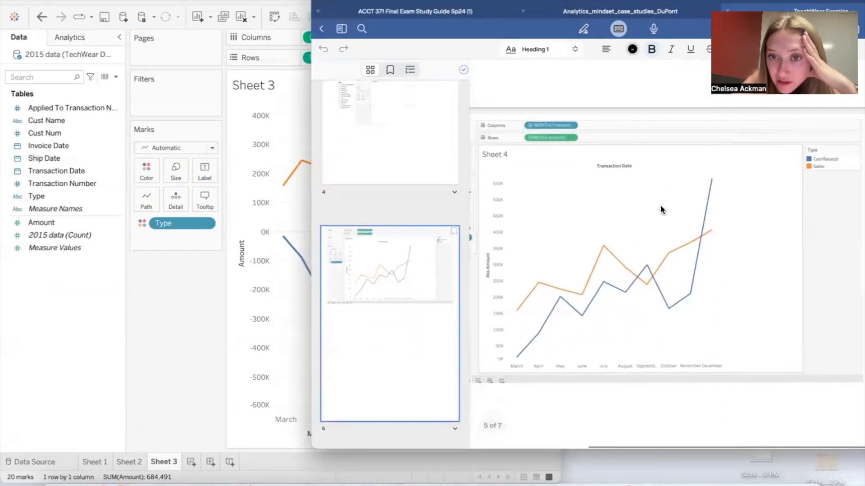
{"action": "scroll", "coordinate": [660, 210], "scroll_direction": "up", "scroll_amount": 1}
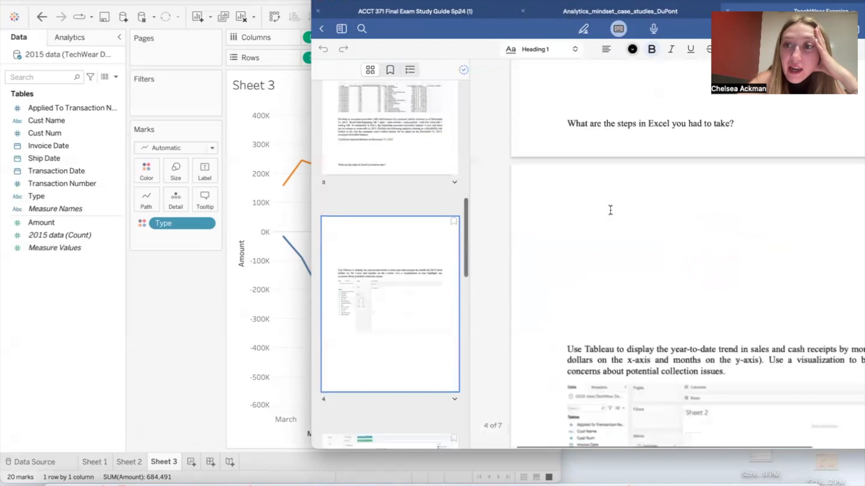
{"action": "left_click", "coordinate": [243, 300]}
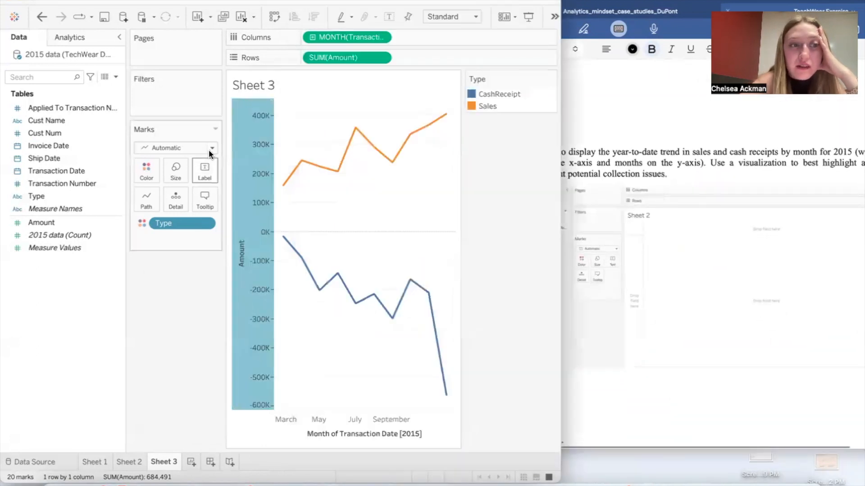
{"action": "left_click", "coordinate": [131, 298]}
{"action": "right_click", "coordinate": [54, 291]}
{"action": "left_click", "coordinate": [137, 299]}
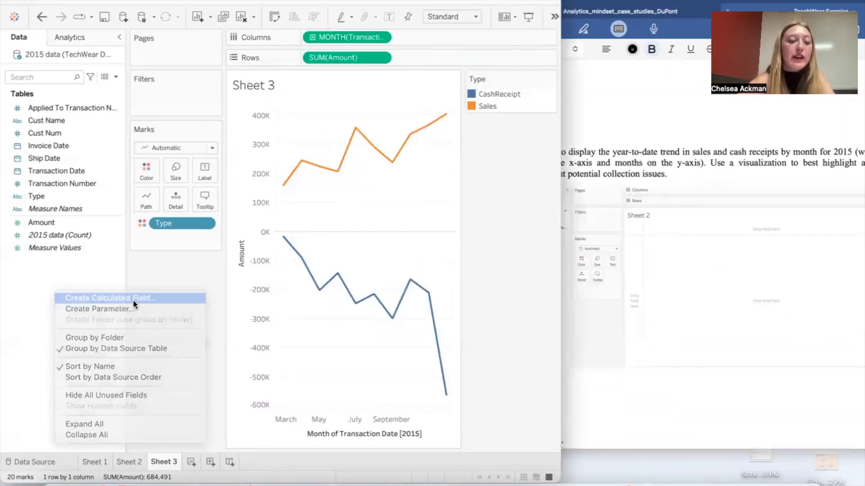
{"action": "type", "text": "Abs Amount"}
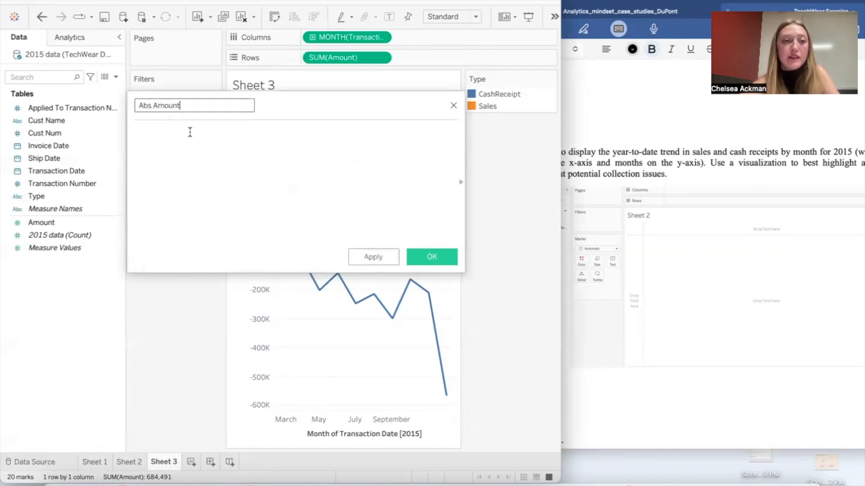
Step: Define the Abs Amount formula as the absolute value of the Amount field and save it
{"action": "left_click", "coordinate": [190, 132]}
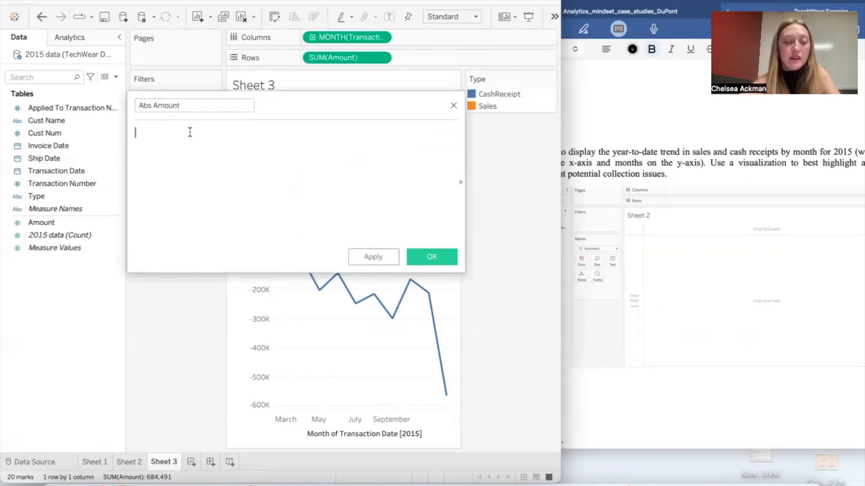
{"action": "type", "text": "Abs"}
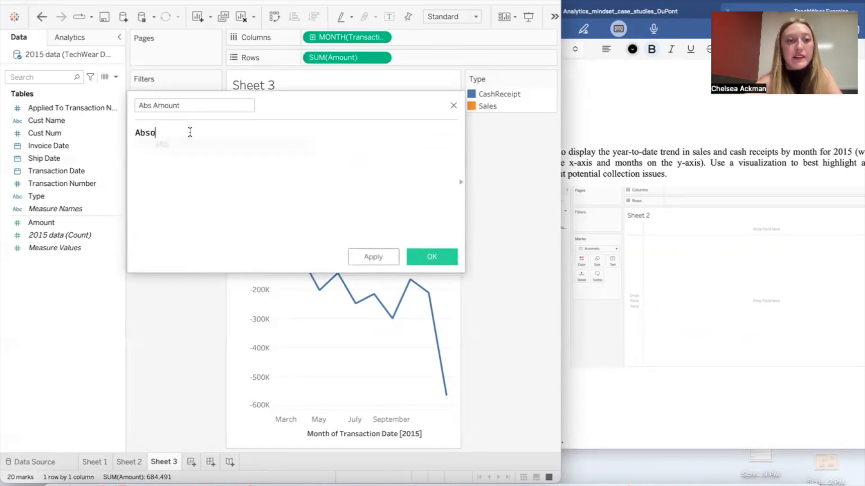
{"action": "type", "text": "(a"}
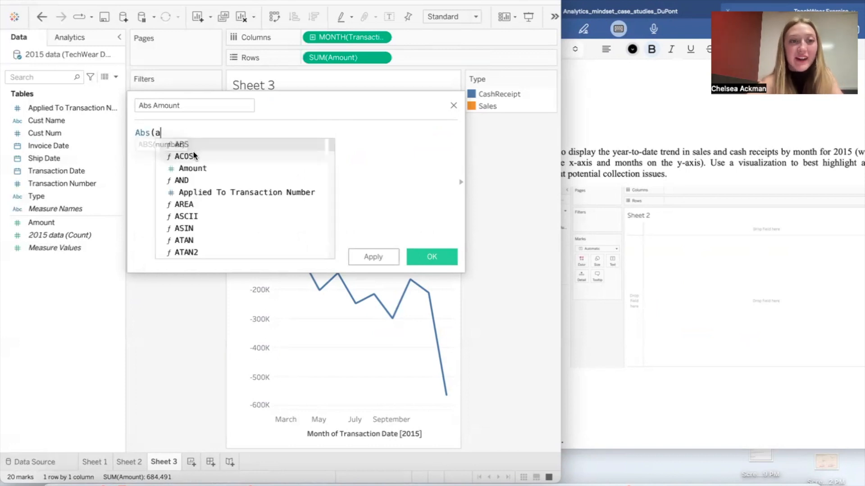
{"action": "type", "text": "mount"}
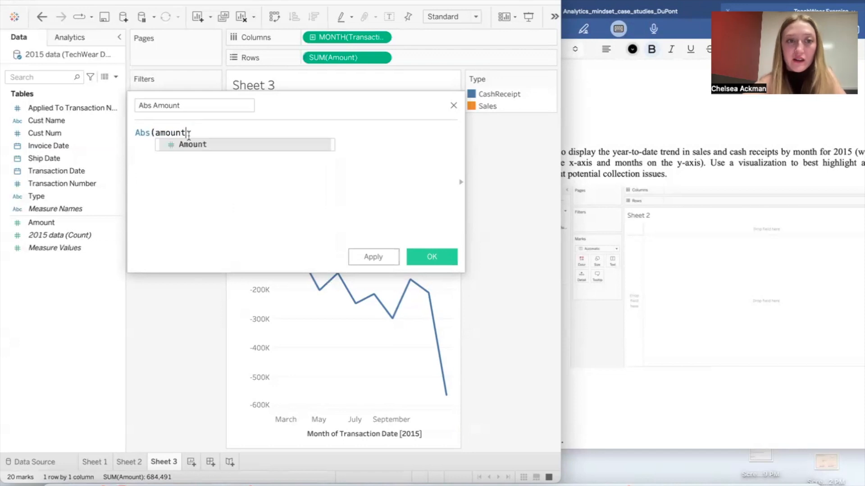
{"action": "left_click", "coordinate": [185, 151]}
{"action": "type", "text": ")"}
{"action": "left_click", "coordinate": [446, 261]}
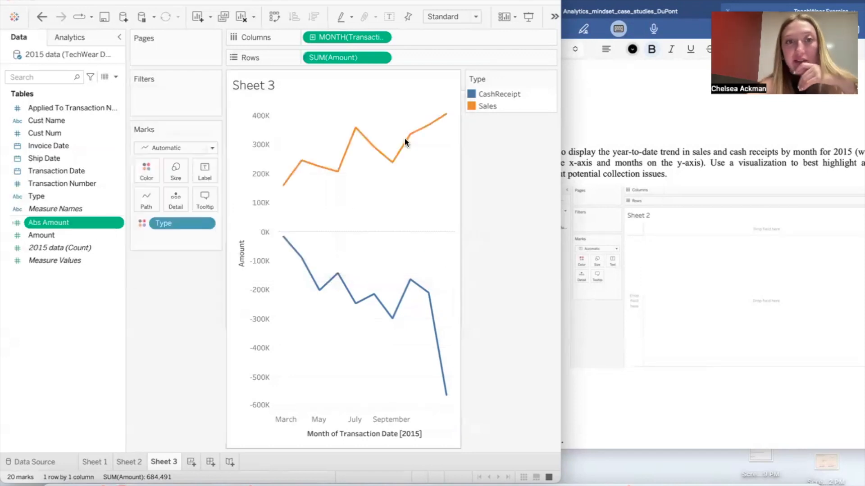
Step: Replace the sum of Amount on Rows with the sum of Abs Amount
{"action": "left_click_drag", "start_coordinate": [347, 57], "coordinate": [136, 329]}
{"action": "mouse_move", "coordinate": [67, 223]}
{"action": "left_mouse_down"}
{"action": "mouse_move", "coordinate": [366, 56]}
{"action": "mouse_move", "coordinate": [360, 62]}
{"action": "left_mouse_up"}
{"action": "mouse_move", "coordinate": [403, 320]}
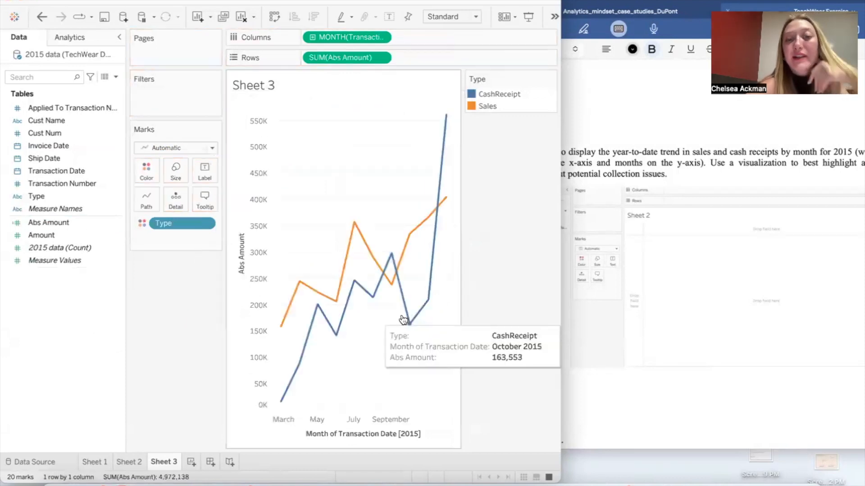
{"action": "mouse_move", "coordinate": [449, 198]}
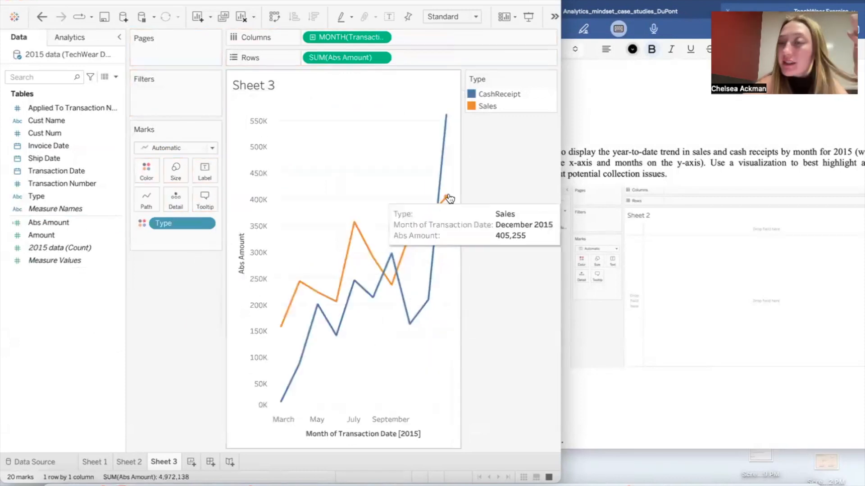
Step: Compare the finished line chart with the example in the notes and view the Part 3: Audit Analytics question on monthly sales outliers
{"action": "left_click", "coordinate": [787, 188]}
{"action": "left_click", "coordinate": [260, 334]}
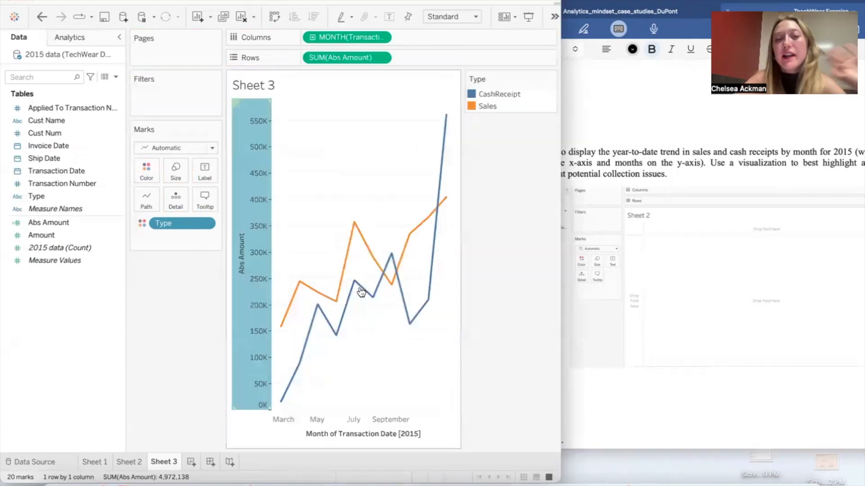
{"action": "left_click", "coordinate": [723, 244]}
{"action": "scroll", "coordinate": [727, 246], "scroll_direction": "down", "scroll_amount": 5}
{"action": "scroll", "coordinate": [727, 246], "scroll_direction": "down", "scroll_amount": 10}
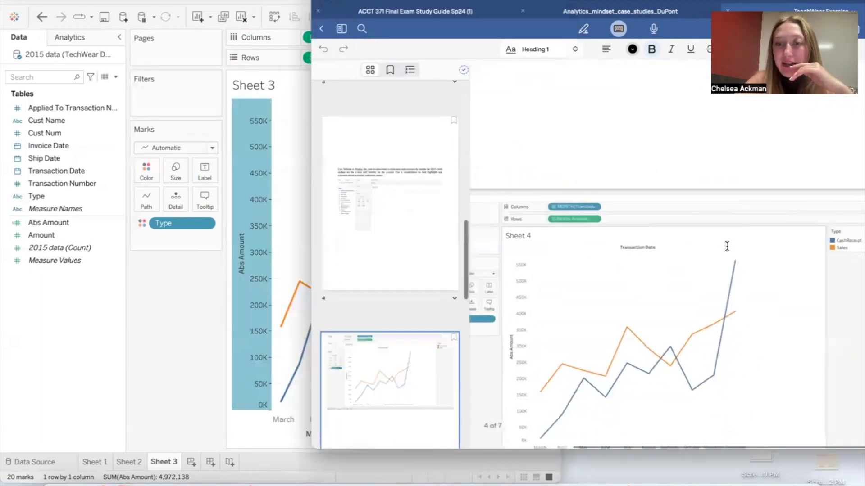
{"action": "scroll", "coordinate": [726, 246], "scroll_direction": "down", "scroll_amount": 2}
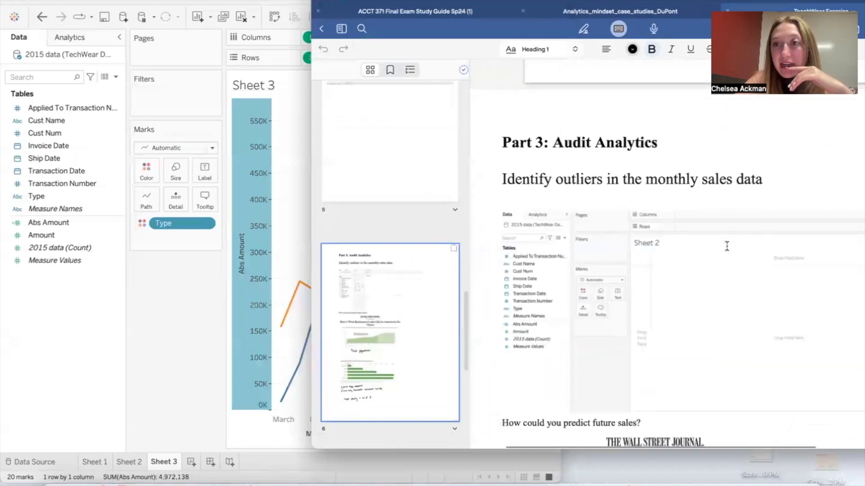
{"action": "left_click", "coordinate": [189, 371]}
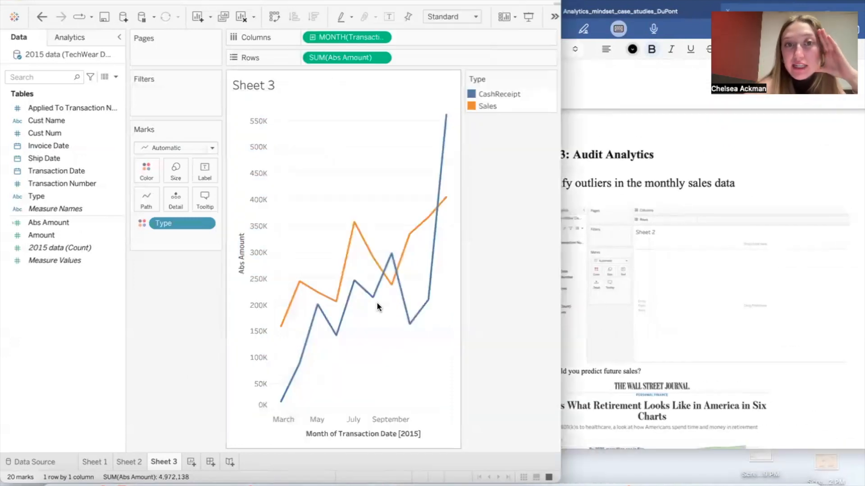